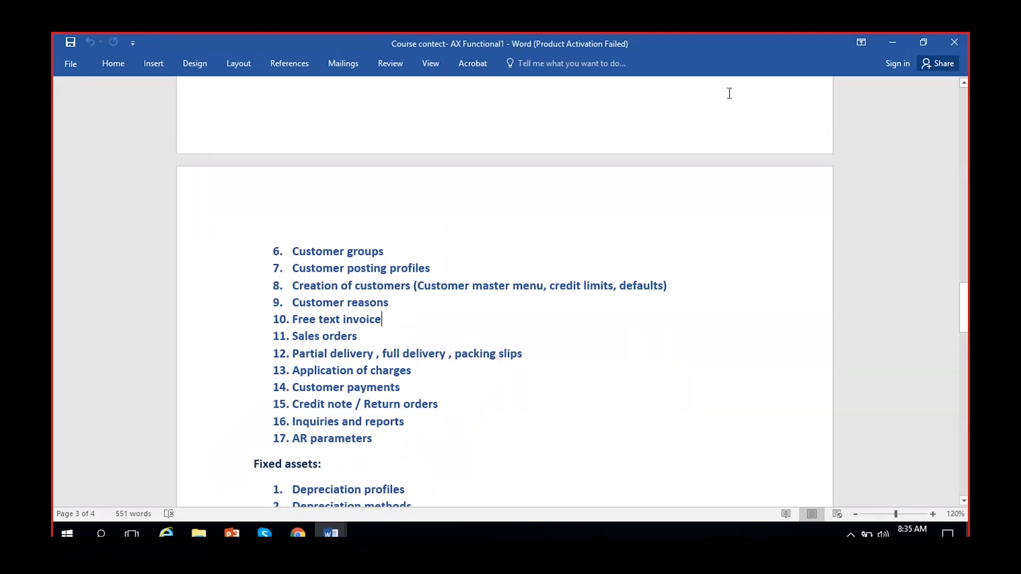
Switch from the Word course outline to Dynamics 365 and leave the Batch jobs page for the dashboard.
left_click(888, 46)
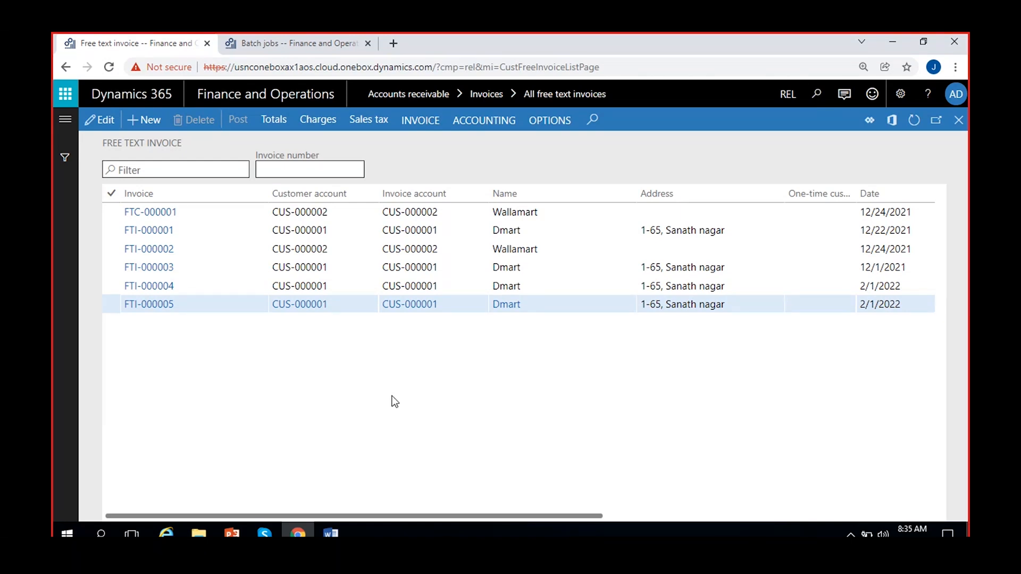
left_click(292, 46)
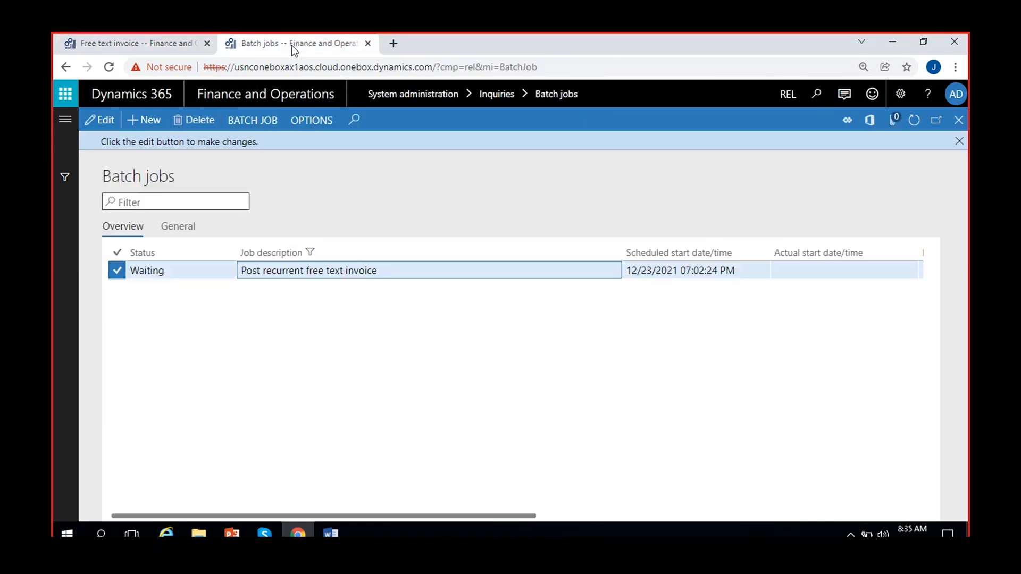
left_click(959, 141)
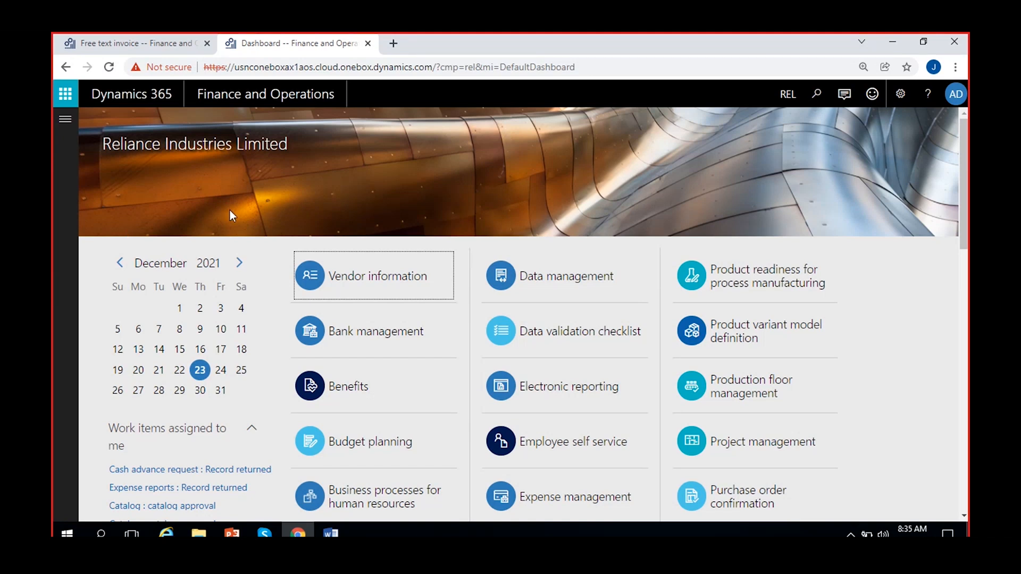
Open the Item groups page from the Inventory management module's inventory setup.
left_click(64, 129)
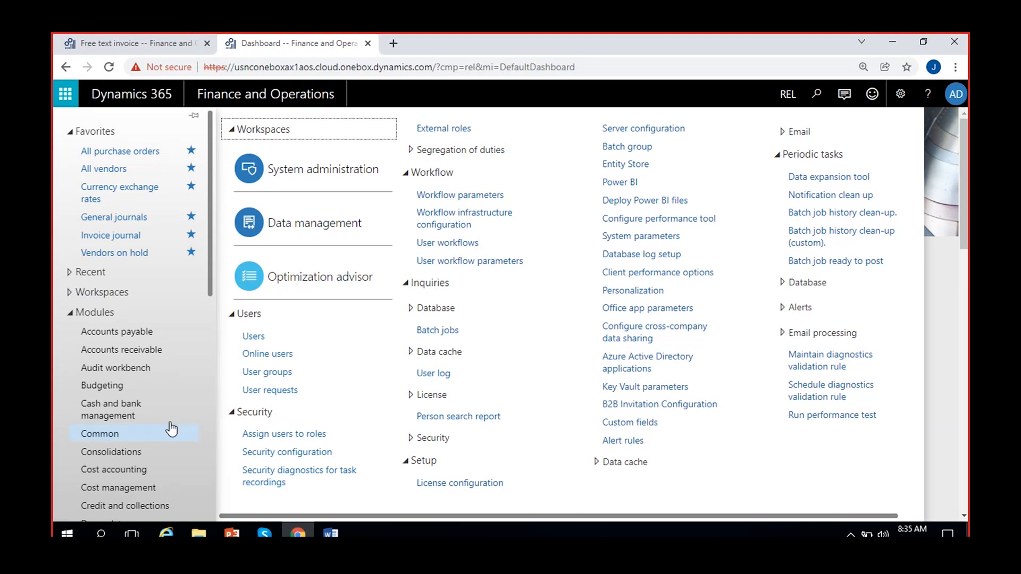
scroll(133, 442, "down", 3)
left_click(130, 437)
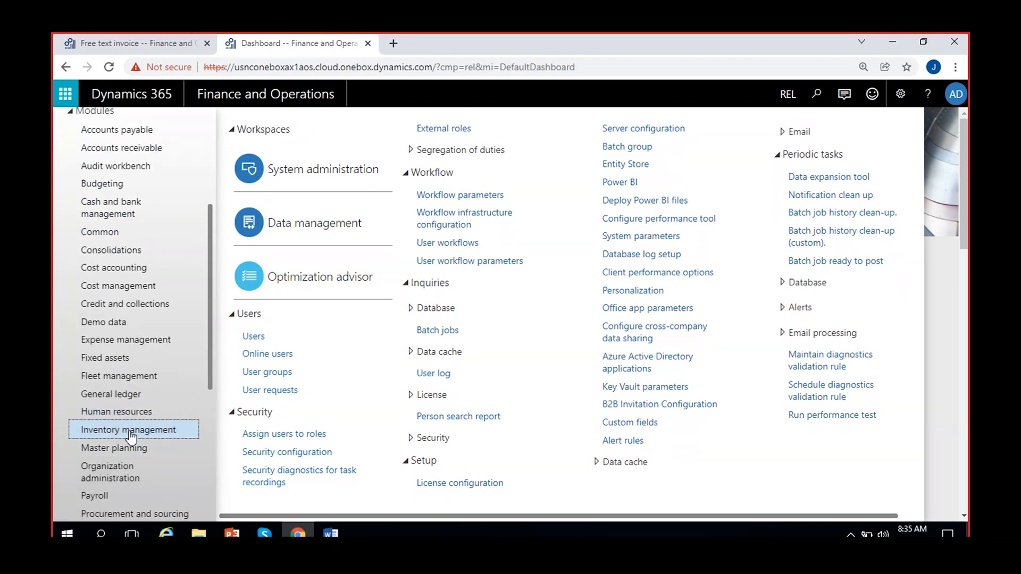
left_click_drag(480, 514, 644, 519)
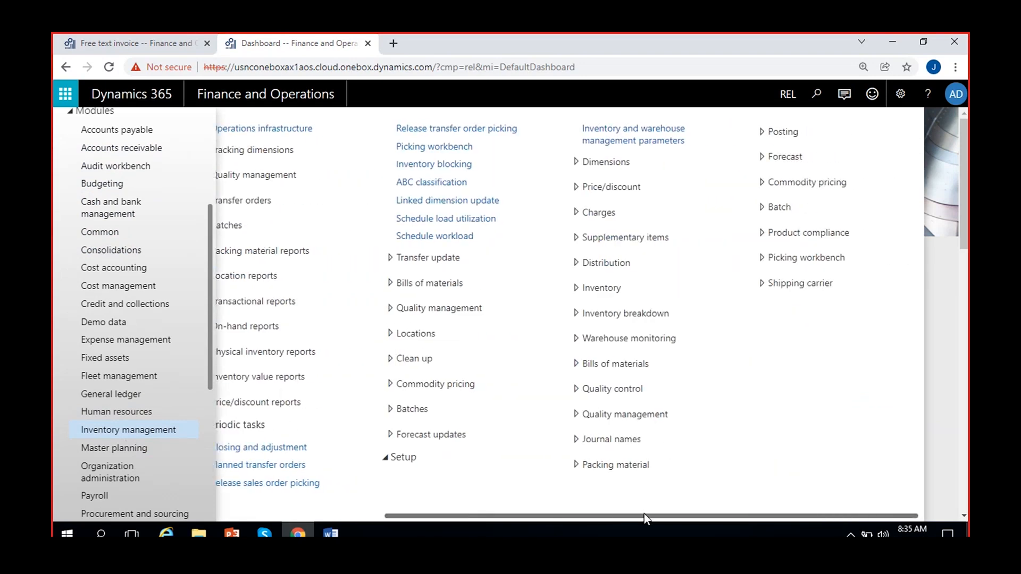
left_click(602, 287)
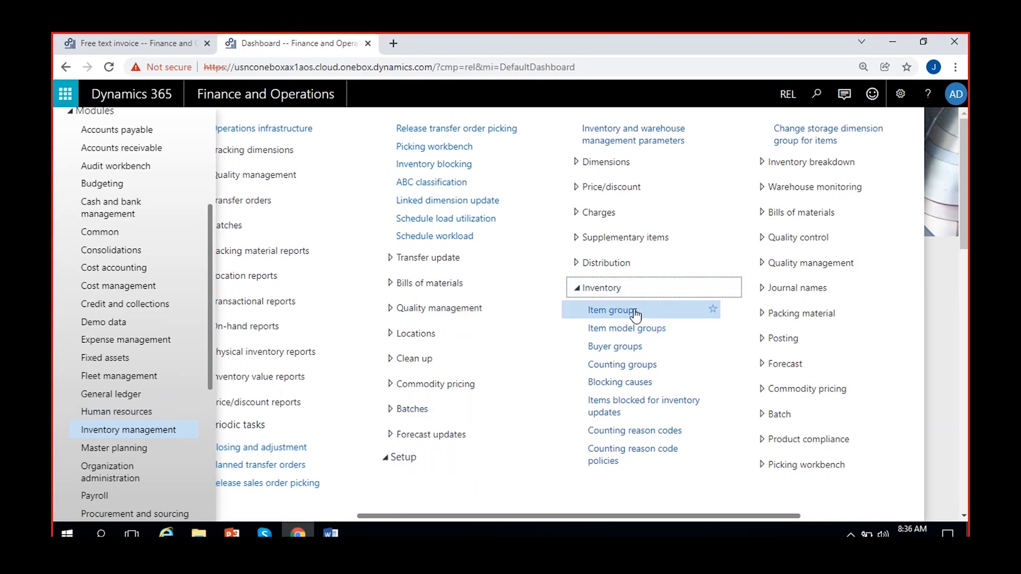
left_click(611, 313)
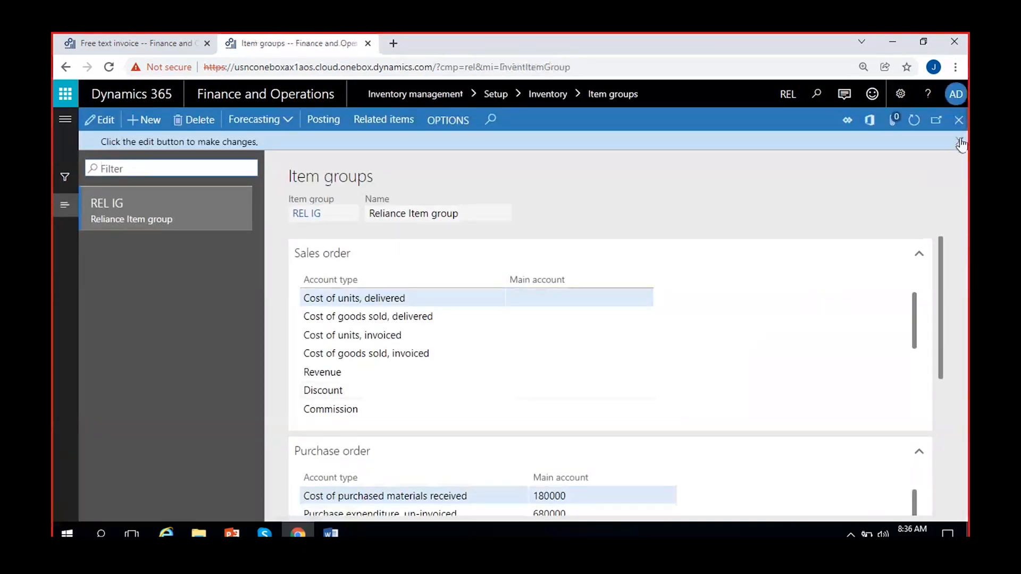
Dismiss the edit notice and examine the sales order and purchase order posting accounts of the REL IG item group.
left_click(962, 142)
scroll(541, 306, "down", 1)
scroll(553, 314, "up", 1)
scroll(548, 367, "down", 3)
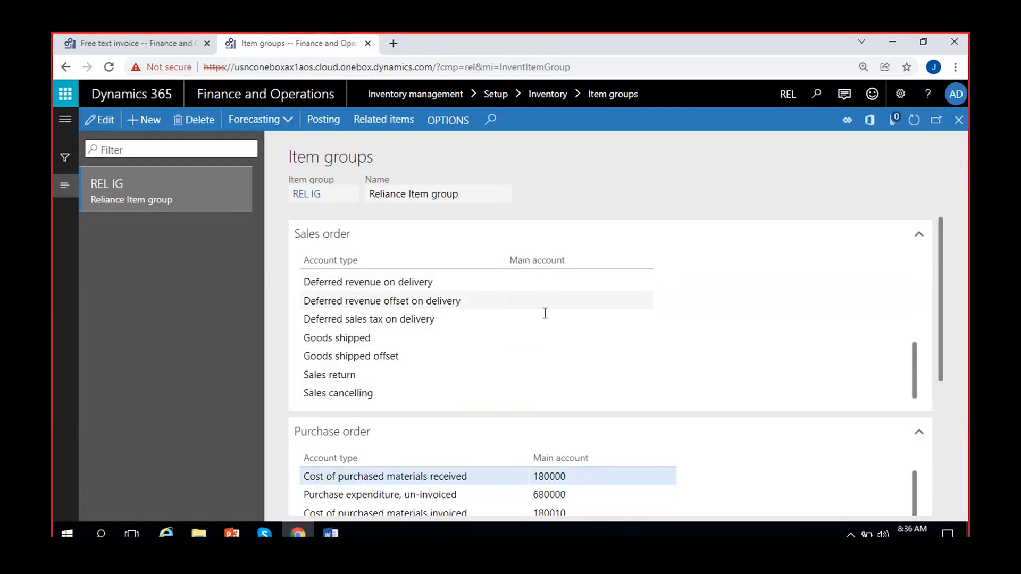
scroll(543, 307, "up", 3)
scroll(954, 333, "down", 2)
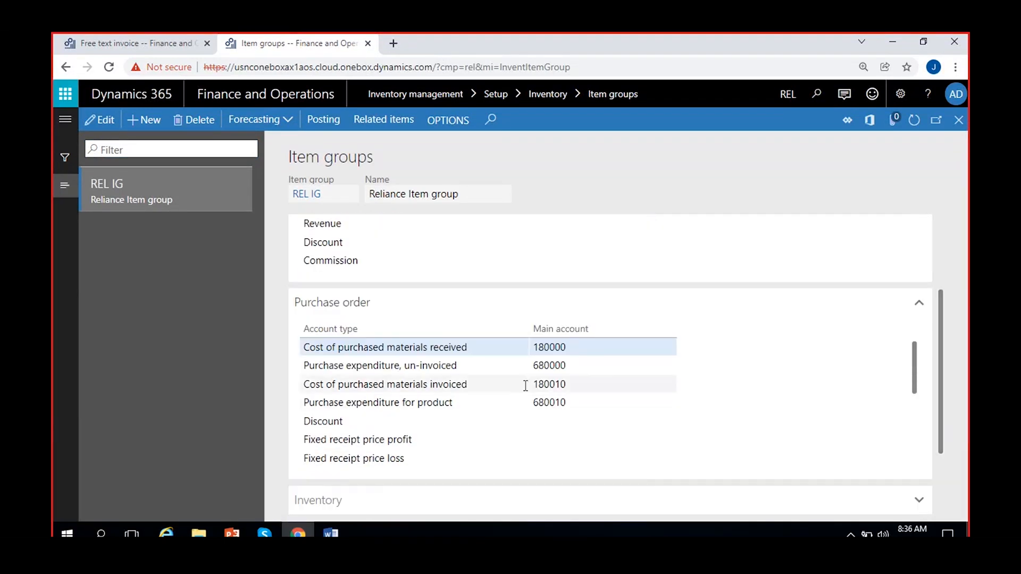
scroll(556, 404, "down", 3)
scroll(558, 396, "up", 2)
scroll(558, 397, "down", 2)
scroll(558, 396, "up", 5)
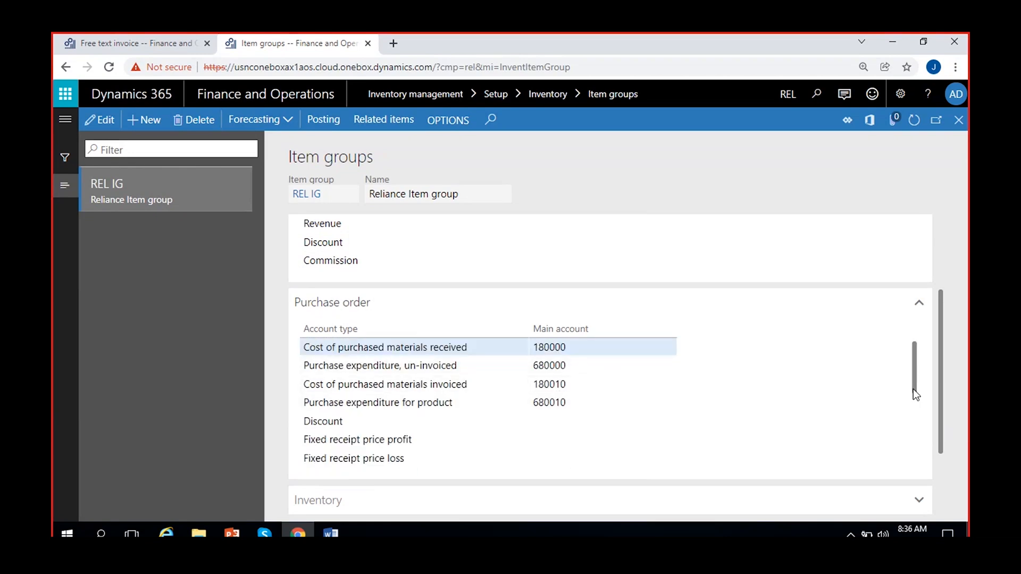
left_click_drag(940, 370, 918, 266)
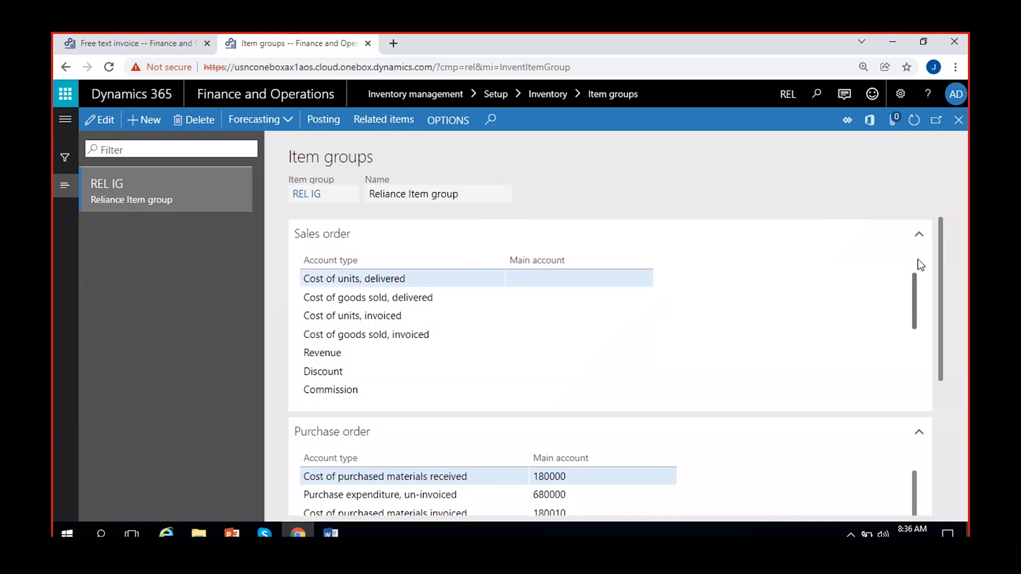
Duplicate the Item groups page in a new browser tab and switch its company to USMF.
left_click(589, 274)
right_click(299, 46)
key("Escape")
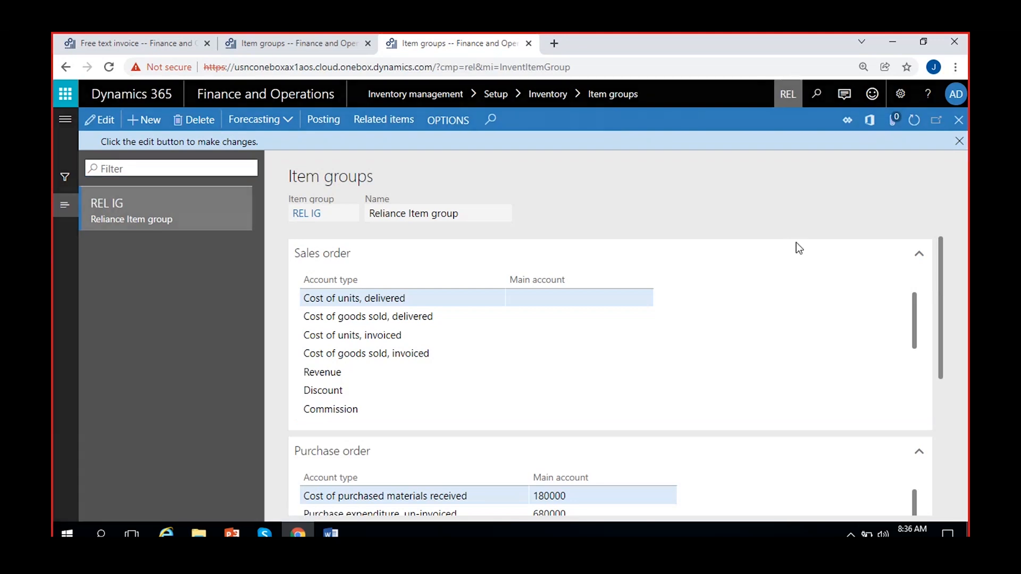
type("USMF")
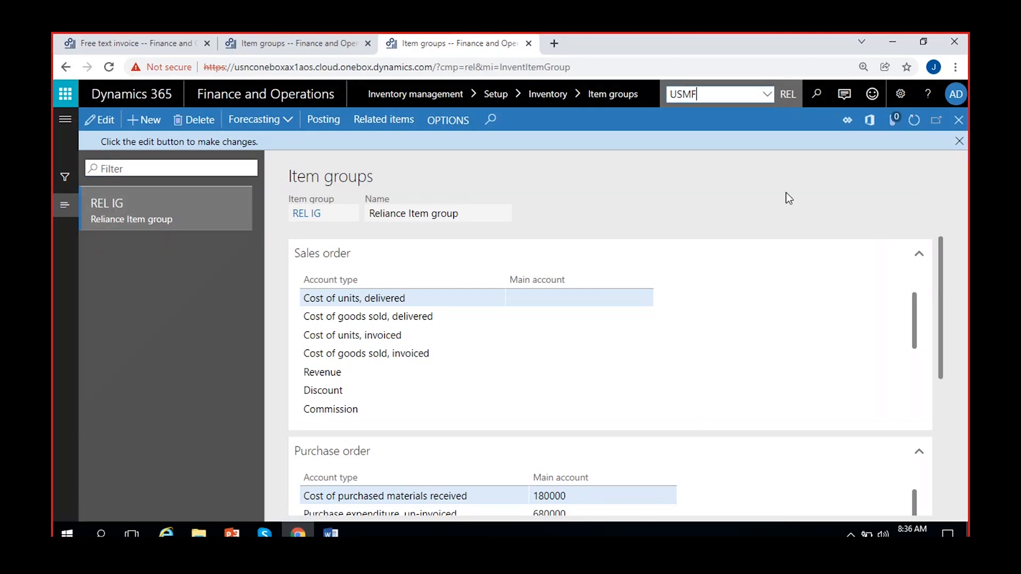
key("Return")
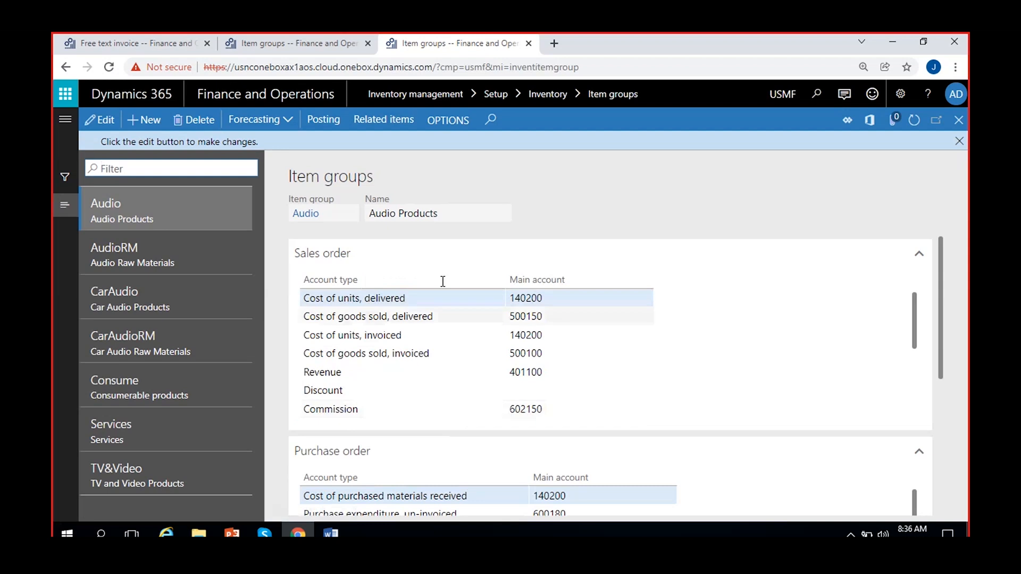
Duplicate the USMF Item groups tab and return to the original USMF tab.
left_click(401, 295)
right_click(449, 37)
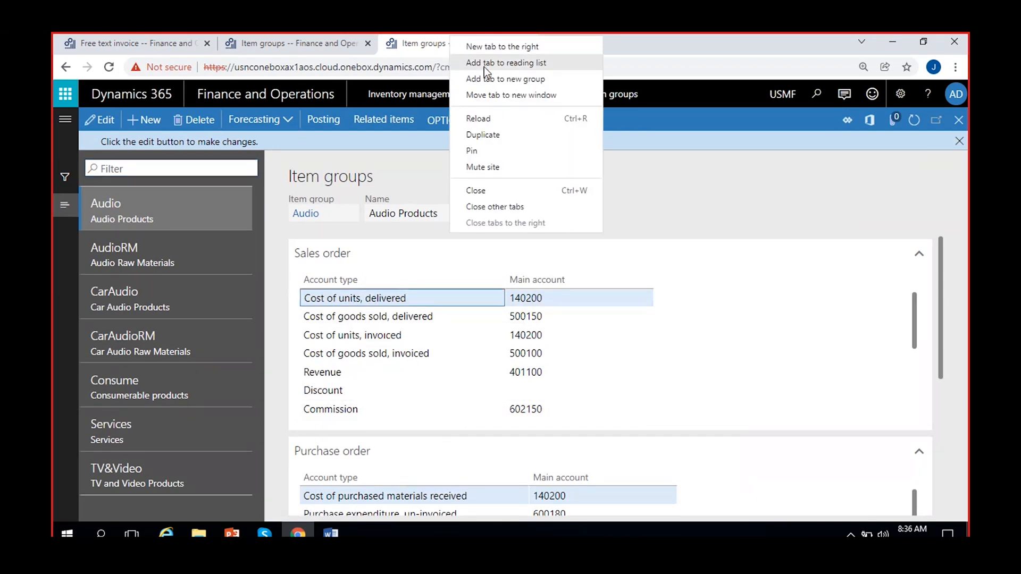
left_click(505, 136)
left_click(477, 45)
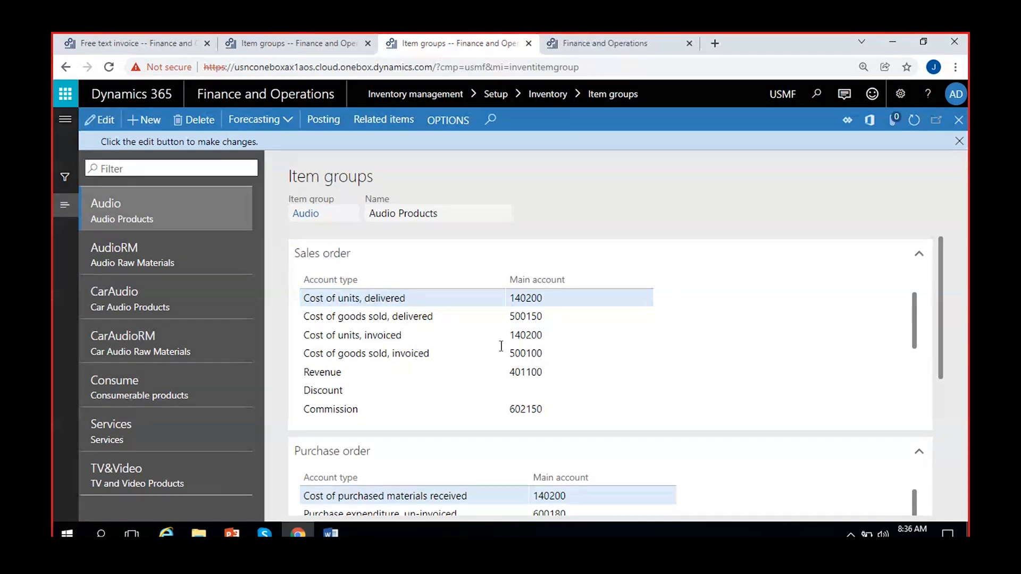
Put the Audio item group into edit mode and check the main account lookup for Cost of units, delivered.
left_click(97, 122)
scroll(614, 360, "down", 3)
scroll(614, 361, "up", 3)
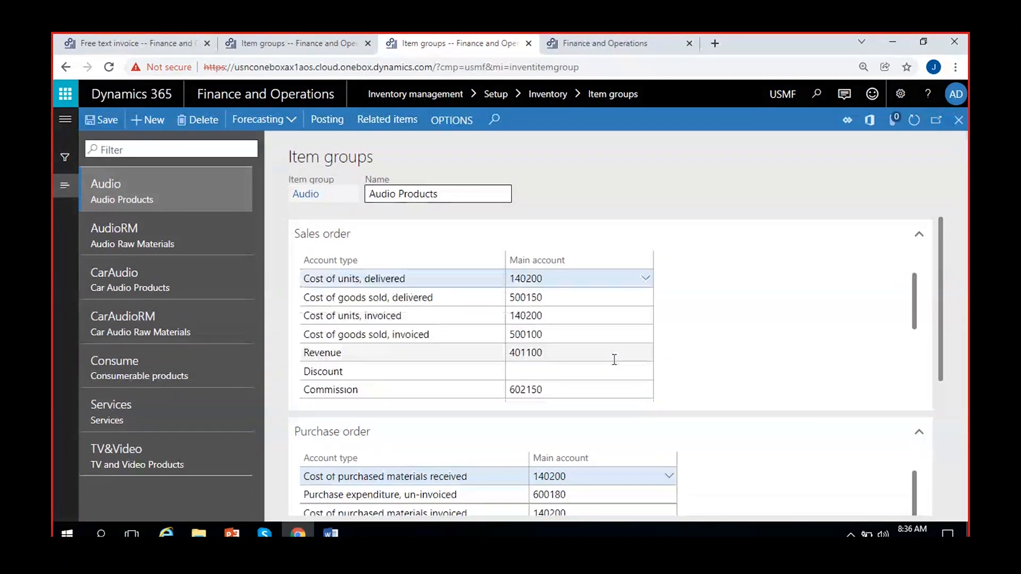
left_click(646, 284)
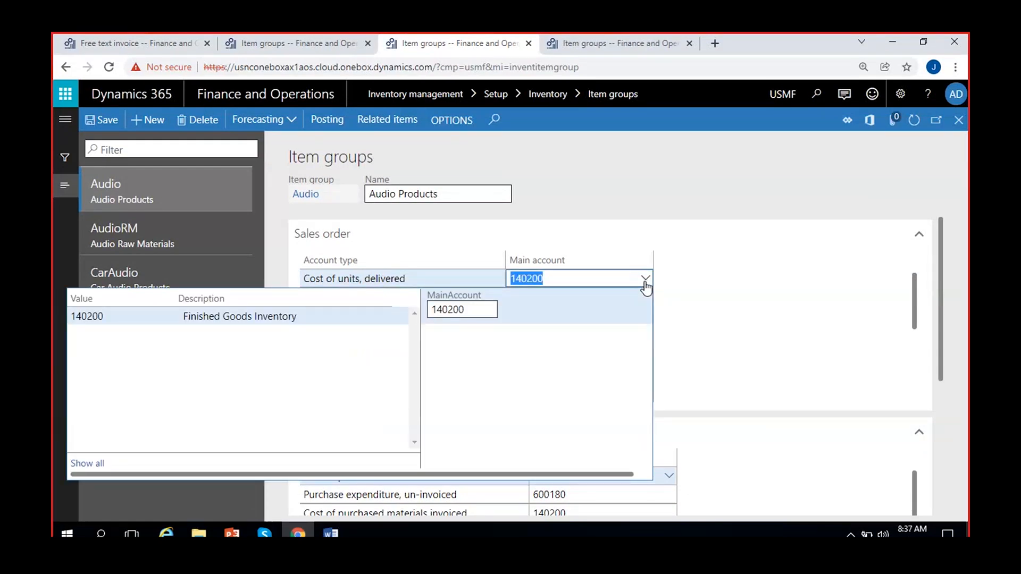
left_click(645, 280)
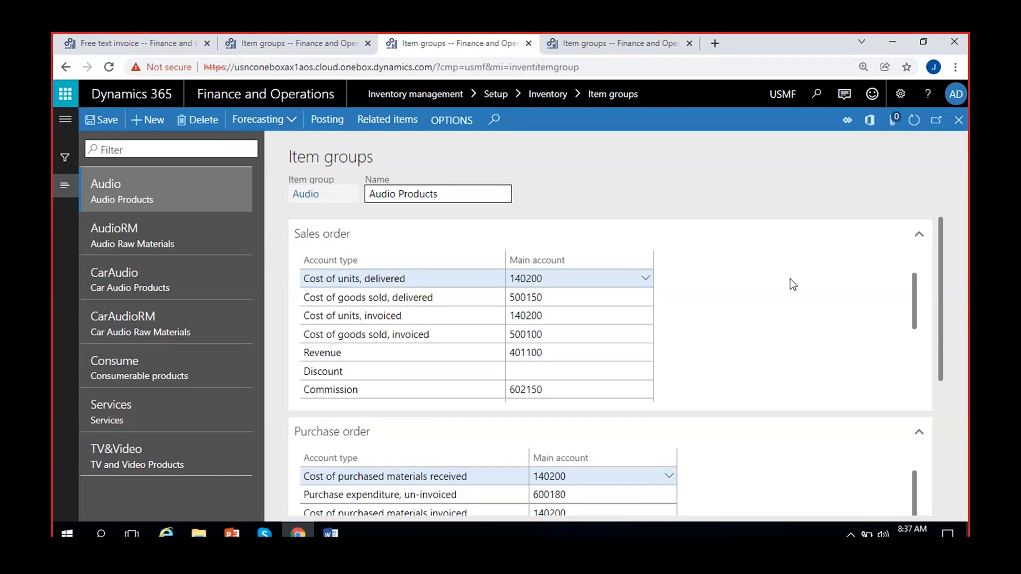
Check the main account lookups for Cost of goods sold, delivered and Cost of units, invoiced in the Audio group.
left_click(617, 301)
left_click(648, 299)
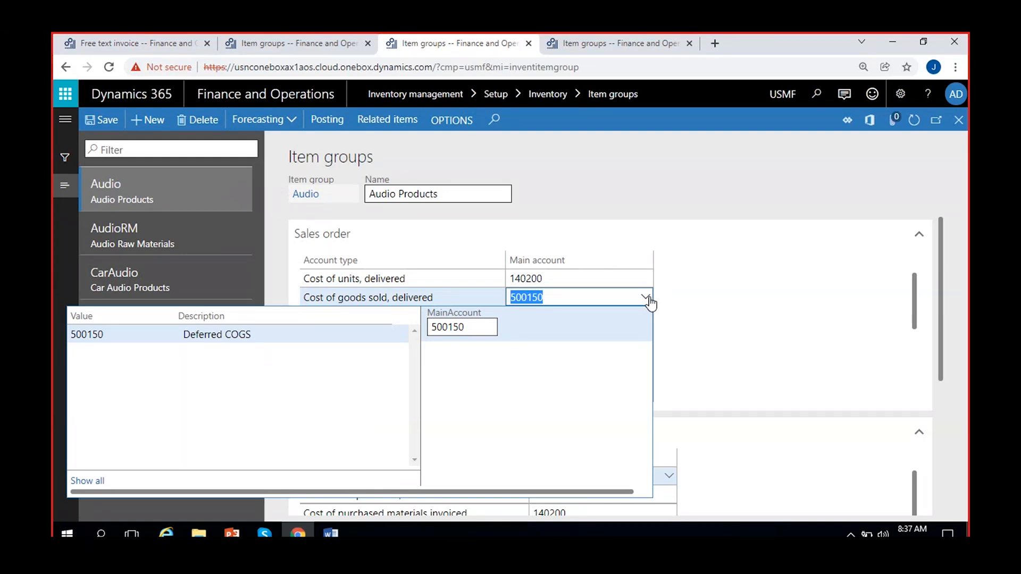
left_click(725, 309)
left_click(593, 315)
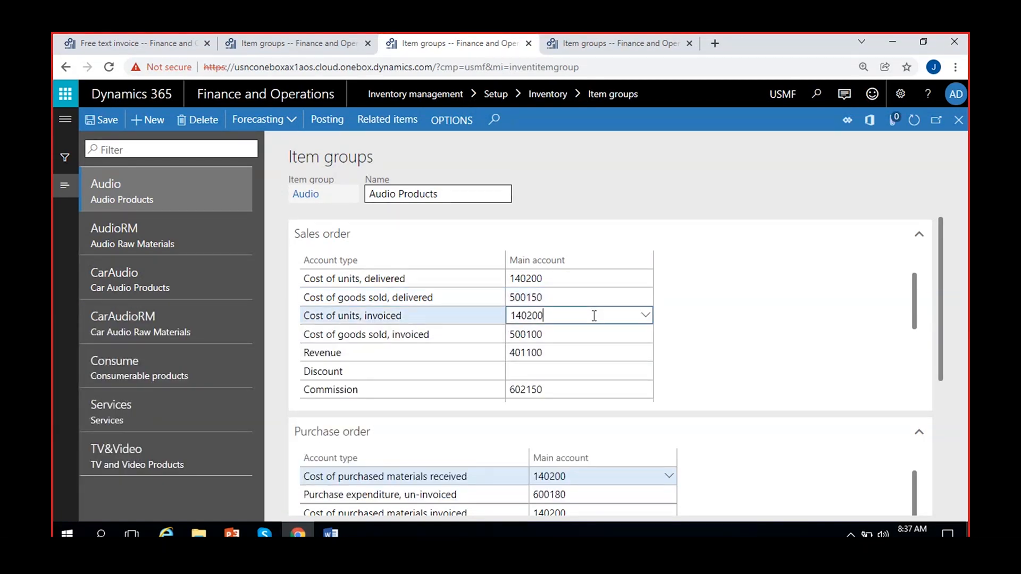
left_click(647, 316)
left_click(720, 323)
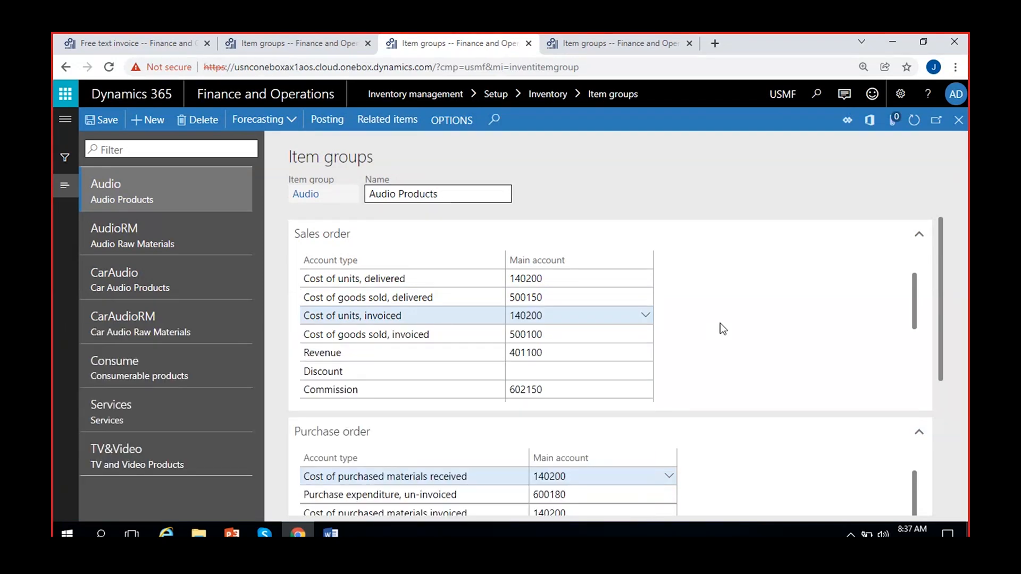
Check the main account lookup for Cost of goods sold, invoiced under sales order posting.
left_click(611, 337)
left_click(647, 336)
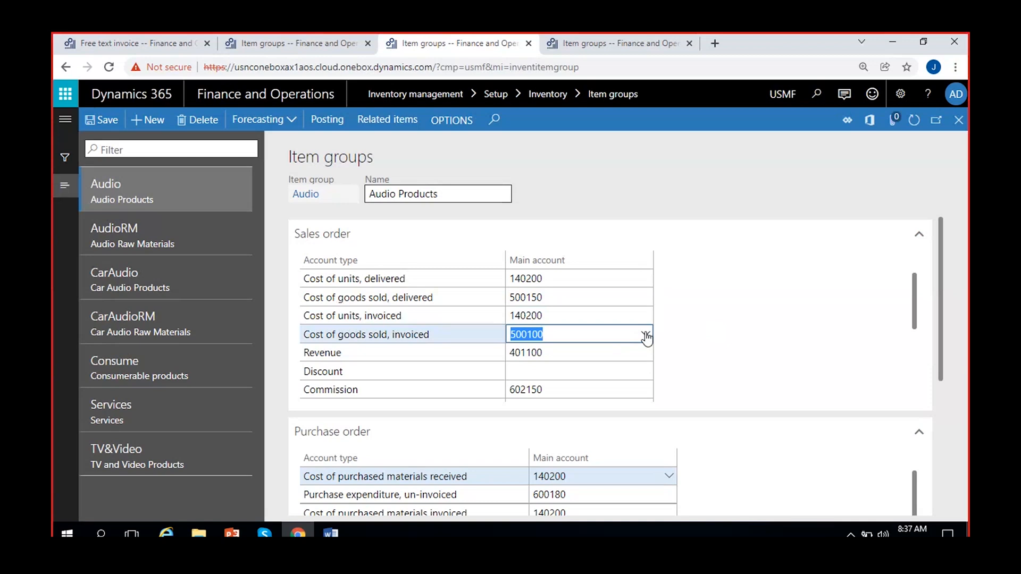
left_click(716, 326)
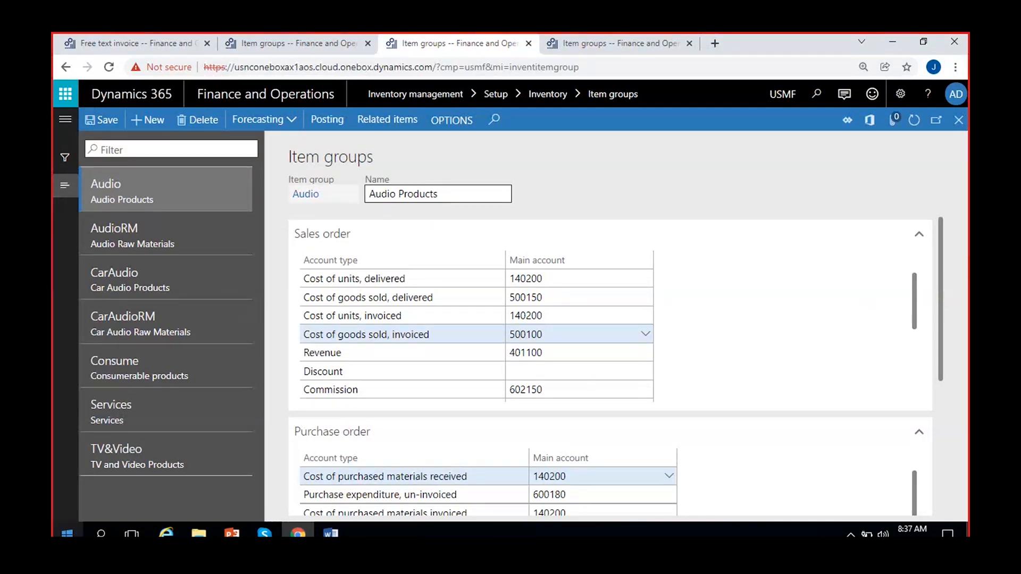
left_click(646, 335)
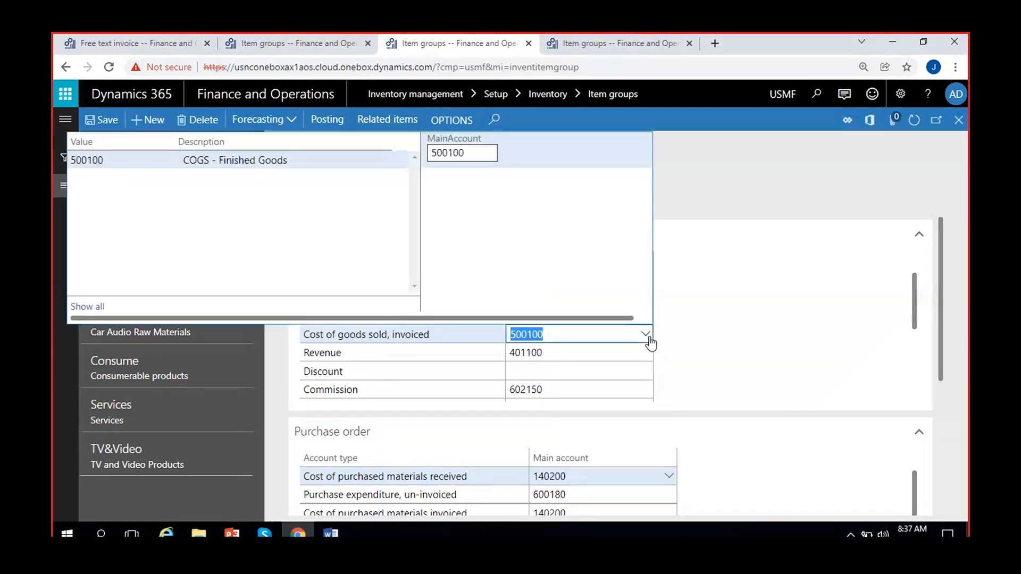
left_click(760, 334)
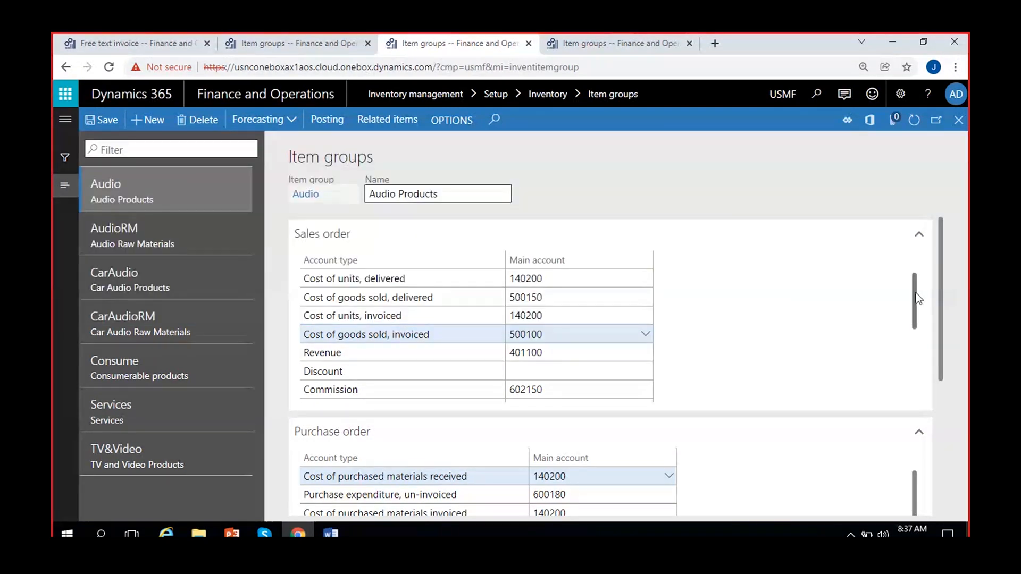
Review the Revenue and Deferred revenue on delivery rows in the Audio group's sales order accounts.
left_click_drag(916, 299, 916, 315)
left_click(572, 316)
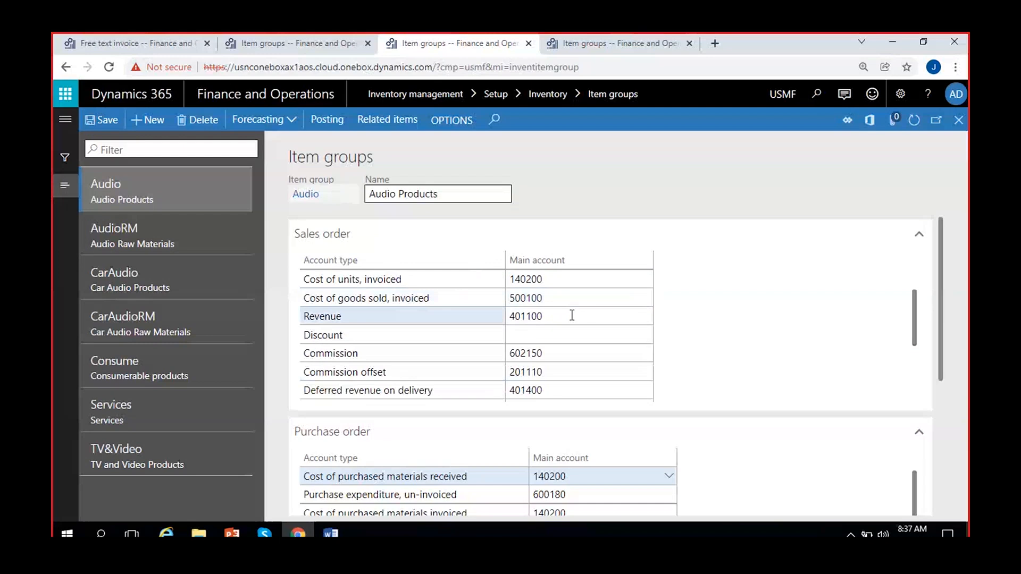
left_click_drag(915, 317, 927, 392)
left_click(574, 315)
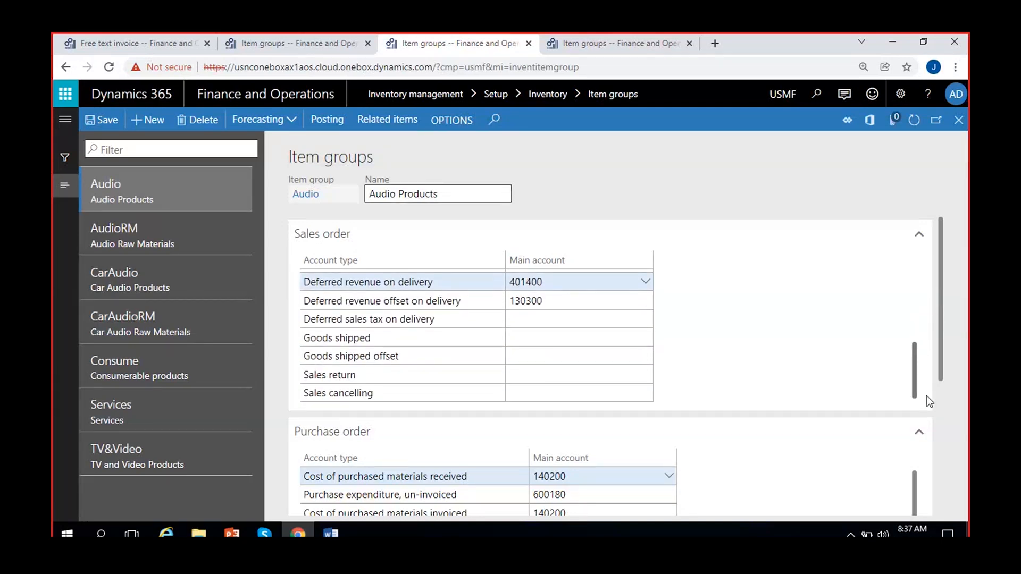
Inspect the main accounts for Deferred revenue offset on delivery and Deferred revenue on delivery, and return to the start of the sales order accounts.
left_click(565, 297)
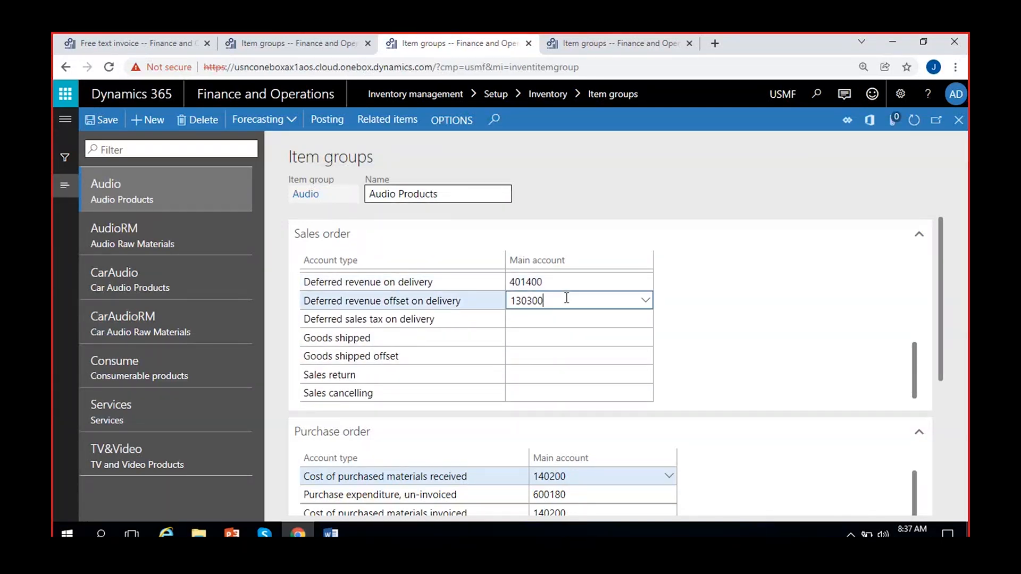
left_click(646, 300)
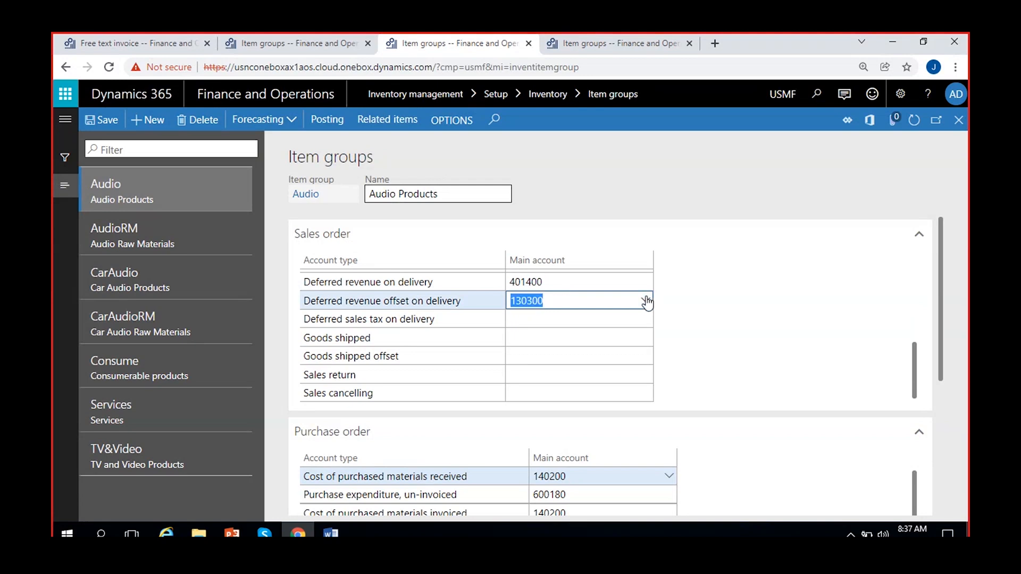
left_click(714, 320)
scroll(908, 363, "up", 1)
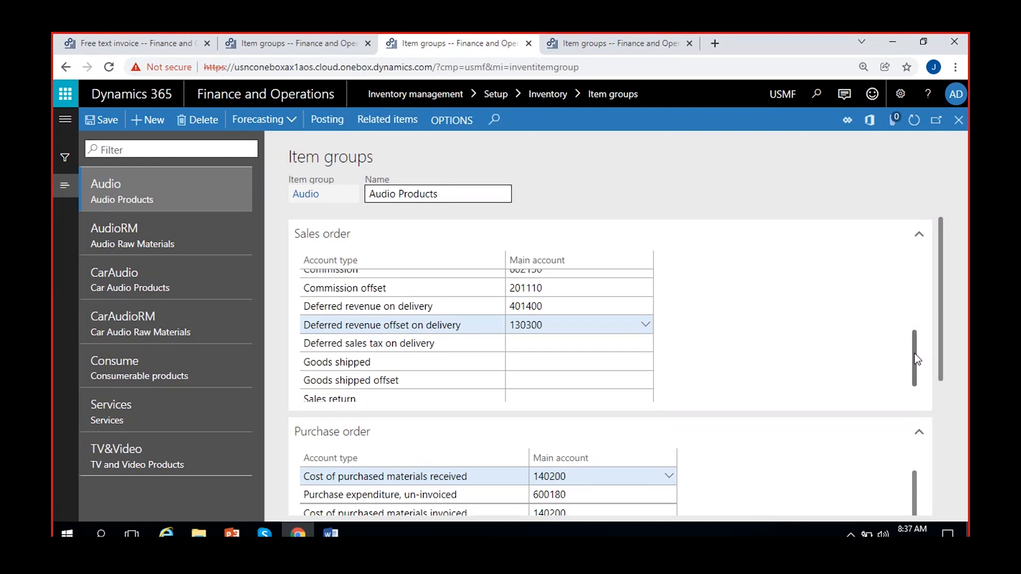
left_click(642, 308)
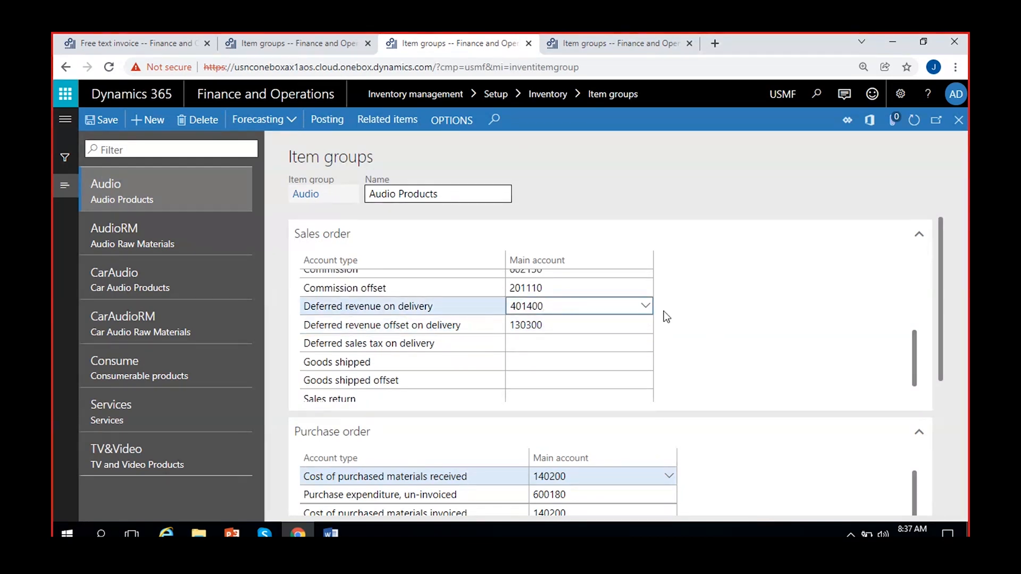
left_click_drag(919, 352, 911, 296)
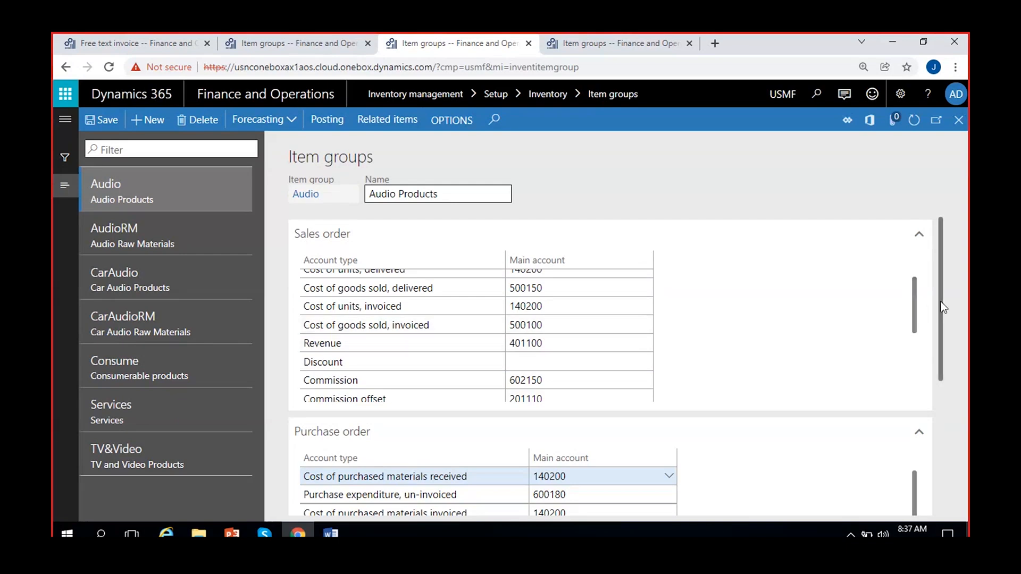
left_click_drag(915, 304, 914, 280)
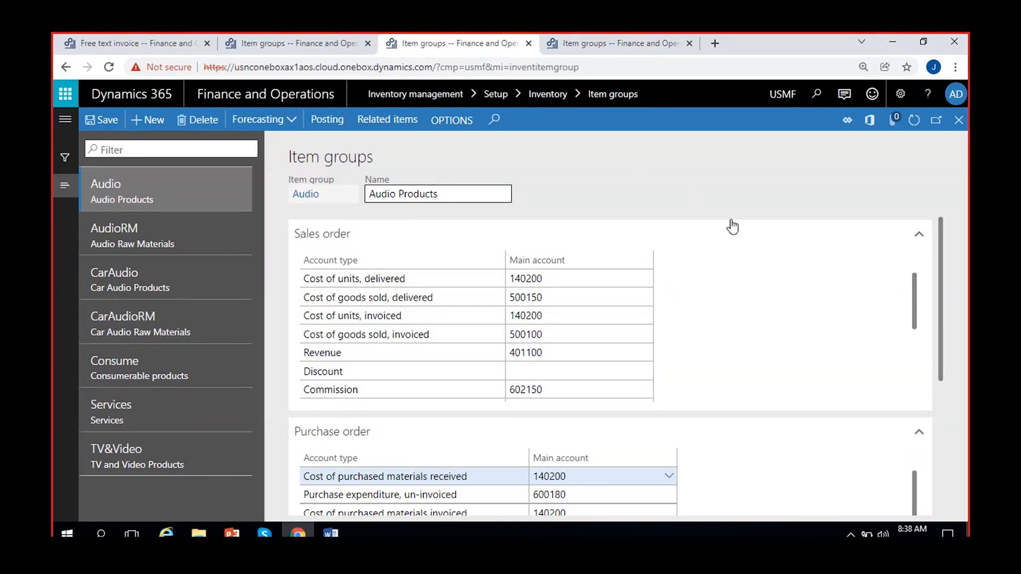
left_click(272, 42)
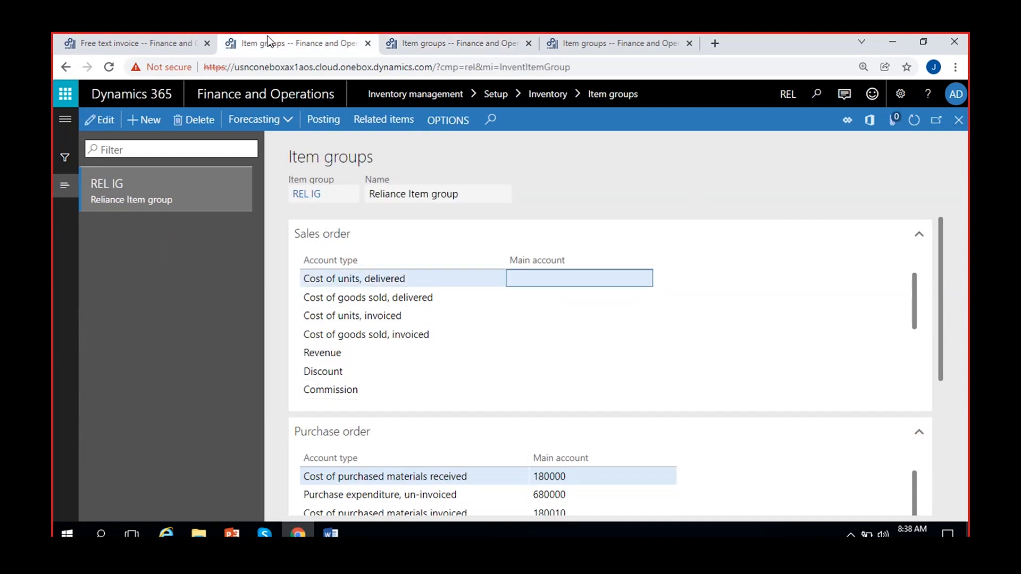
left_click(131, 45)
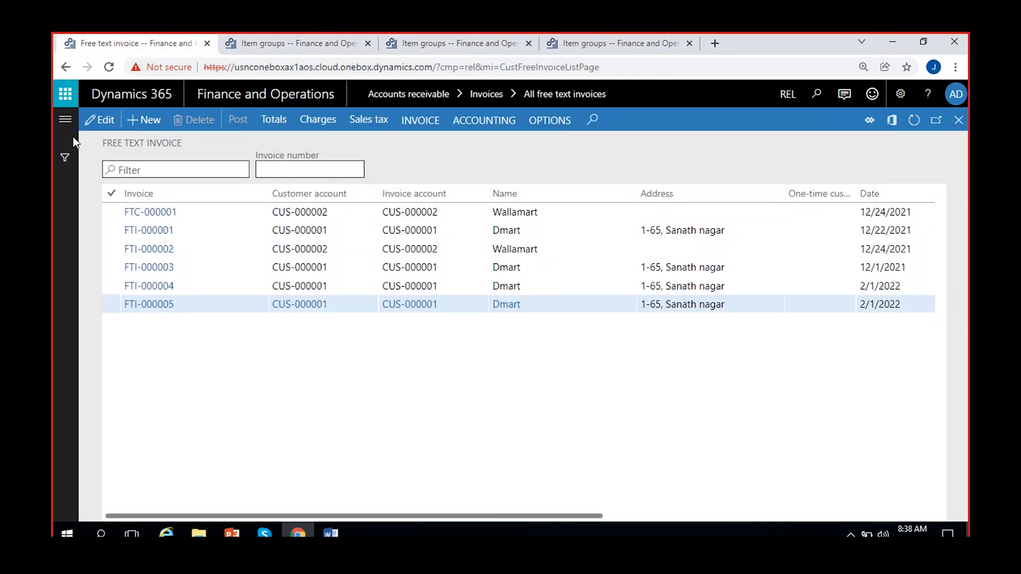
left_click(65, 119)
scroll(130, 372, "down", 4)
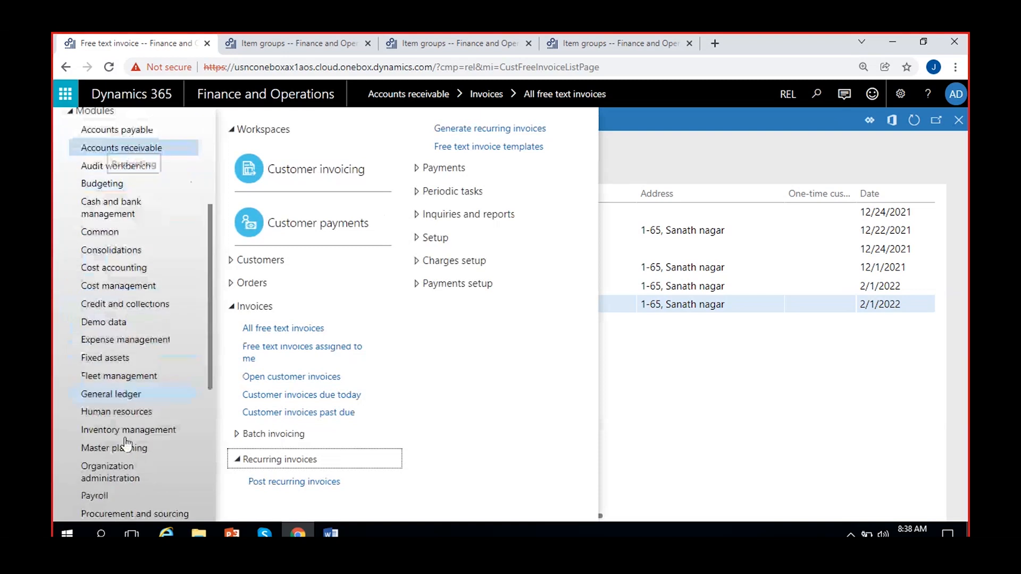
left_click(114, 399)
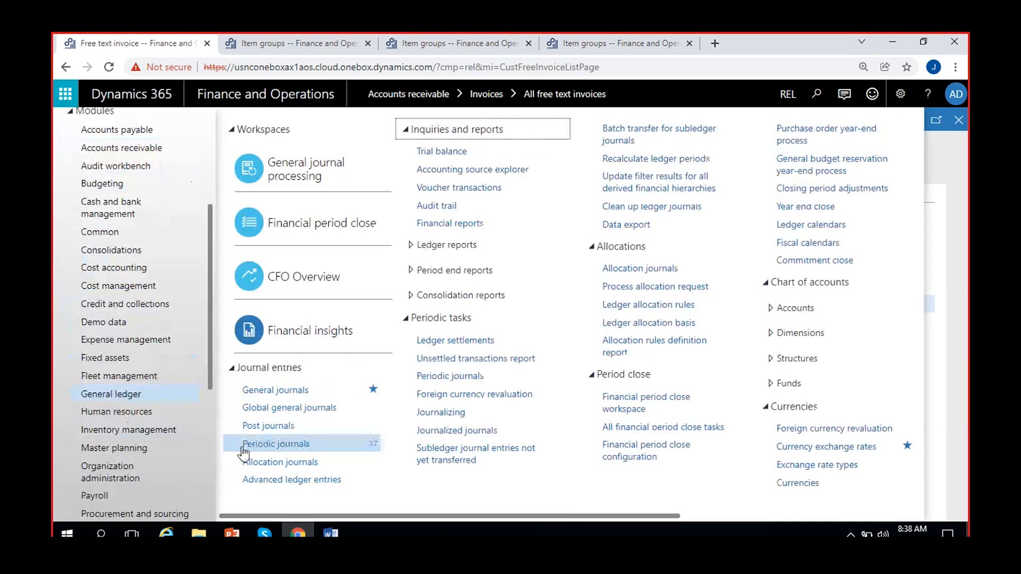
Edit the REL IG item group and open the main account details for Cost of units, delivered under its sales order accounts.
left_click(295, 44)
left_click(100, 120)
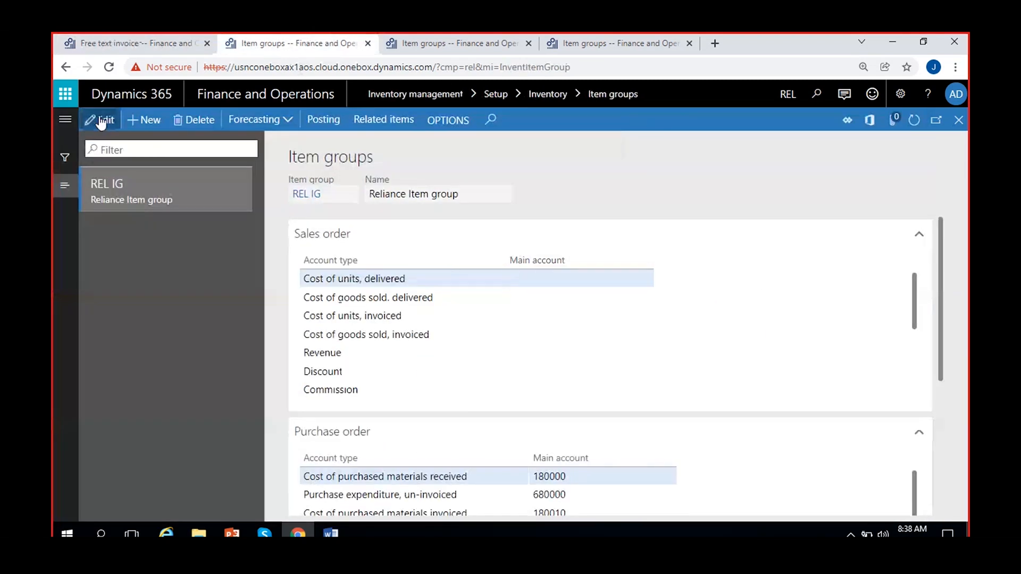
right_click(647, 281)
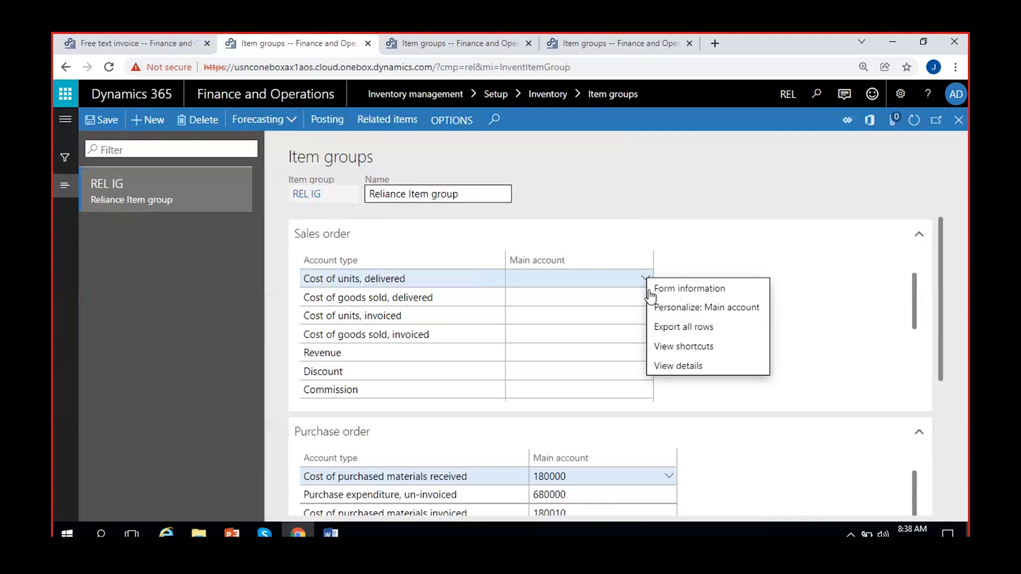
left_click(678, 367)
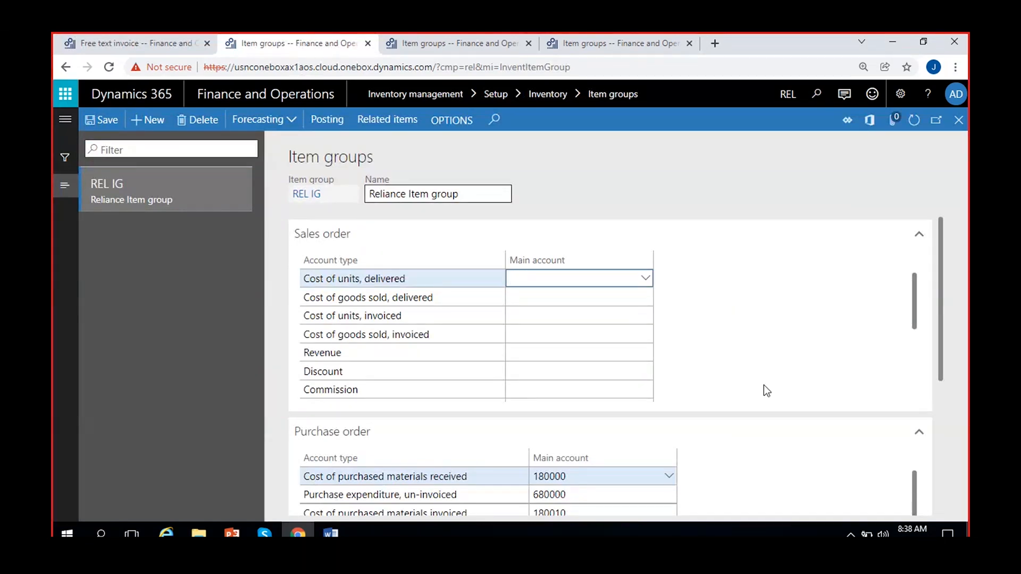
Open the main account details for Cost of units, delivered in the Audio item group of the USMF company.
left_click(633, 38)
left_click(460, 47)
left_click(629, 278)
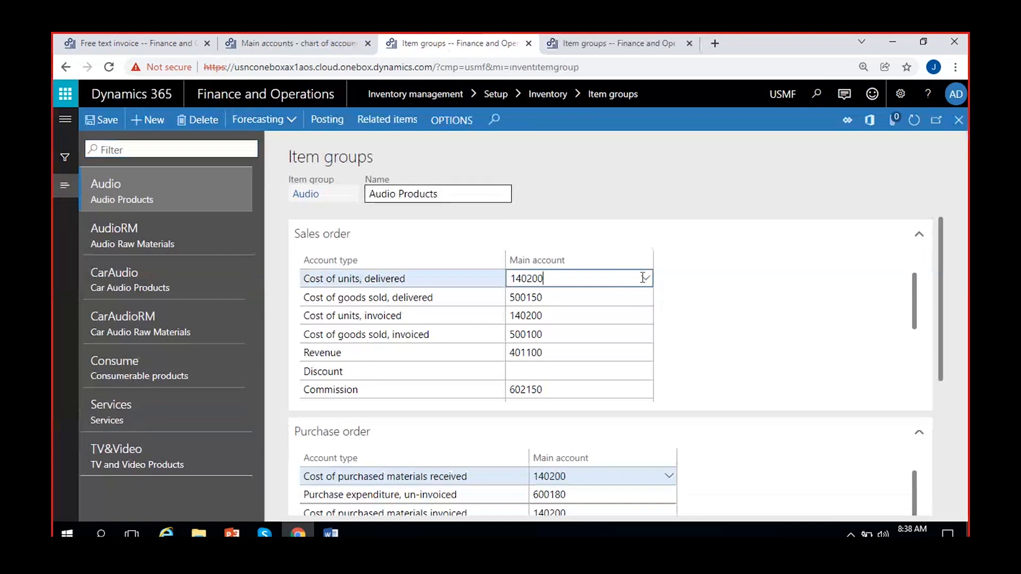
right_click(642, 278)
left_click(677, 371)
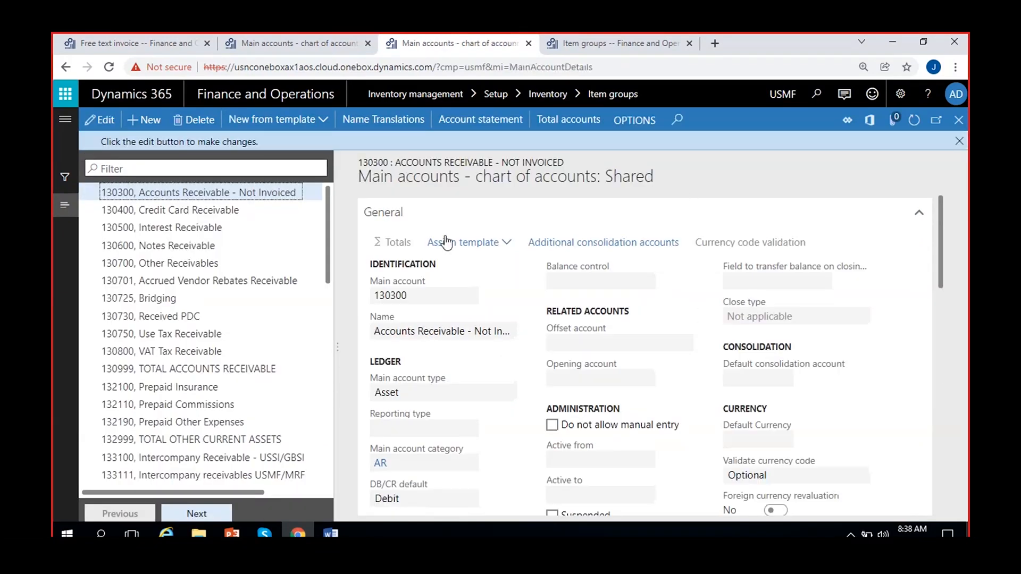
Filter the Shared chart of accounts by COGS and look through the Finished Goods and Raw Materials accounts.
left_click(188, 171)
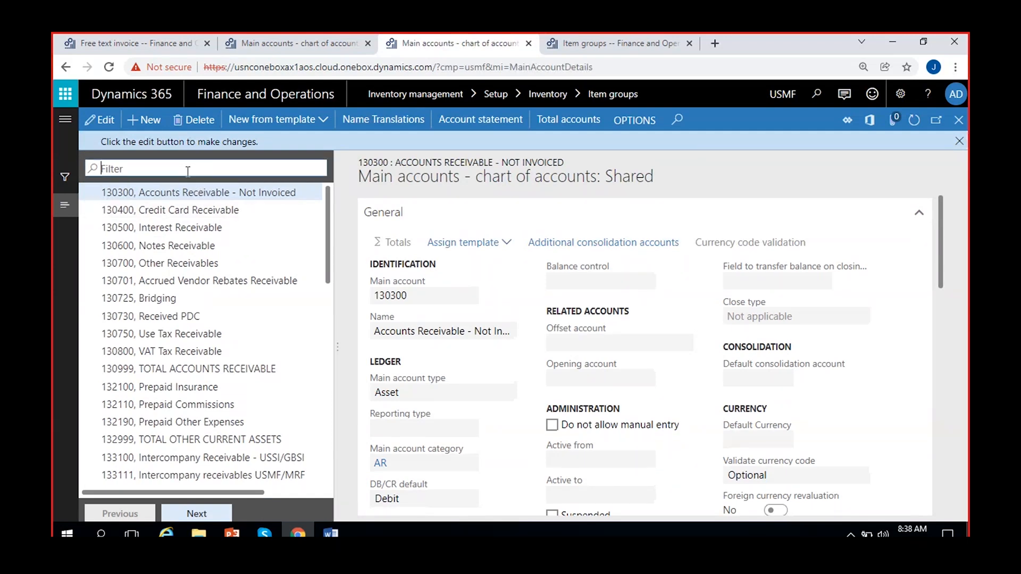
type("COGS")
key("ctrl+a")
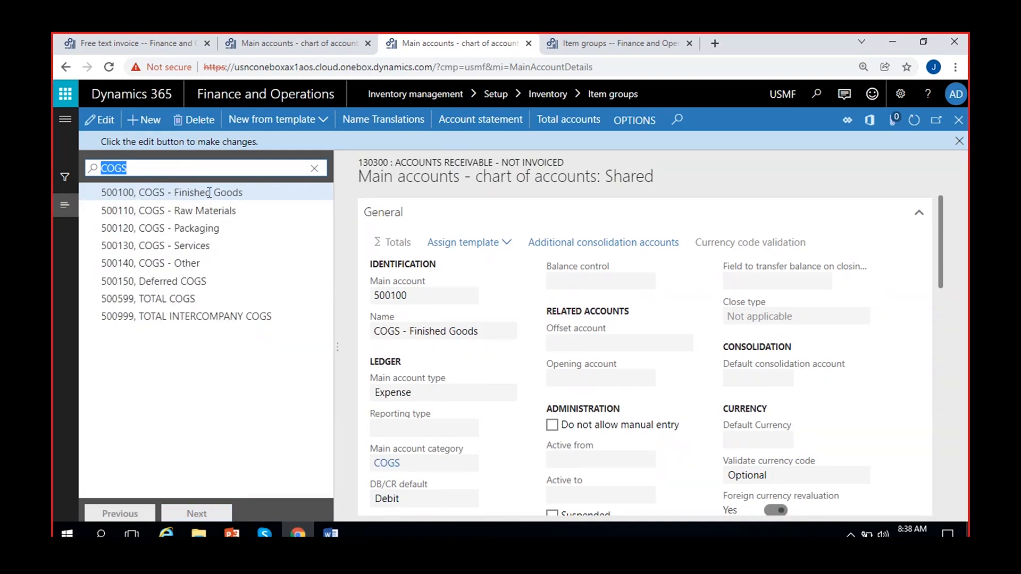
left_click(209, 193)
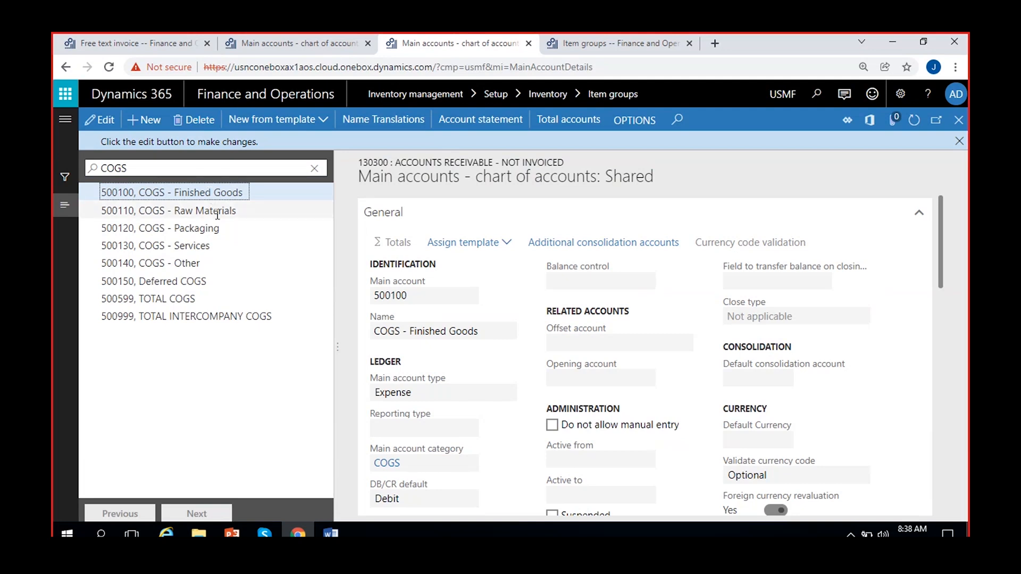
left_click(228, 210)
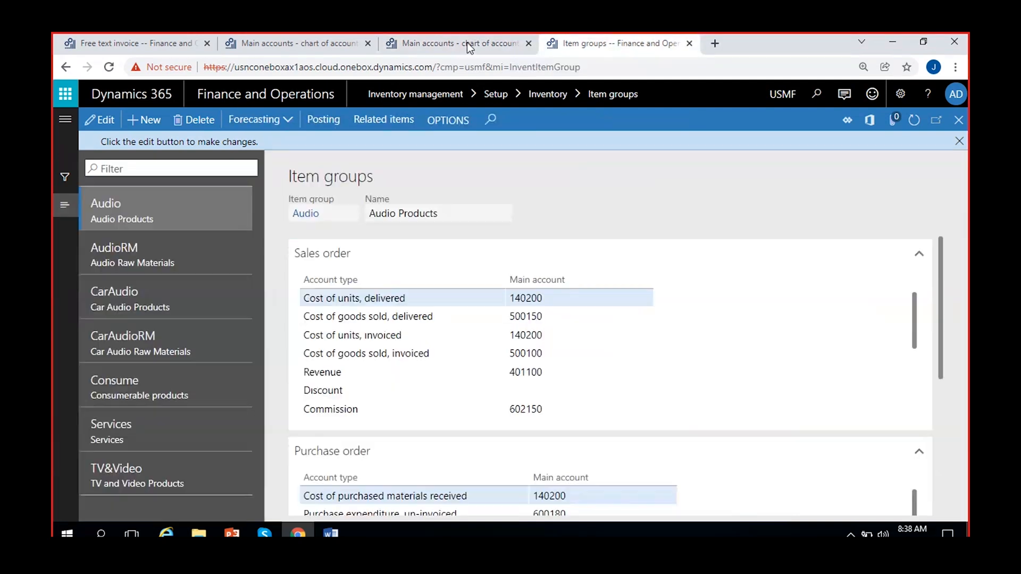
Filter the Shared chart of accounts for main account 140200.
left_click(467, 42)
left_click(546, 46)
left_click(479, 44)
left_click_drag(134, 169, 52, 198)
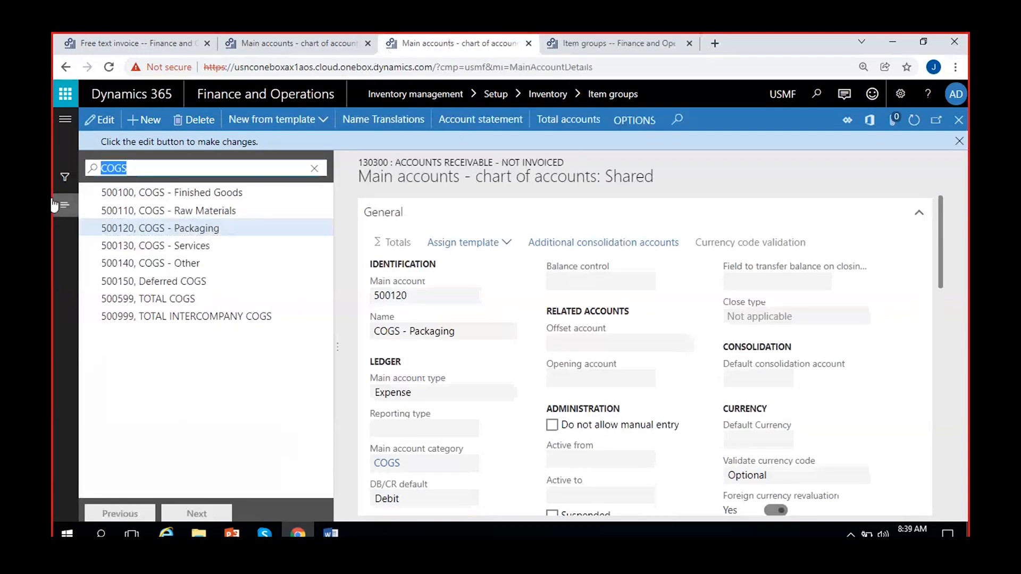
type("140200")
key("Return")
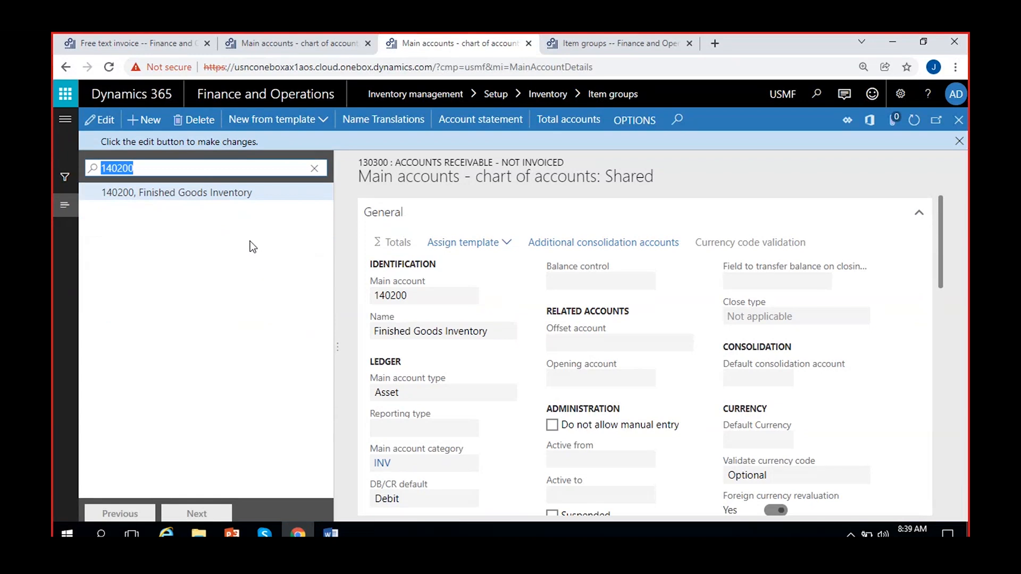
Check the Cost of units, delivered and Cost of goods sold, delivered rows in the Audio item group.
left_click(596, 44)
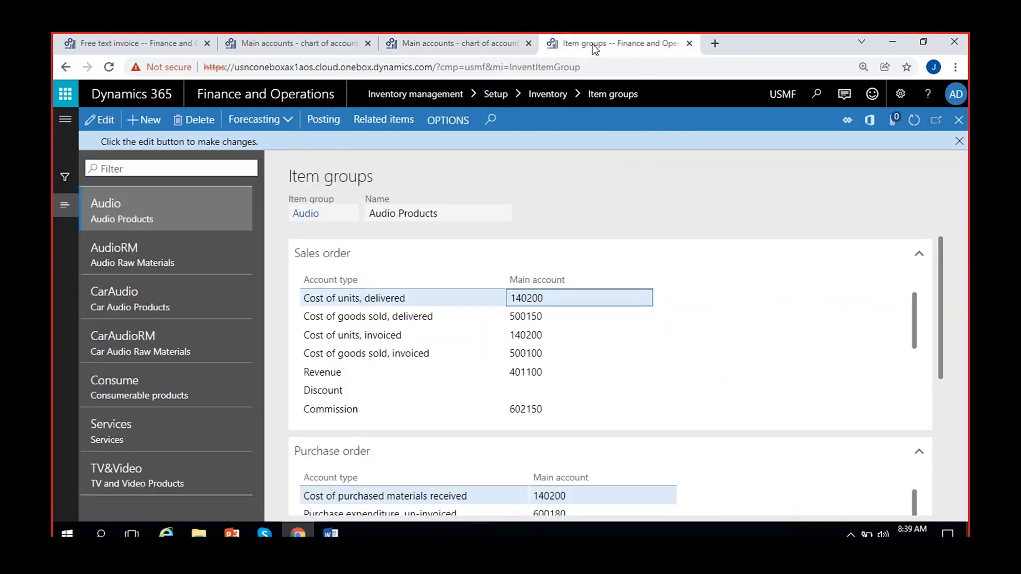
left_click(399, 299)
left_click(545, 319)
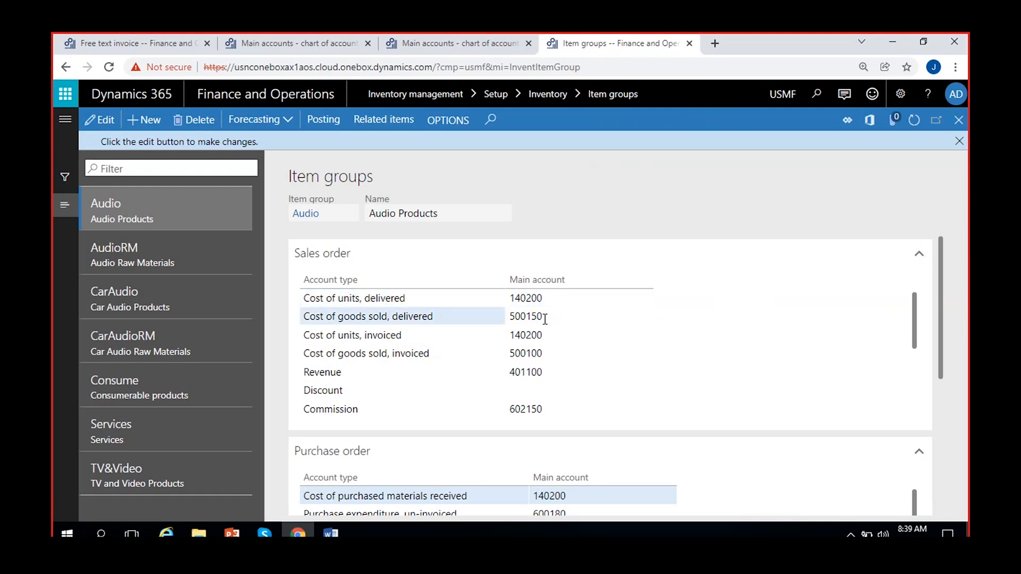
Examine the REL COA main account list, especially the expense and purchase expenditure accounts, for existing cost of goods accounts.
left_click(306, 43)
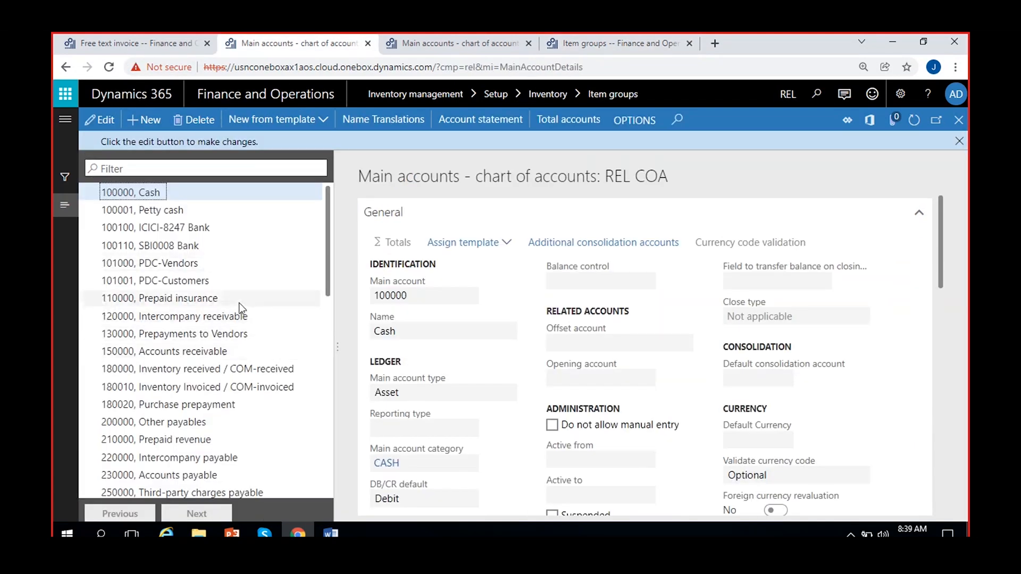
scroll(242, 307, "down", 5)
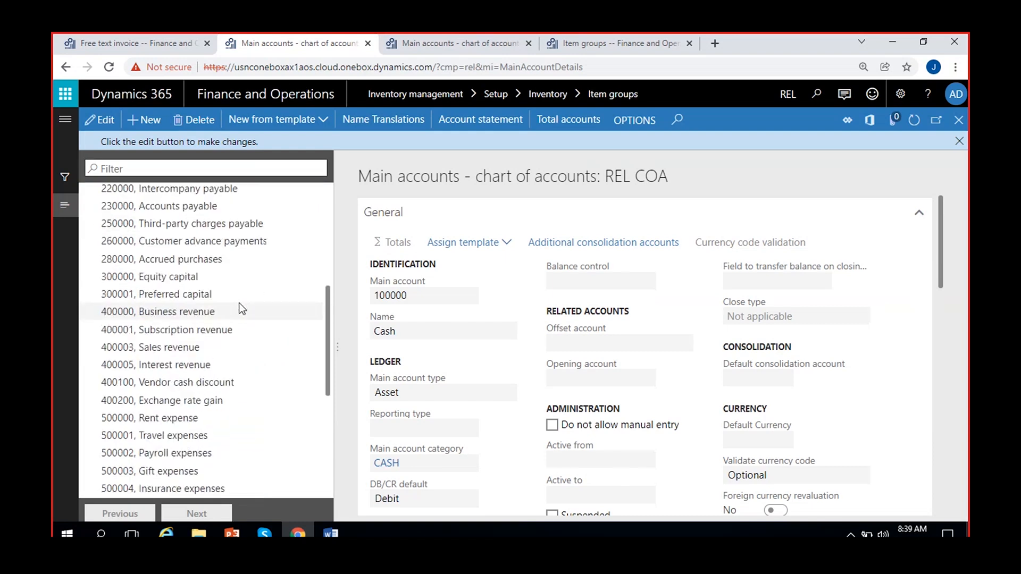
scroll(241, 308, "down", 1)
scroll(241, 308, "up", 5)
scroll(242, 308, "down", 4)
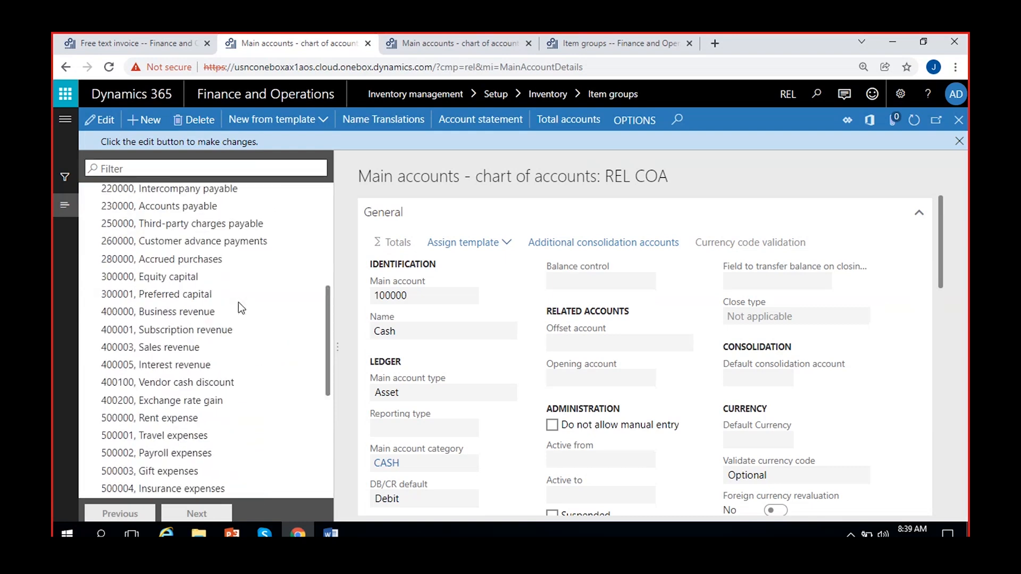
scroll(238, 305, "down", 5)
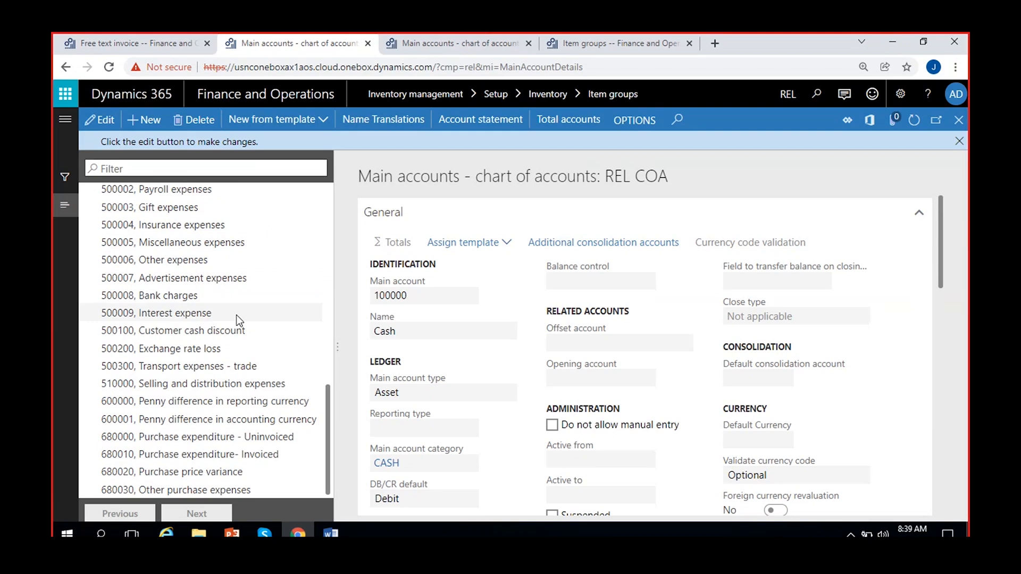
scroll(237, 315, "up", 2)
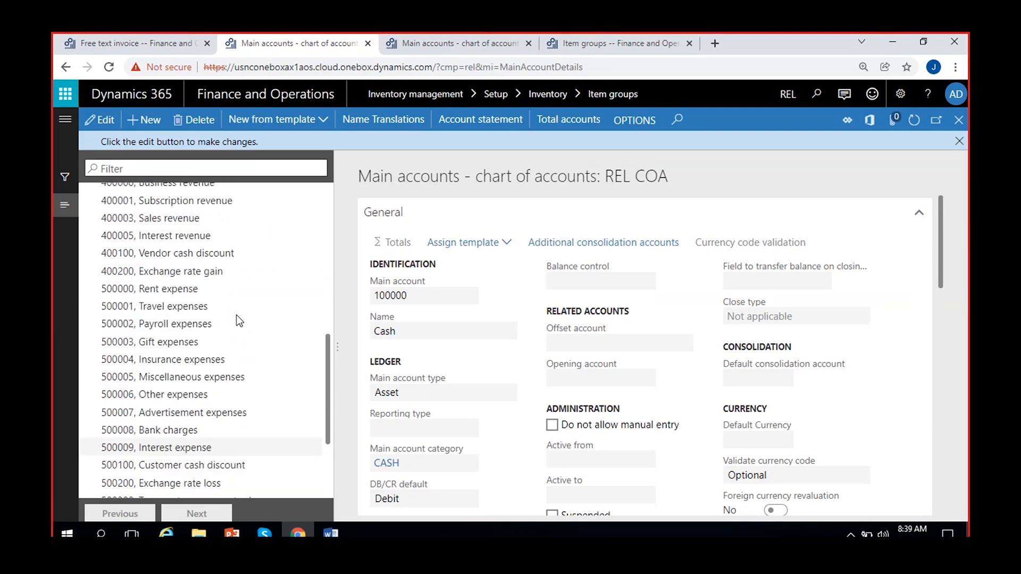
scroll(236, 315, "down", 1)
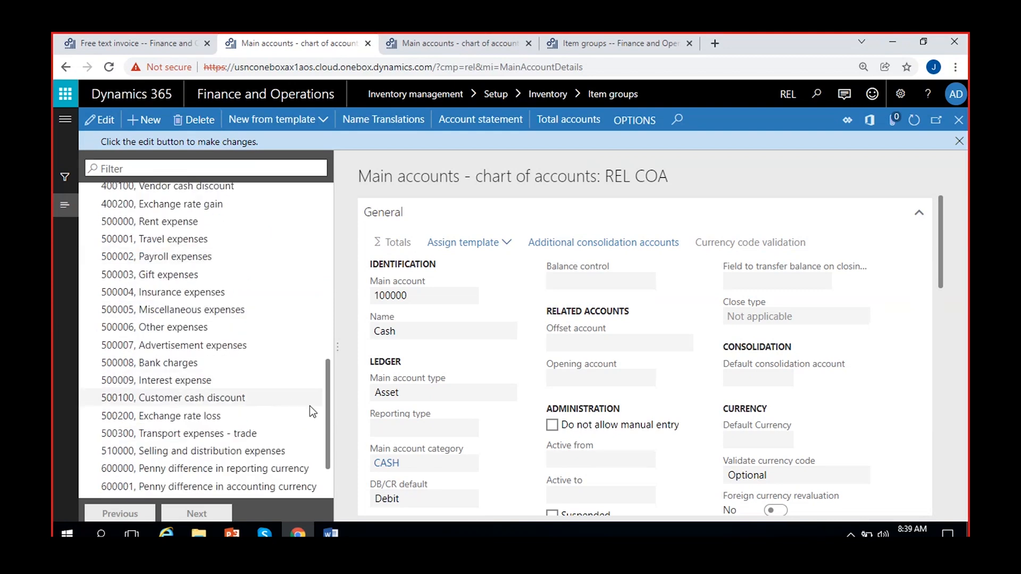
scroll(249, 395, "down", 1)
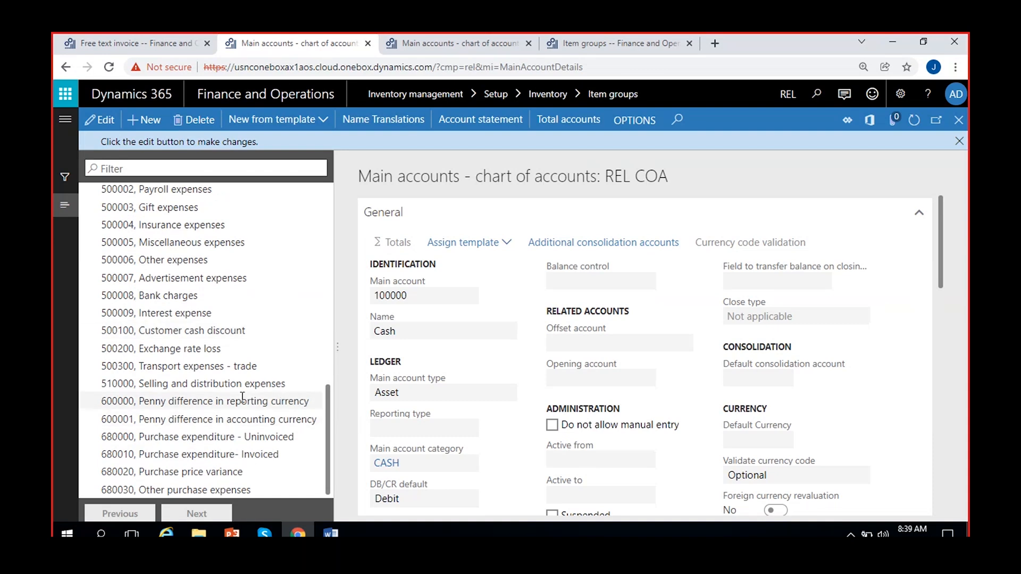
Add main account 500500 to REL COA, named "Cost of goods - Delivered" with type Expense, and save it.
left_click(136, 117)
type("500500")
left_click(401, 310)
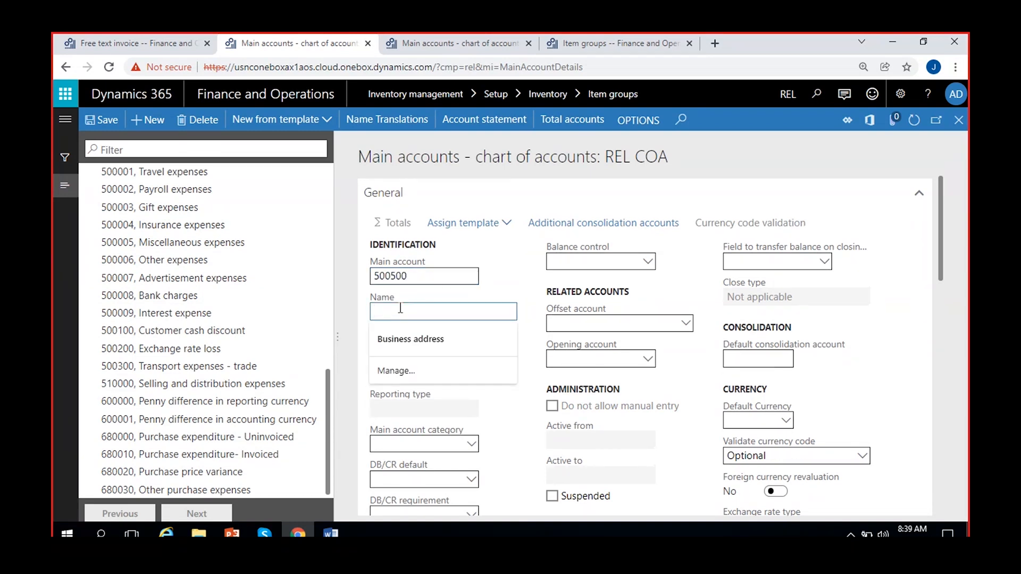
type("COGS")
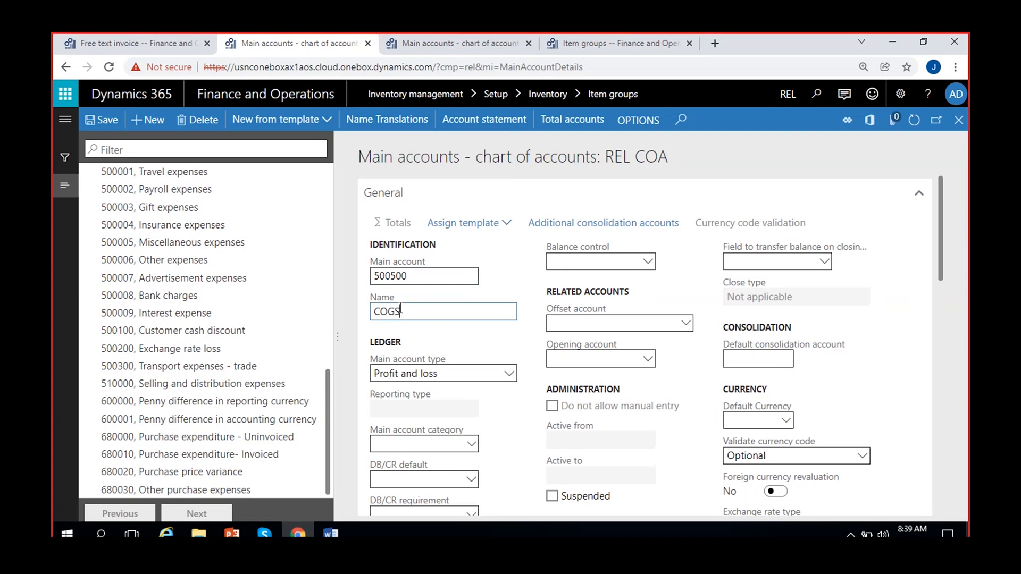
type("-")
key("BackSpace")
key("BackSpace")
type("ost of goods - Delivered")
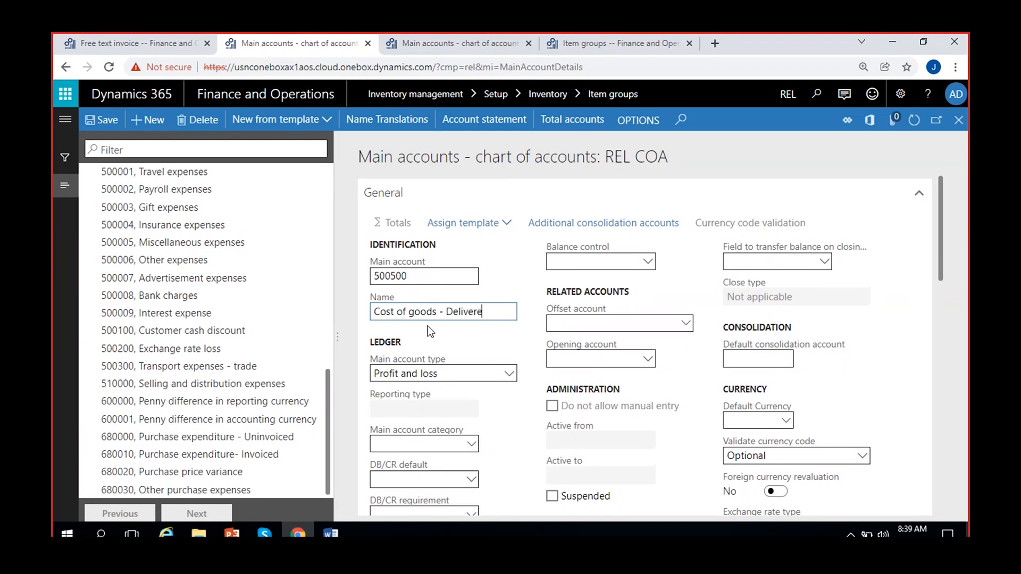
left_click(479, 373)
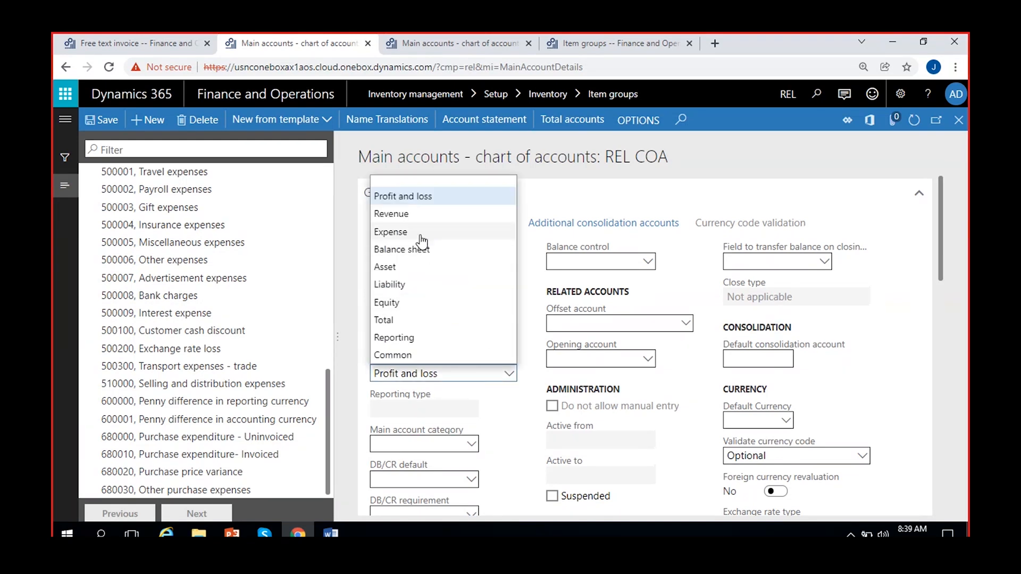
left_click(426, 233)
left_click(104, 122)
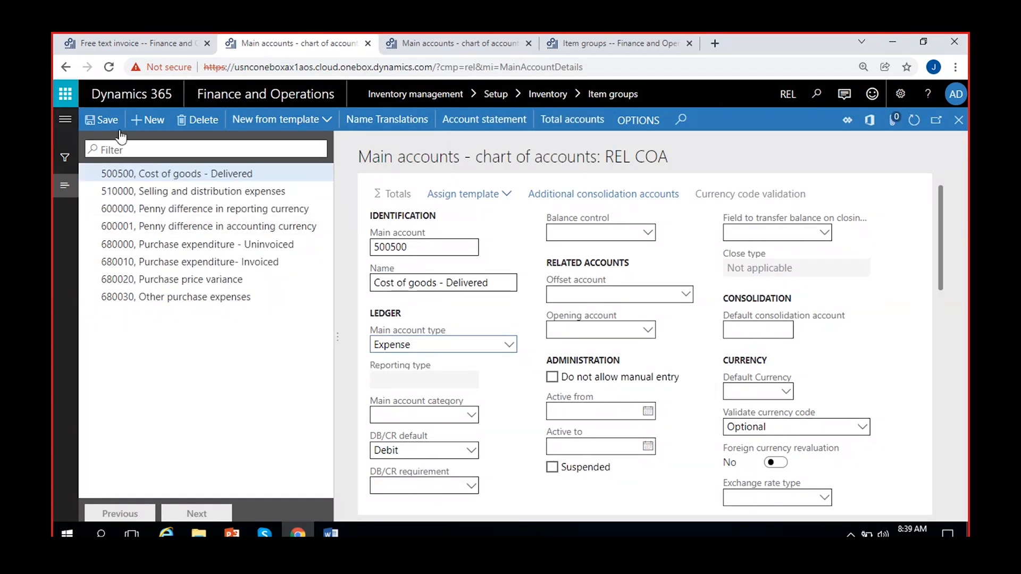
Add main account 500501 to REL COA, named "Cost of goods - Sold" with type Expense, and save it.
left_click(143, 122)
type("500501")
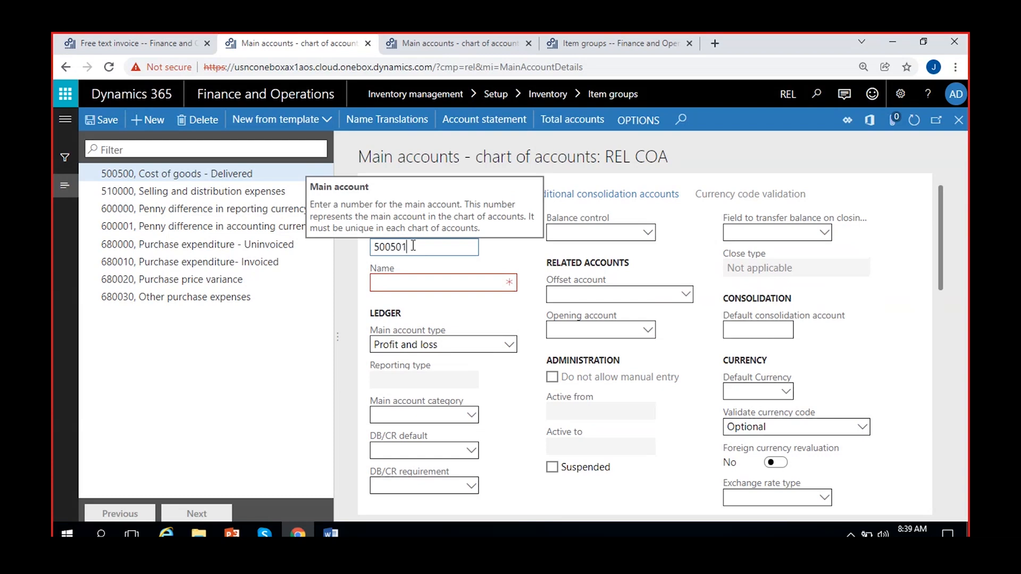
left_click(416, 283)
type("Co")
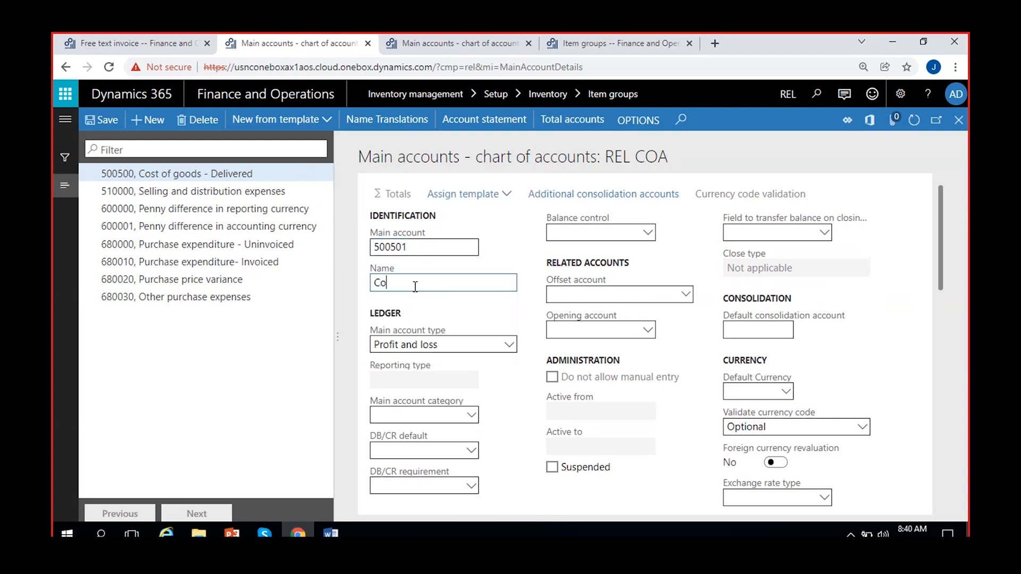
type("st of goods So")
type("ld")
type("-")
left_click(98, 122)
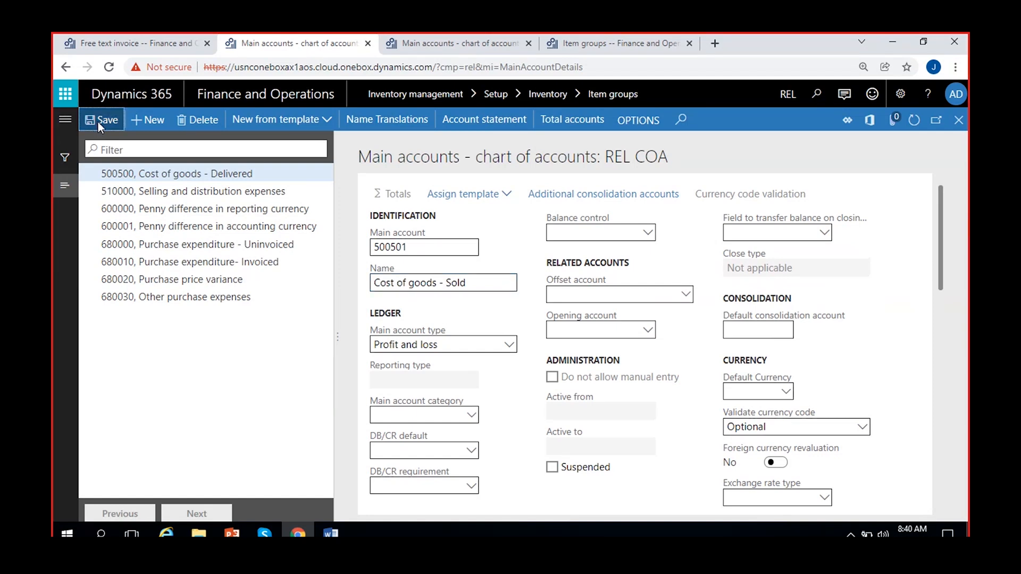
left_click(438, 346)
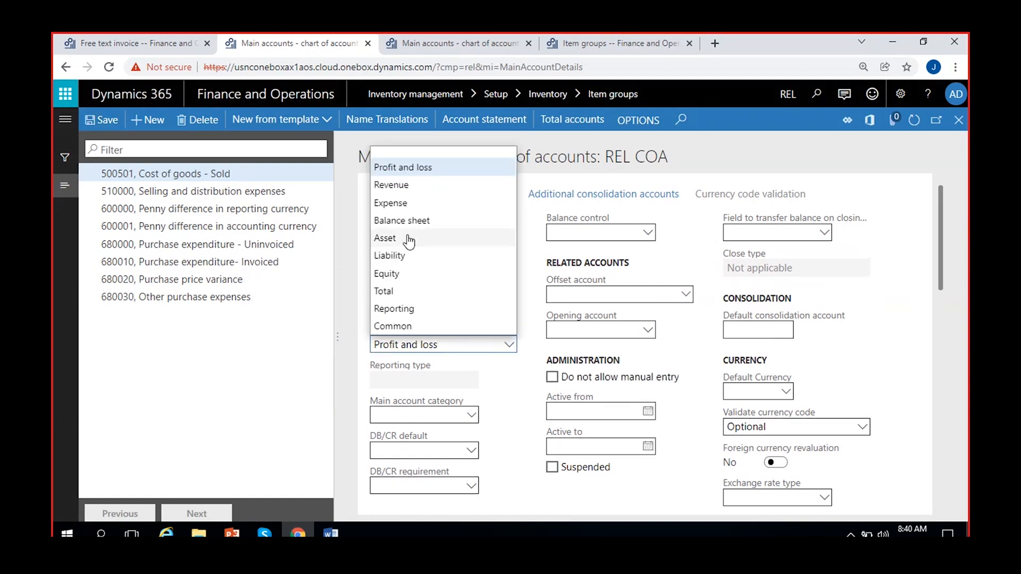
left_click(391, 203)
left_click(102, 125)
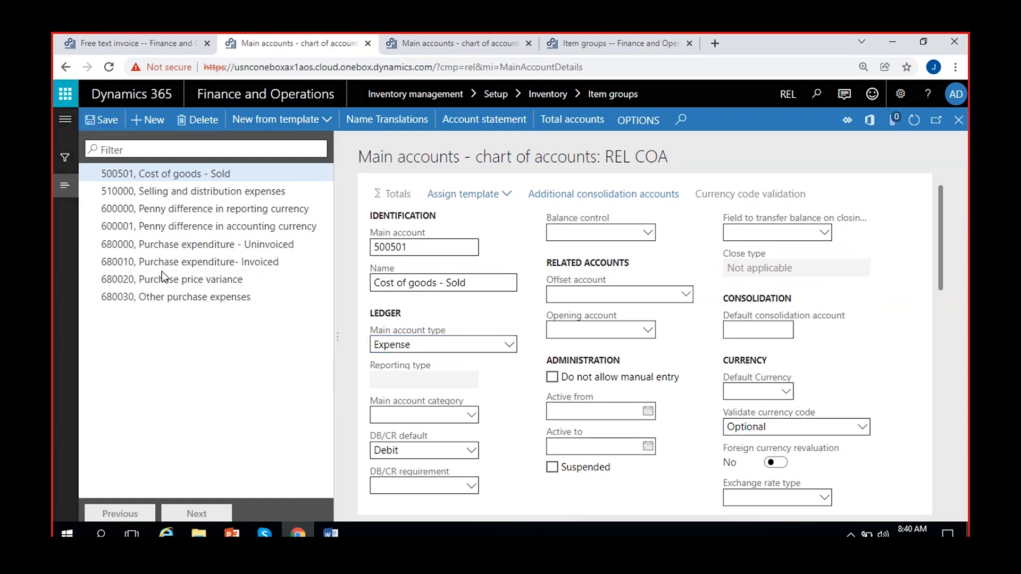
left_click(148, 118)
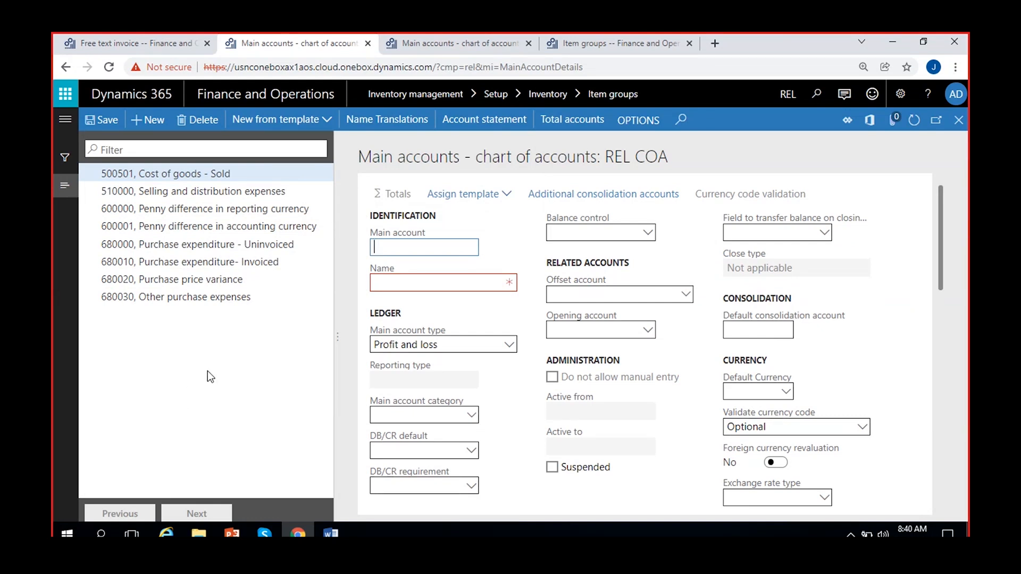
left_click(185, 207)
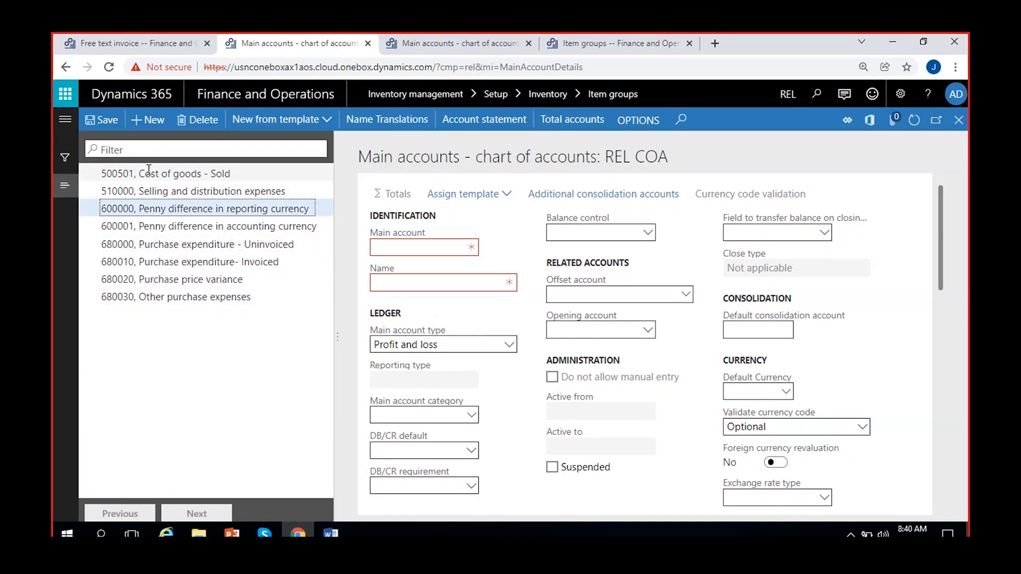
left_click(202, 151)
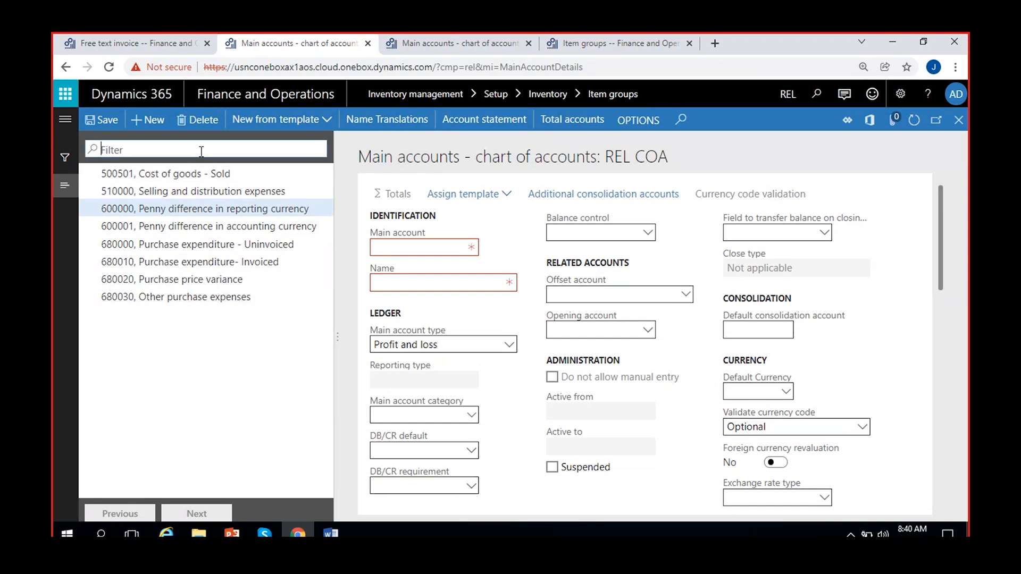
left_click(915, 121)
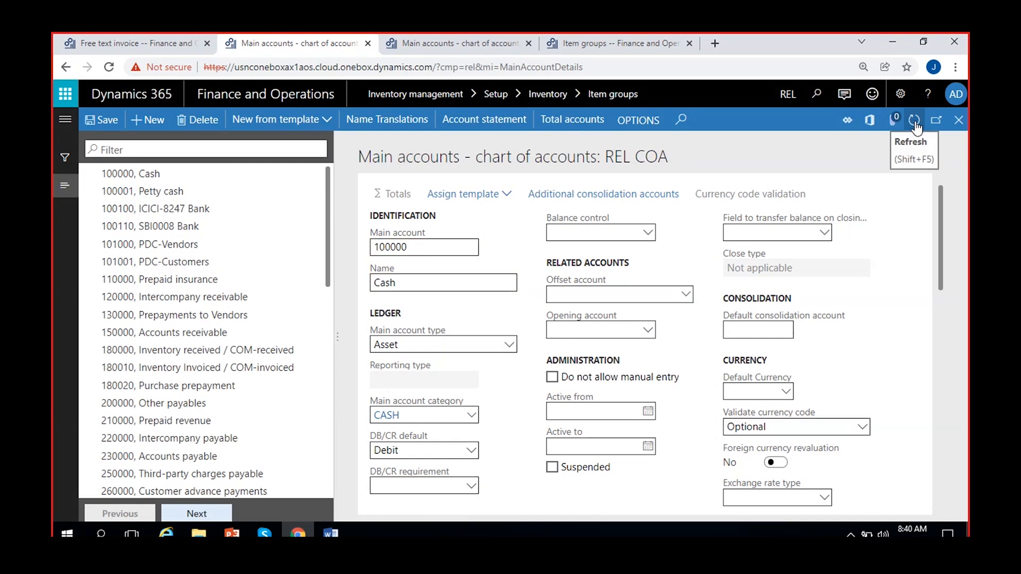
Filter the REL COA main accounts by "Inventory" and review the inventory received and inventory invoiced accounts.
left_click(99, 150)
type("Inventory")
key("ctrl+a")
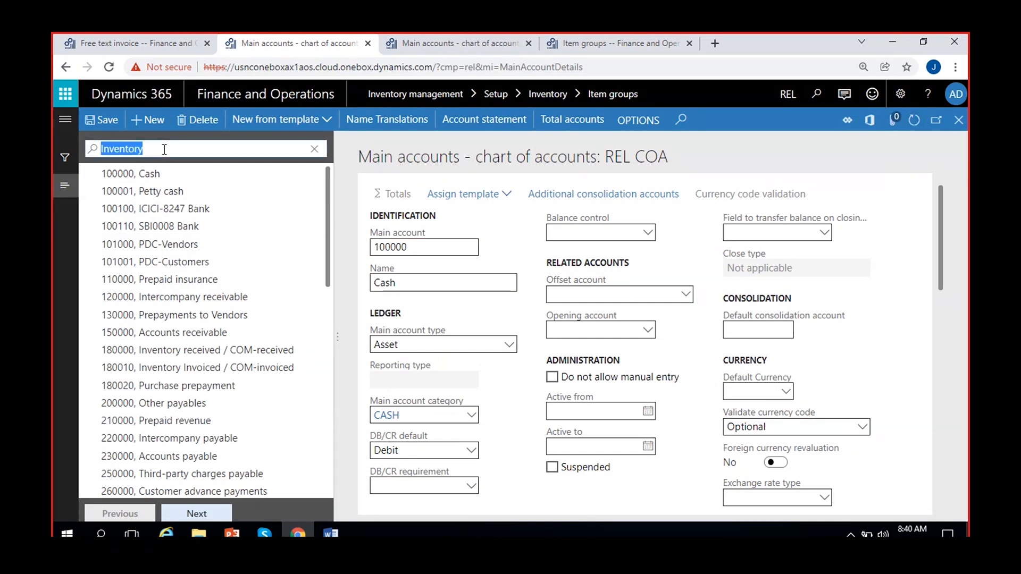
left_click(222, 175)
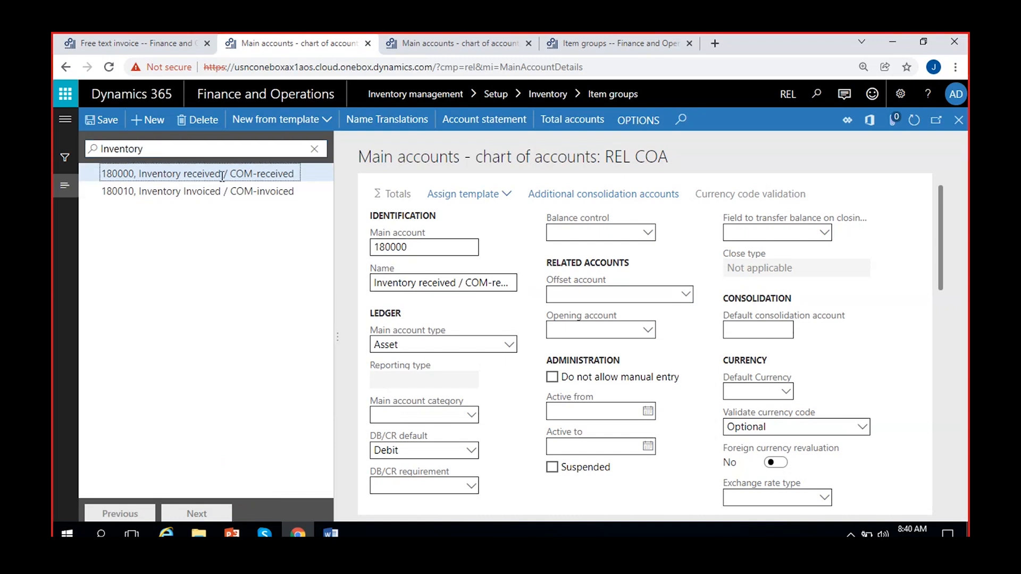
left_click(221, 193)
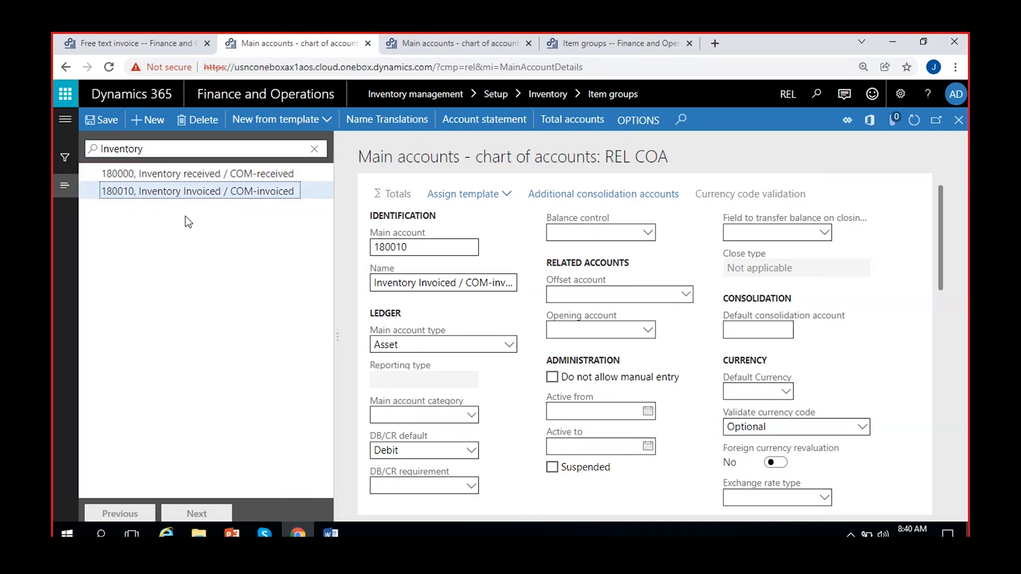
left_click(191, 176)
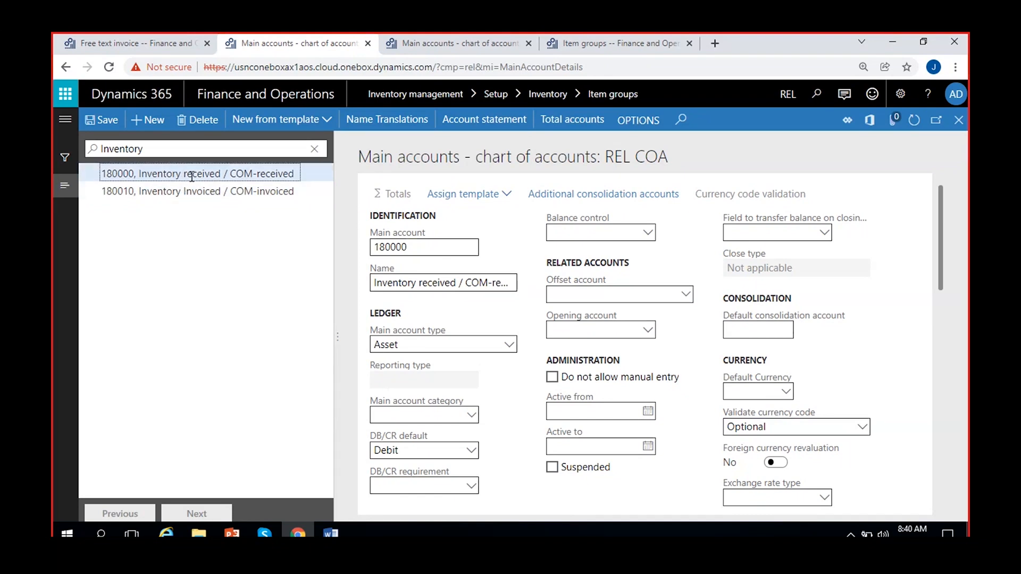
left_click(201, 192)
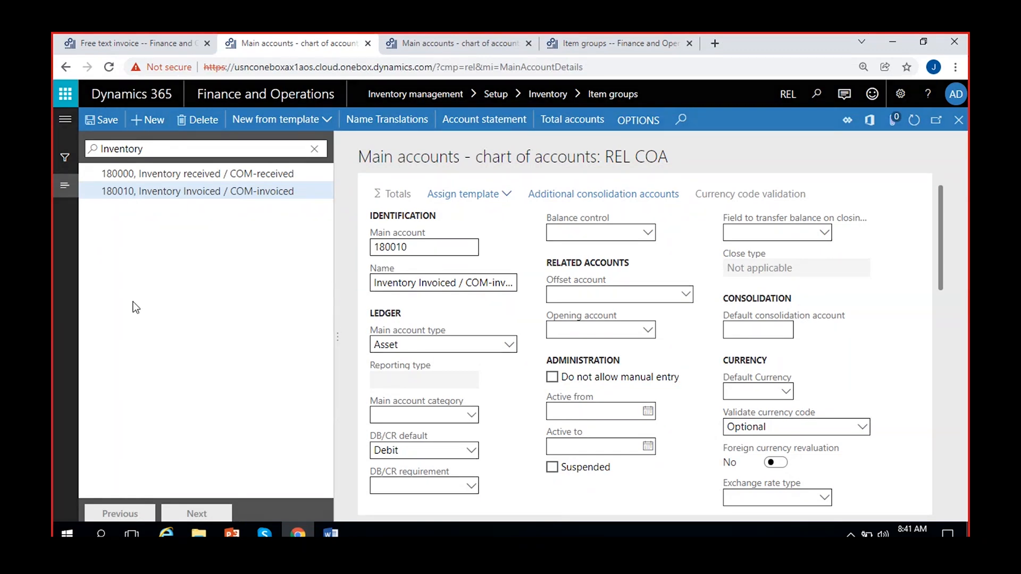
Add main account 180100 to REL COA, named "Inventory delivered" with type Asset, and save it.
key("alt+n")
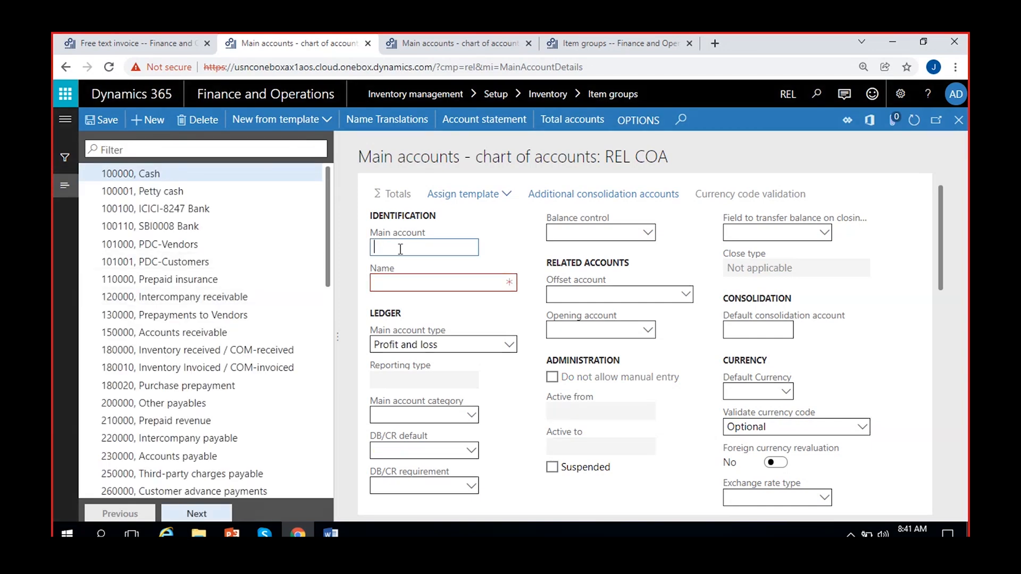
type("18000")
key("BackSpace")
key("BackSpace")
type("100")
left_click(442, 279)
type("Inven")
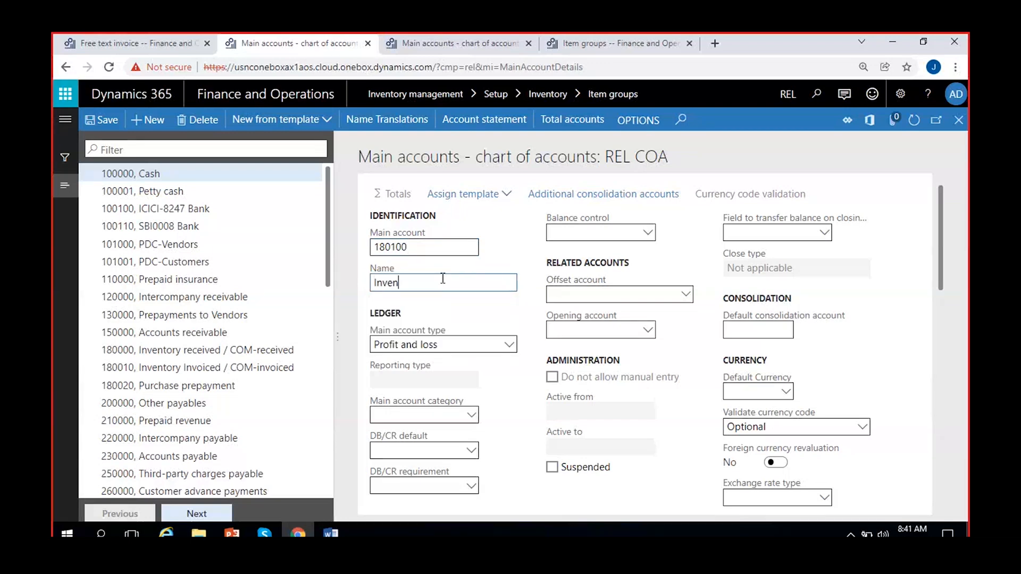
type("tory delivered")
left_click(470, 346)
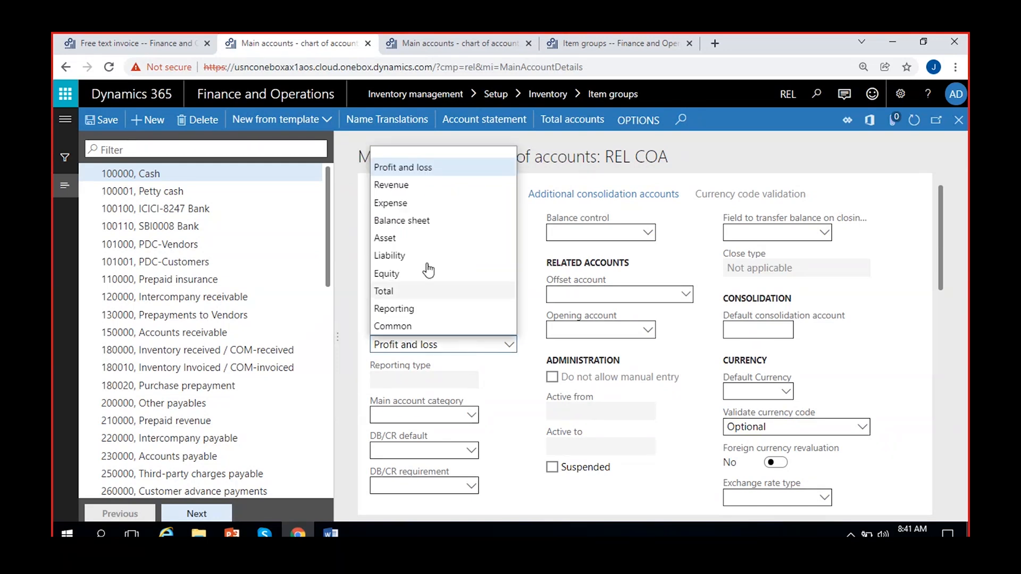
left_click(414, 237)
left_click(110, 121)
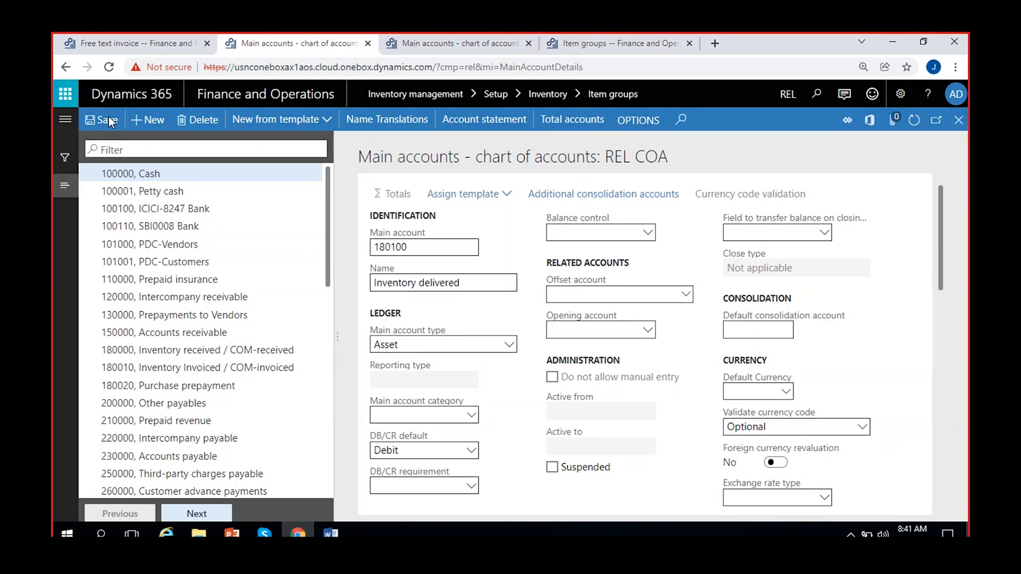
Add main account 180101 to REL COA, named "Inventory invoiced at sale" with type Asset, and save it.
left_click(148, 120)
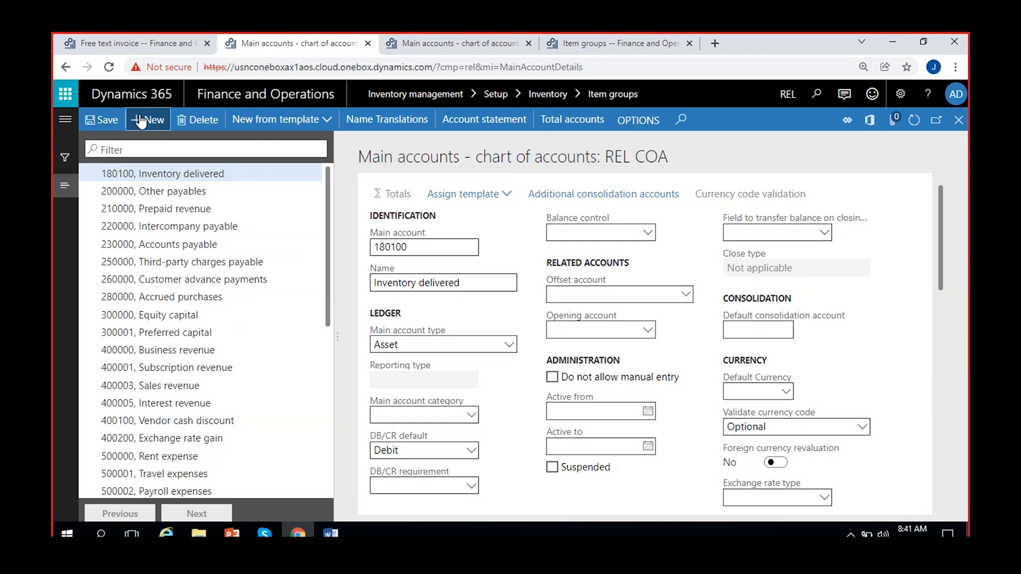
type("18")
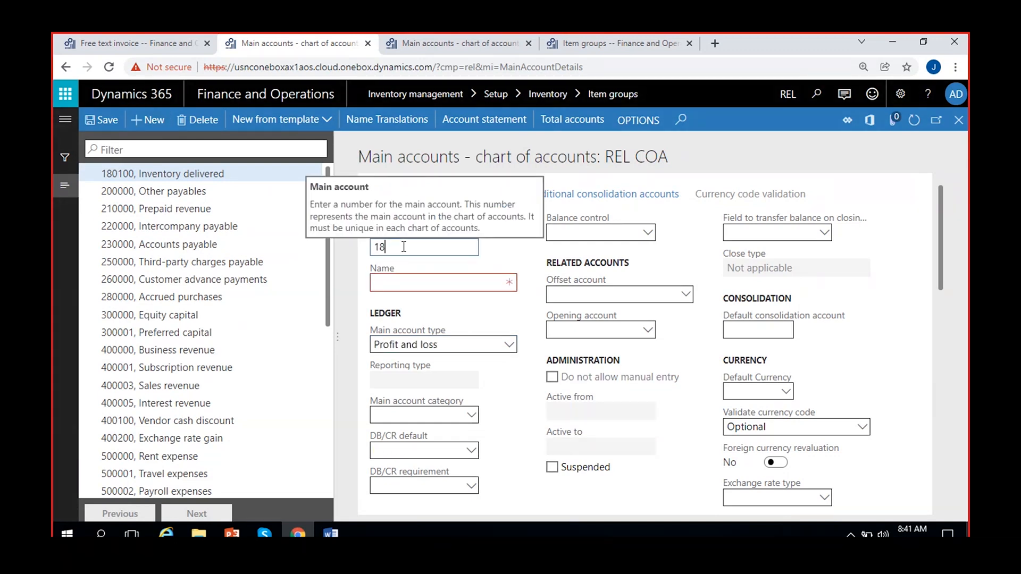
type("0101")
left_click(409, 282)
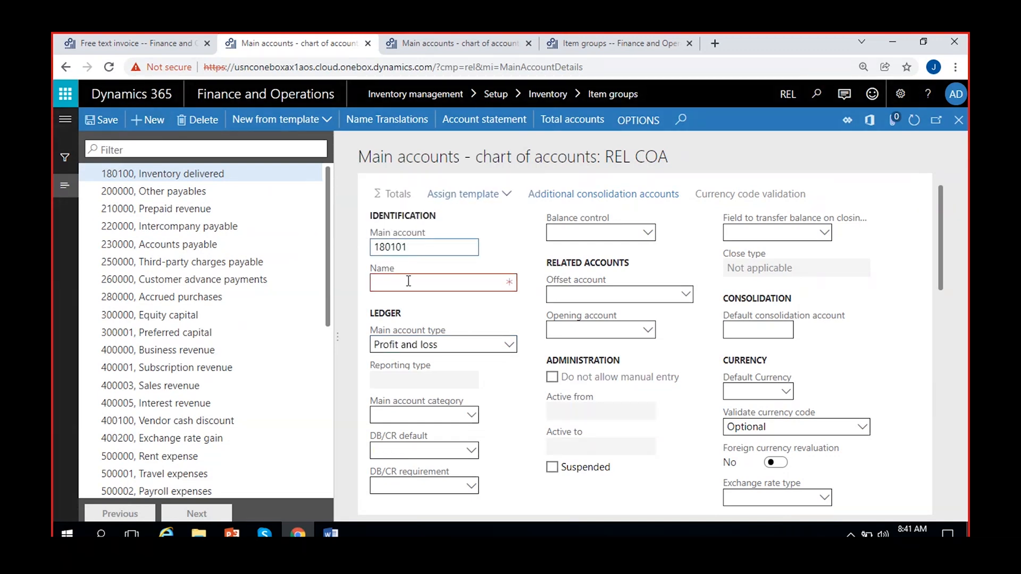
type("Invento")
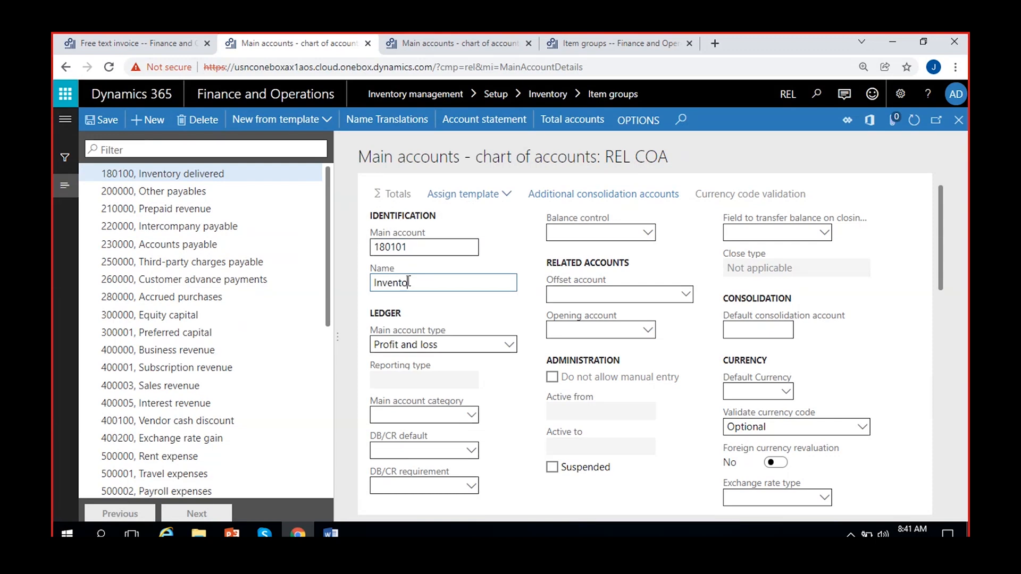
type("ry invoices")
type(" at sale")
left_click(432, 344)
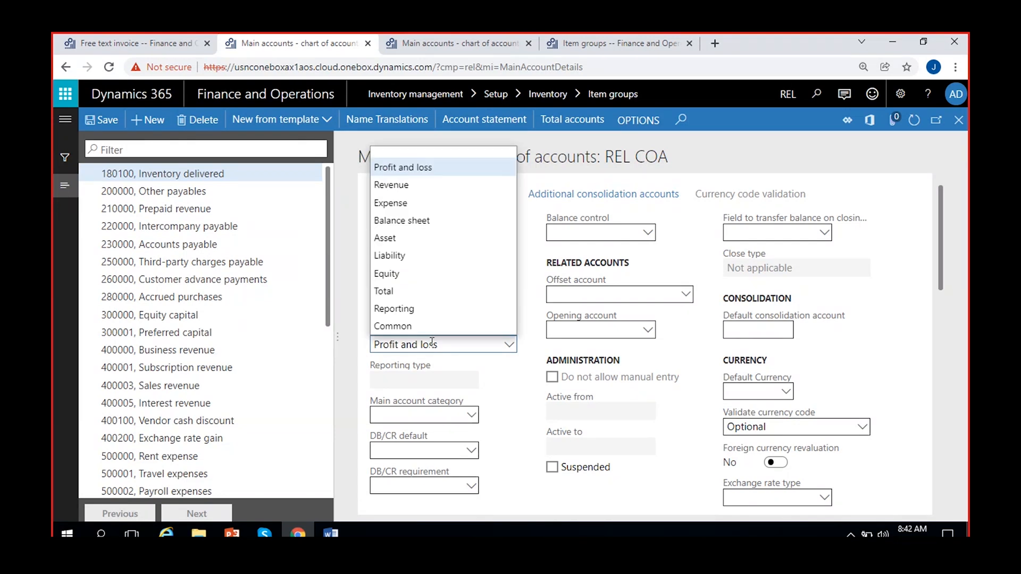
left_click(420, 226)
left_click(423, 338)
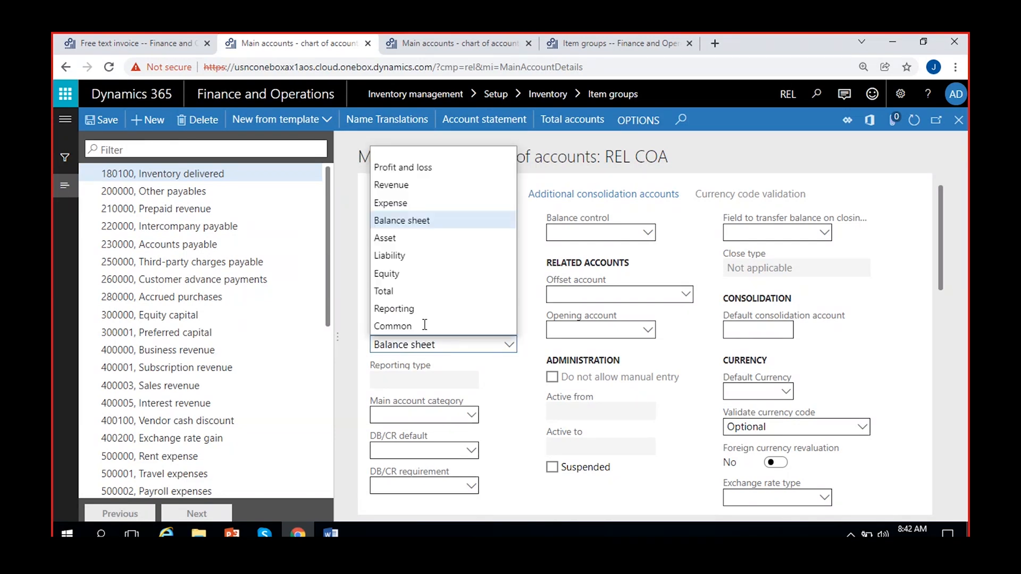
left_click(400, 242)
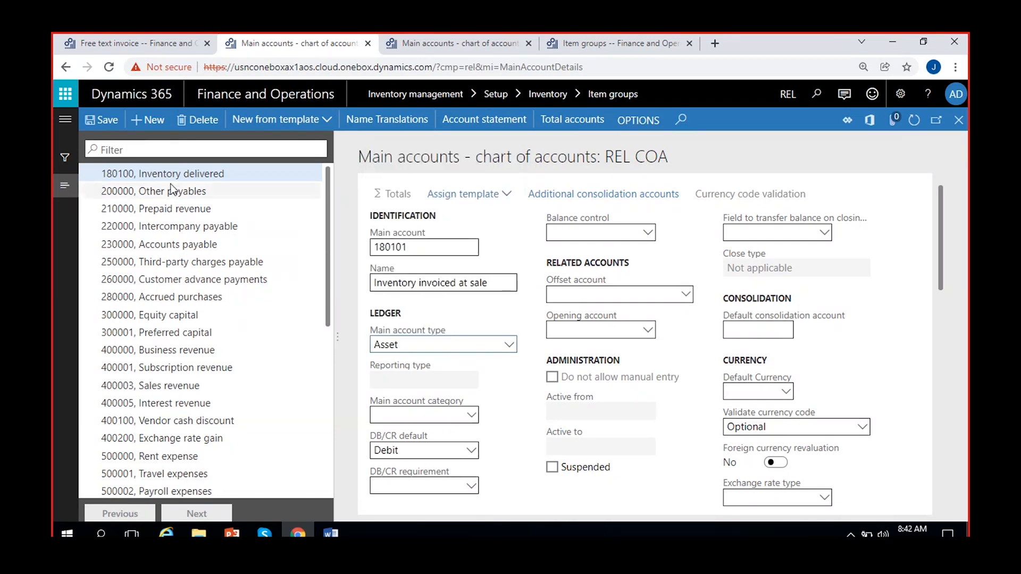
left_click(100, 127)
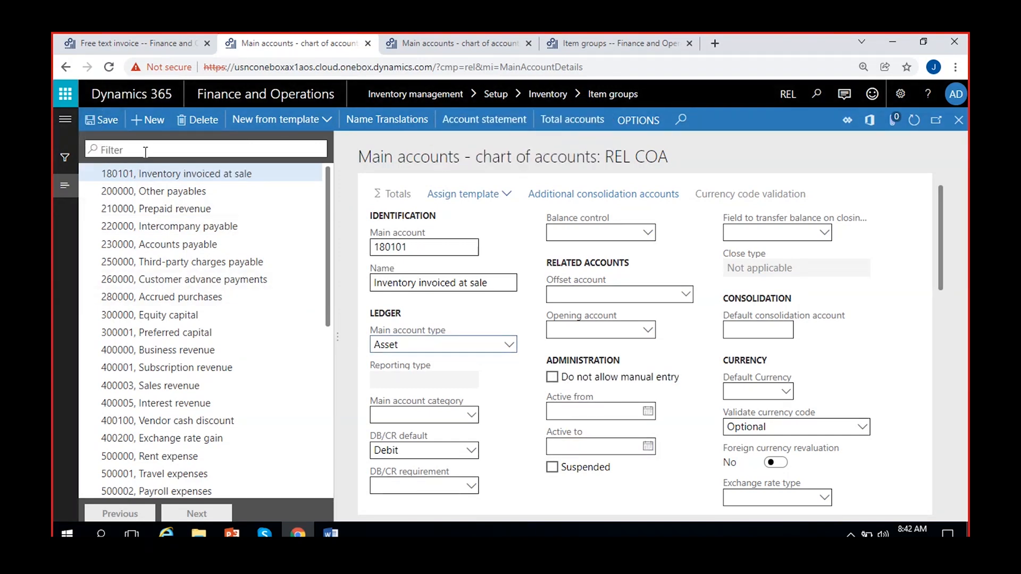
Disallow manual entry for main accounts 180101 and 180100, and clear the account list filter.
left_click(553, 378)
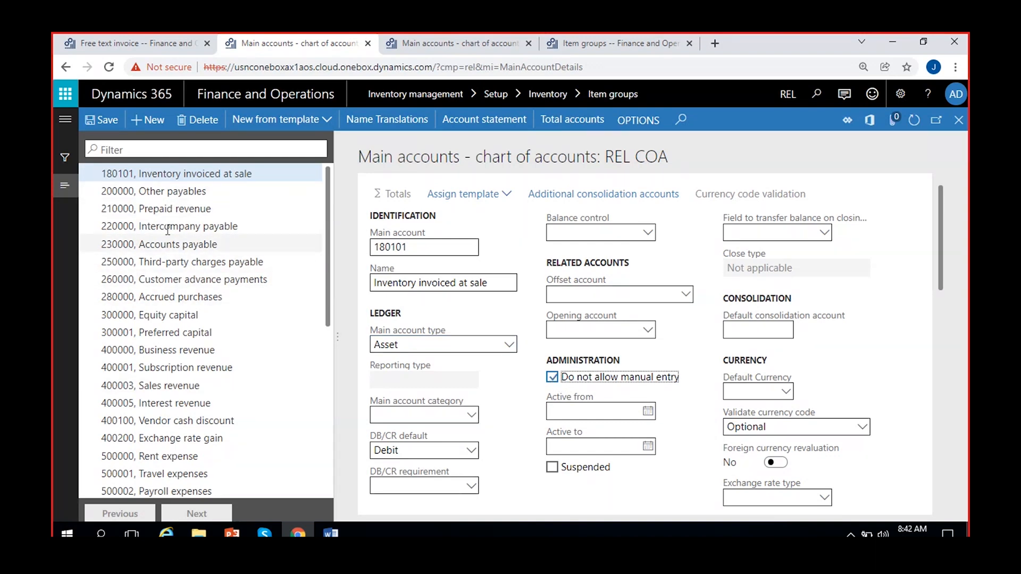
left_click(140, 150)
type("180100")
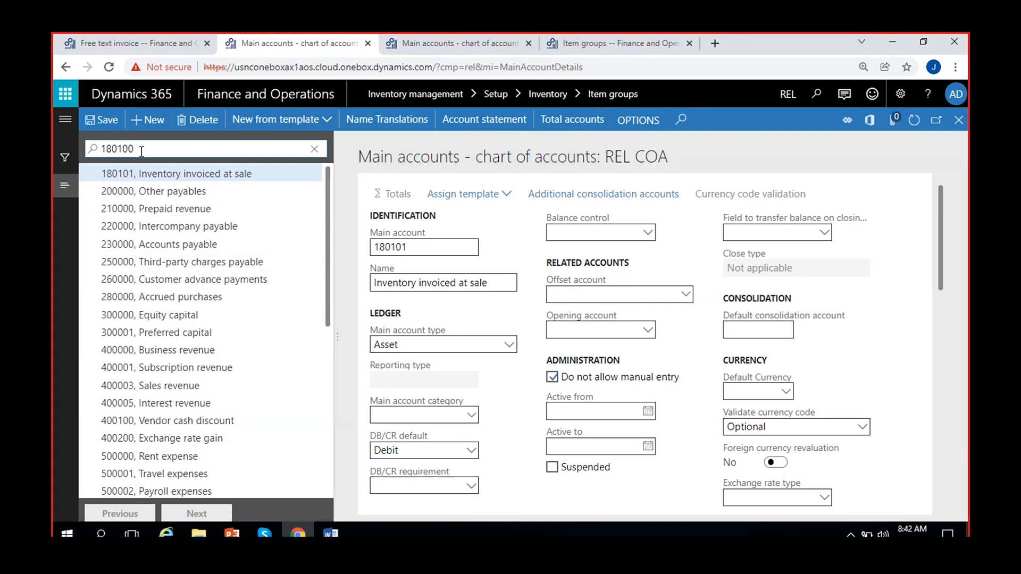
double_click(141, 151)
left_click(553, 378)
left_click(303, 151)
key("BackSpace")
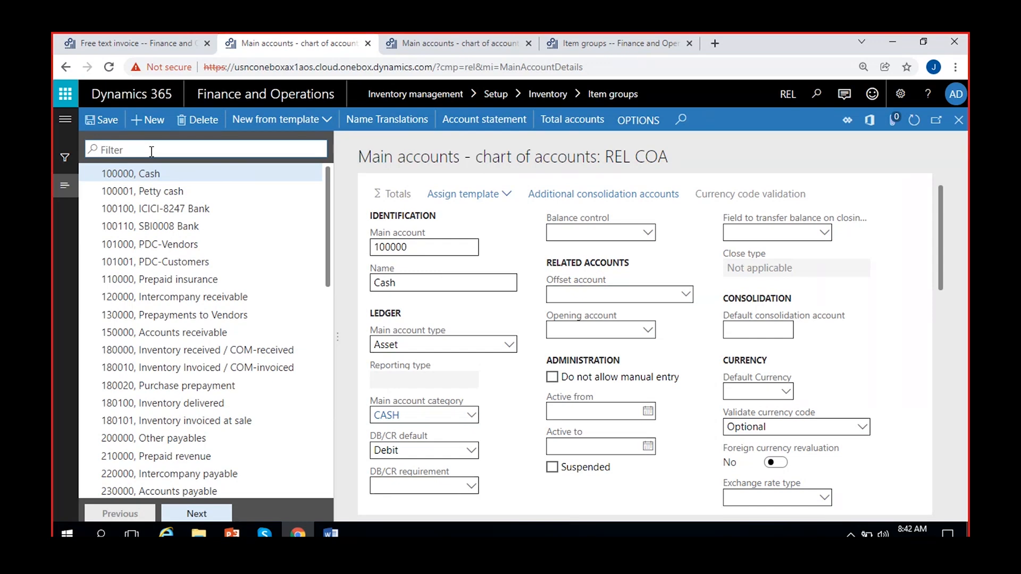
Disallow manual entry for the Cost of goods - Delivered (500500) and Cost of goods - Sold (500501) accounts, and clear the filter.
type("500")
key("Return")
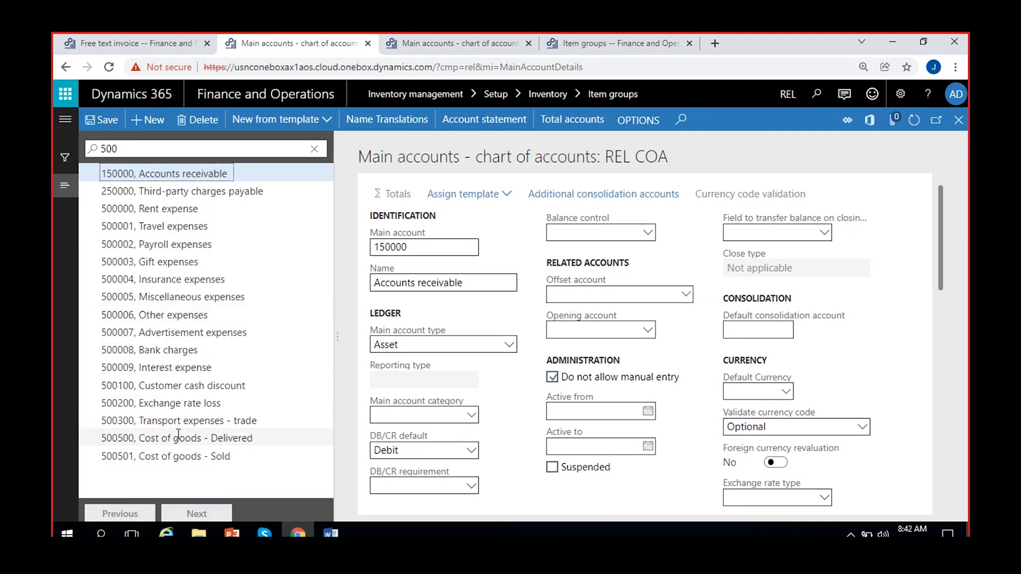
left_click(178, 436)
scroll(540, 372, "down", 10)
scroll(537, 358, "up", 5)
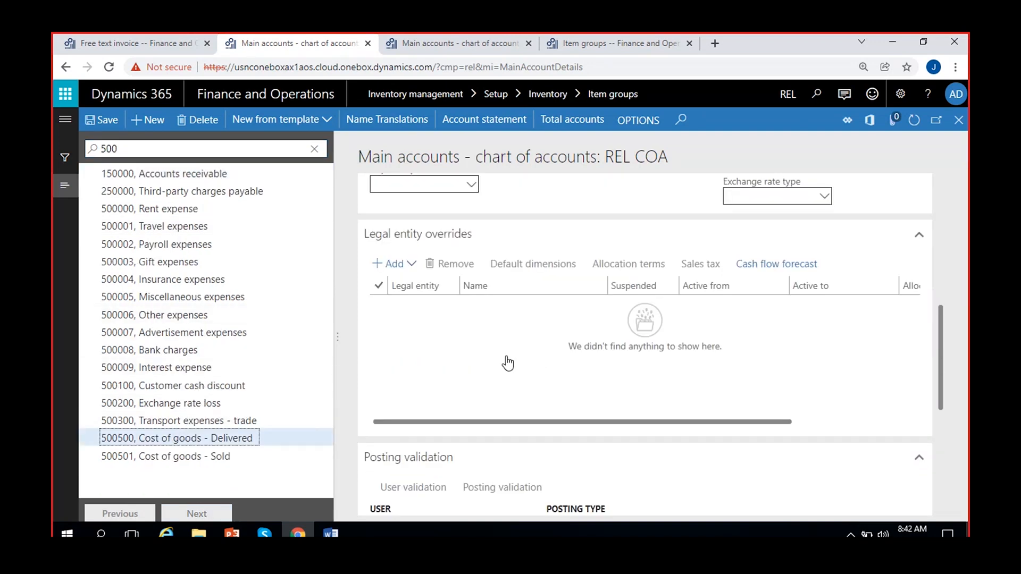
scroll(508, 363, "up", 4)
left_click(552, 277)
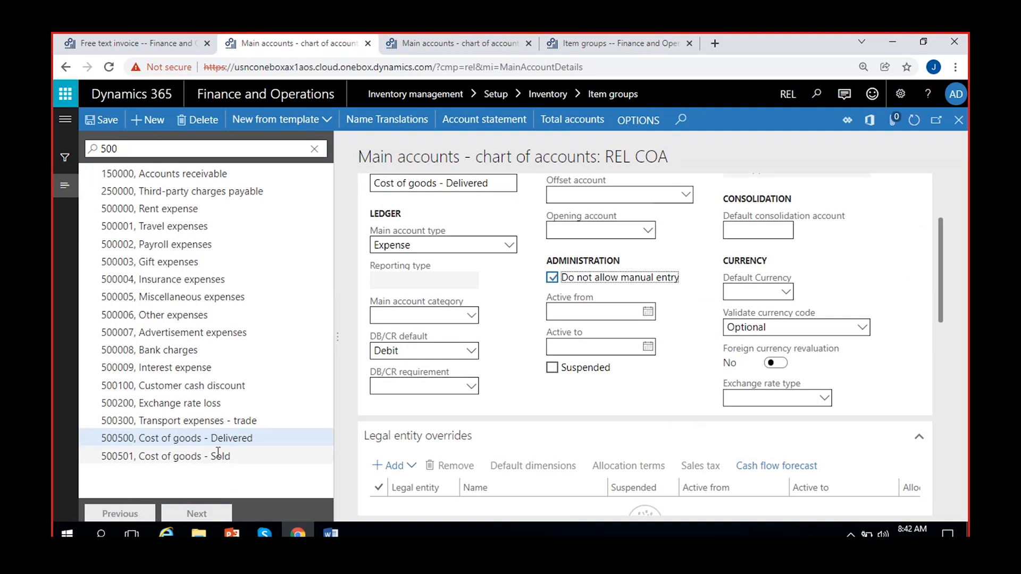
left_click(218, 452)
left_click(553, 277)
left_click(314, 149)
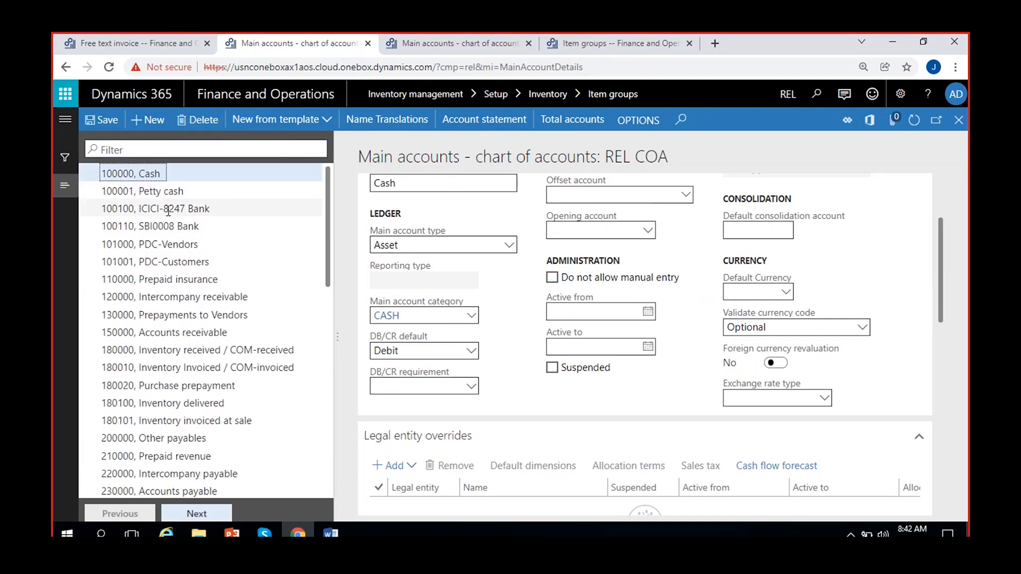
Filter the main accounts by "sales" and view the Sales revenue account.
left_click(143, 151)
type("sales")
key("Return")
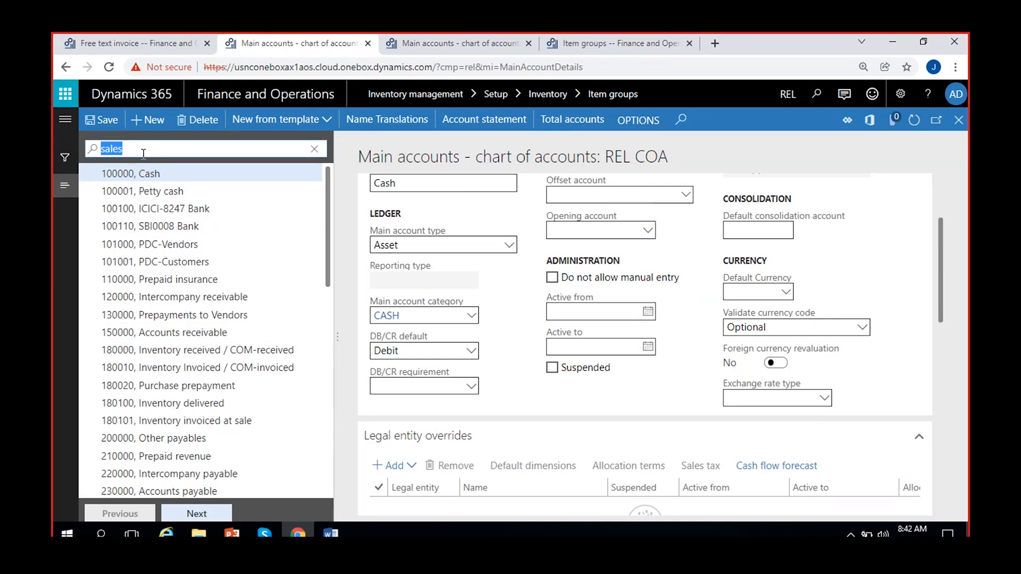
left_click(154, 174)
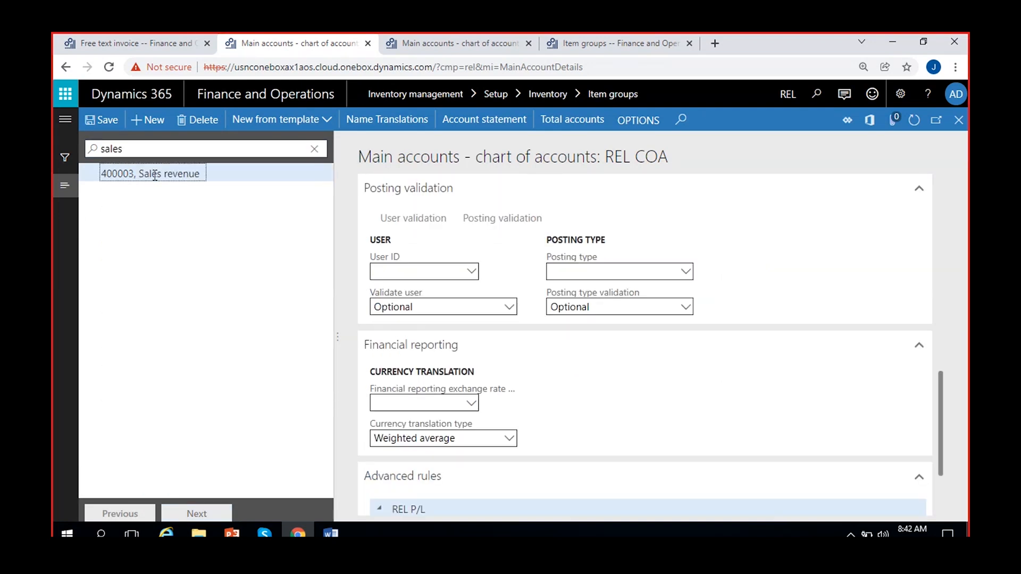
Return to the REL IG item group and set the sales order's Cost of units, delivered to main account 180100.
left_click(956, 123)
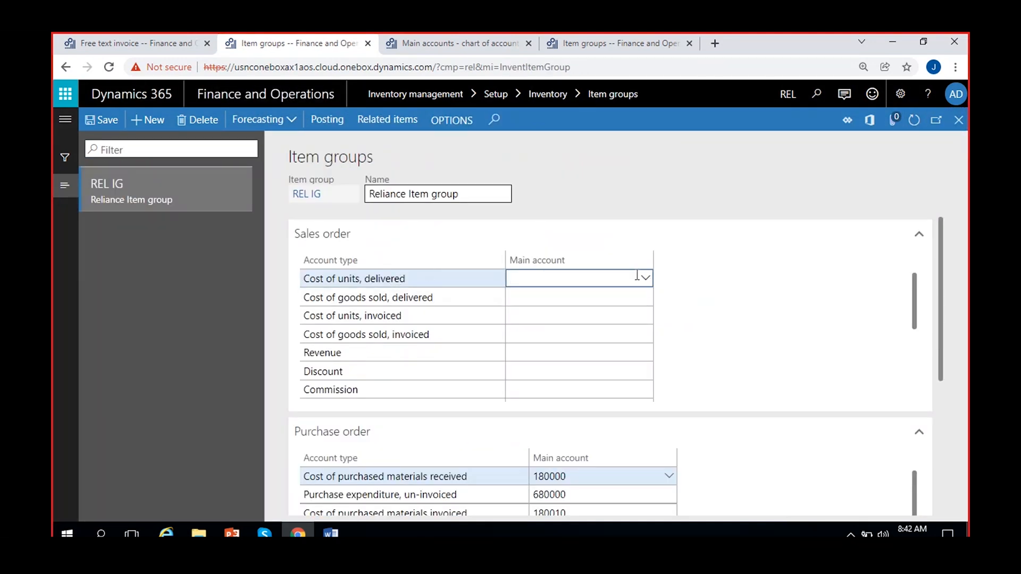
type("inv")
left_click(645, 280)
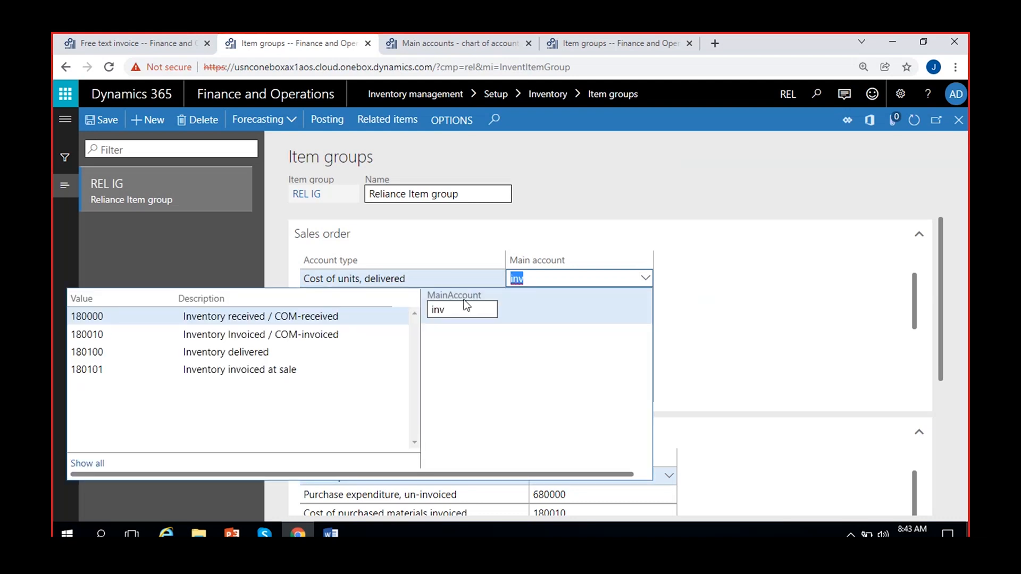
left_click(243, 352)
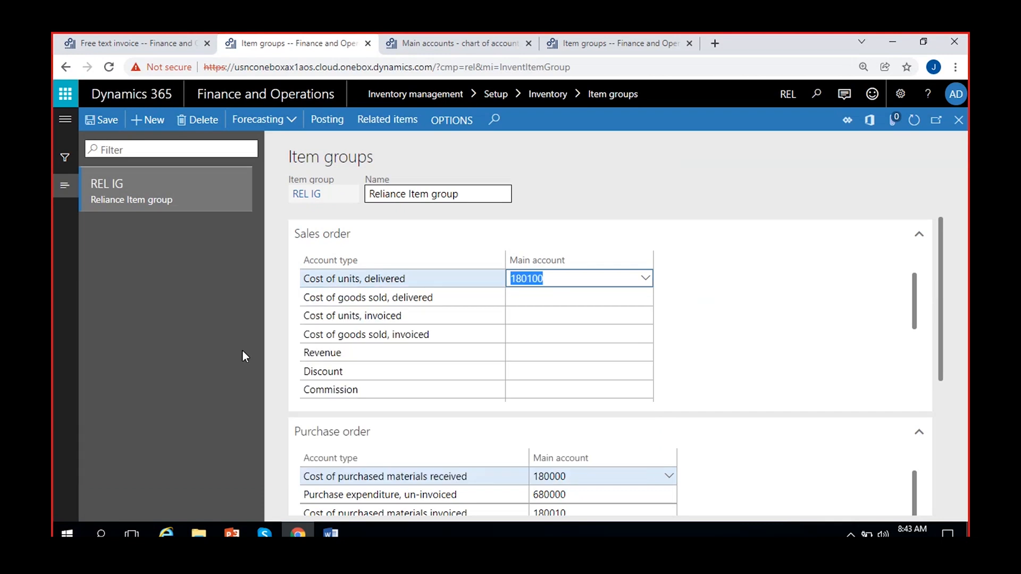
Set the sales order's Cost of goods sold, delivered to main account 500500, Cost of goods - Delivered.
left_click(523, 297)
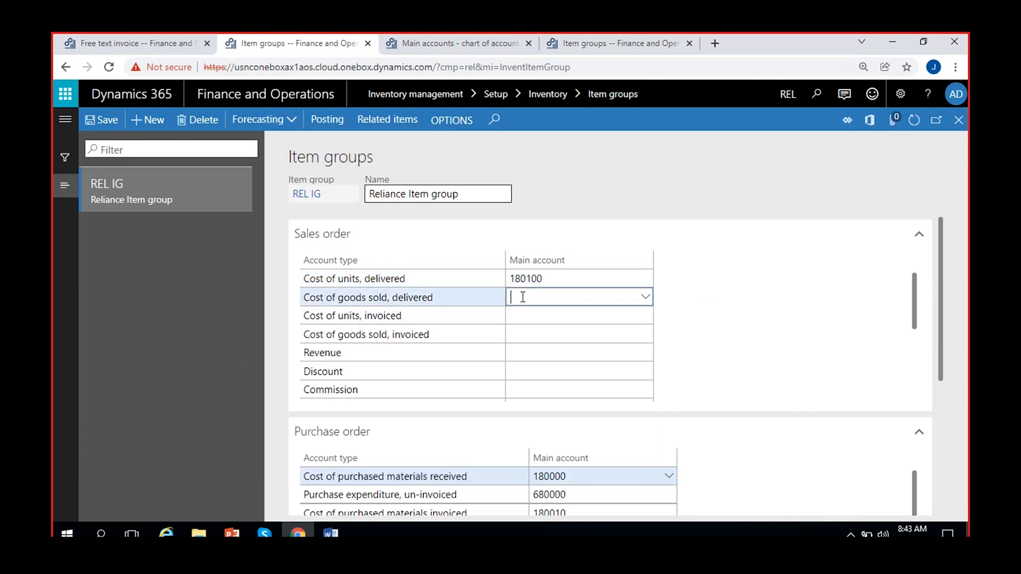
left_click(645, 300)
left_click(451, 329)
type("500500")
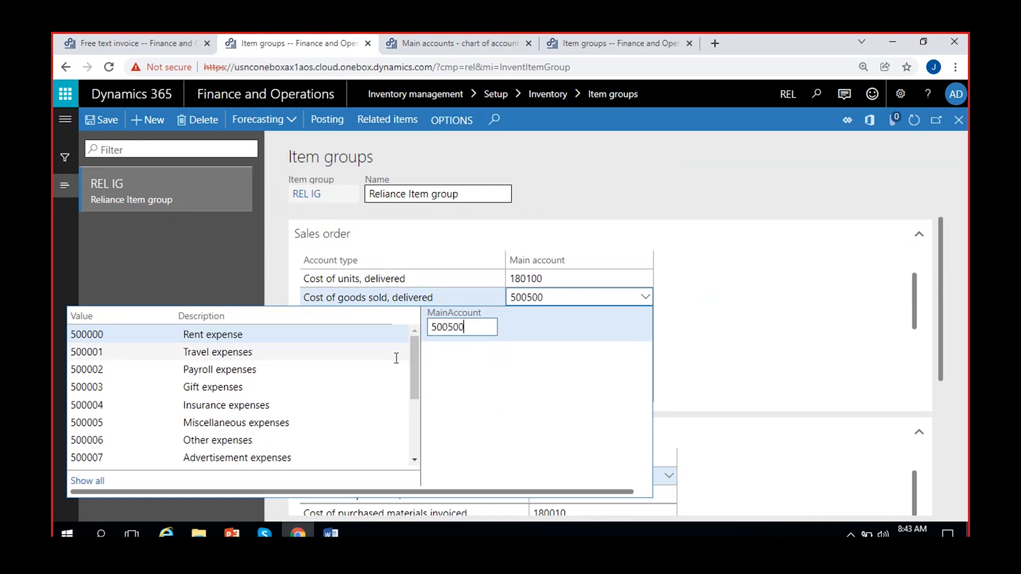
left_click(235, 334)
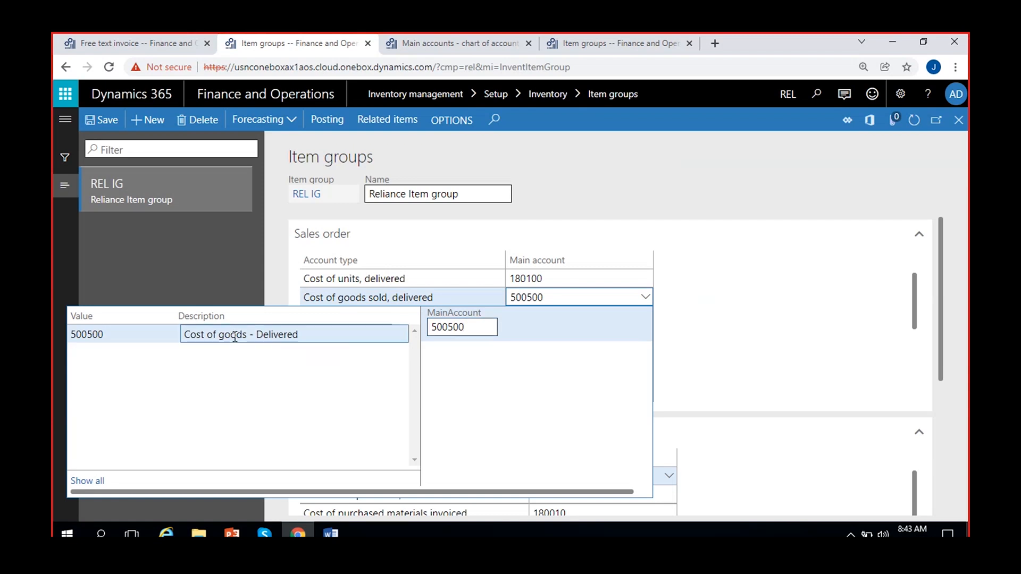
Set the sales order's Cost of units, invoiced to main account 180101, Inventory invoiced at sale.
left_click(571, 315)
left_click(645, 316)
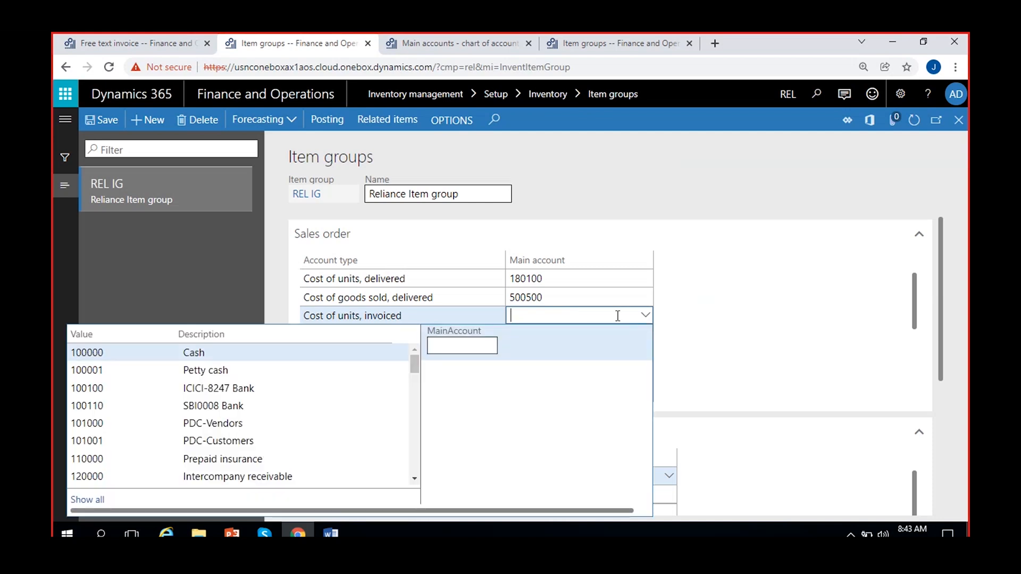
type("inv")
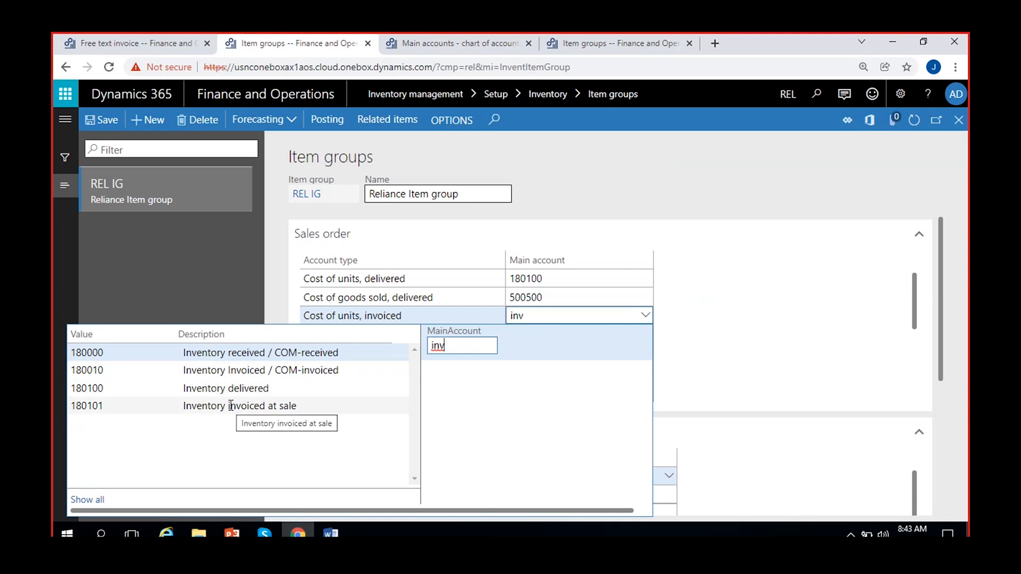
left_click(230, 406)
Set the sales order's Cost of goods sold, invoiced to main account 500501.
left_click(543, 339)
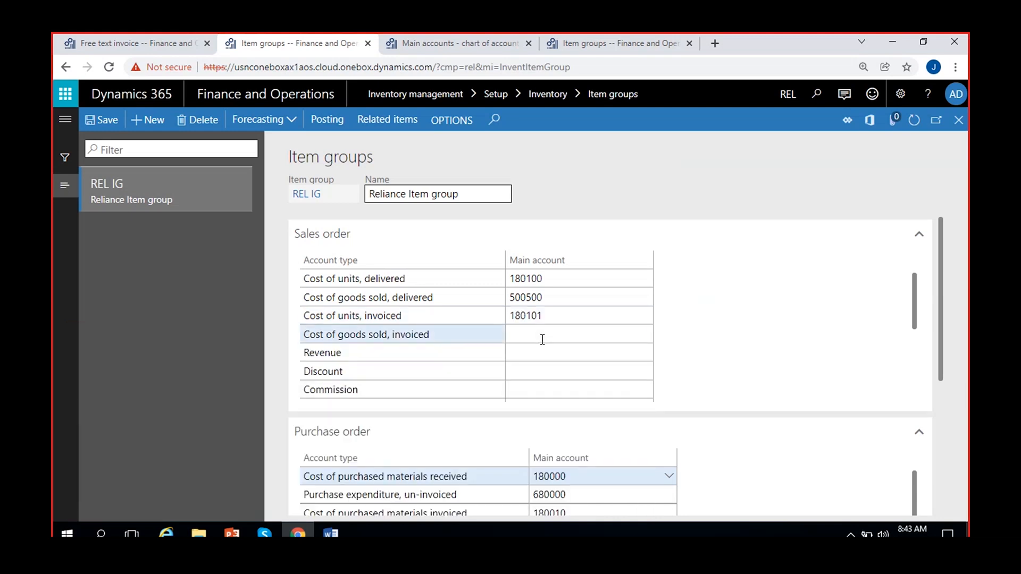
left_click(646, 335)
type("500501")
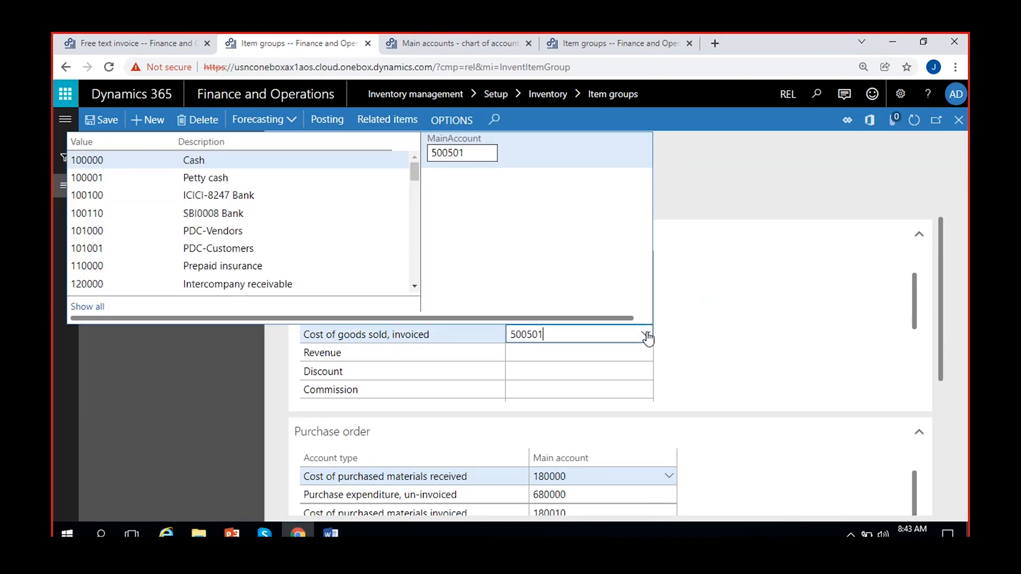
left_click(225, 160)
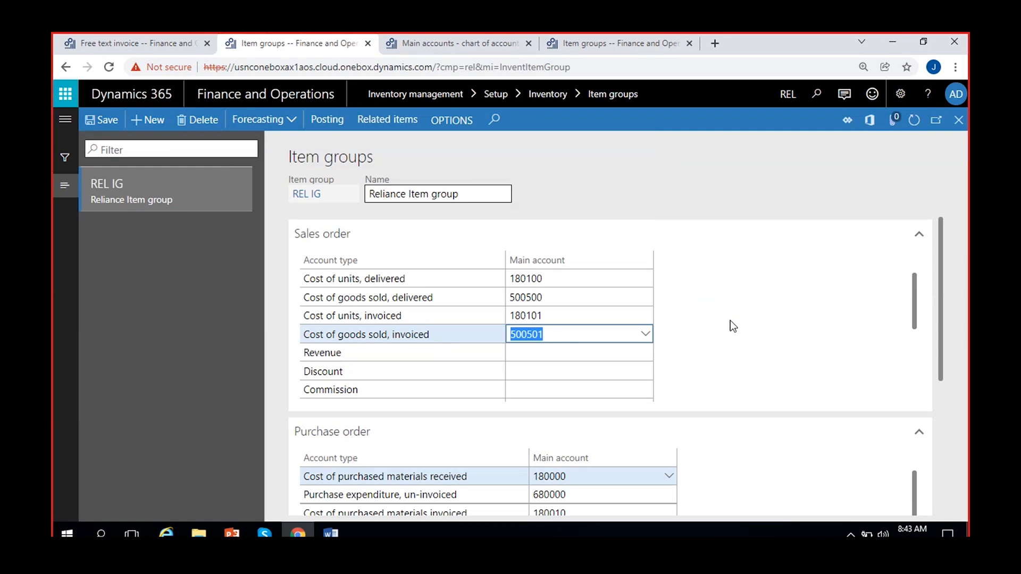
Set the sales order's Revenue to main account 400003, Sales revenue, and save the item group.
left_click(559, 350)
type("400")
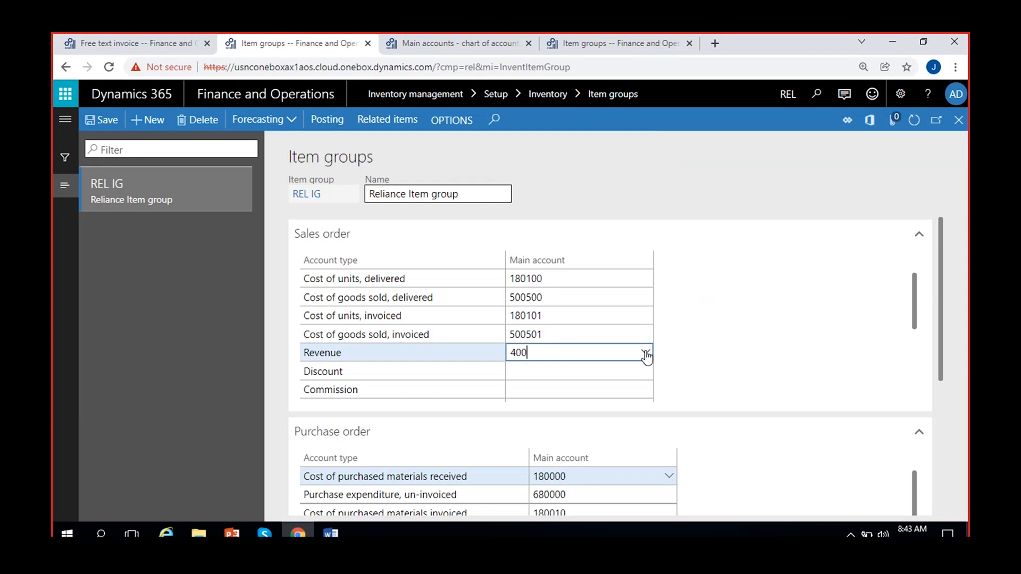
left_click(647, 353)
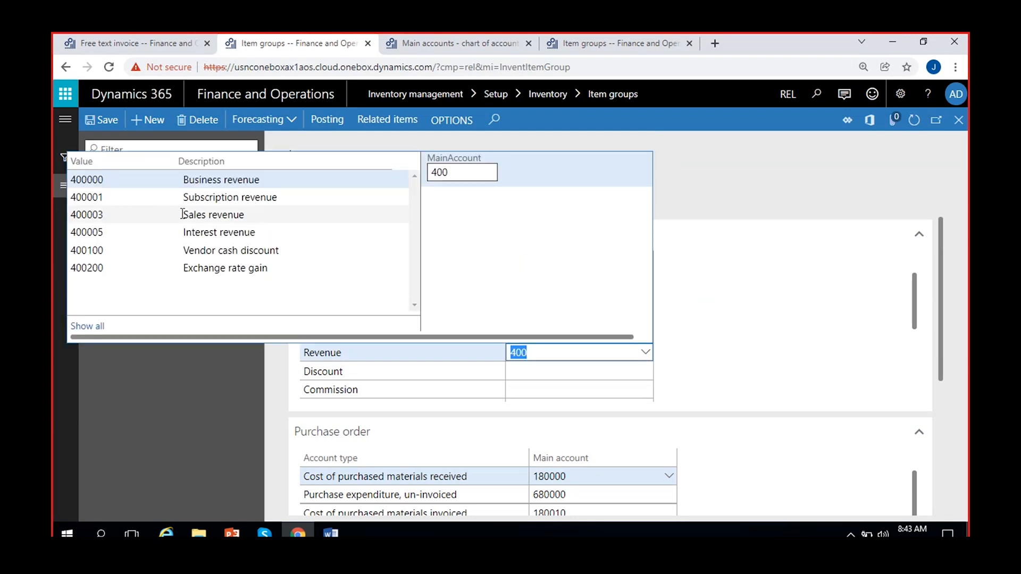
left_click(211, 218)
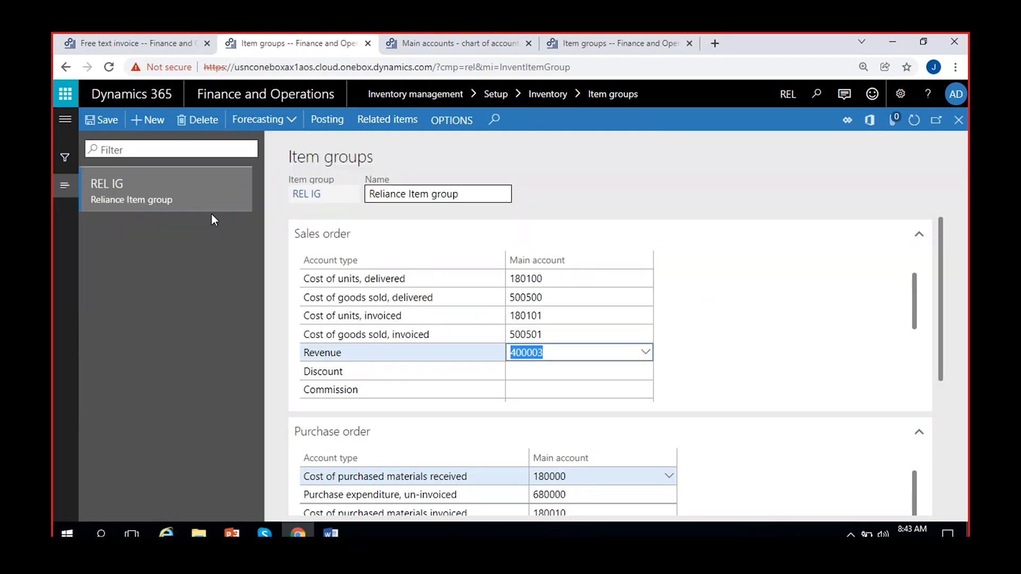
left_click(510, 352)
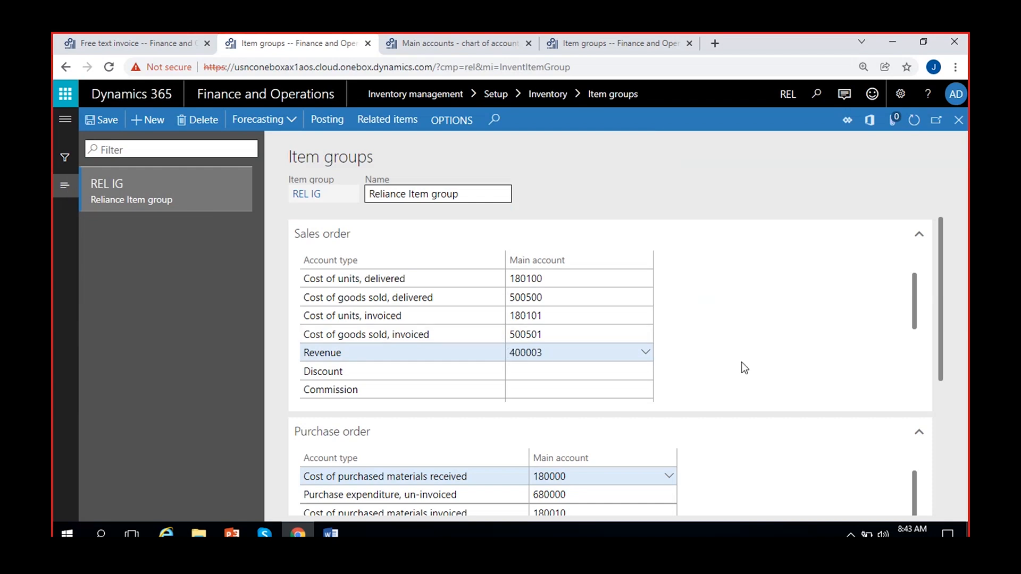
left_click(98, 122)
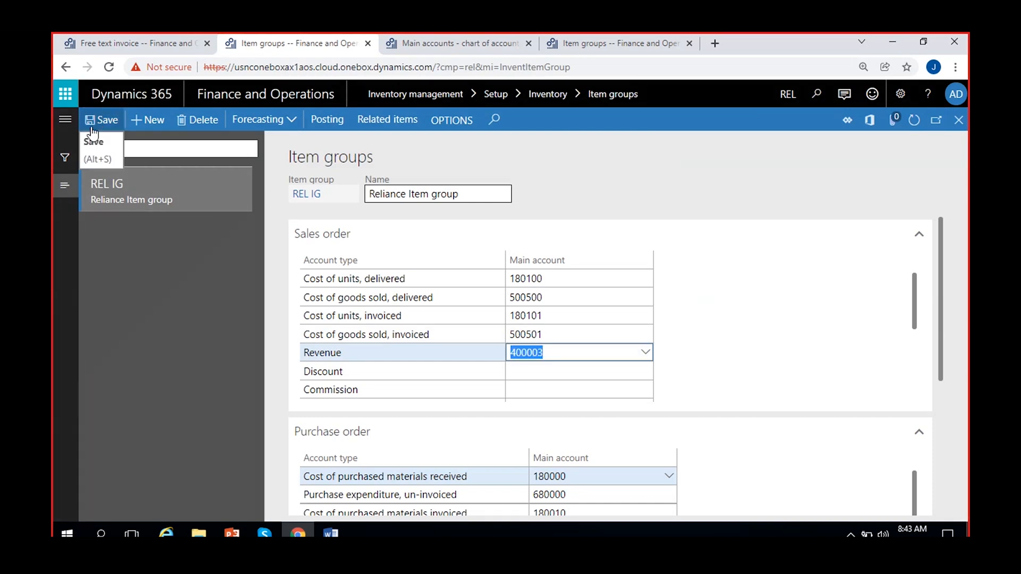
Review the remaining sales order account types through Sales cancelling and save the REL IG item group again.
scroll(539, 330, "down", 5)
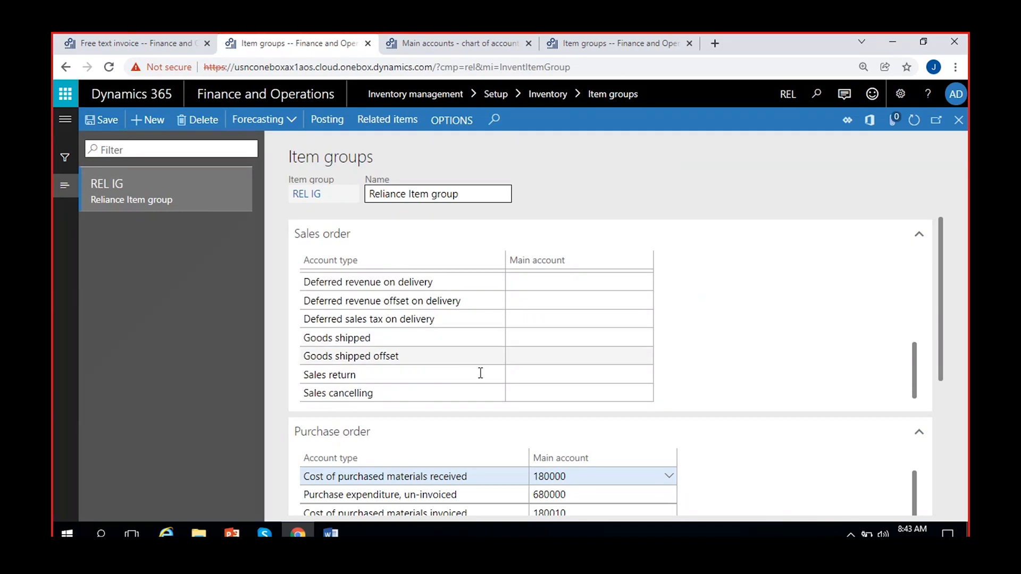
scroll(440, 346, "up", 2)
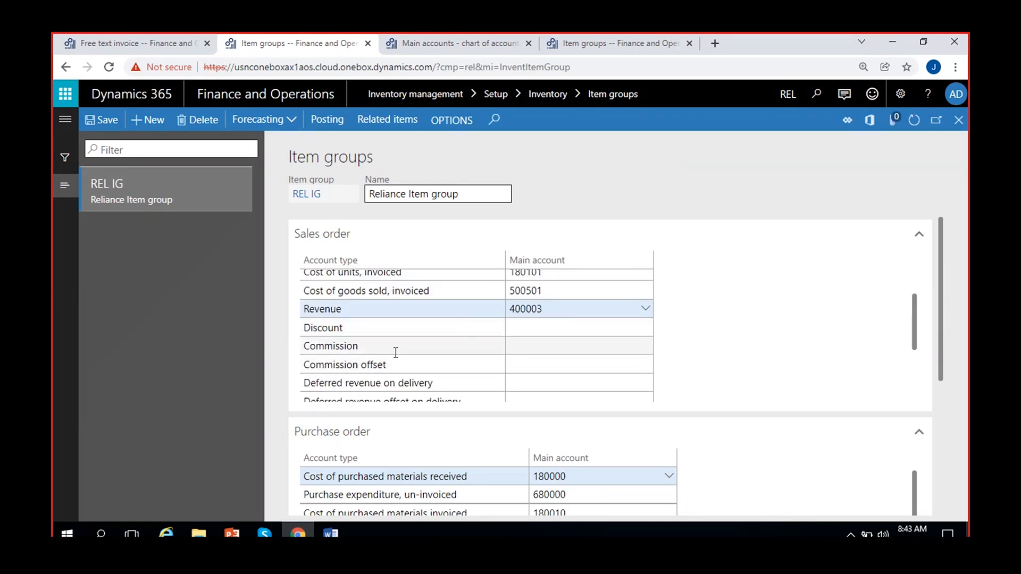
scroll(395, 352, "down", 3)
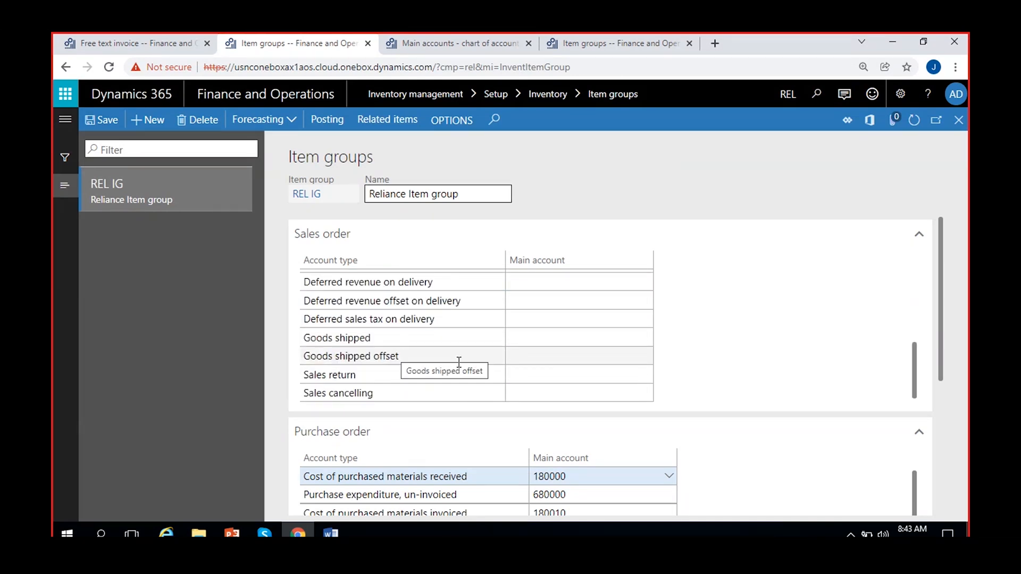
scroll(459, 363, "up", 3)
left_click(99, 123)
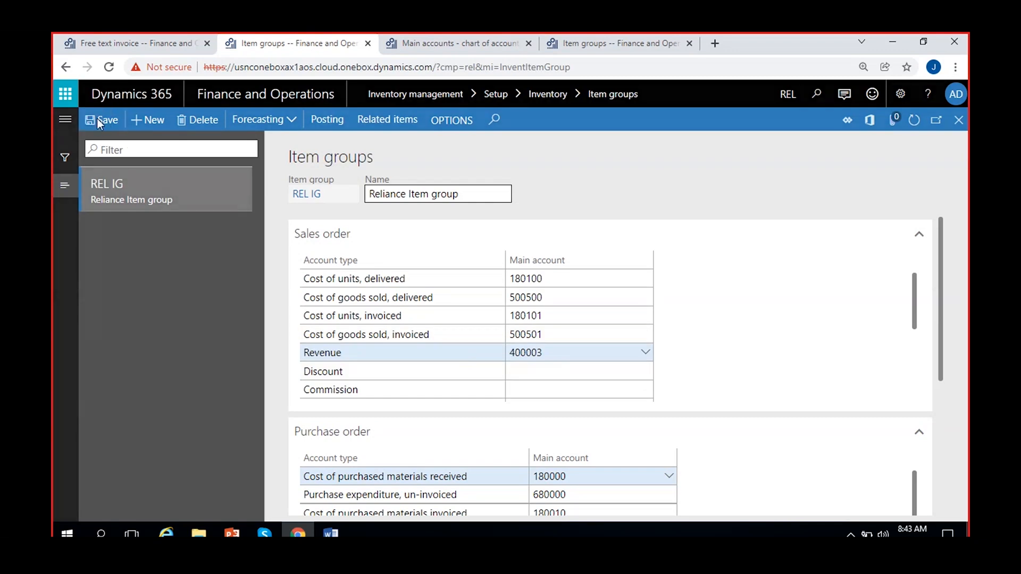
left_click(735, 323)
left_click(88, 122)
Switch to the free text invoice browser tab and open All quotations from the Sales and marketing module.
left_click(119, 40)
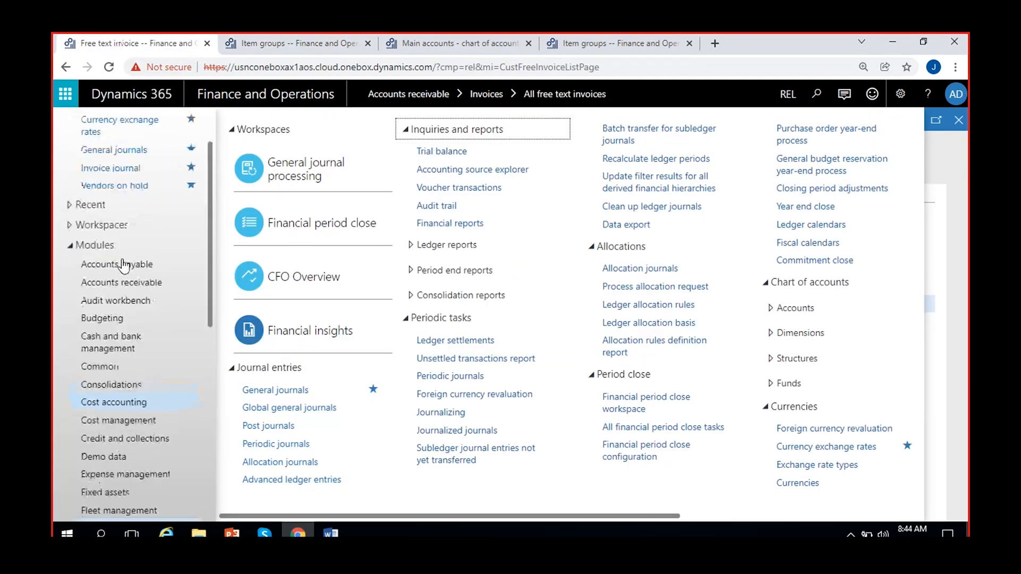
scroll(124, 266, "up", 2)
left_click(964, 217)
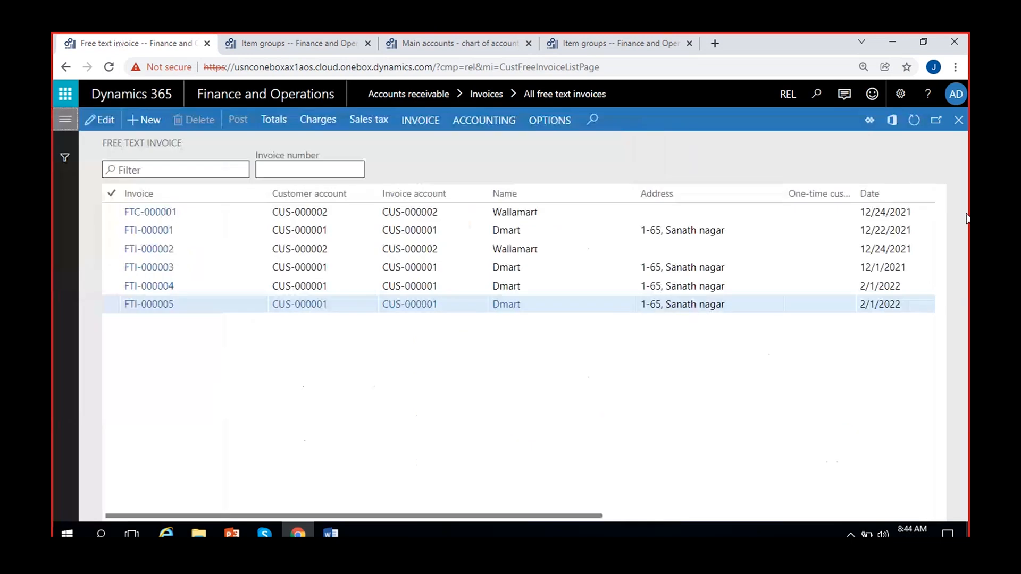
left_click(65, 120)
left_click(968, 204)
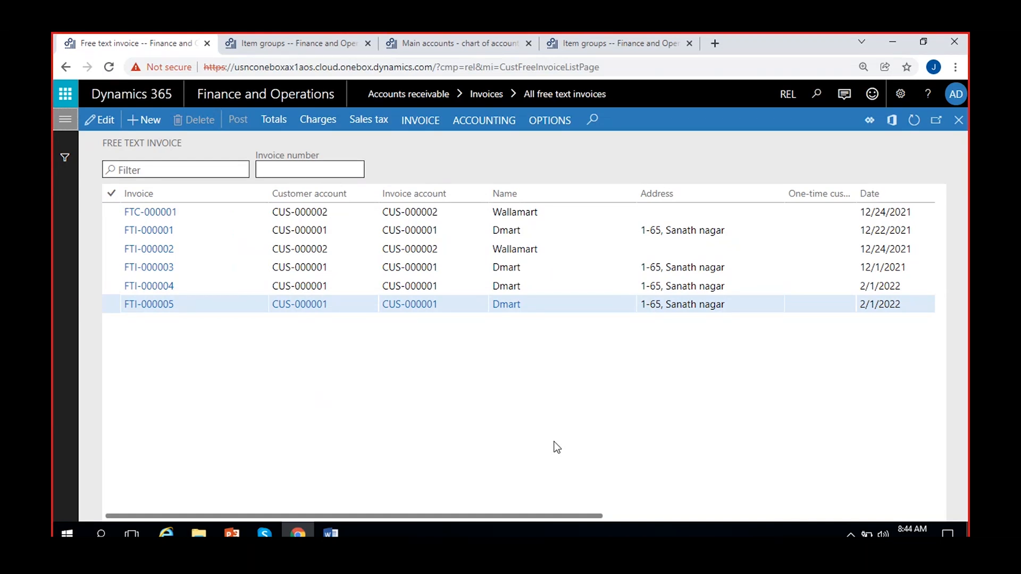
left_click(68, 118)
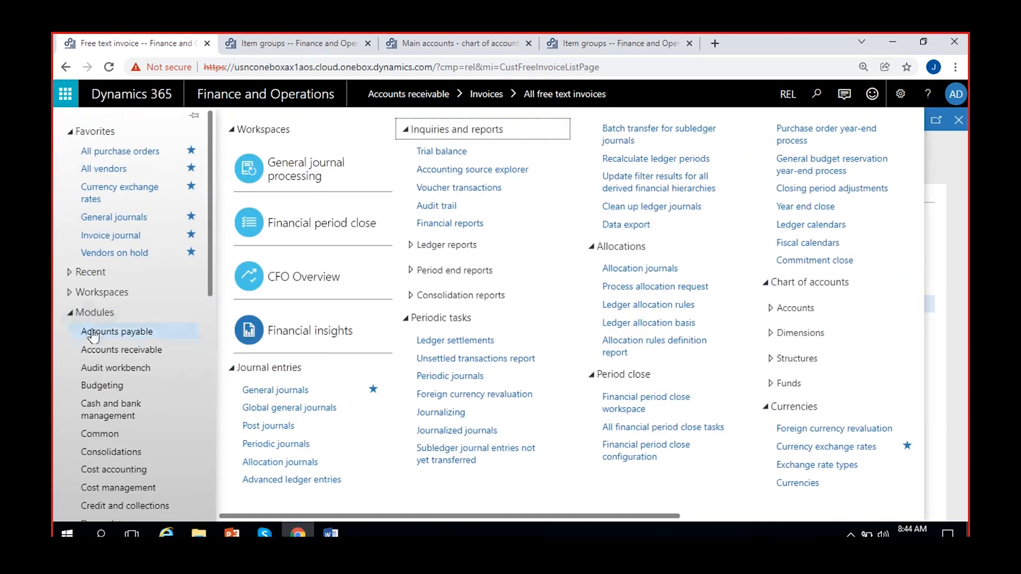
scroll(93, 335, "down", 7)
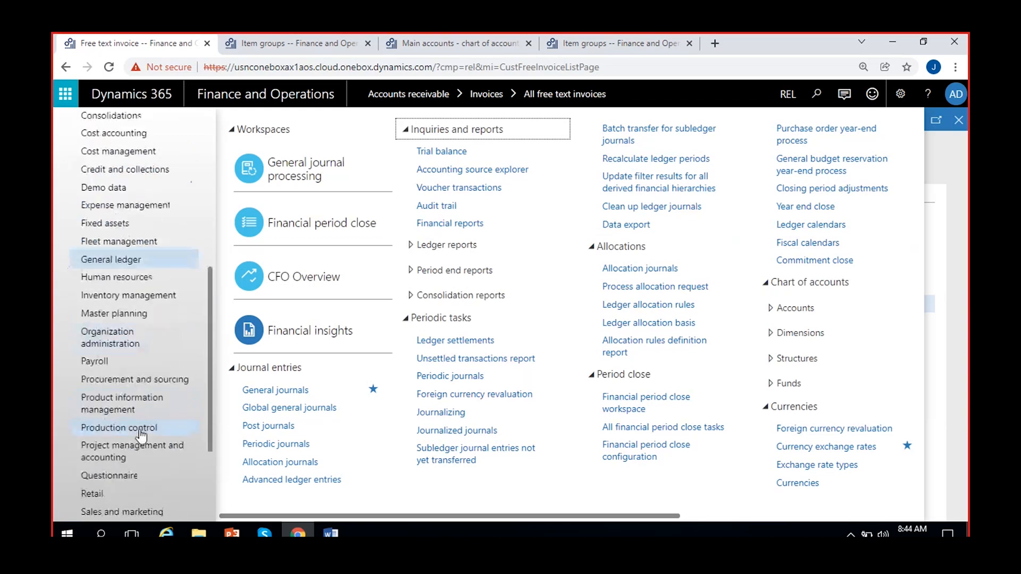
scroll(159, 487, "down", 1)
left_click(128, 379)
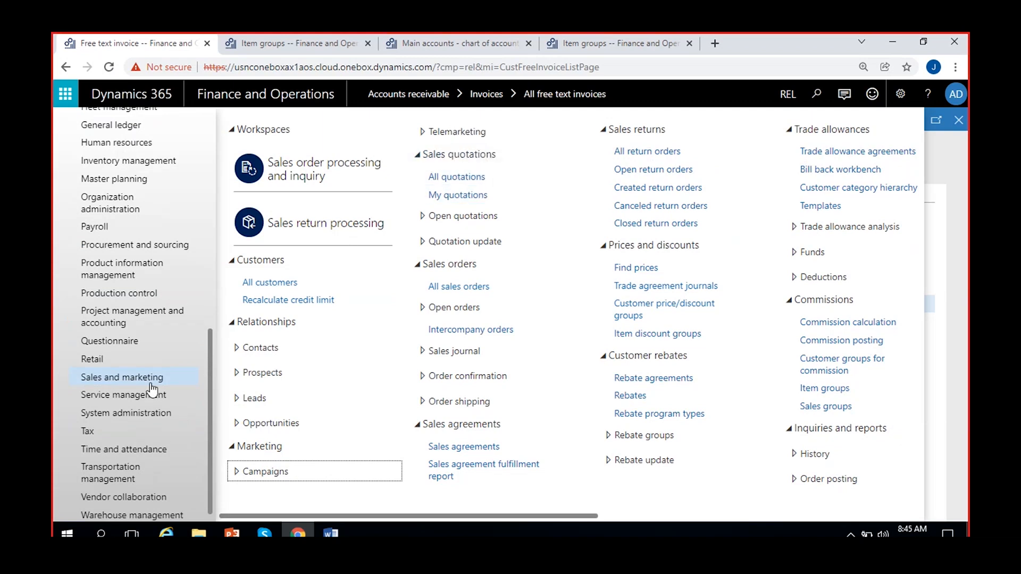
left_click(456, 177)
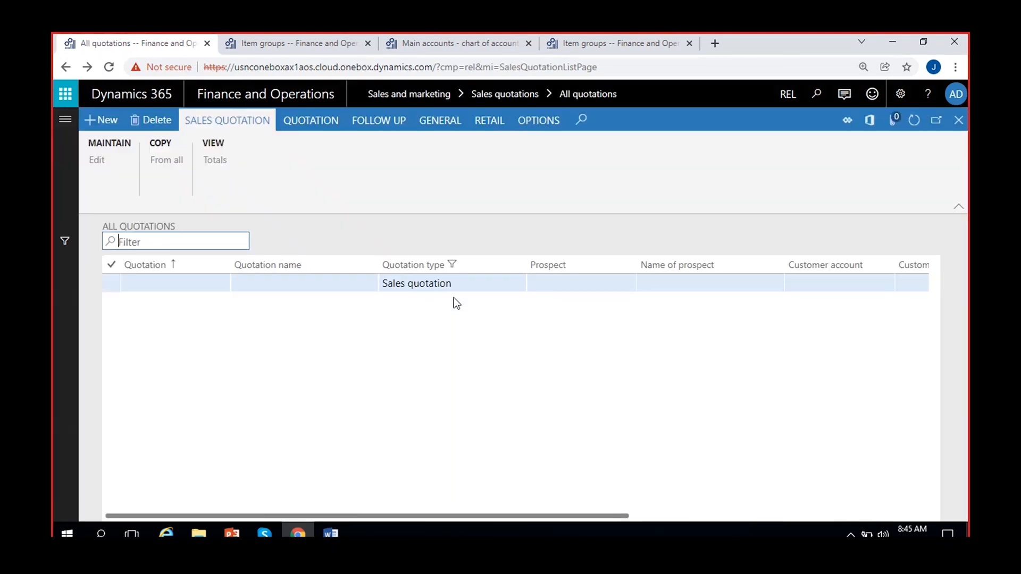
Start a new sales quotation and choose Customer as its account type.
left_click(463, 284)
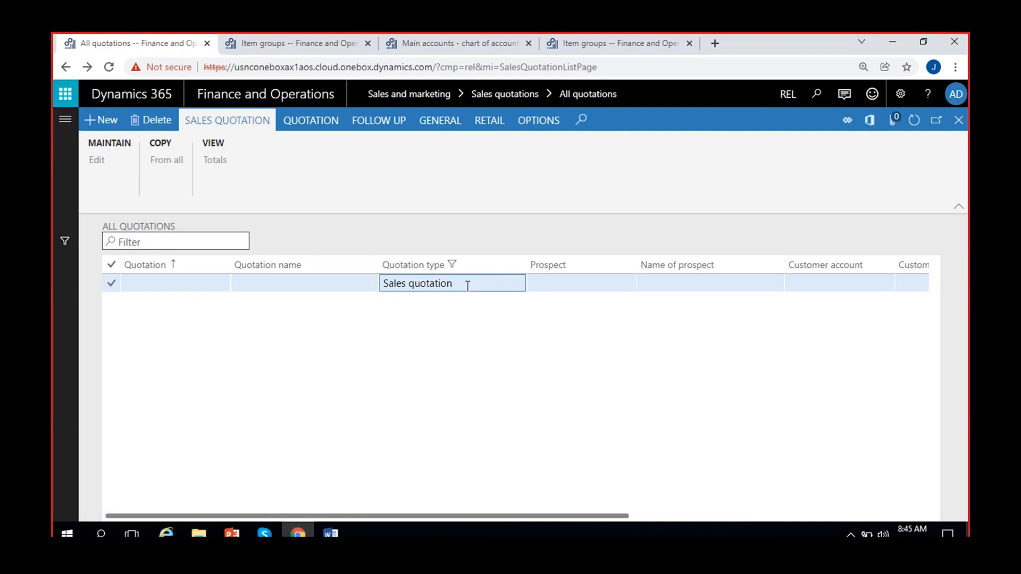
left_click(147, 121)
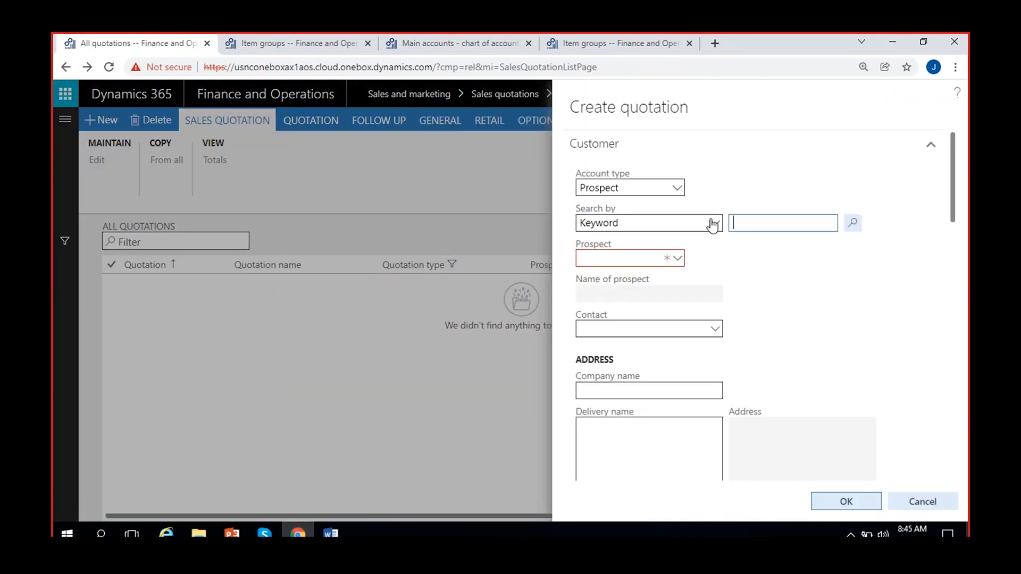
left_click(677, 190)
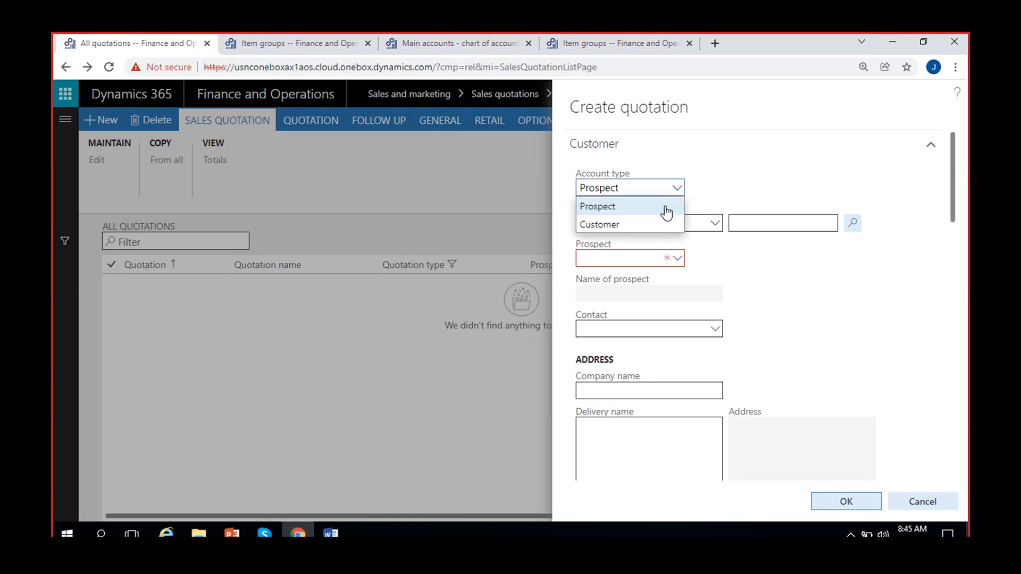
left_click(668, 203)
left_click(678, 189)
left_click(654, 221)
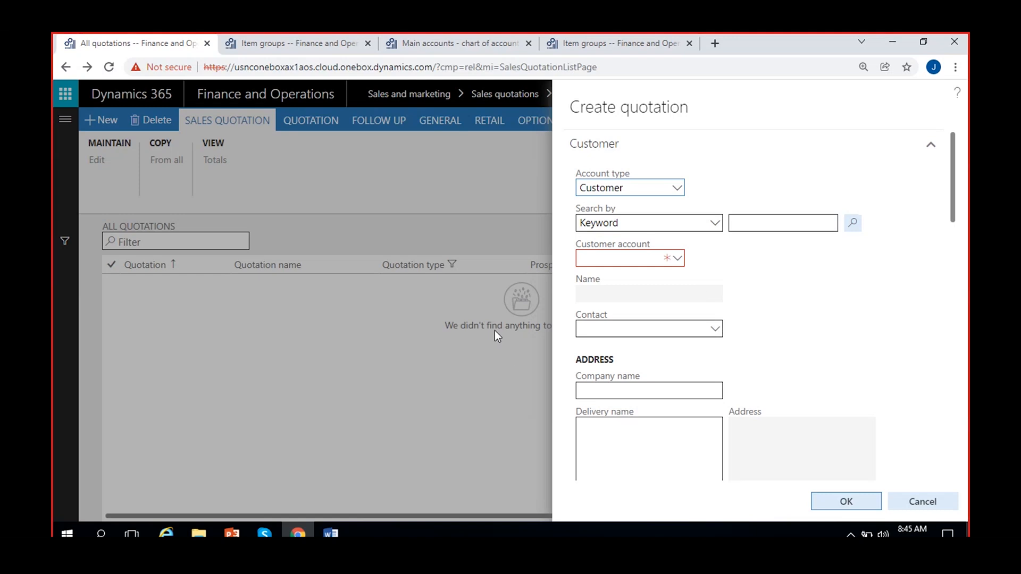
Switch the quotation's account type to Prospect and look up the available prospects.
left_click(677, 190)
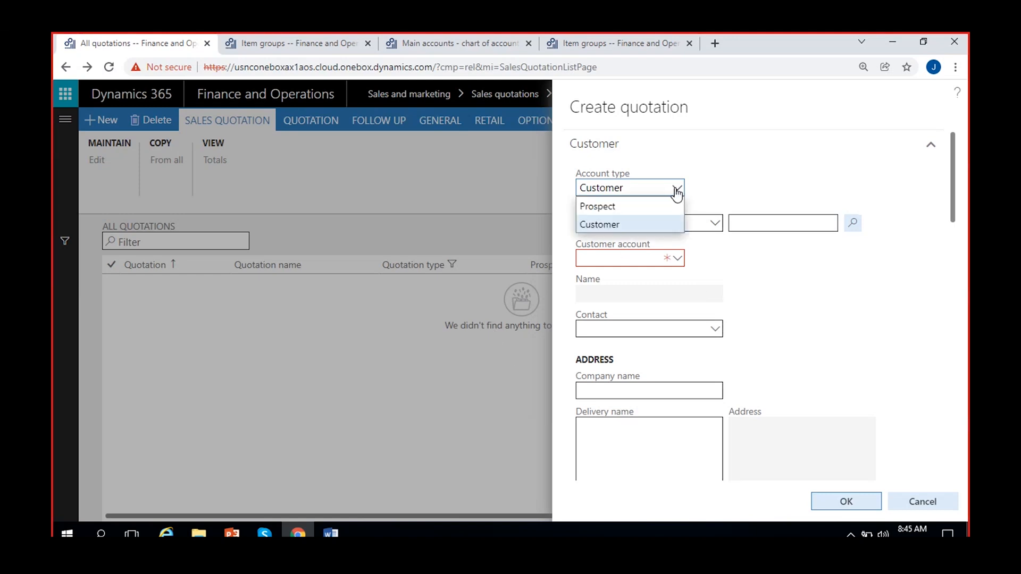
left_click(645, 205)
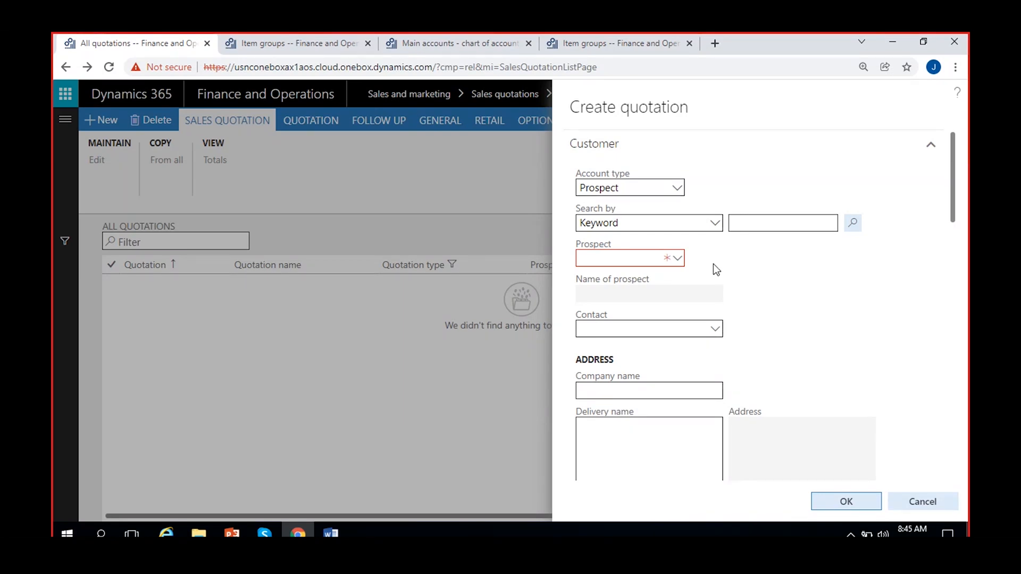
left_click(678, 260)
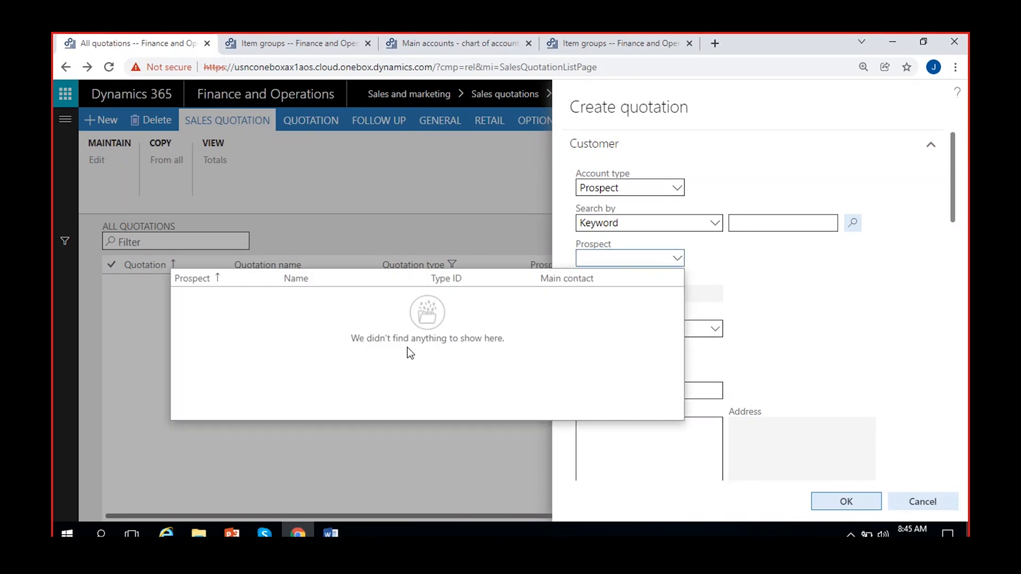
left_click(781, 307)
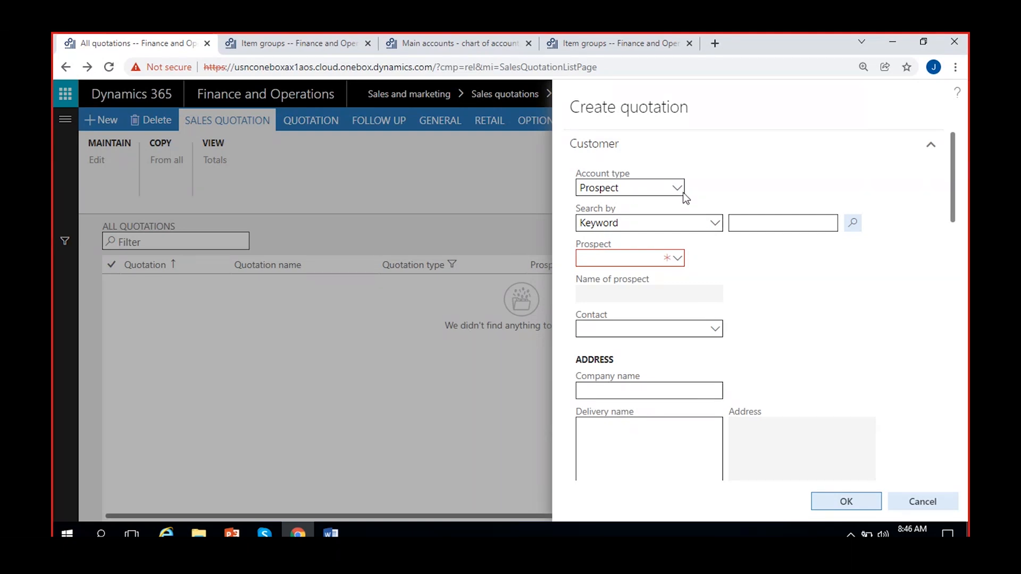
Switch the quotation's account type back to Customer and select Dmart as the customer account.
left_click(670, 188)
left_click(634, 225)
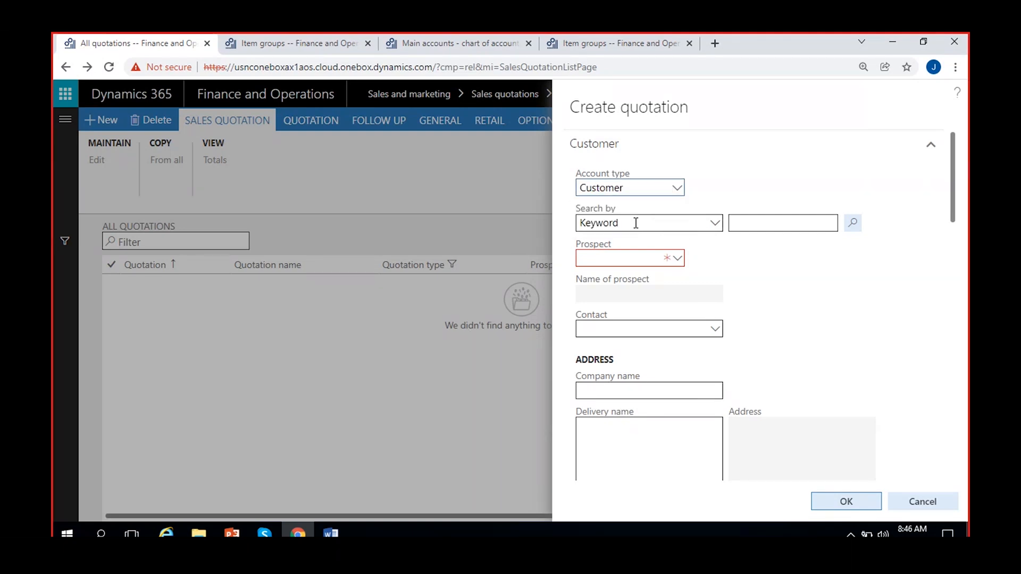
left_click(673, 259)
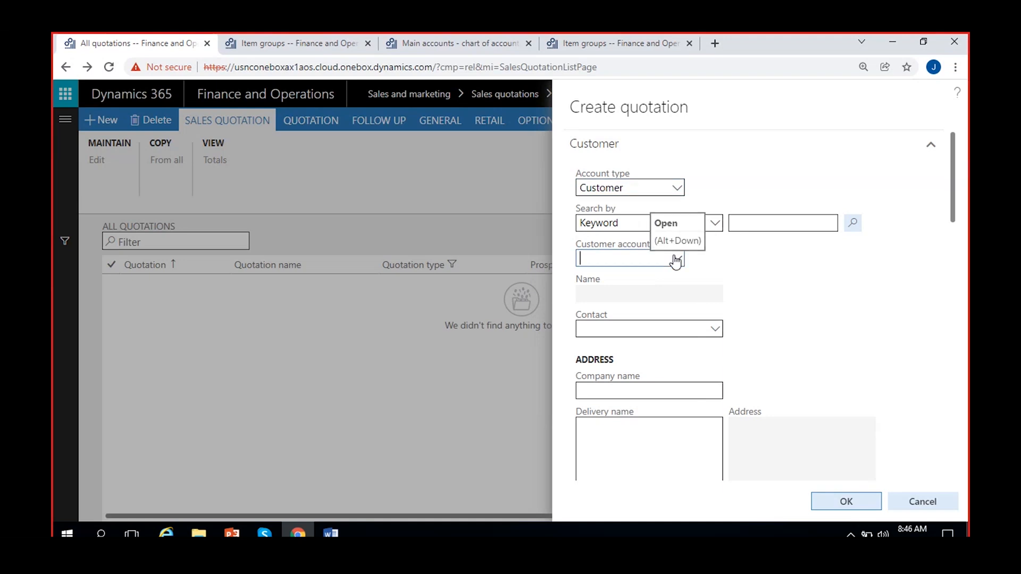
left_click(676, 260)
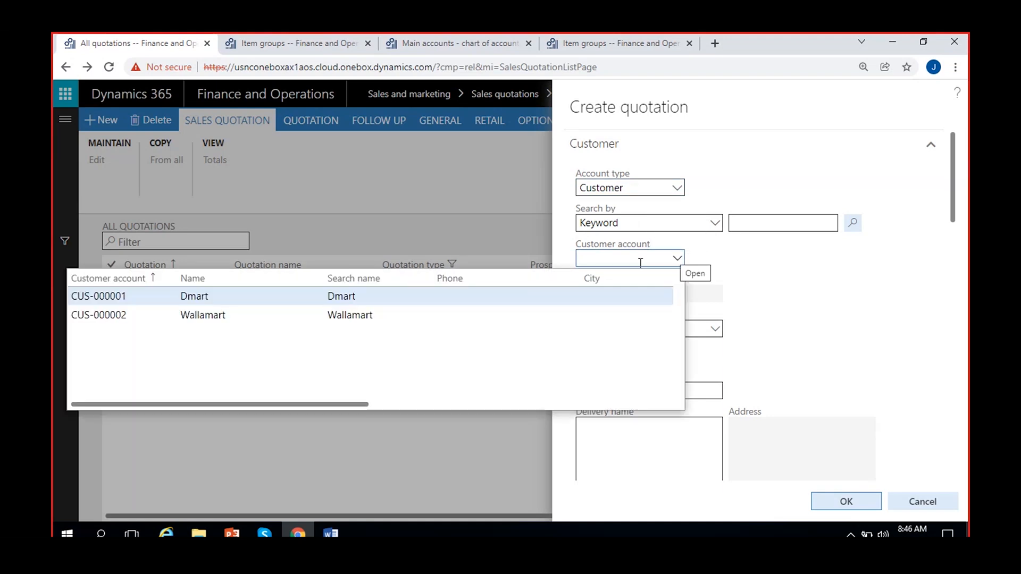
left_click(230, 298)
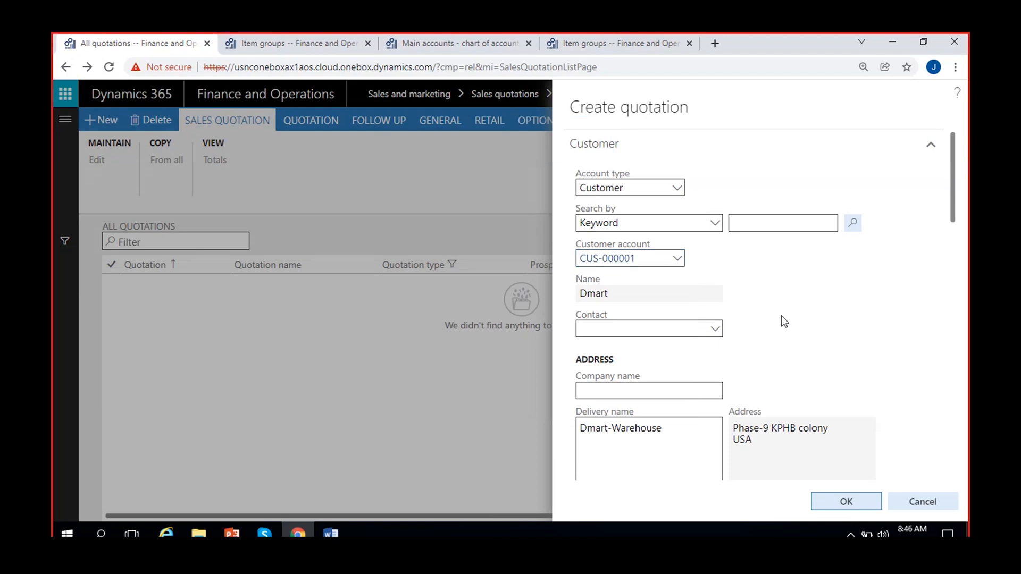
Set the new quotation's storage dimensions to site 1 and warehouse 11.
scroll(780, 316, "down", 3)
scroll(781, 316, "down", 3)
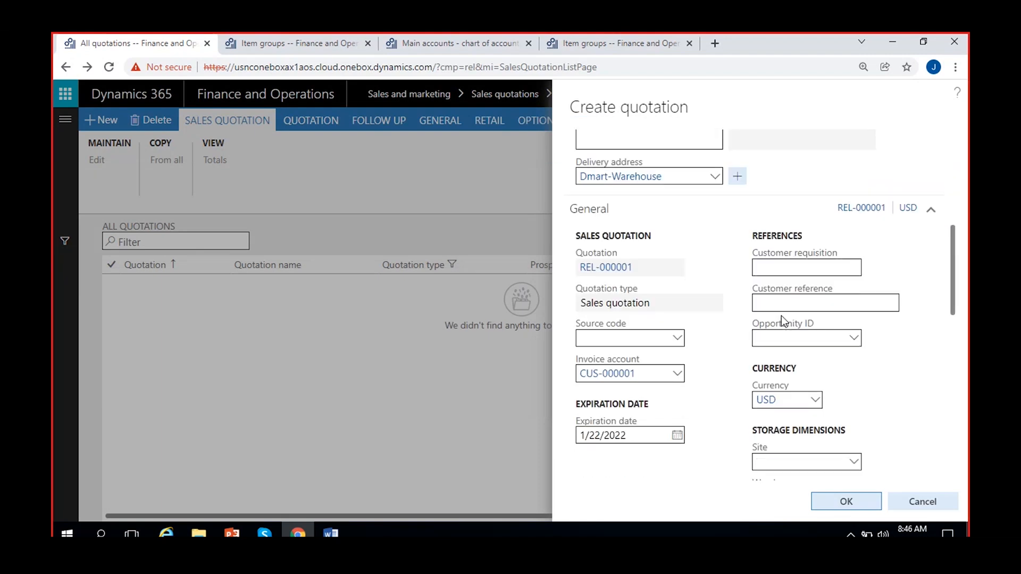
scroll(780, 316, "down", 3)
left_click(759, 261)
type("1")
left_click(766, 293)
type("11")
scroll(709, 318, "up", 2)
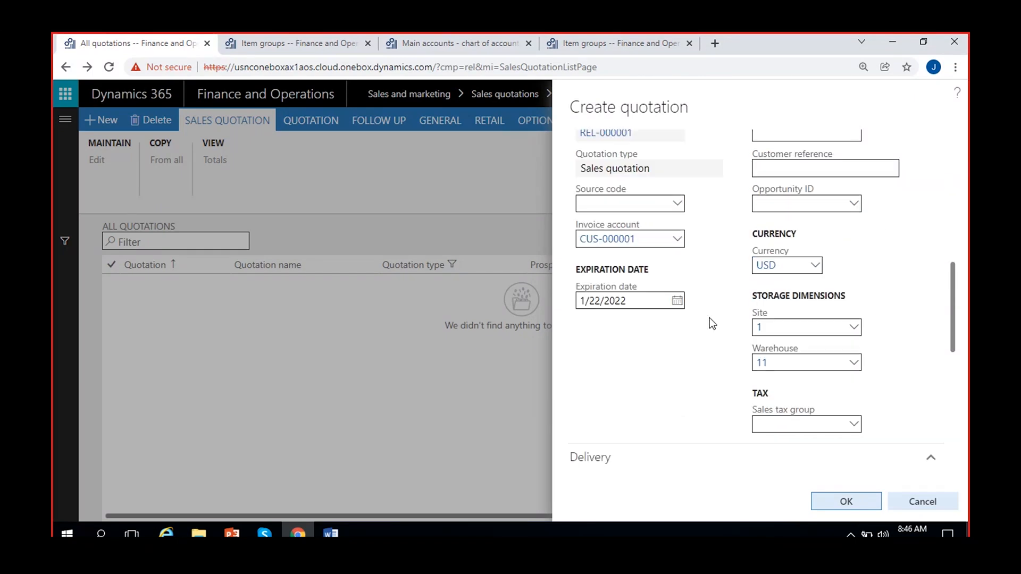
Review the quotation's delivery, customer and general details, and create it together with an opportunity record.
scroll(710, 318, "down", 4)
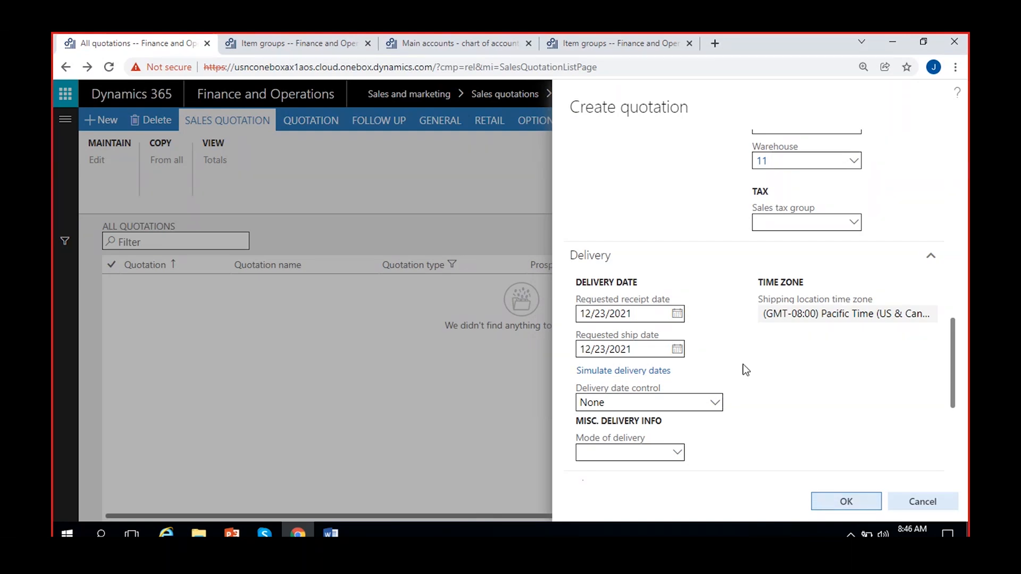
scroll(743, 367, "up", 3)
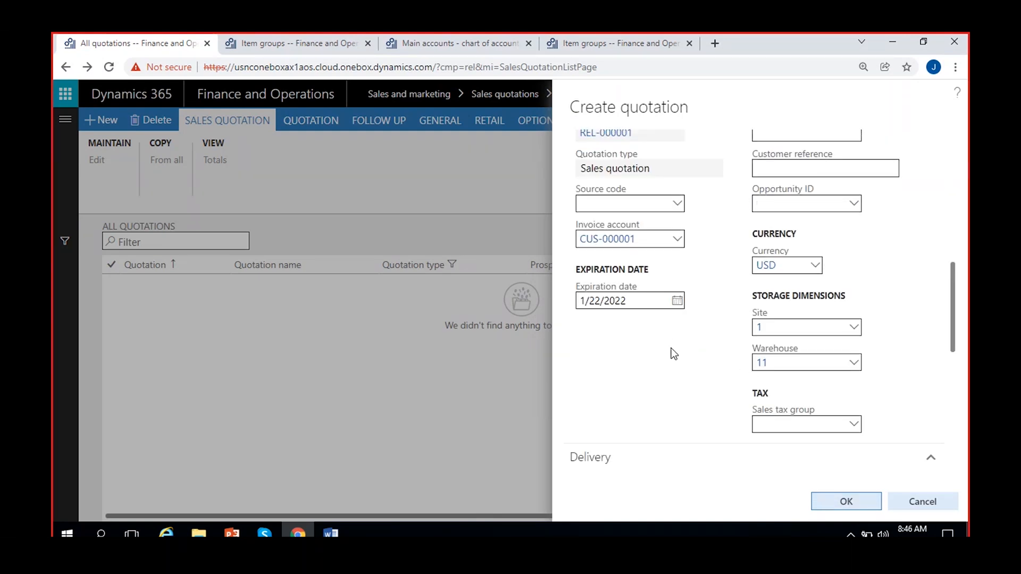
scroll(674, 356, "up", 2)
scroll(727, 368, "up", 5)
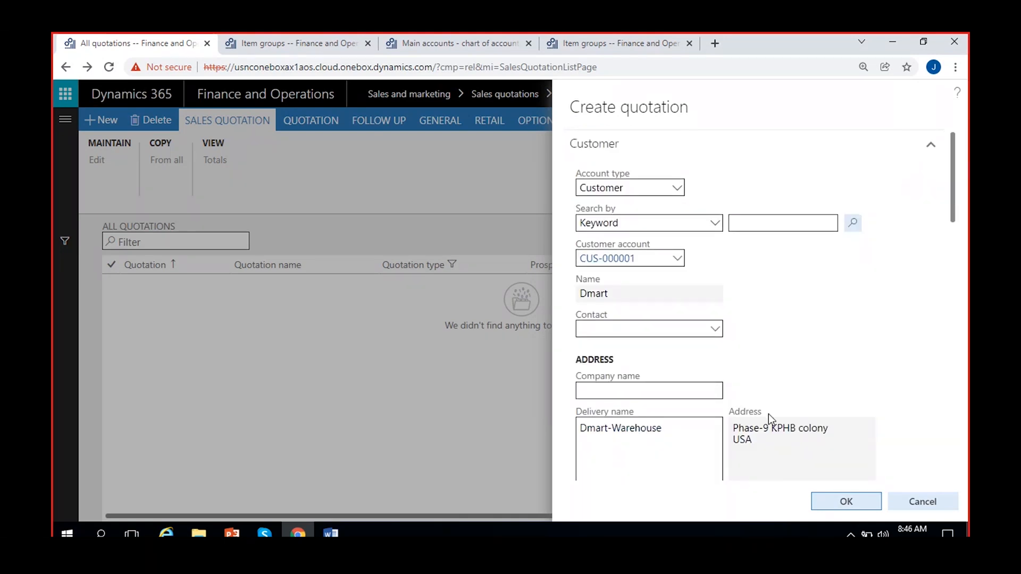
scroll(772, 467, "down", 6)
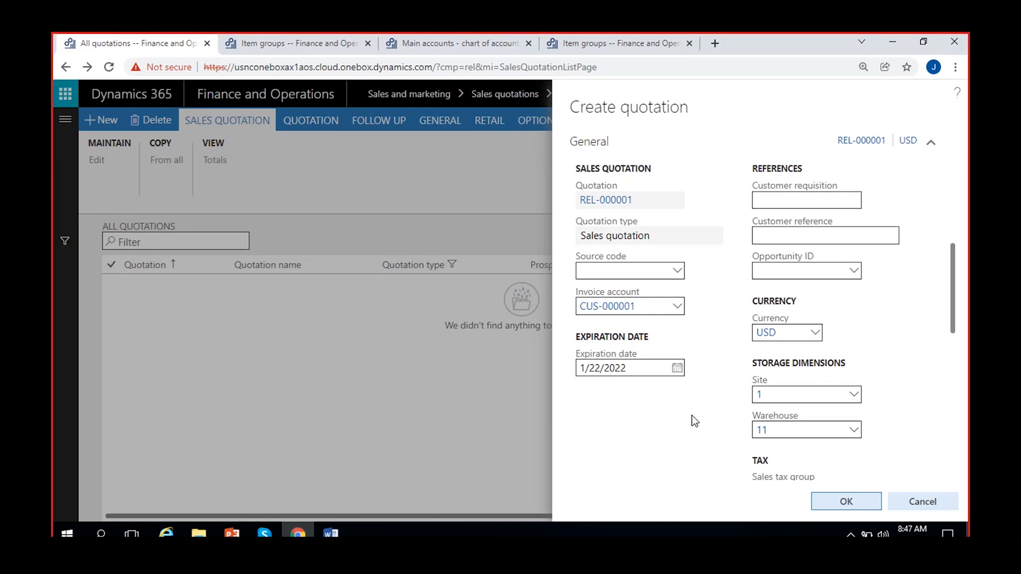
scroll(700, 424, "down", 3)
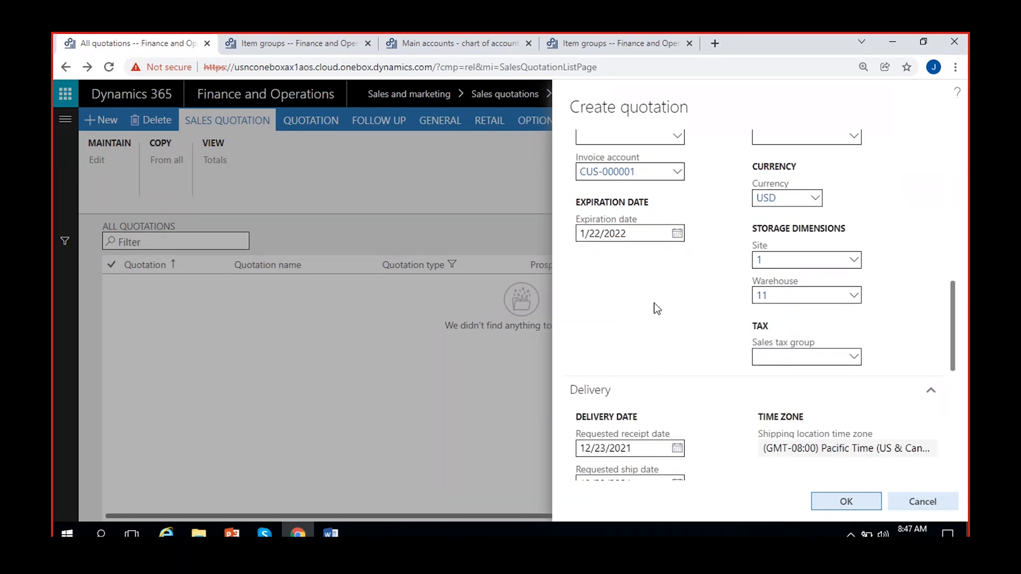
scroll(655, 303, "down", 1)
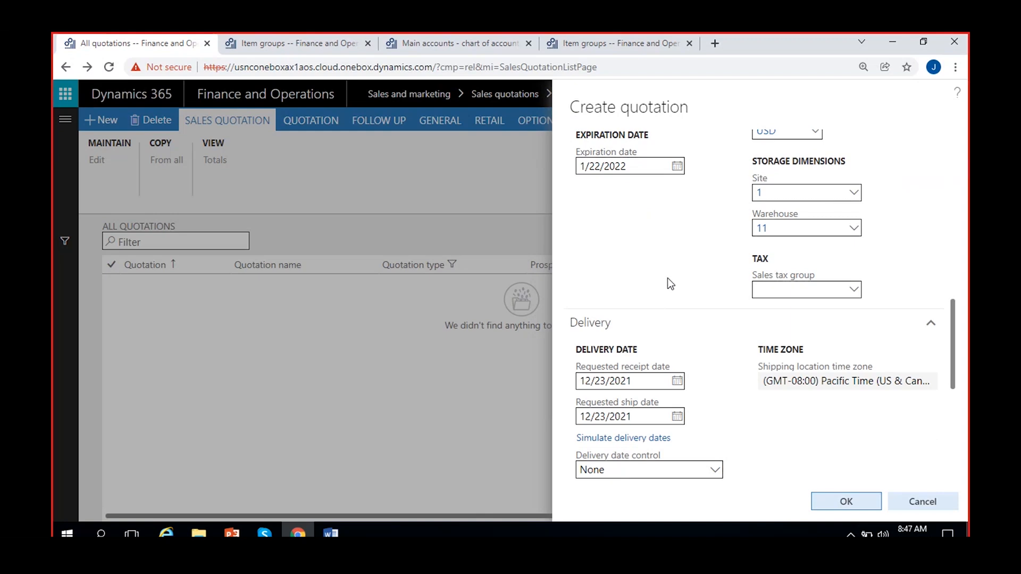
scroll(668, 279, "up", 2)
left_click(846, 502)
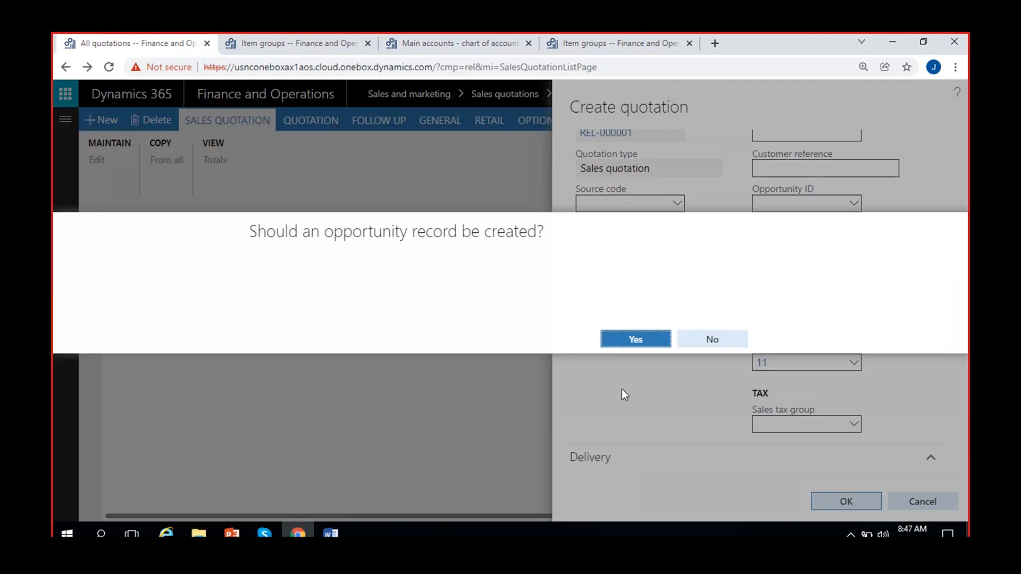
left_click(626, 343)
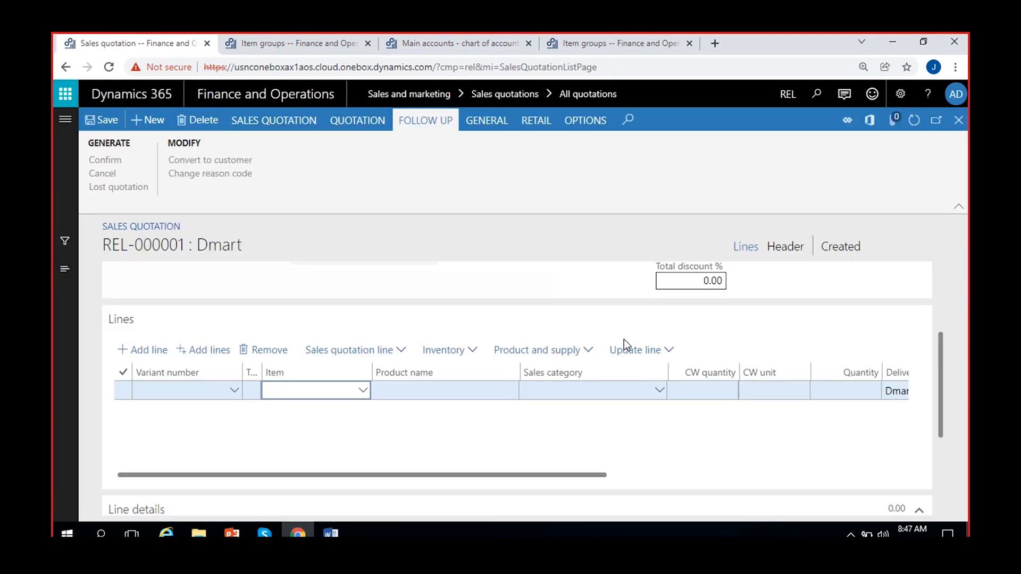
Choose item 0060, Cricket Ball, for the first quotation line.
left_click(363, 392)
left_click(364, 392)
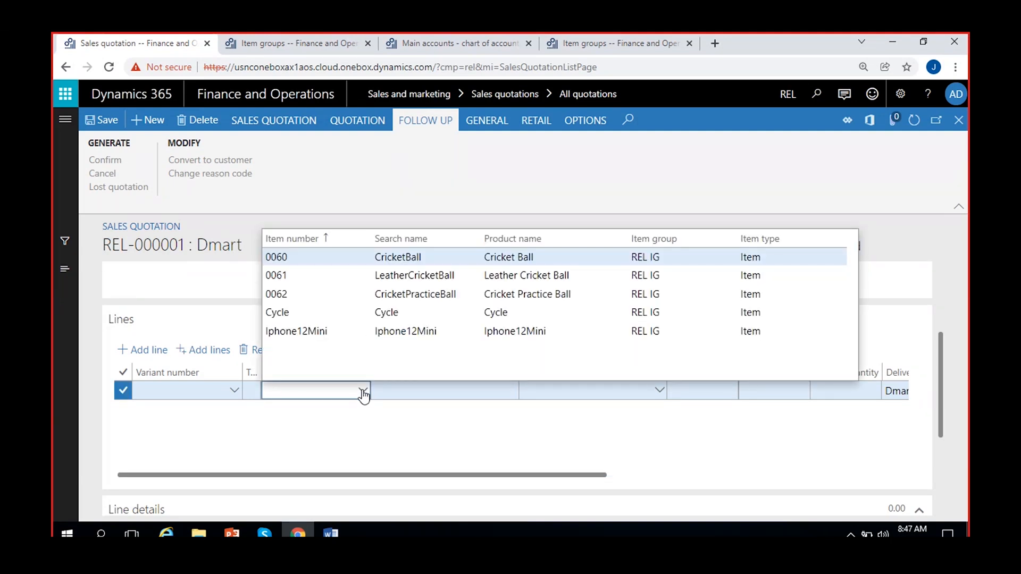
left_click(397, 256)
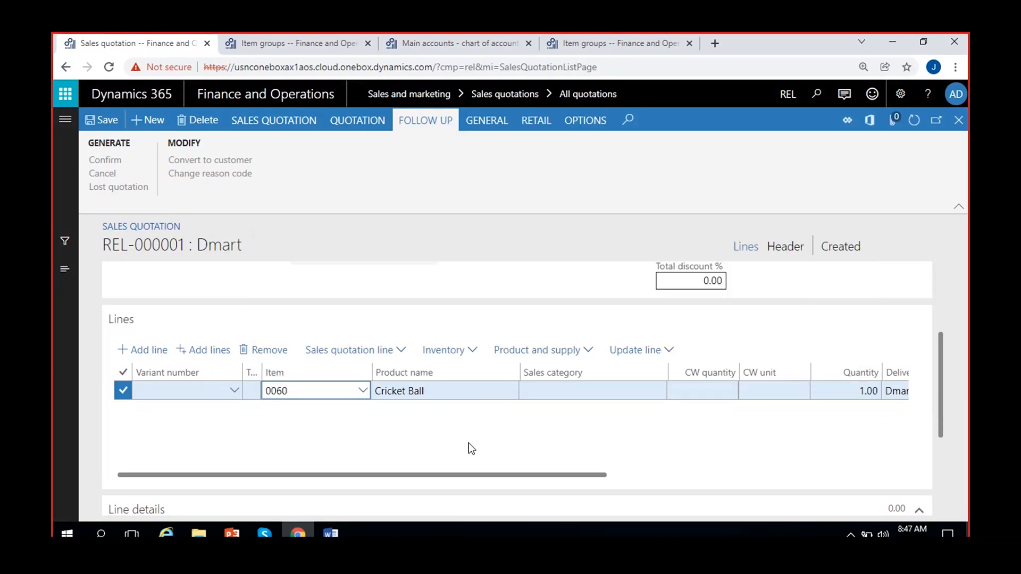
left_click(468, 442)
Set the quantity of the Cricket Ball quotation line to 50.
key("Right")
key("Right")
key("Right")
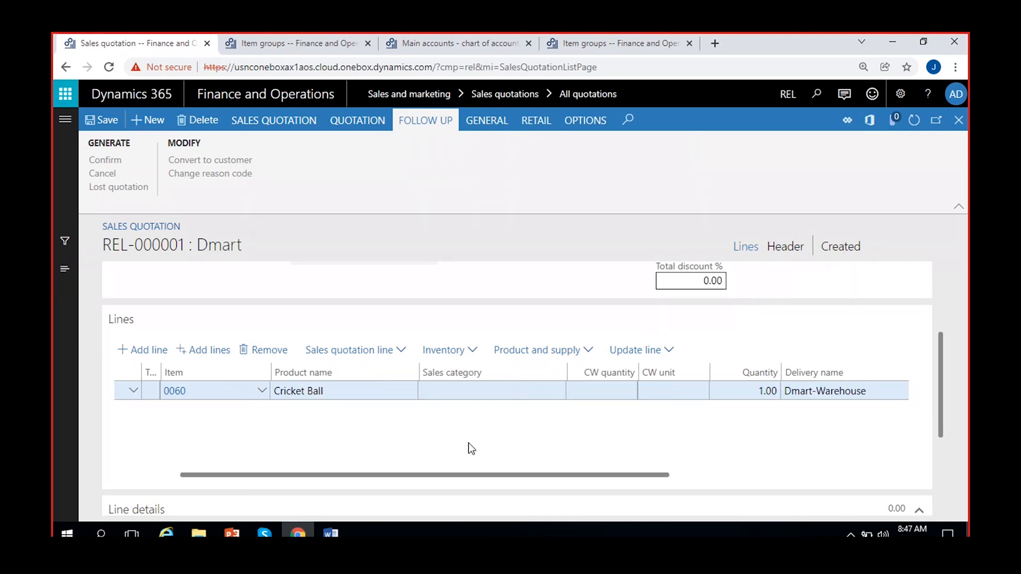
left_click(763, 391)
type("00")
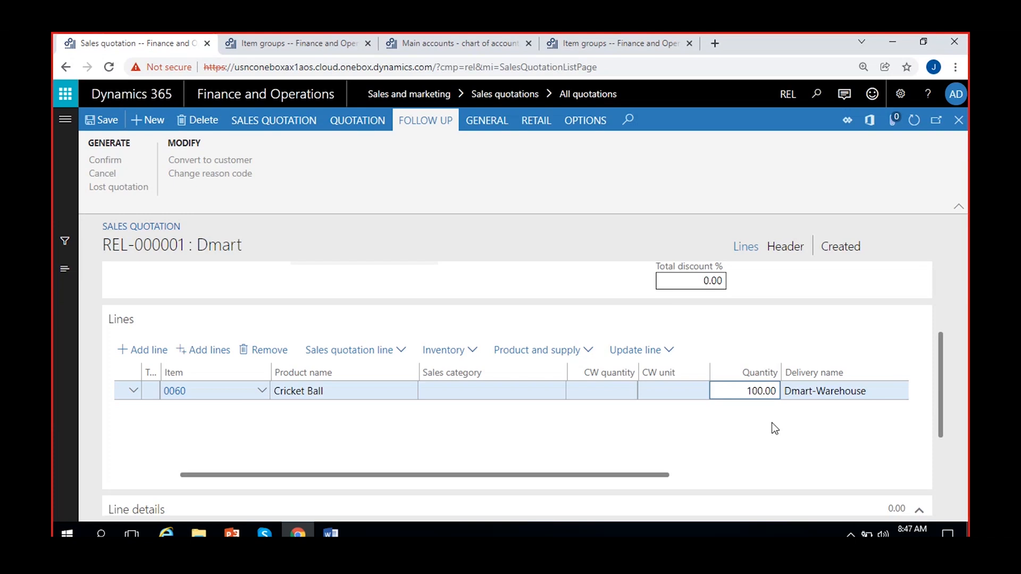
left_click(652, 430)
key("Right")
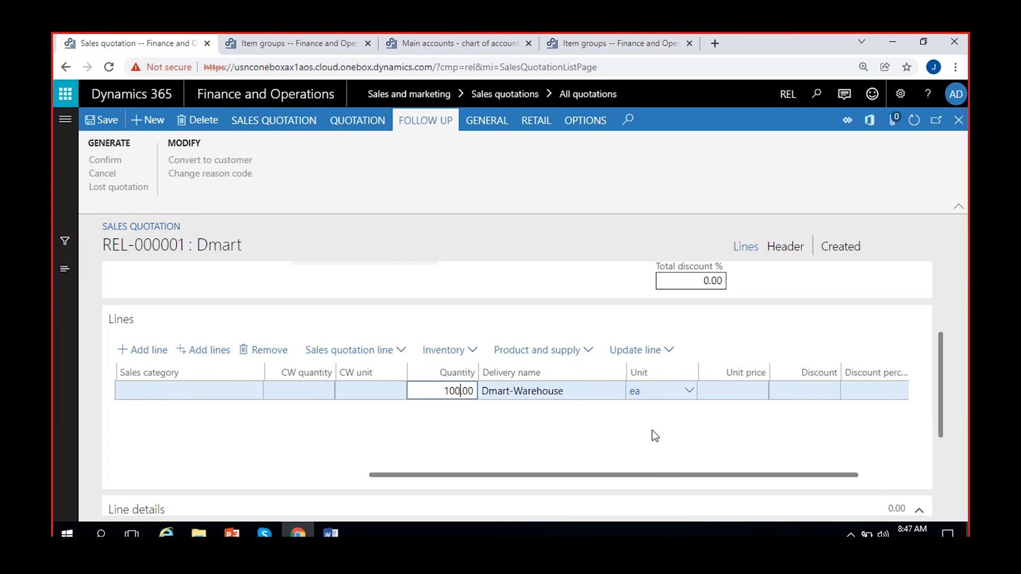
key("BackSpace")
key("BackSpace")
key("BackSpace")
type("50")
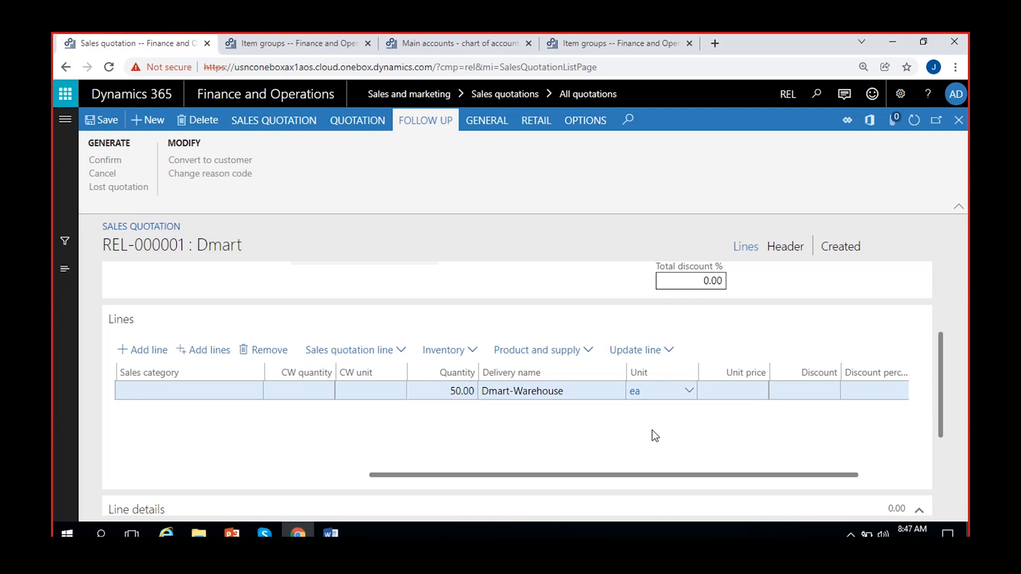
Enter a unit price of 150 on the Cricket Ball line and save the quotation.
left_click(734, 393)
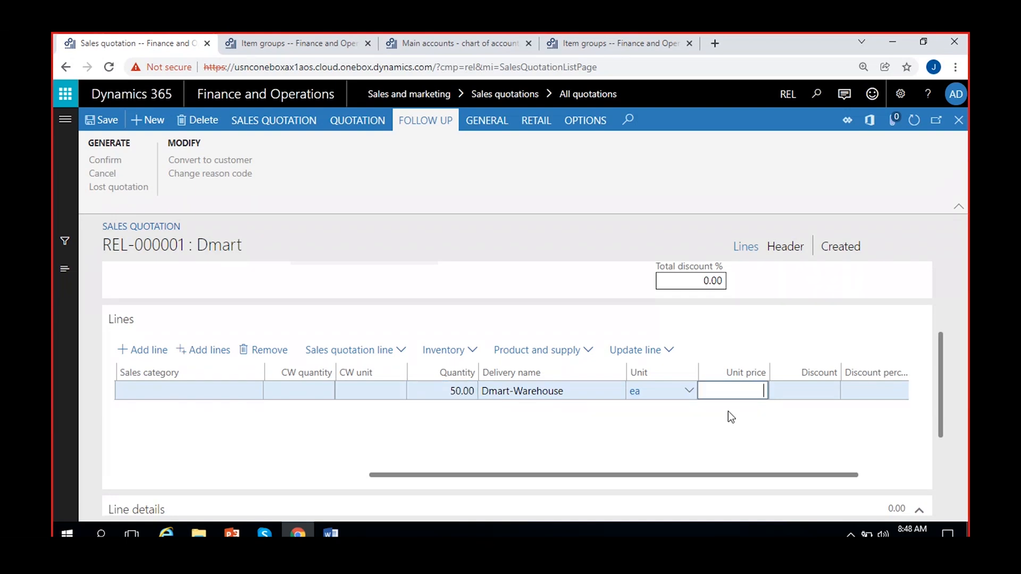
type("150")
left_click(738, 462)
scroll(728, 449, "right", 2)
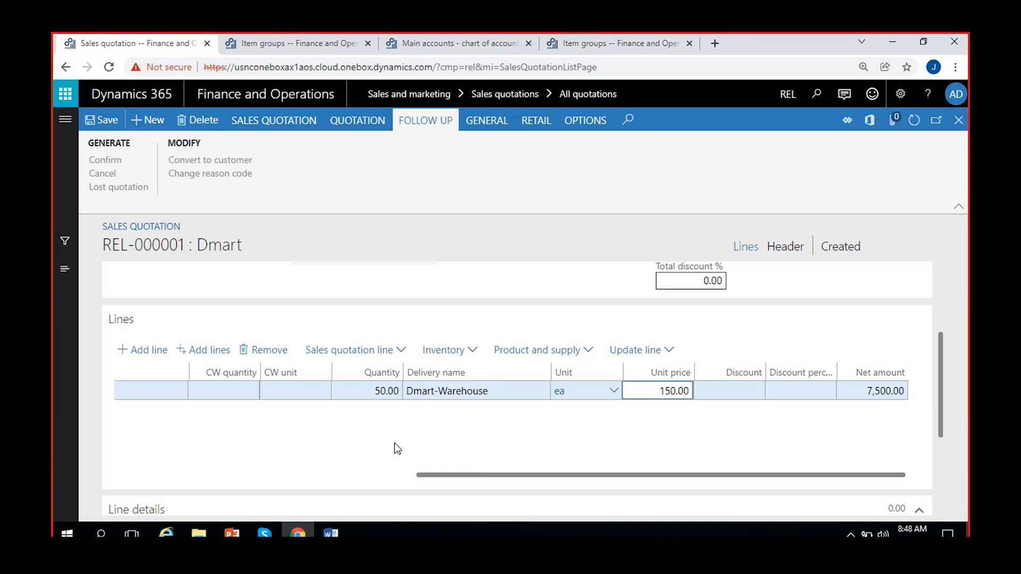
scroll(395, 449, "left", 4)
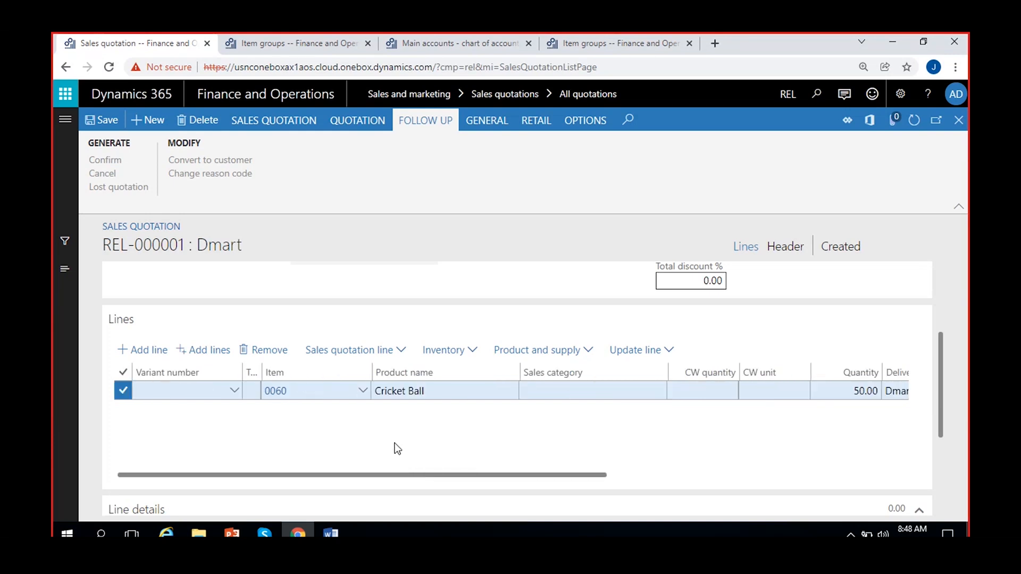
left_click(104, 119)
scroll(312, 427, "right", 5)
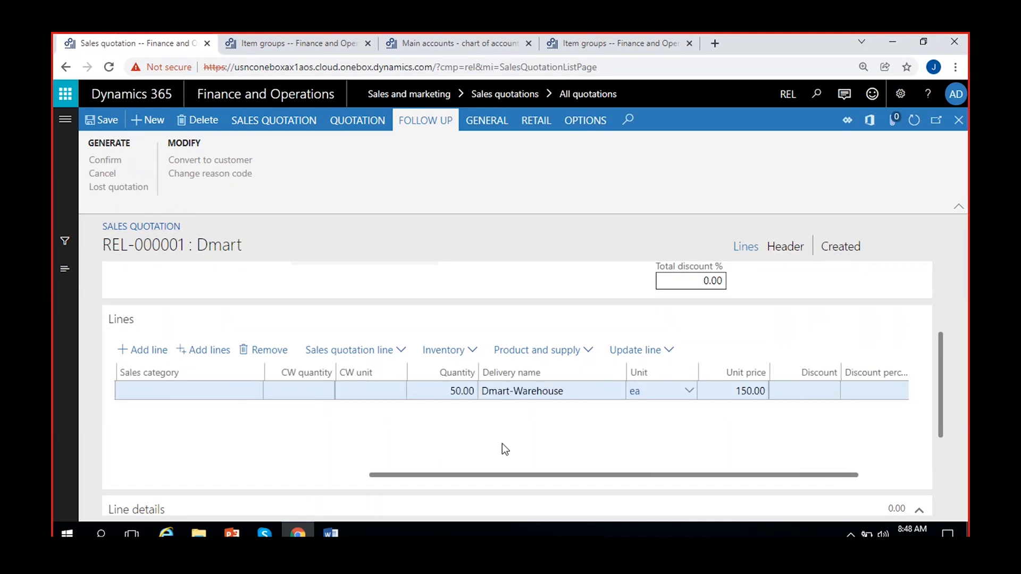
scroll(502, 444, "right", 2)
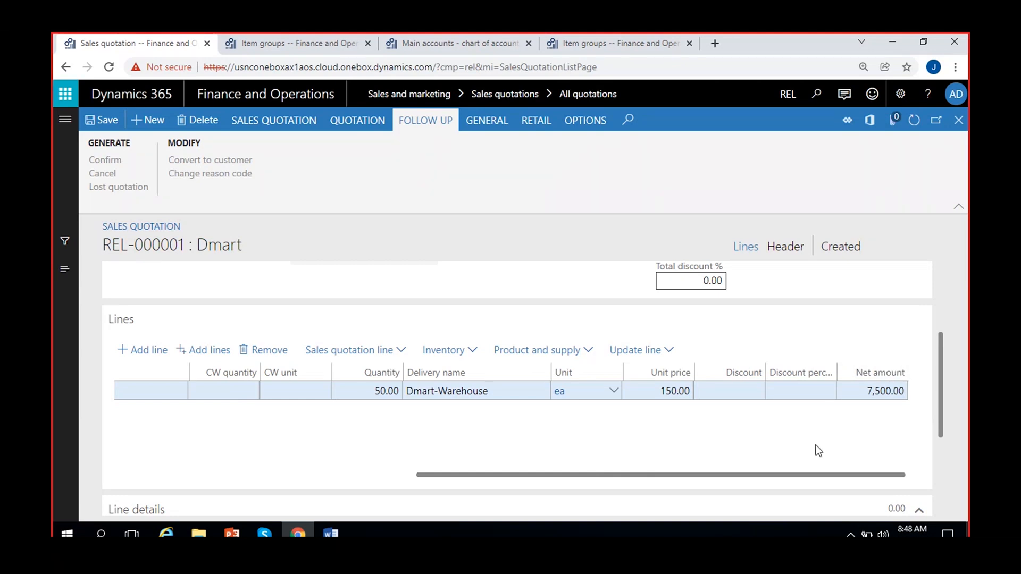
Open the quotation's header details and set the cash discount to 10%-10days under Price/discount.
left_click_drag(944, 382, 960, 295)
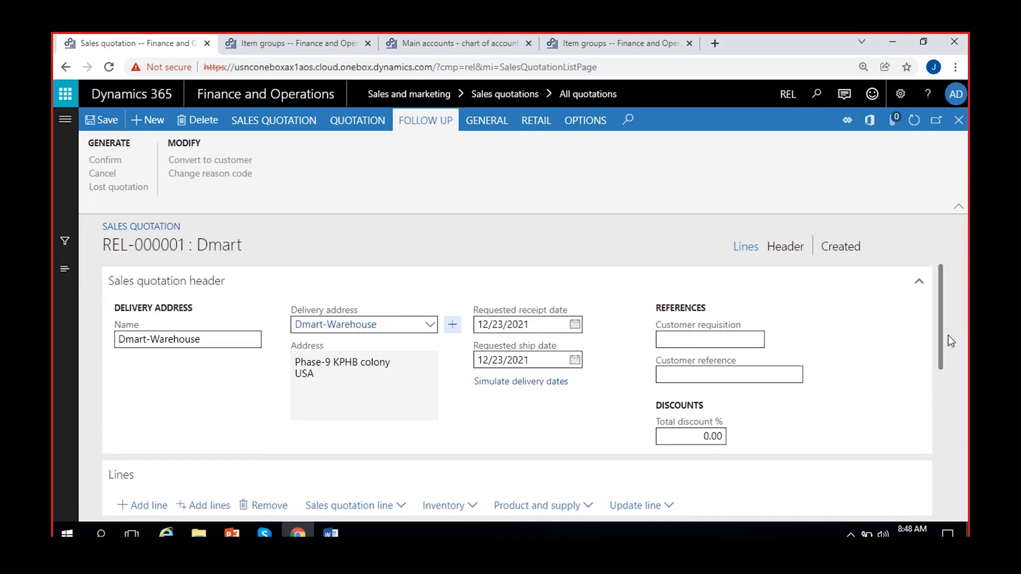
left_click(788, 253)
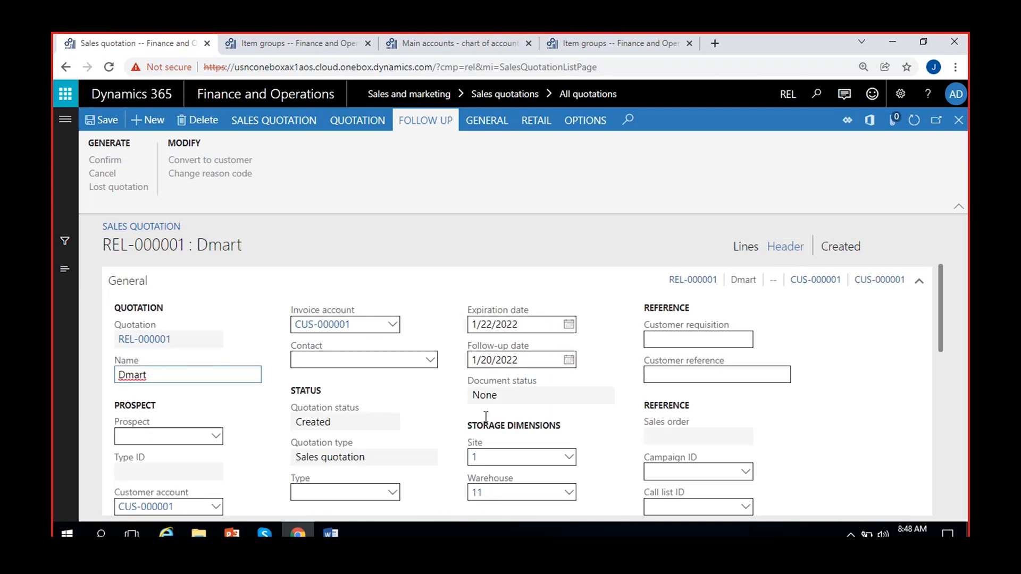
scroll(391, 441, "down", 10)
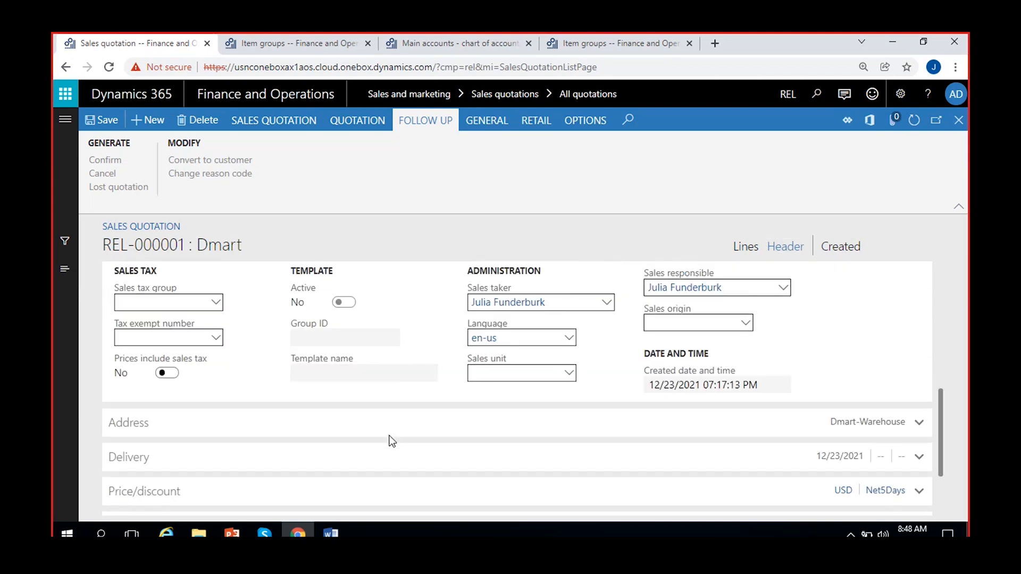
left_click(384, 424)
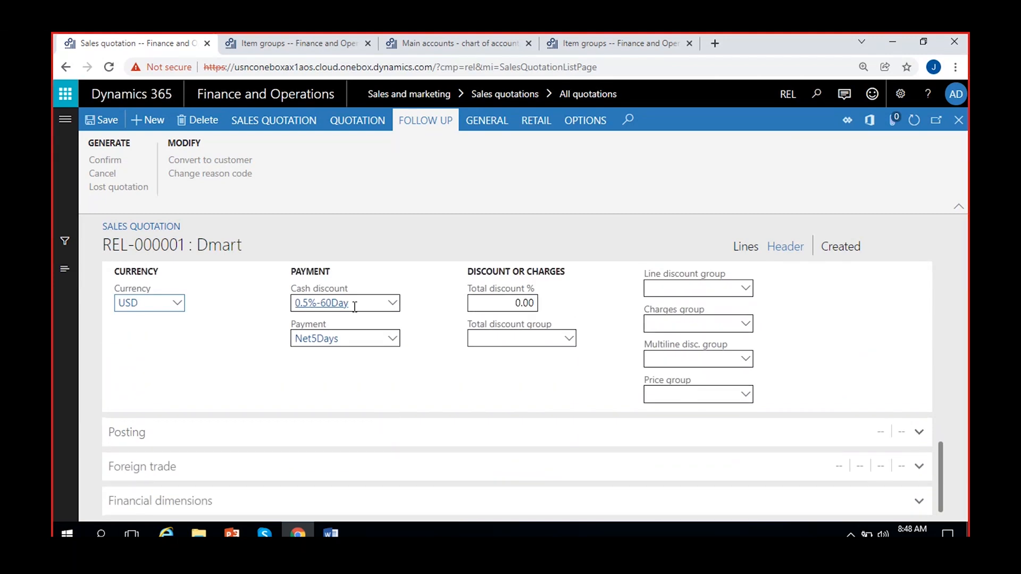
left_click(396, 304)
left_click(393, 304)
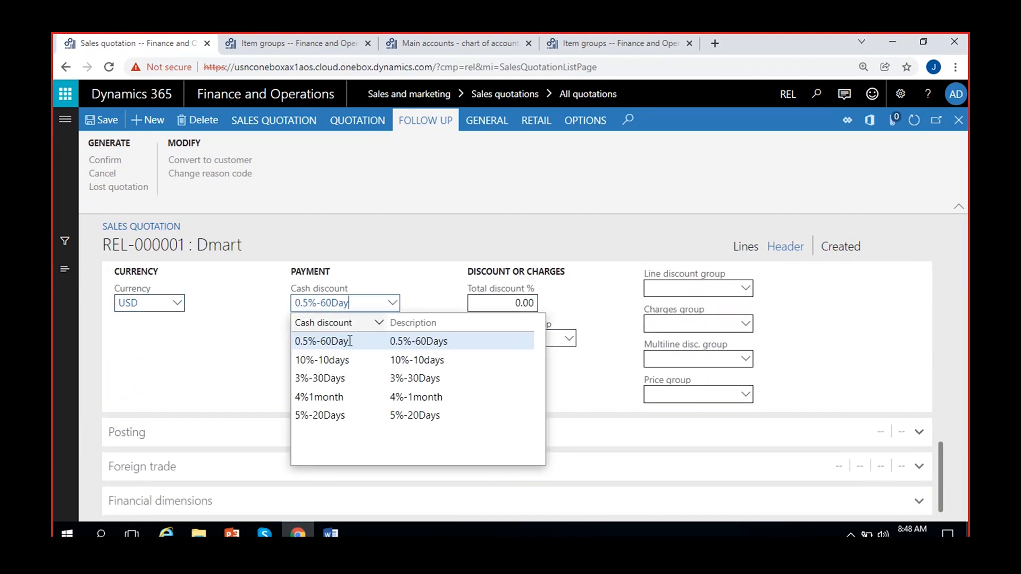
left_click(338, 359)
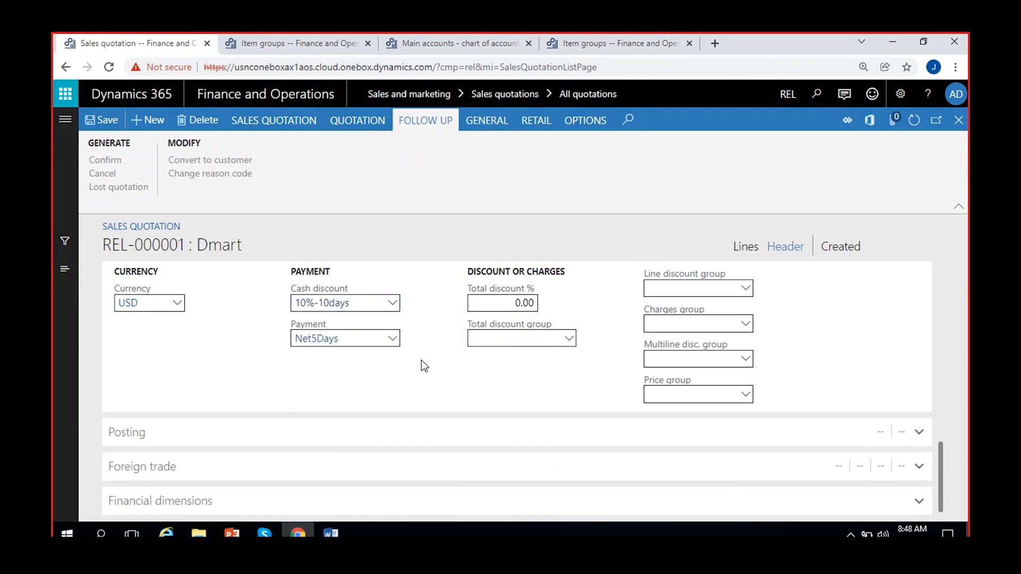
Choose the payment terms for the quotation from the available payment options.
left_click(391, 341)
left_click(392, 341)
left_click(346, 453)
scroll(309, 376, "up", 10)
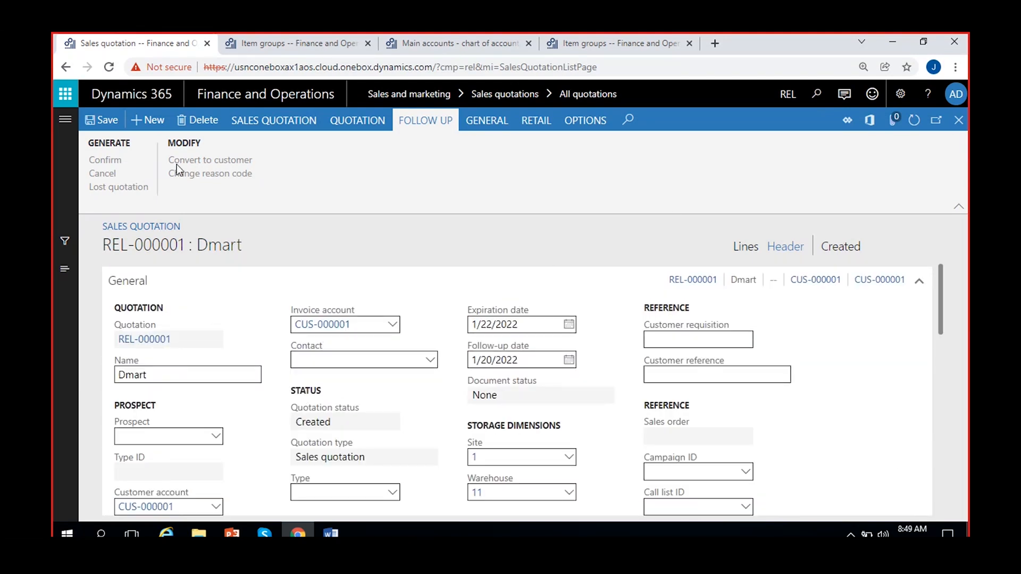
Review the line-level options and the setup details of the Cricket Ball line on the quotation.
left_click(752, 250)
scroll(430, 420, "down", 3)
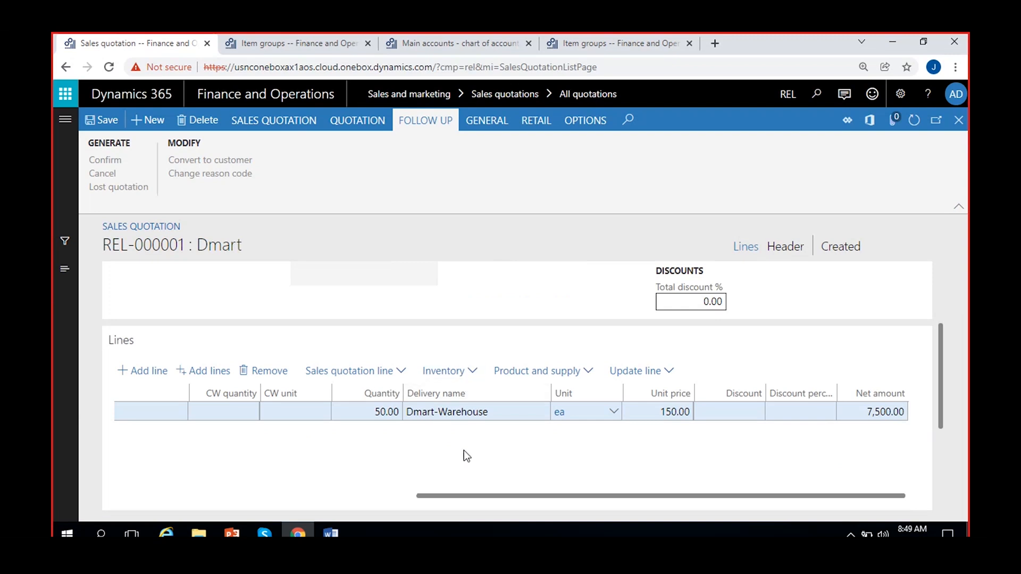
left_click(400, 371)
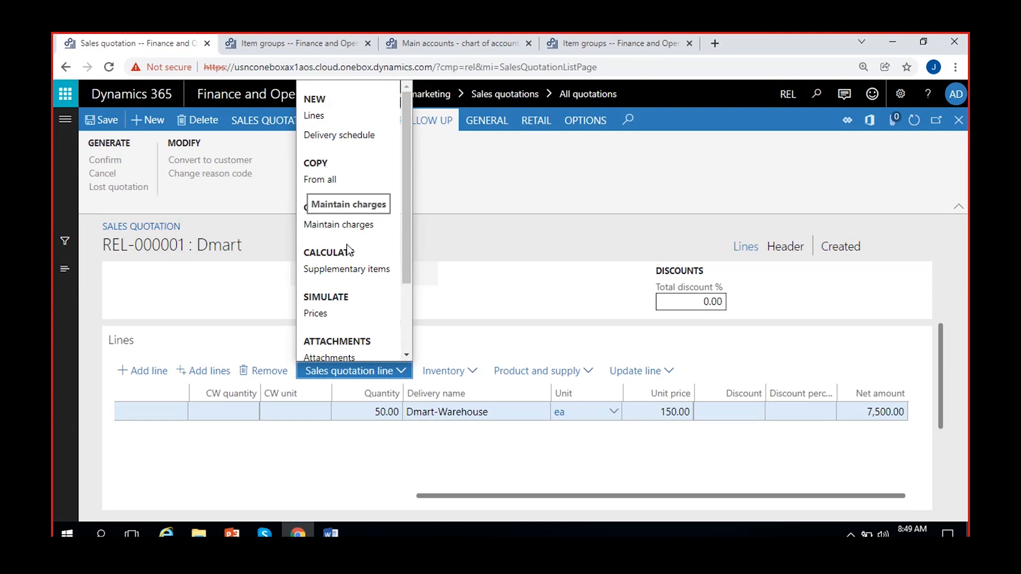
scroll(346, 284, "down", 3)
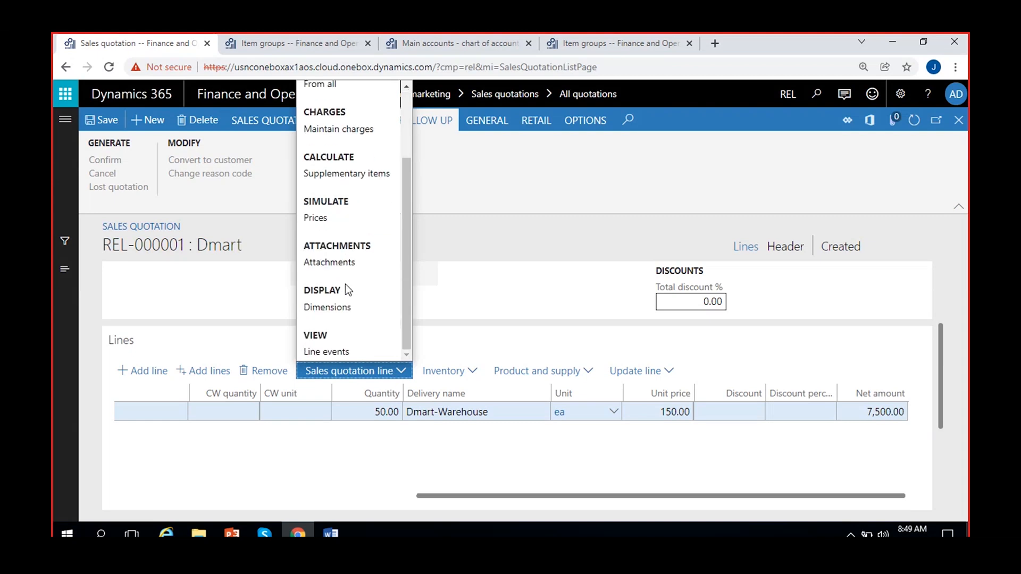
scroll(346, 284, "up", 3)
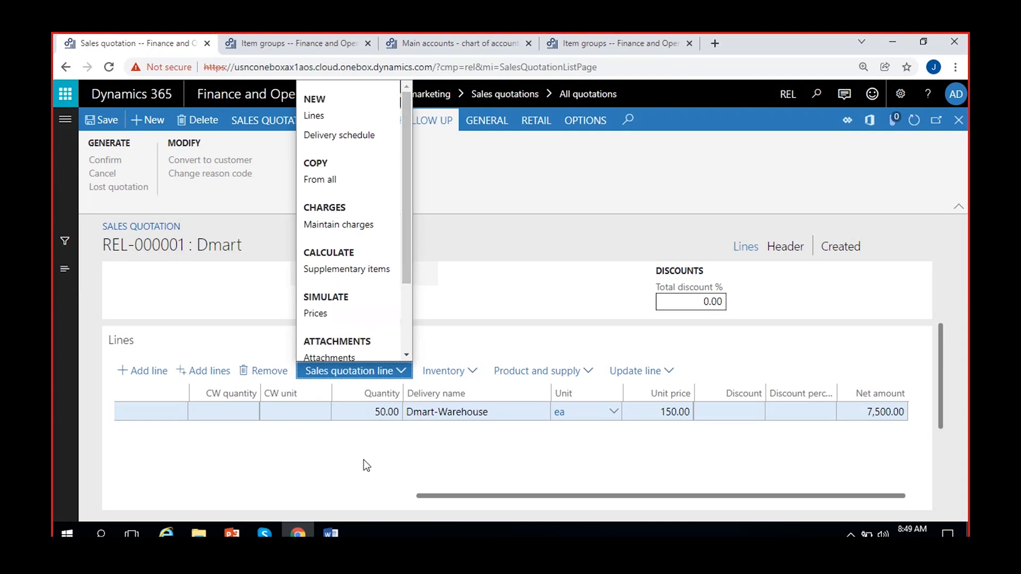
left_click(321, 449)
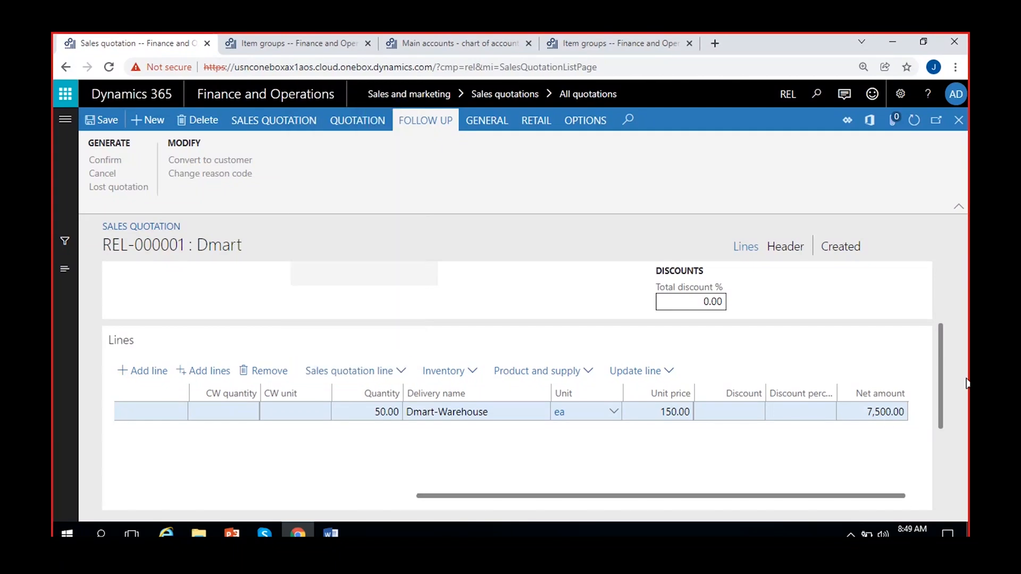
left_click_drag(943, 351, 942, 470)
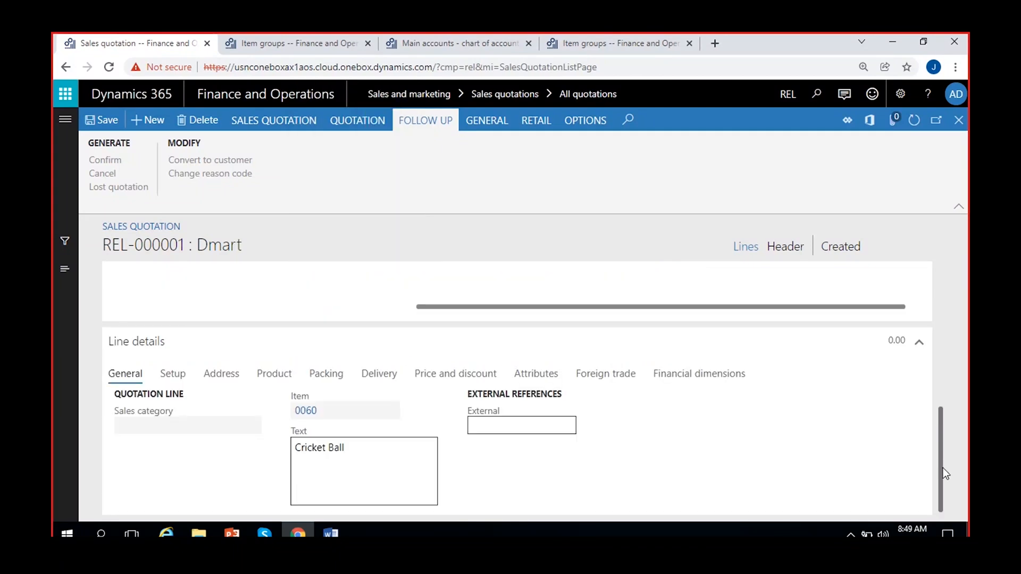
left_click(169, 376)
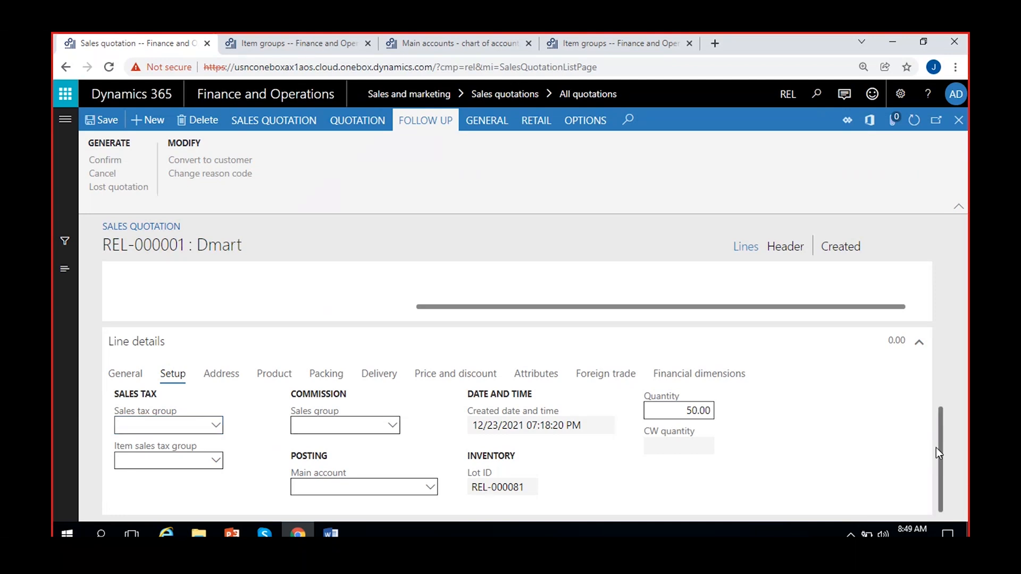
left_click_drag(944, 452, 949, 378)
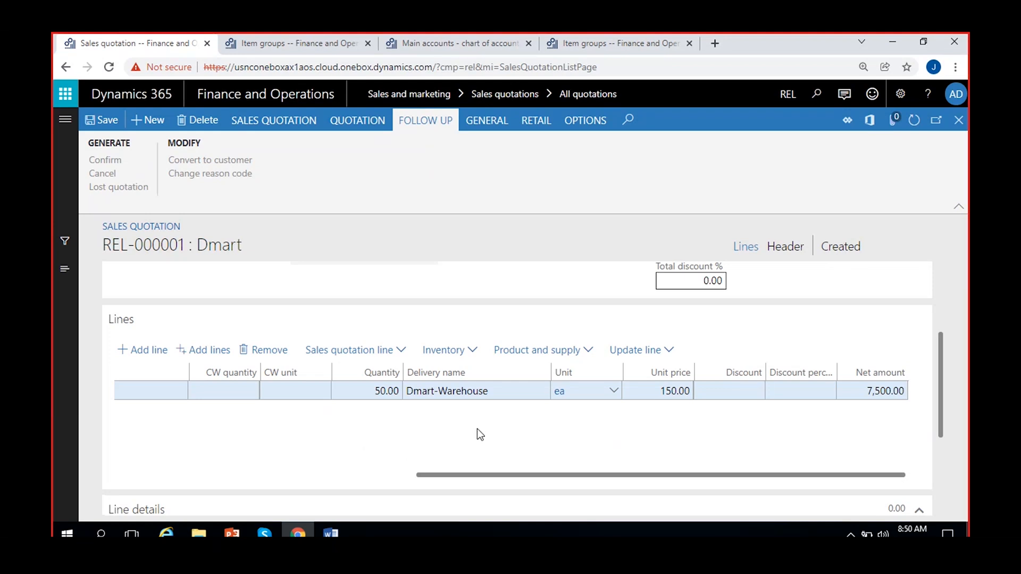
Send the Dmart quotation with its Cricket Ball line, check its status and dismiss the notification.
left_click(356, 127)
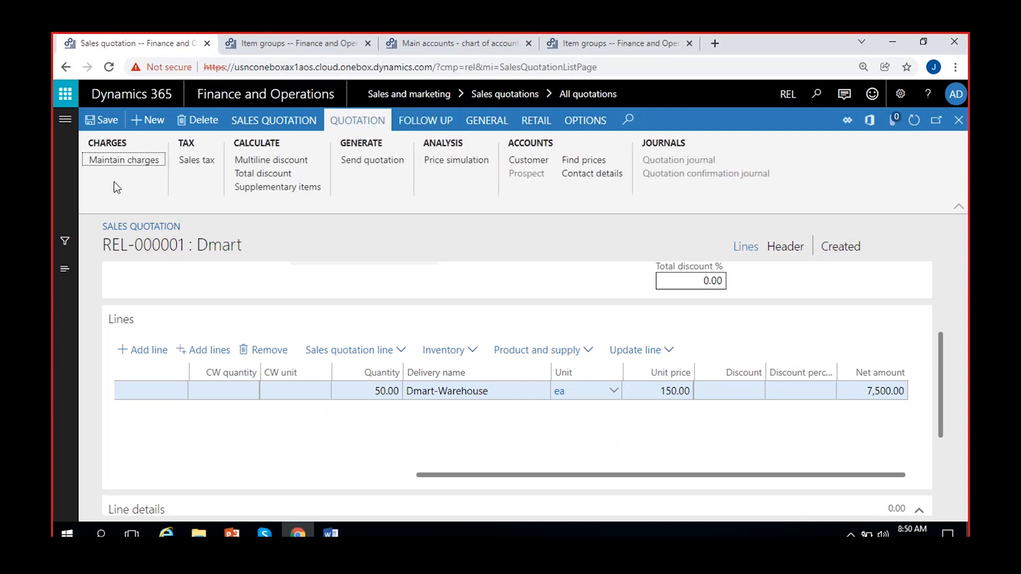
left_click(368, 164)
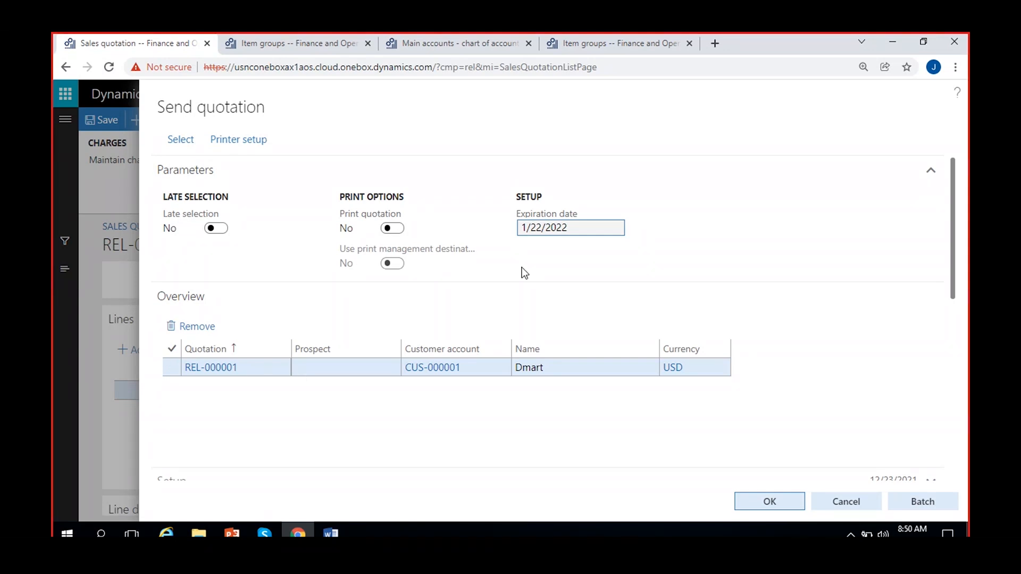
left_click_drag(565, 229, 468, 234)
scroll(547, 414, "down", 5)
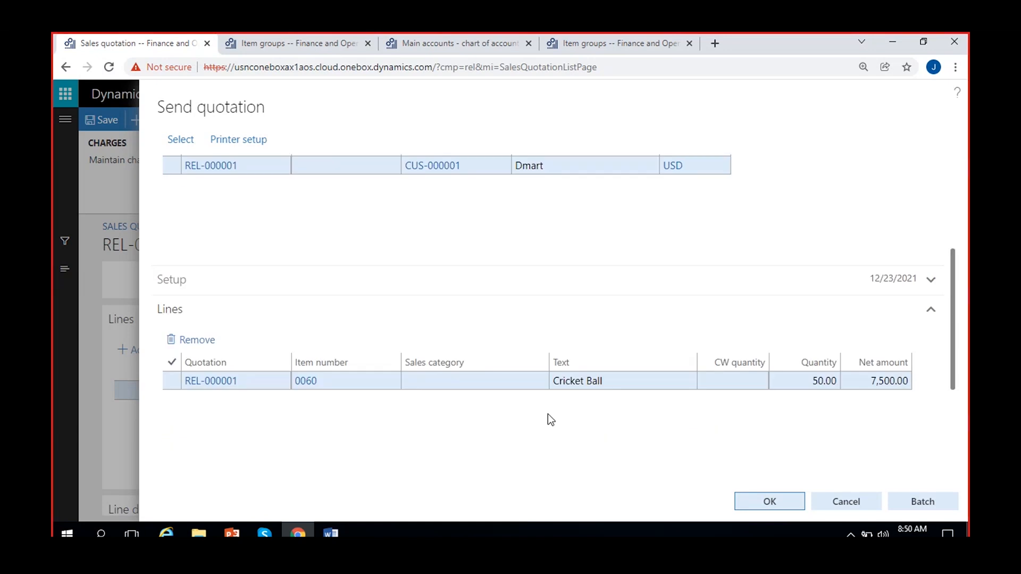
scroll(531, 392, "down", 2)
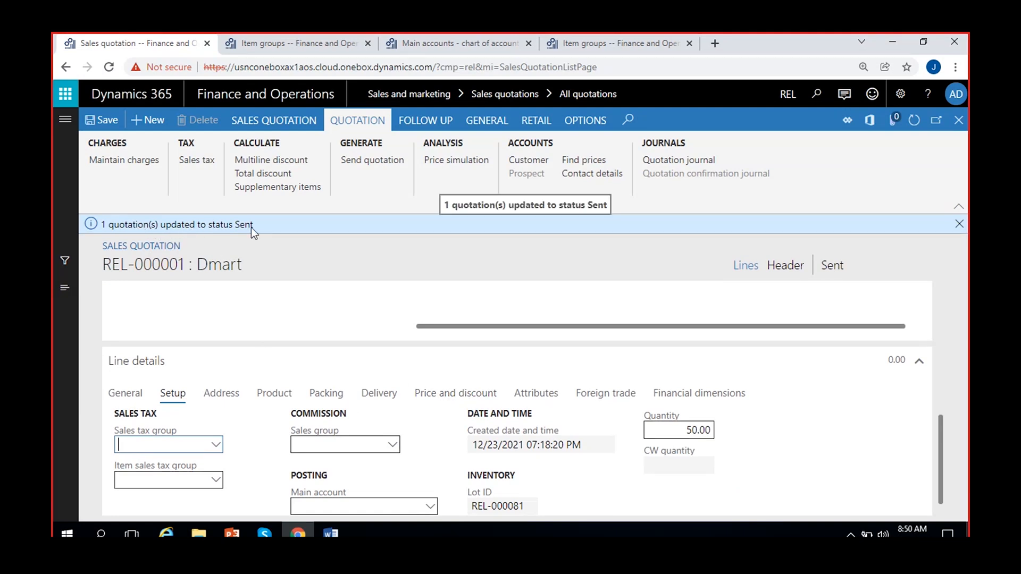
left_click(857, 271)
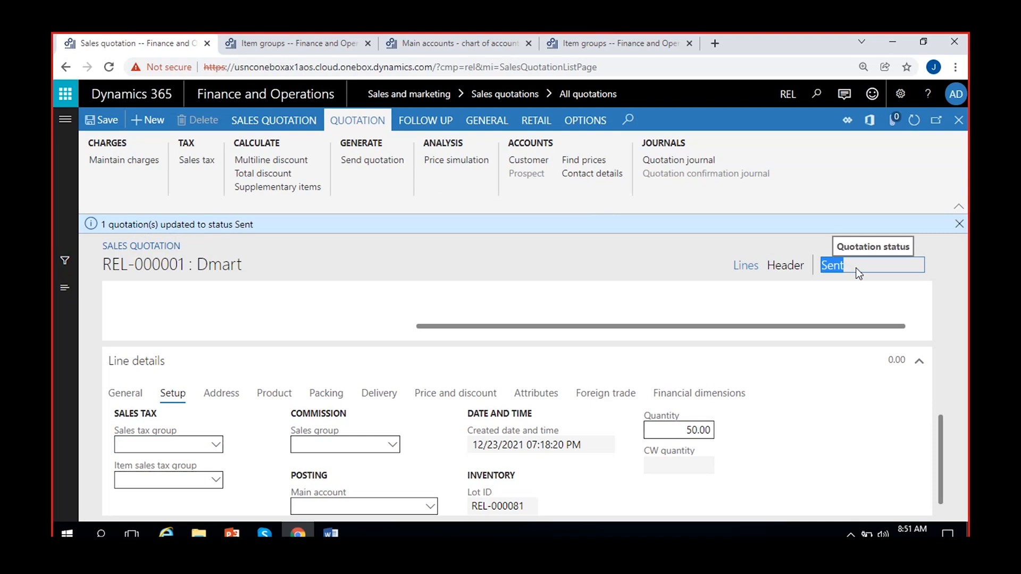
left_click(960, 225)
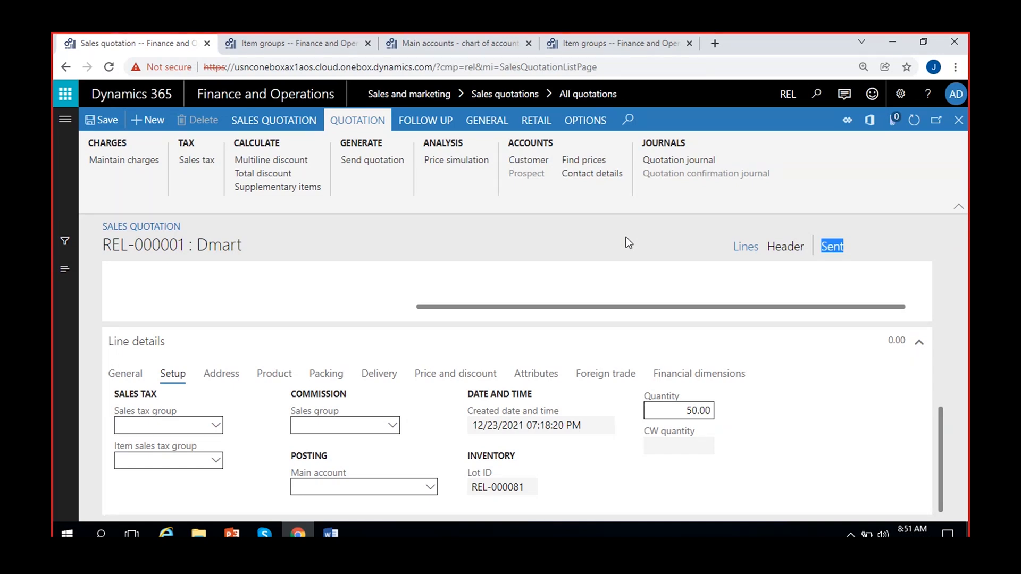
left_click(809, 436)
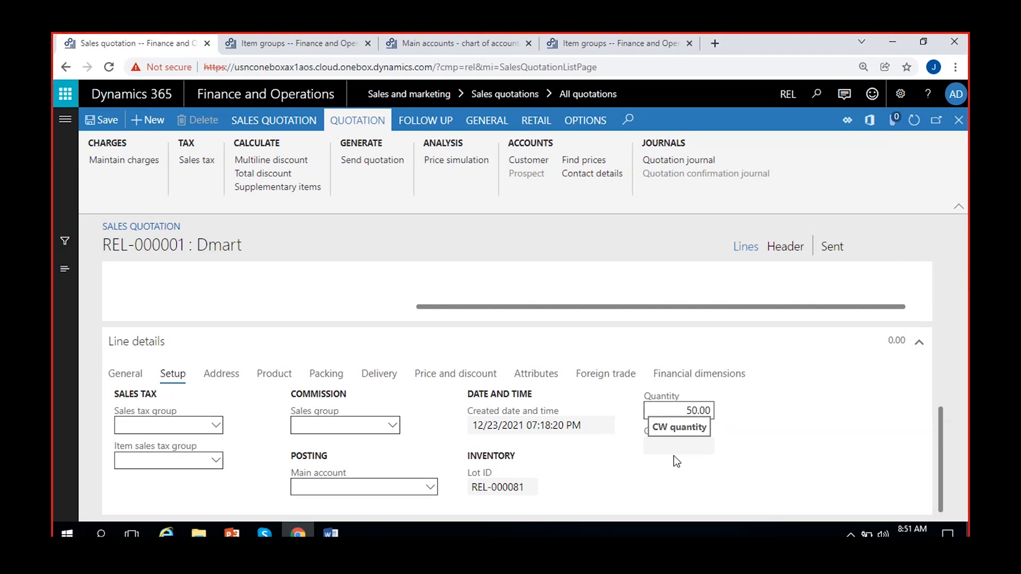
Start confirming the sent Dmart quotation and agree to update the associated opportunity record.
left_click(291, 122)
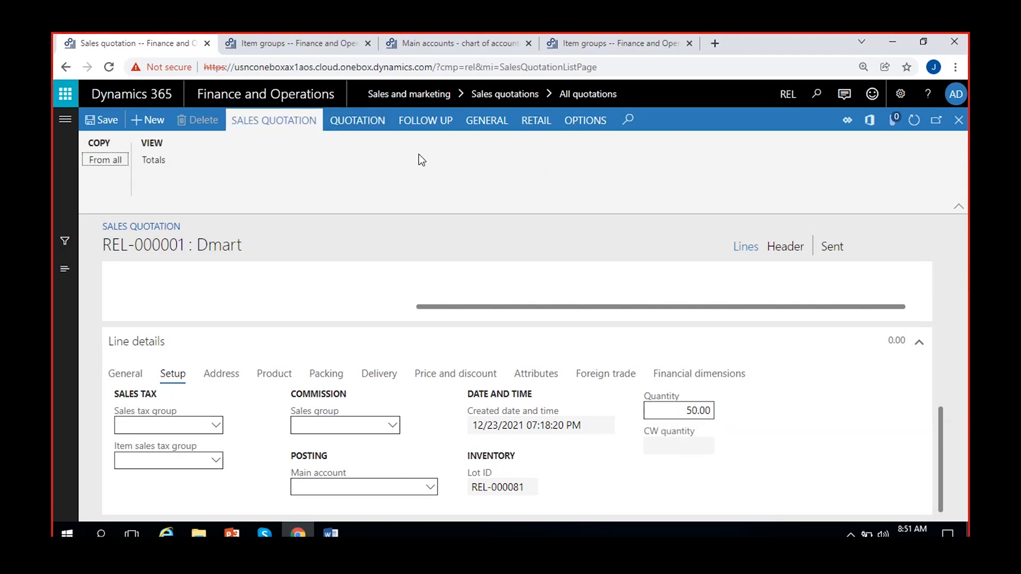
left_click(417, 123)
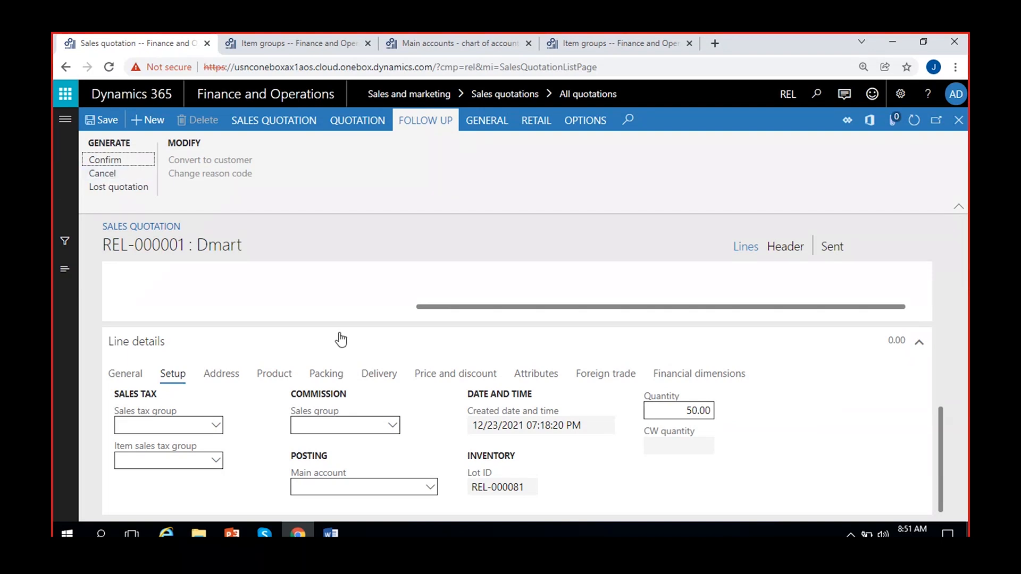
left_click(114, 162)
scroll(316, 382, "up", 3)
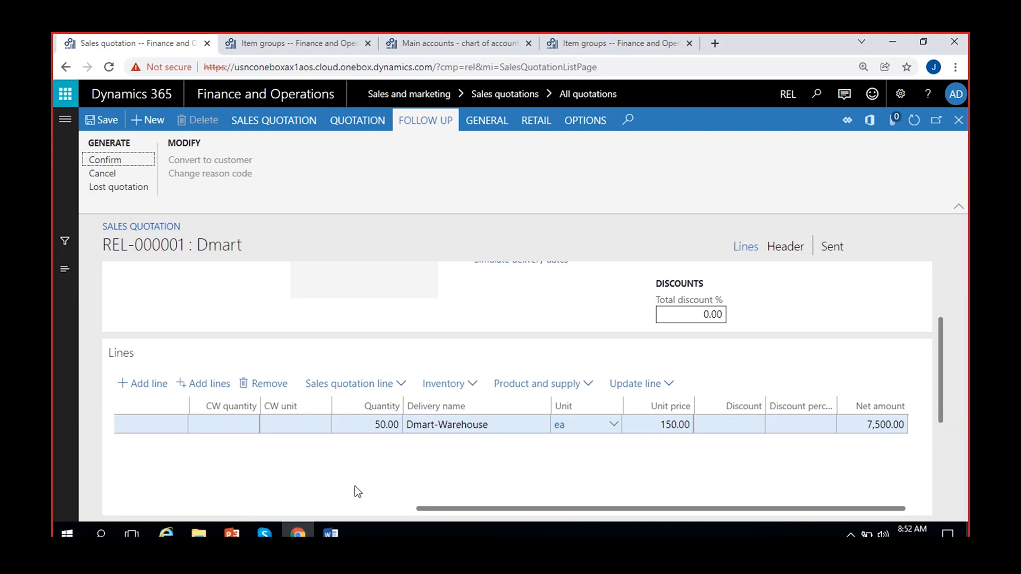
scroll(324, 471, "left", 5)
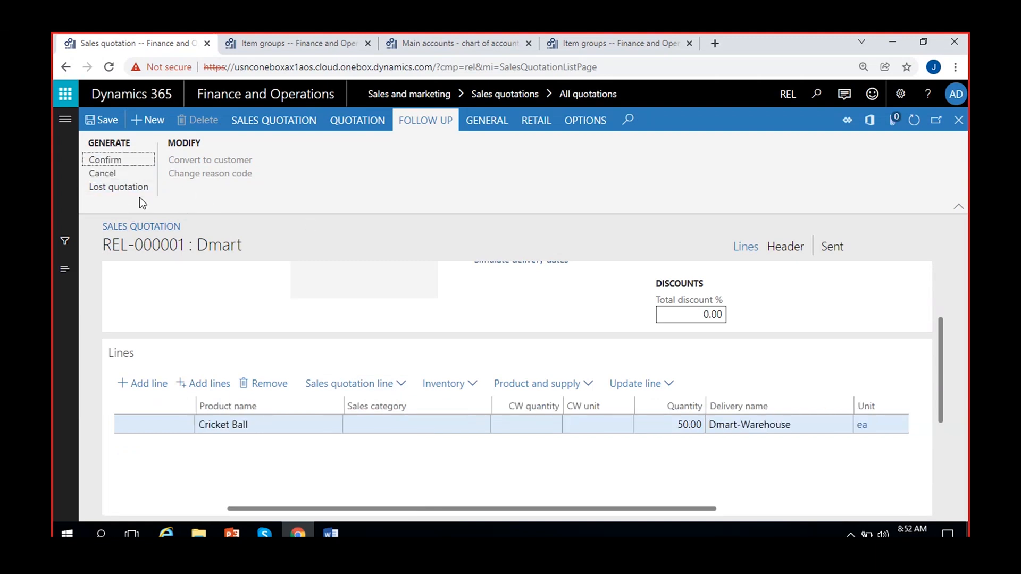
scroll(243, 331, "up", 3)
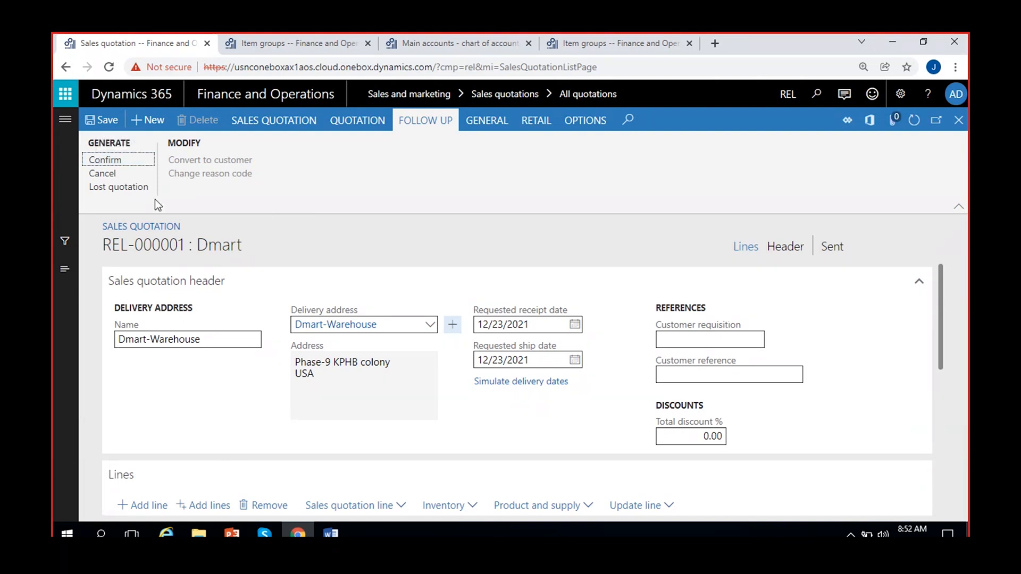
left_click(128, 161)
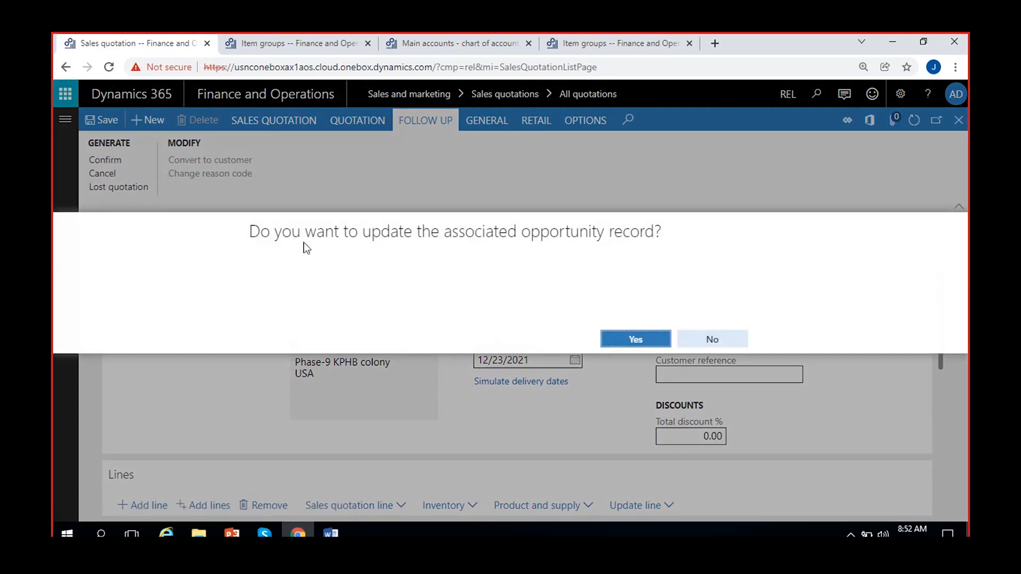
left_click_drag(250, 232, 681, 242)
left_click(636, 330)
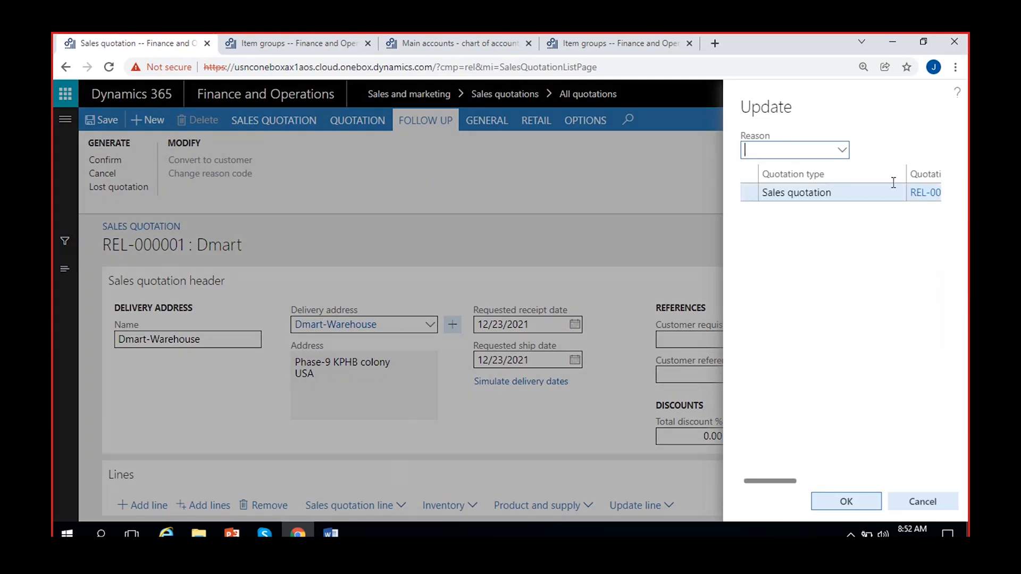
Open the details of the update's reason list and add reason 01 with the description "Customer need".
left_click(843, 151)
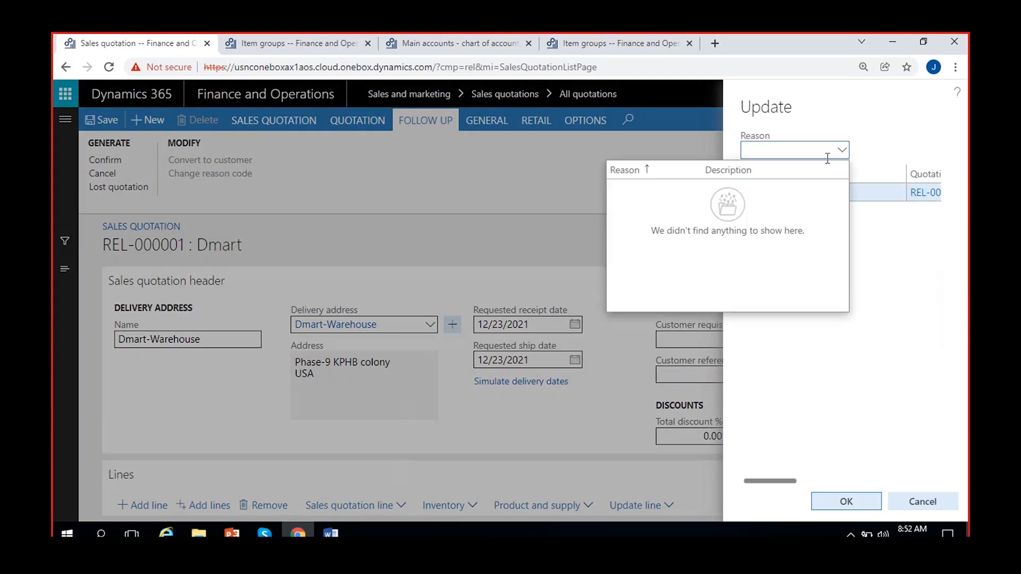
left_click(867, 262)
right_click(843, 153)
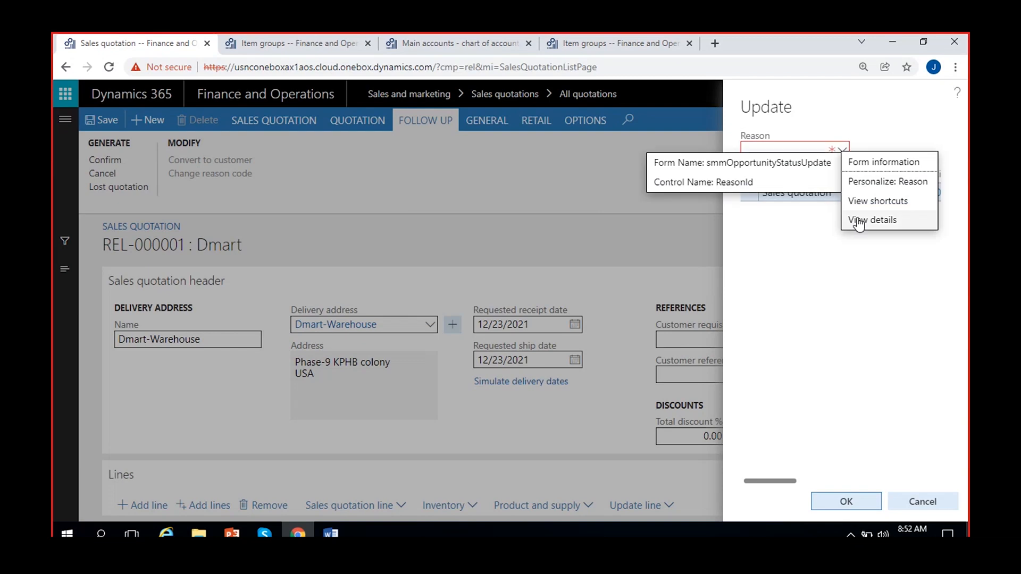
left_click(862, 225)
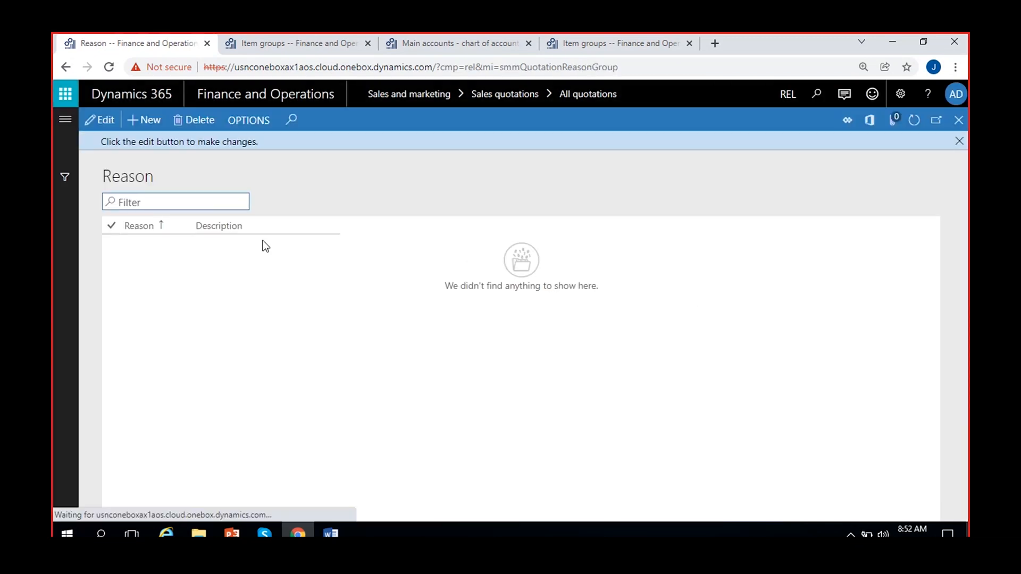
key("alt+n")
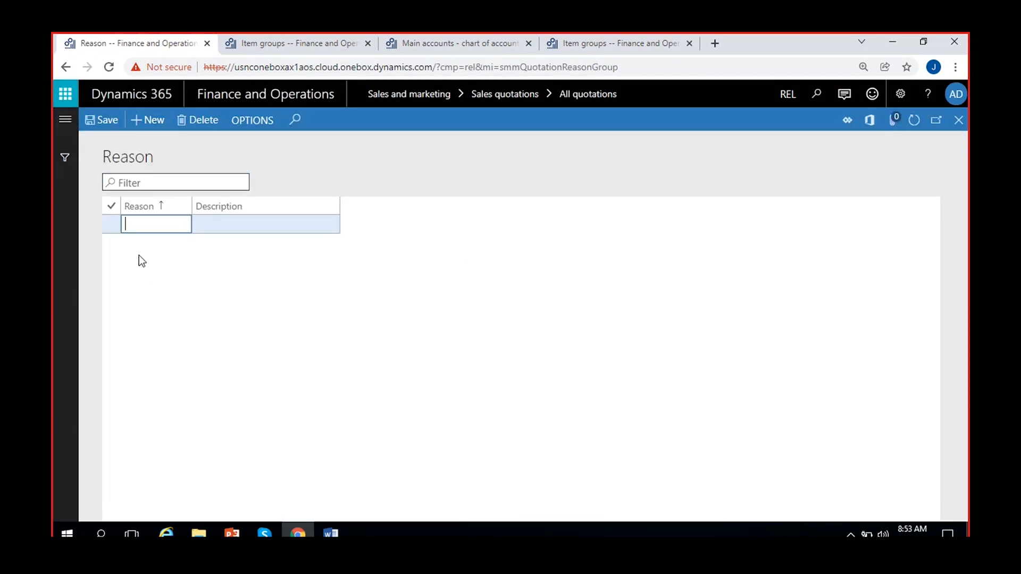
type("01")
key("Tab")
type("Customer")
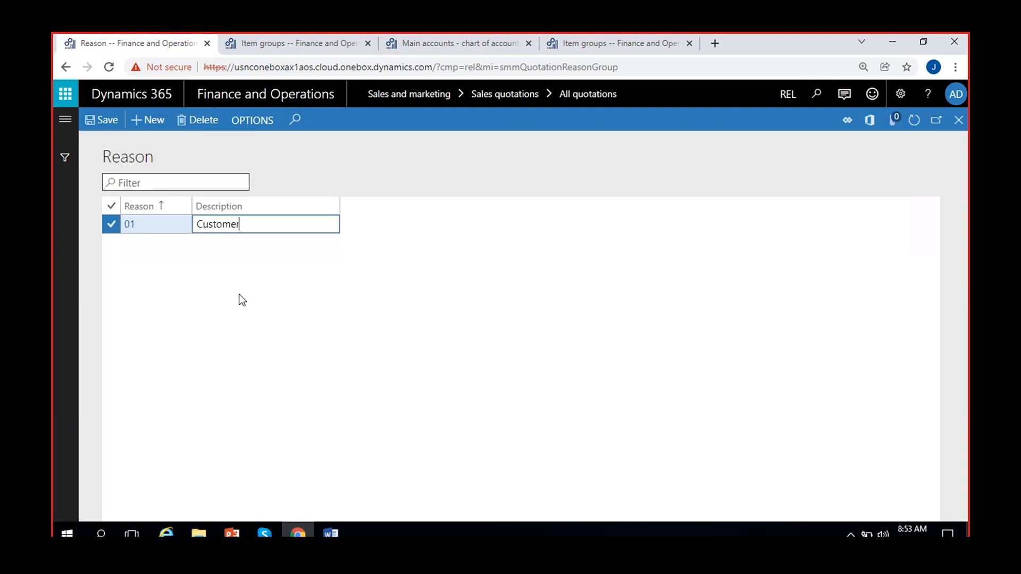
type(" need")
left_click(146, 227)
Add reason 02 with the description "Customer deniel", save the reasons and return to the quotation update.
key("alt+n")
type("02")
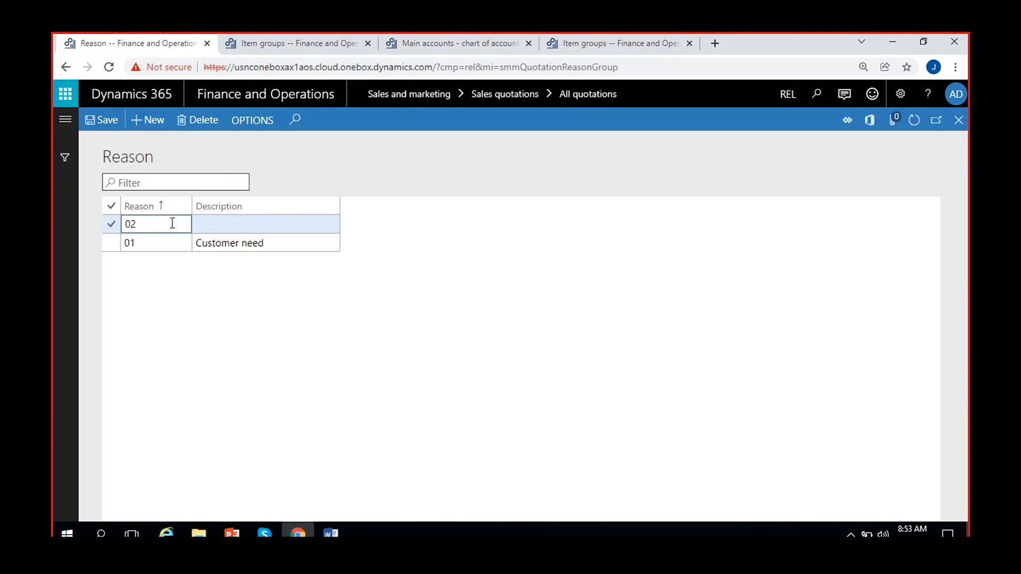
left_click(205, 223)
type("Customer denie")
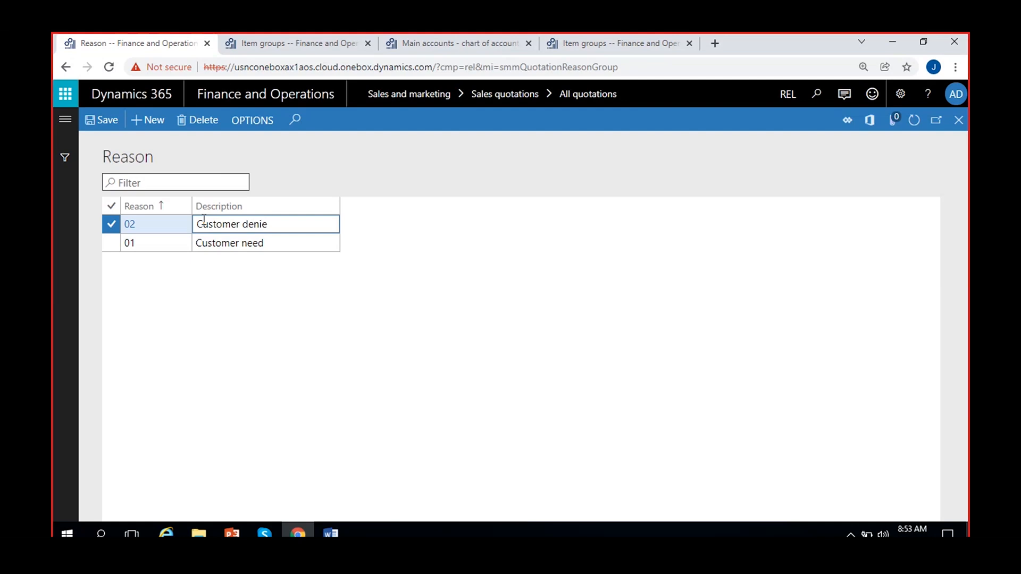
type("l")
left_click(281, 290)
left_click(101, 123)
left_click(959, 120)
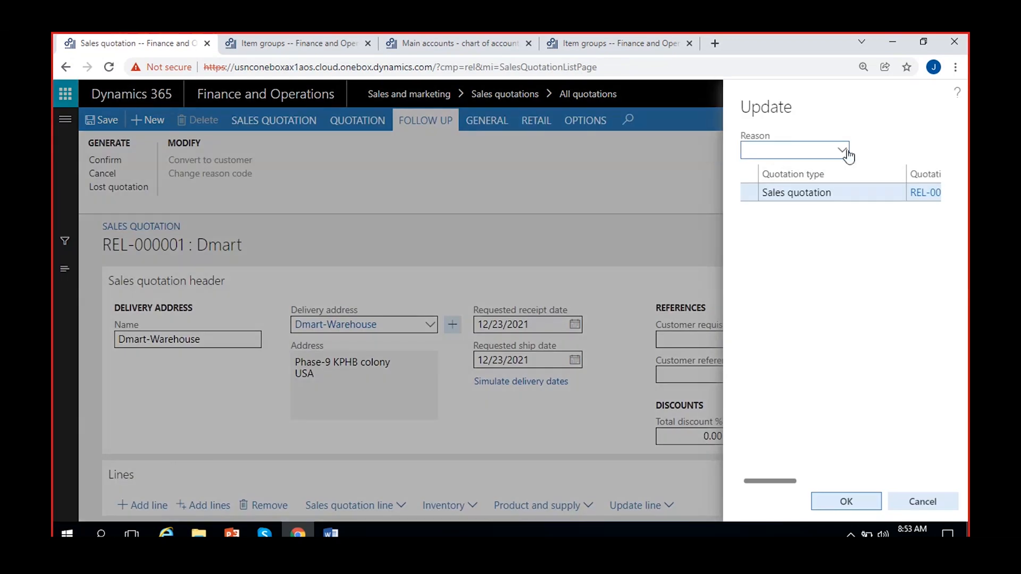
Choose a reason for the update, complete the Dmart quotation's confirmation and check the resulting notification and status.
left_click(843, 151)
left_click(750, 187)
left_click_drag(776, 481, 917, 484)
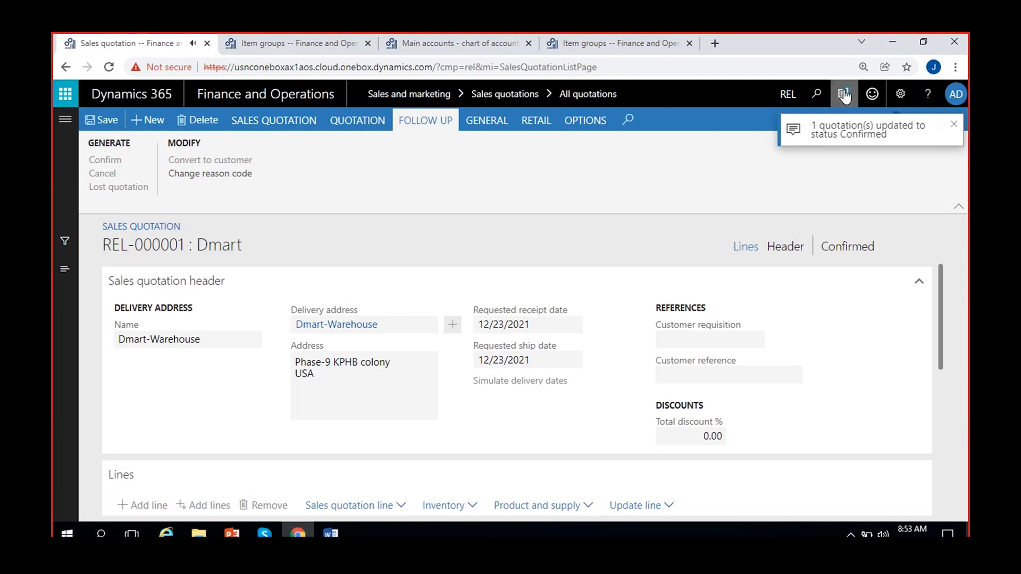
left_click(845, 94)
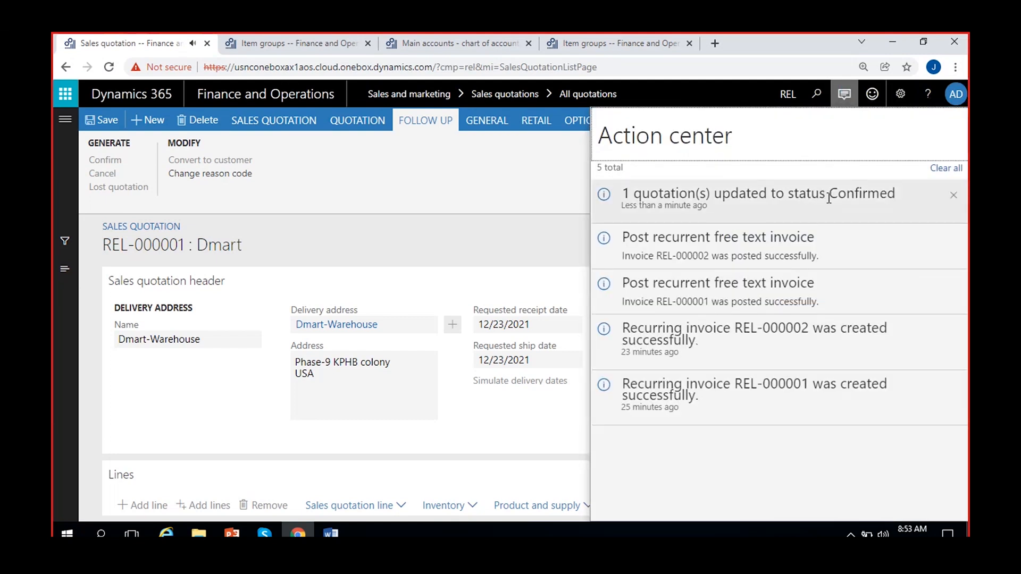
left_click(410, 168)
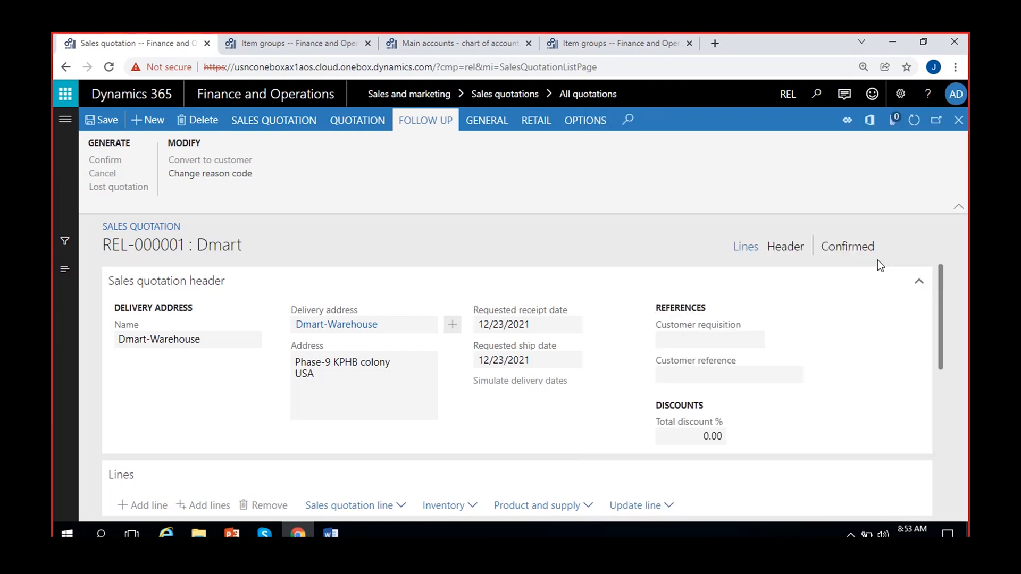
left_click_drag(821, 245, 903, 254)
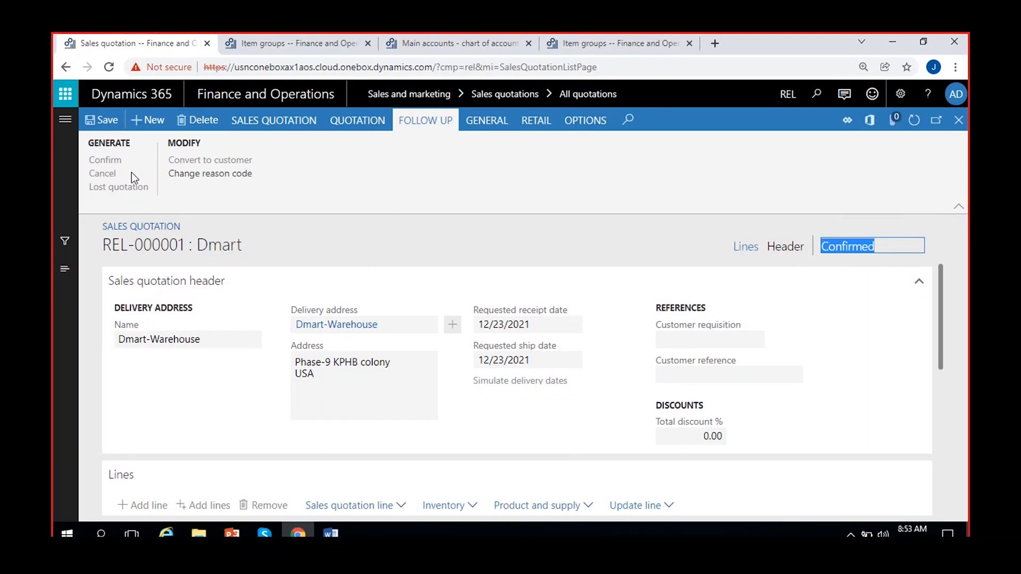
Go to the list of all sales orders, find the Dmart order and open its details.
left_click(64, 120)
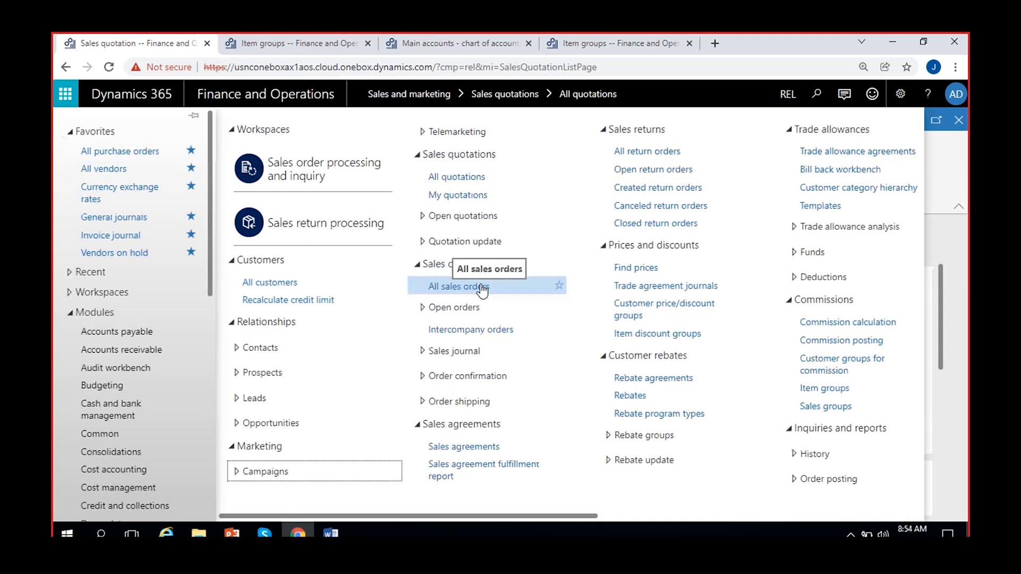
scroll(107, 250, "down", 2)
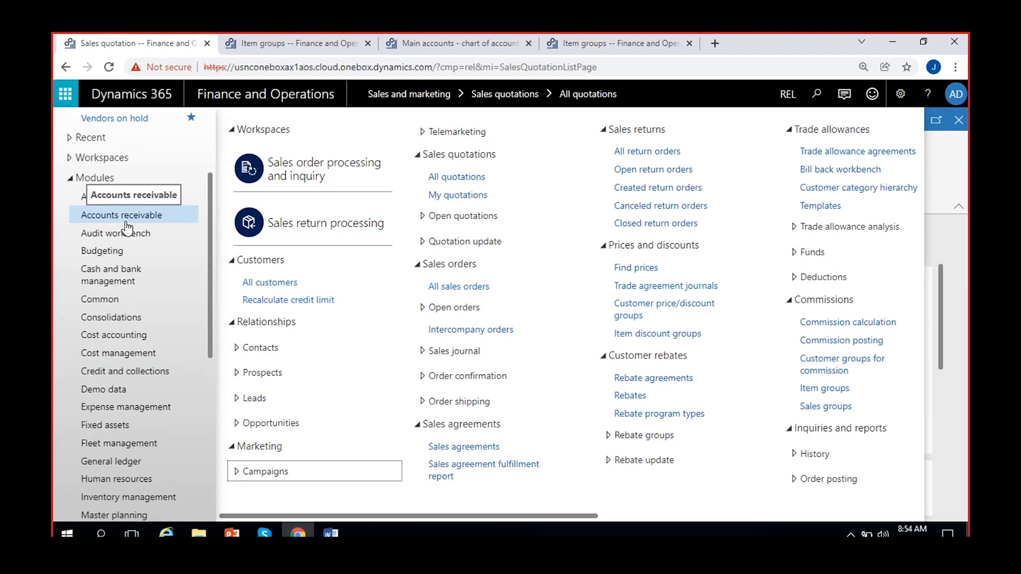
left_click(467, 287)
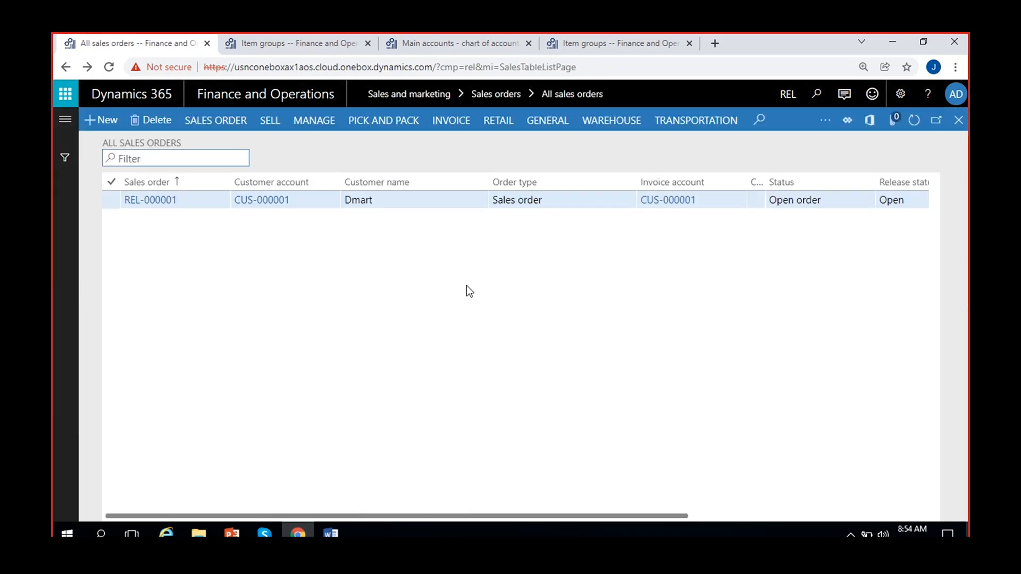
left_click_drag(186, 202, 107, 223)
left_click_drag(296, 207, 68, 258)
left_click(161, 233)
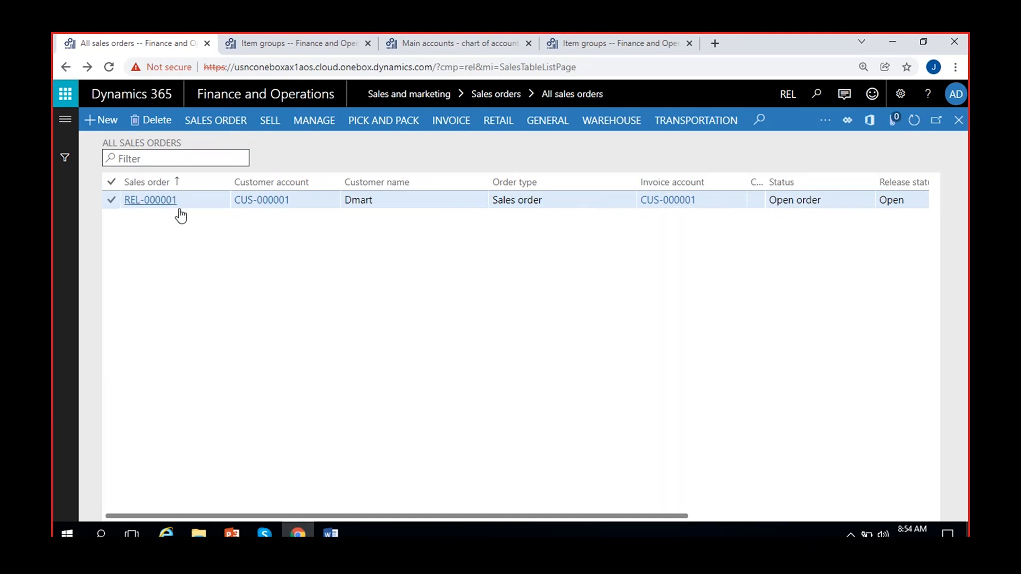
scroll(181, 216, "right", 3)
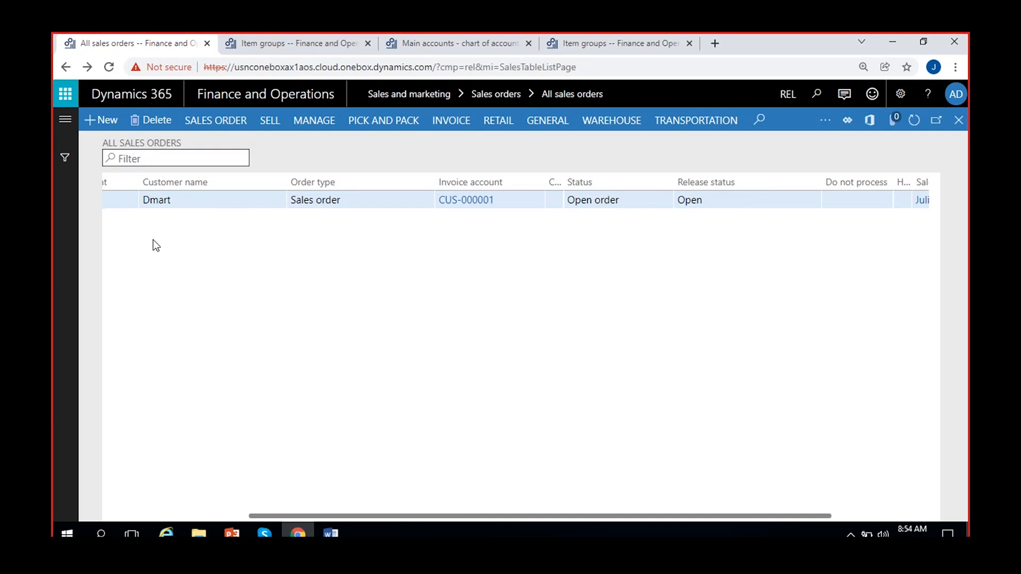
scroll(156, 245, "left", 3)
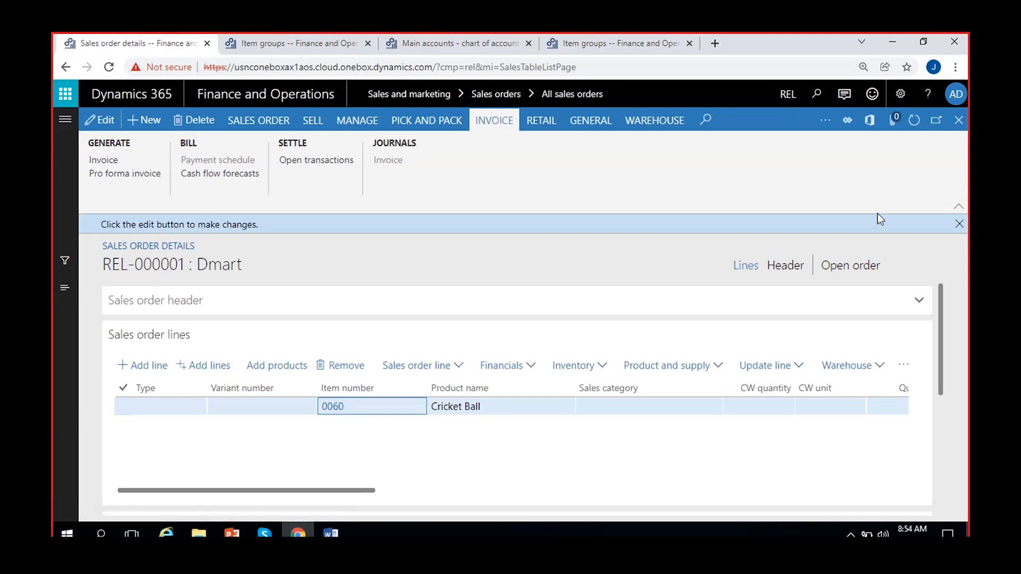
left_click(959, 224)
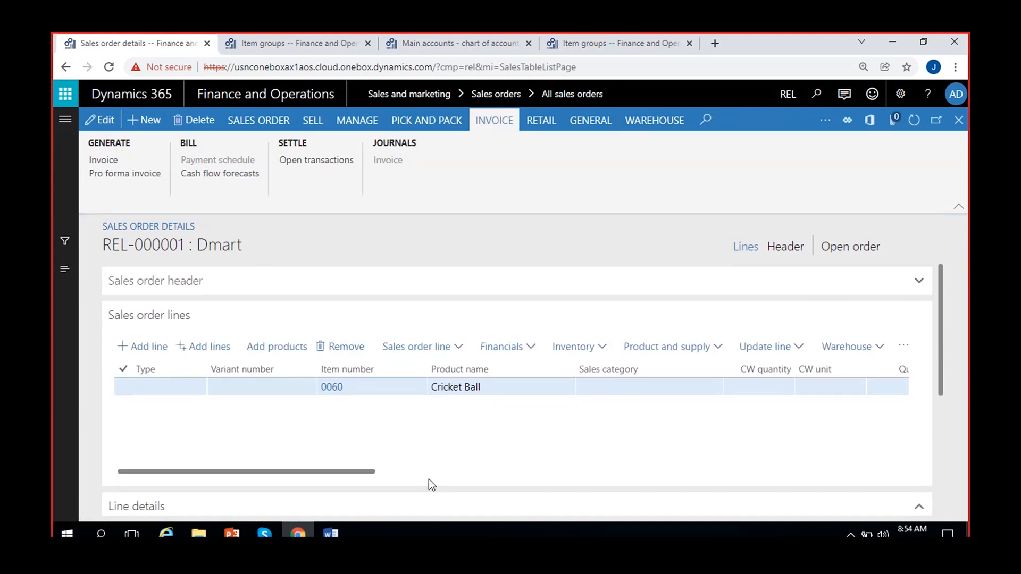
Review the Cricket Ball line of the Dmart sales order, including its quantity, unit price and net amount.
left_click(375, 393)
scroll(352, 438, "right", 5)
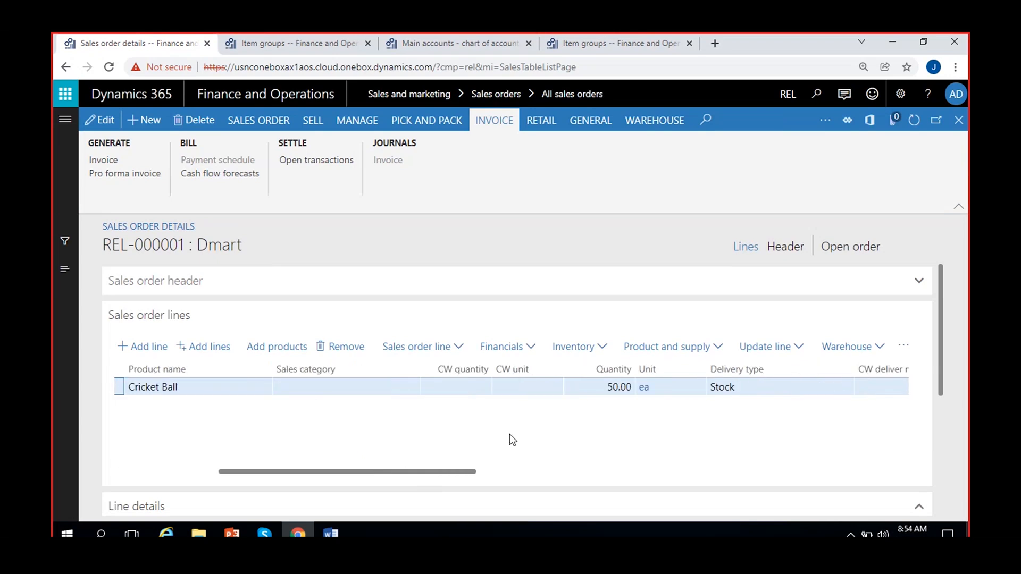
left_click(593, 385)
scroll(651, 426, "right", 3)
left_click(675, 388)
scroll(787, 423, "right", 2)
left_click(636, 388)
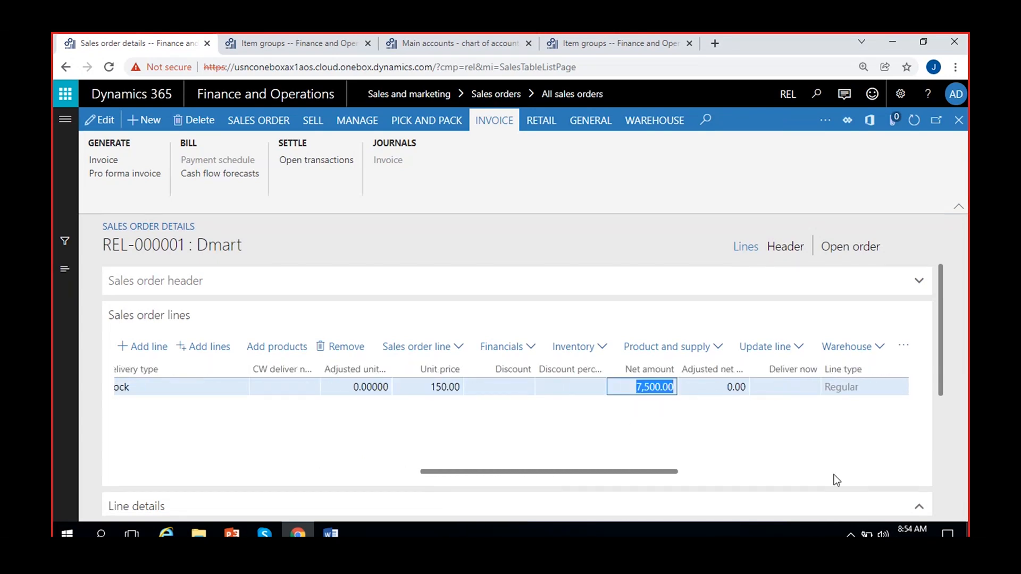
left_click_drag(939, 302, 937, 343)
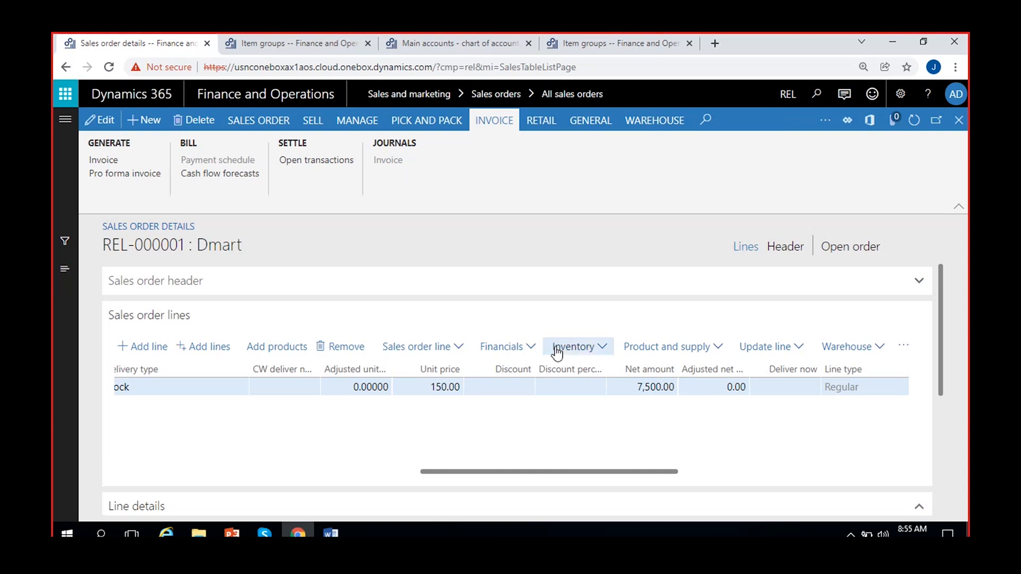
scroll(186, 460, "left", 10)
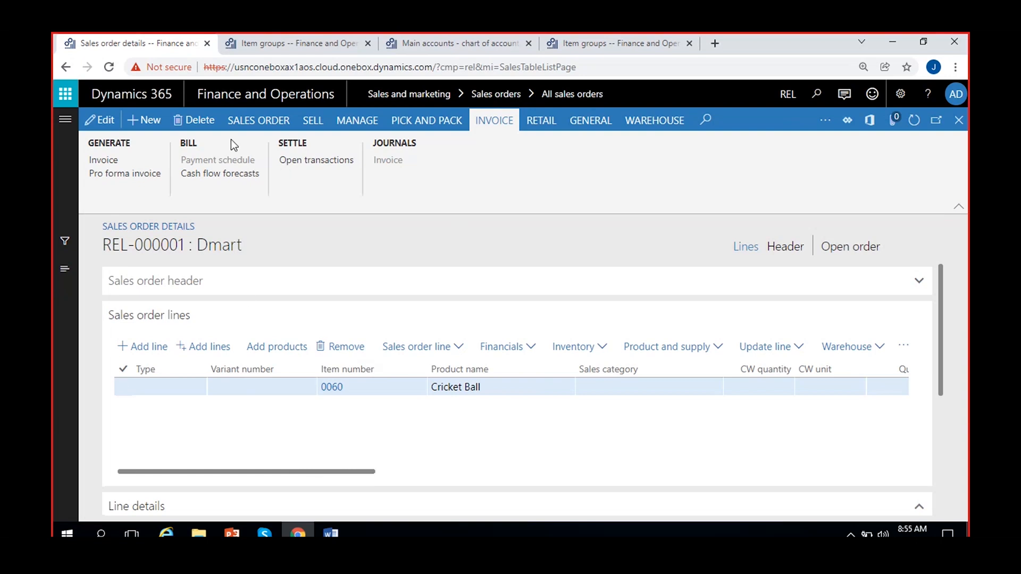
Confirm the Dmart sales order, posting the confirmation without printing it, and check the order's status and line.
left_click(311, 122)
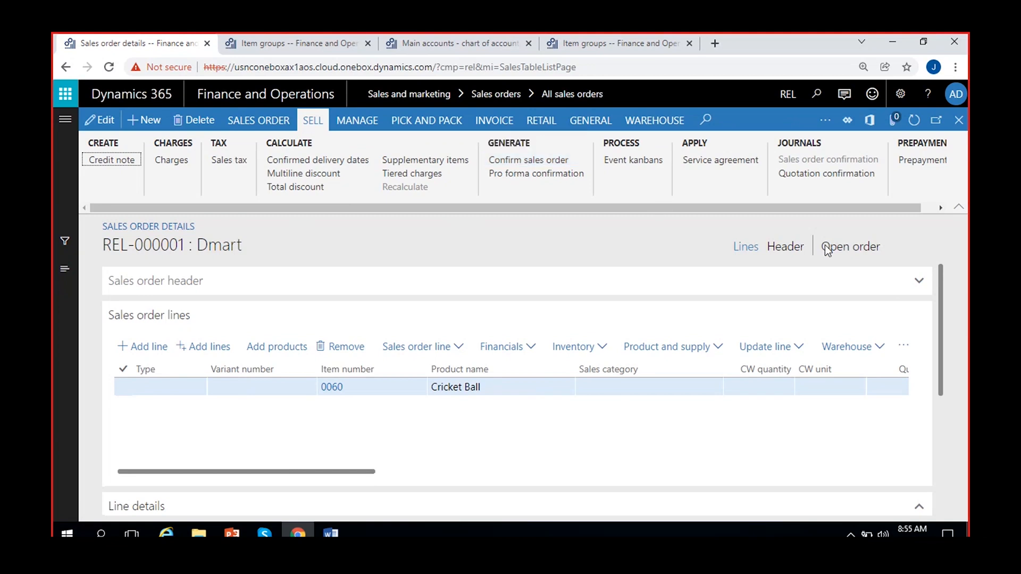
left_click(542, 160)
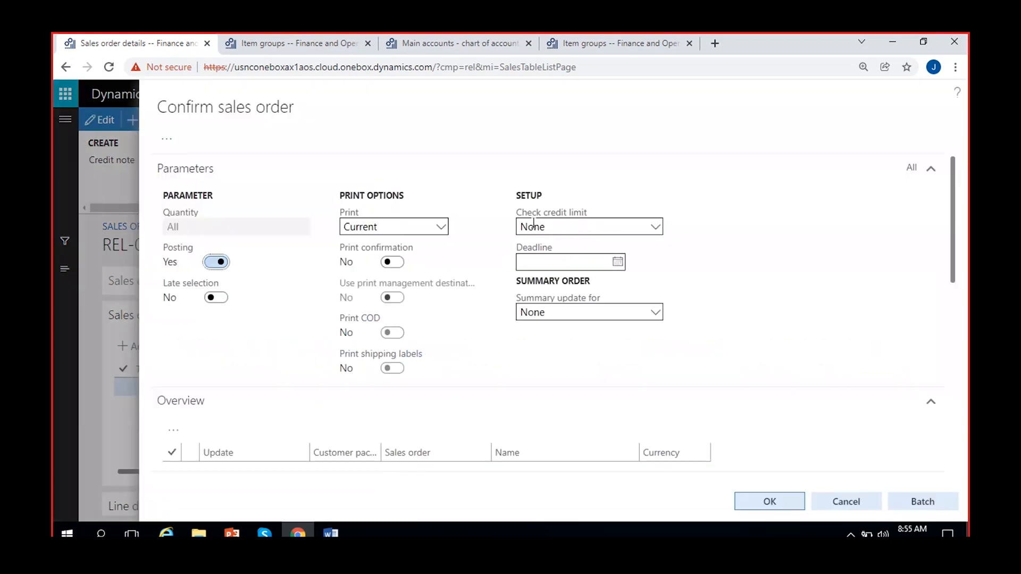
scroll(764, 364, "down", 5)
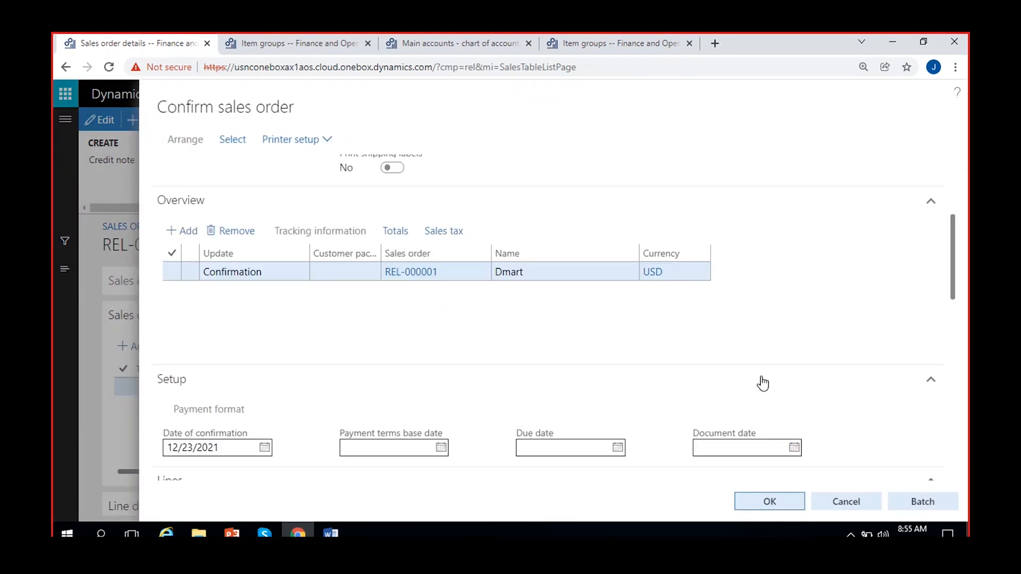
scroll(766, 449, "right", 3)
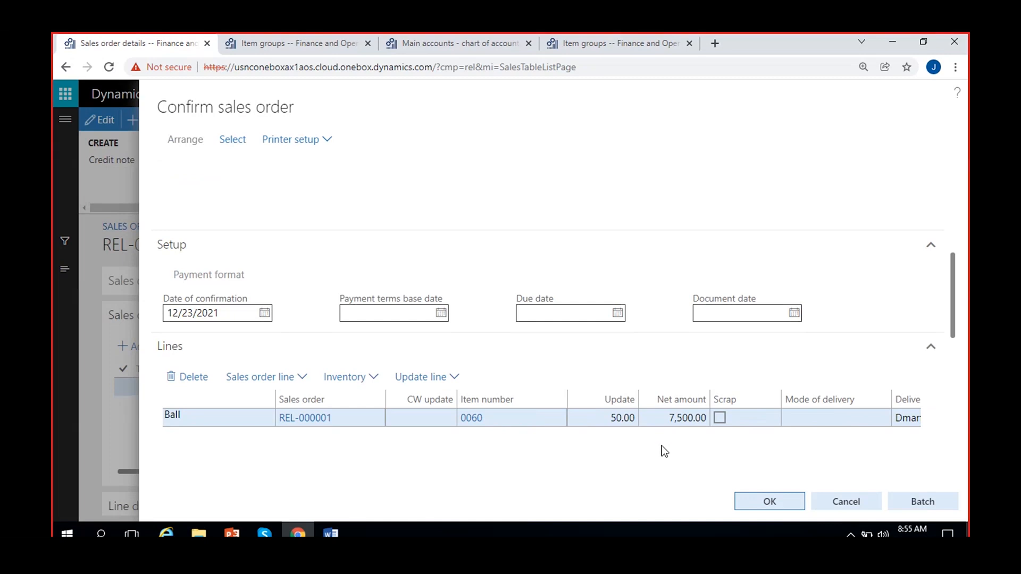
scroll(755, 467, "right", 2)
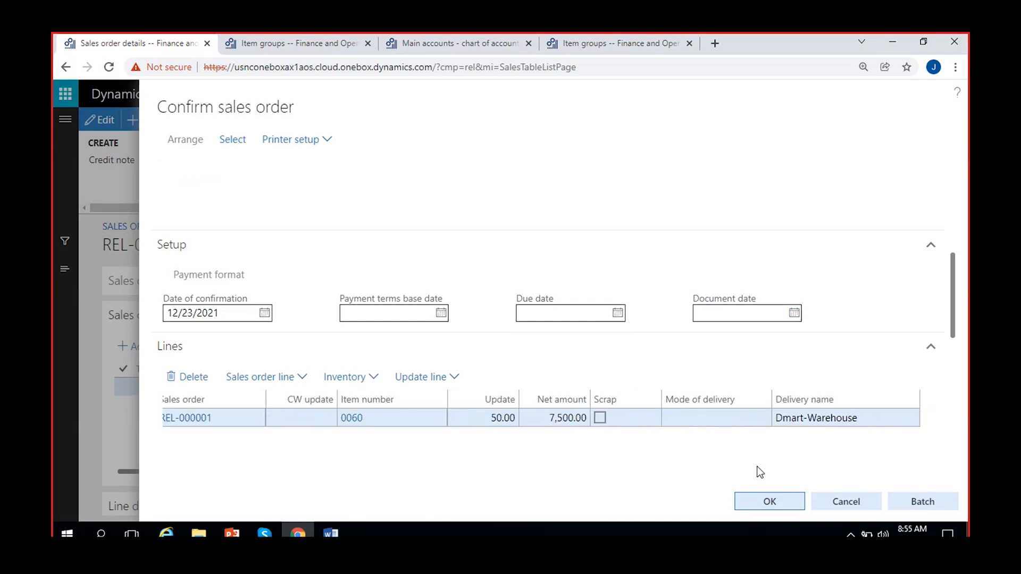
left_click(773, 497)
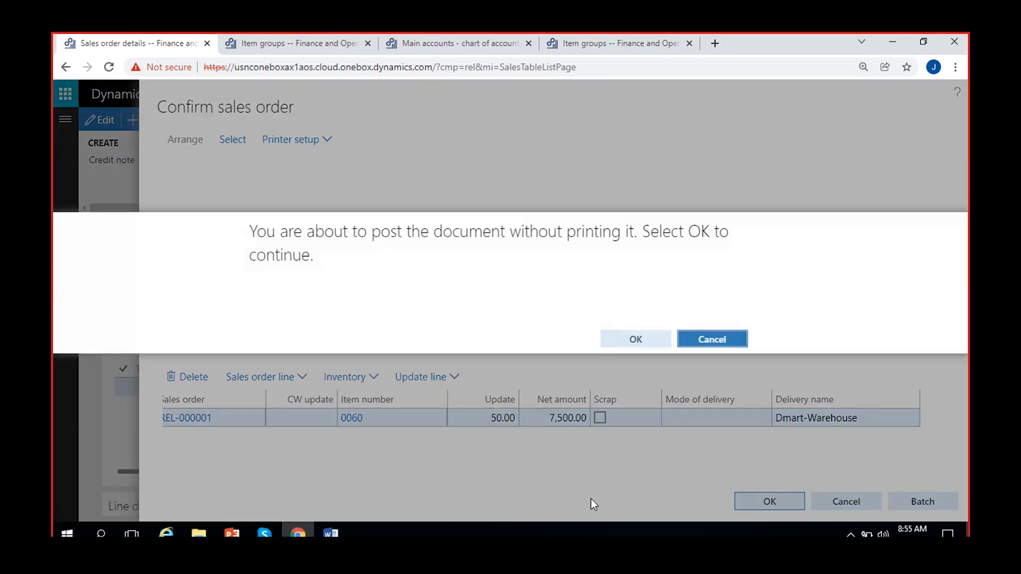
left_click(643, 341)
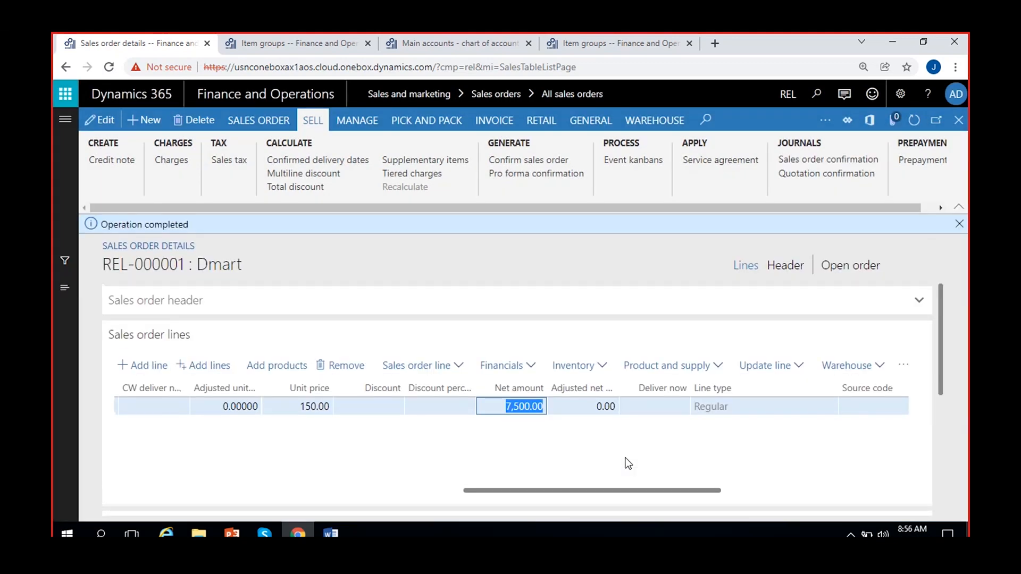
left_click(960, 224)
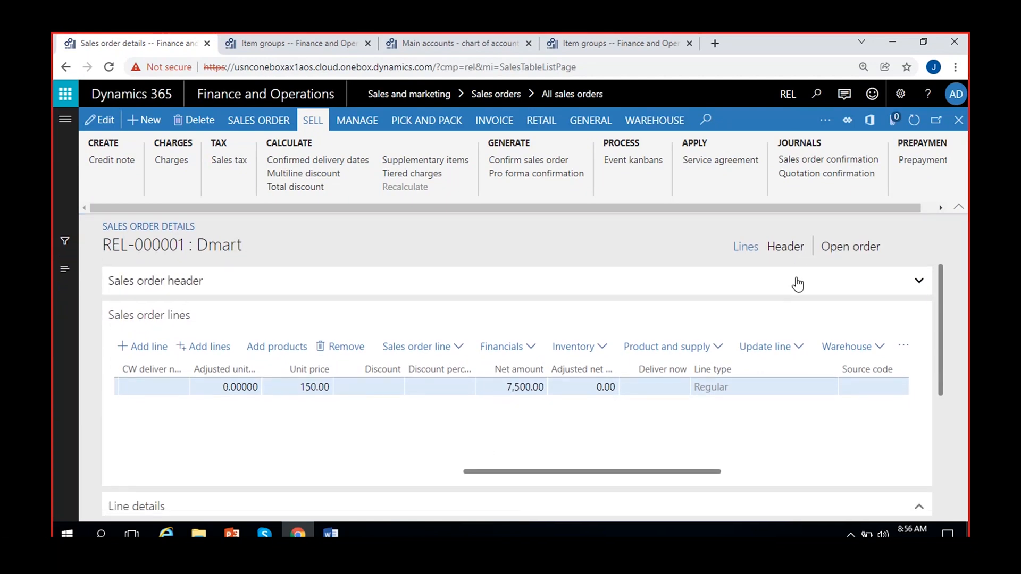
left_click(828, 248)
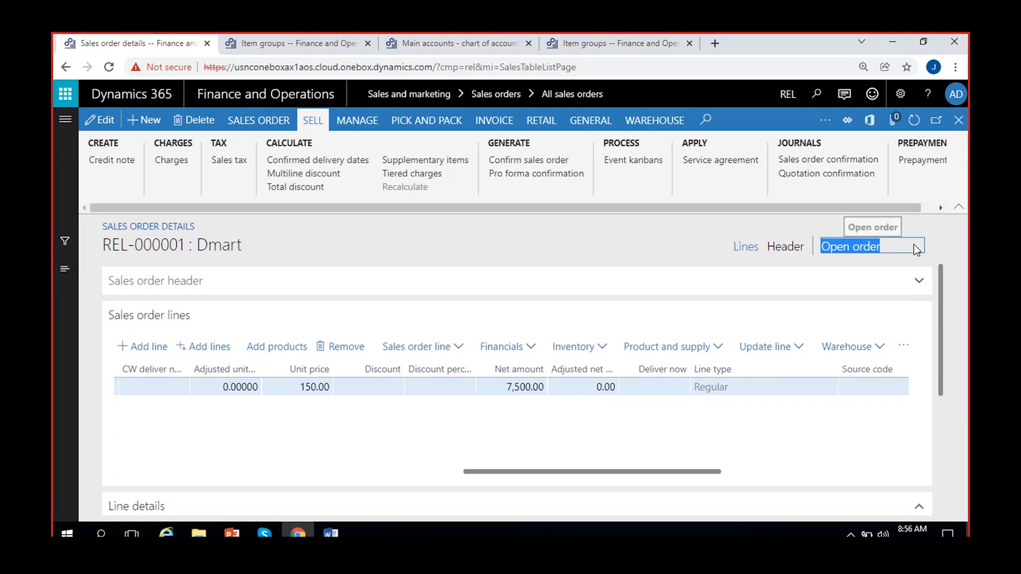
left_click_drag(696, 472, 364, 472)
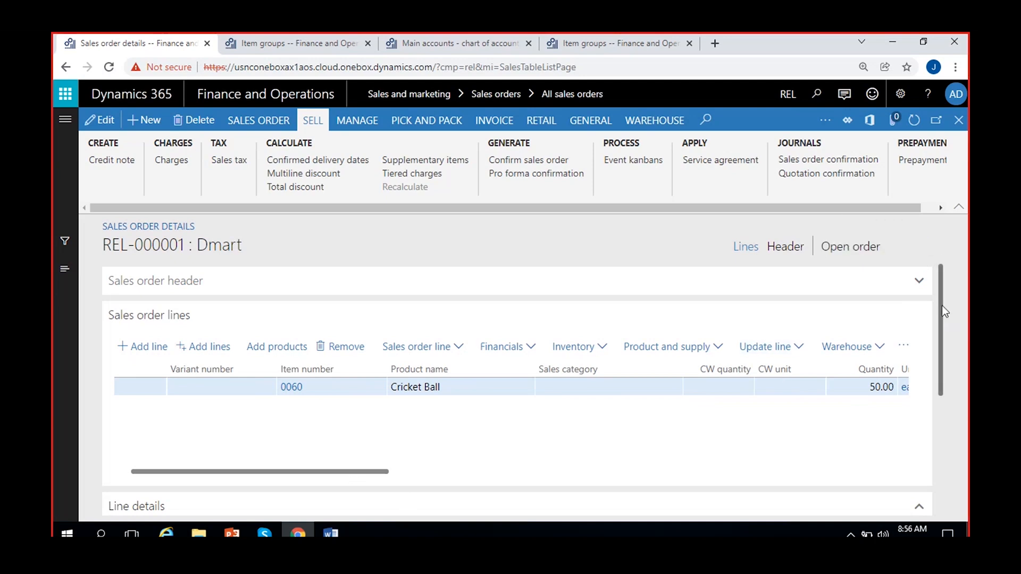
Generate the picking list for the Dmart sales order with quantity All and post it without printing.
left_click(427, 122)
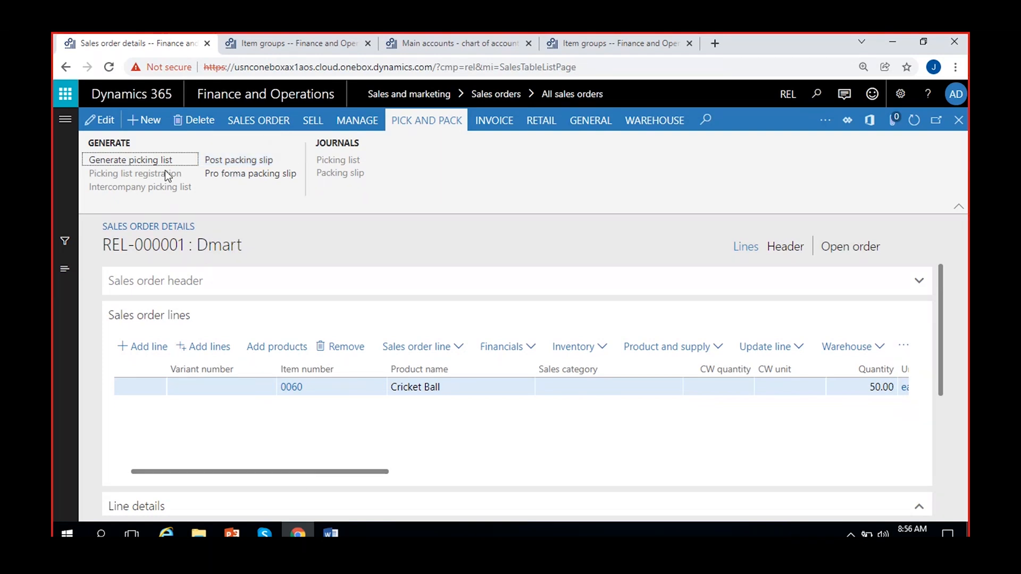
left_click(122, 161)
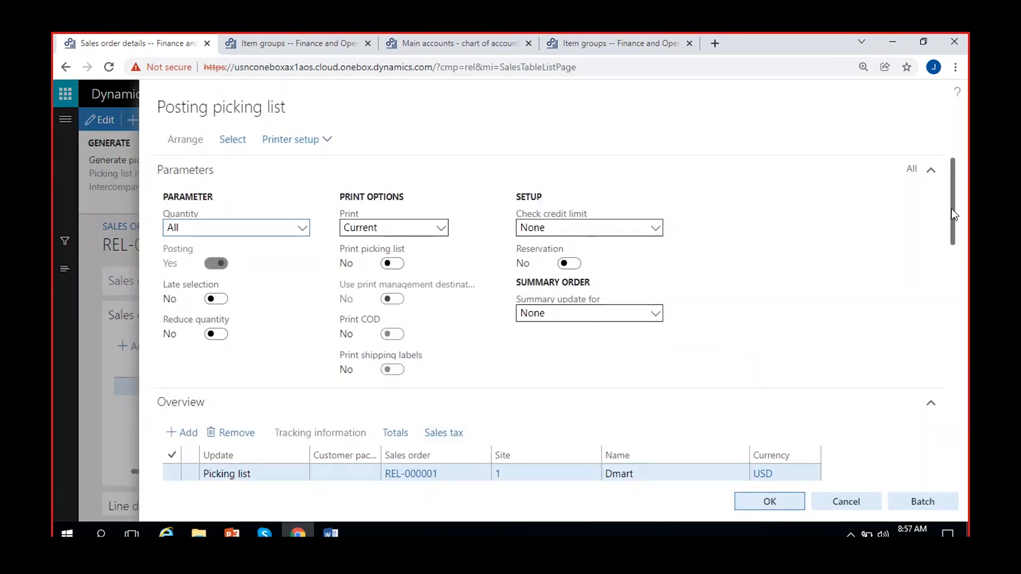
scroll(960, 223, "down", 1)
scroll(960, 223, "down", 3)
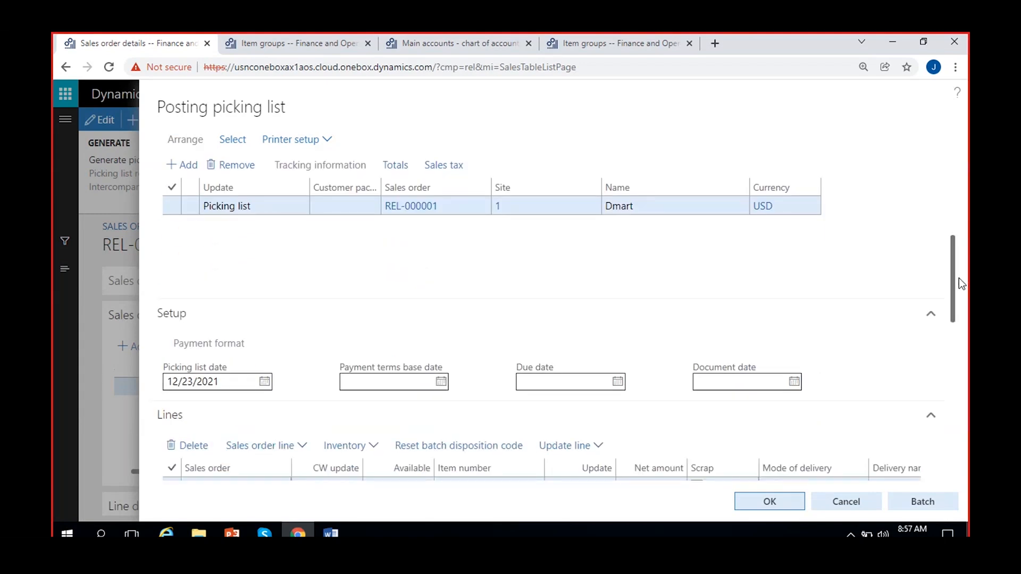
left_click_drag(959, 281, 965, 352)
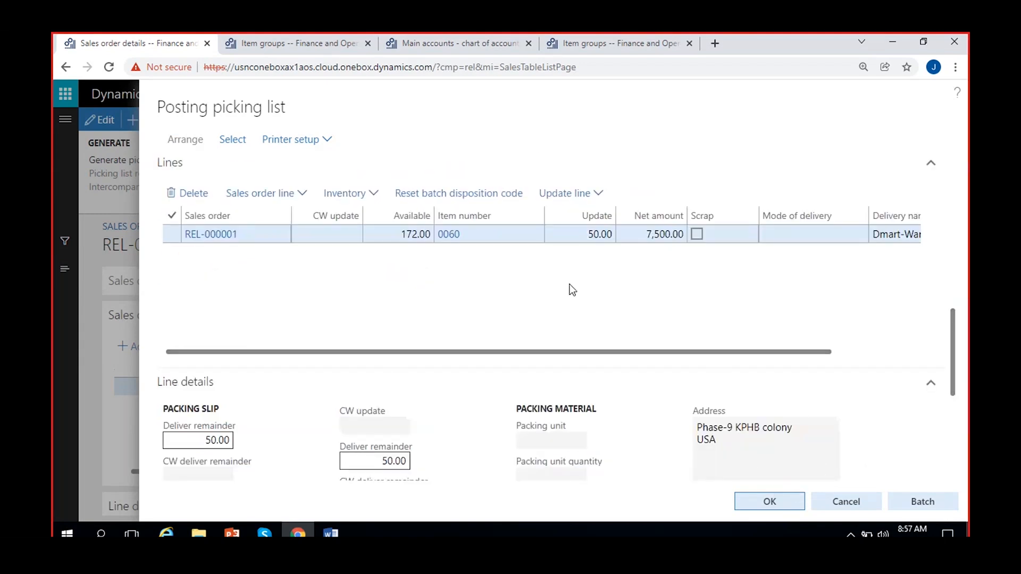
left_click(766, 502)
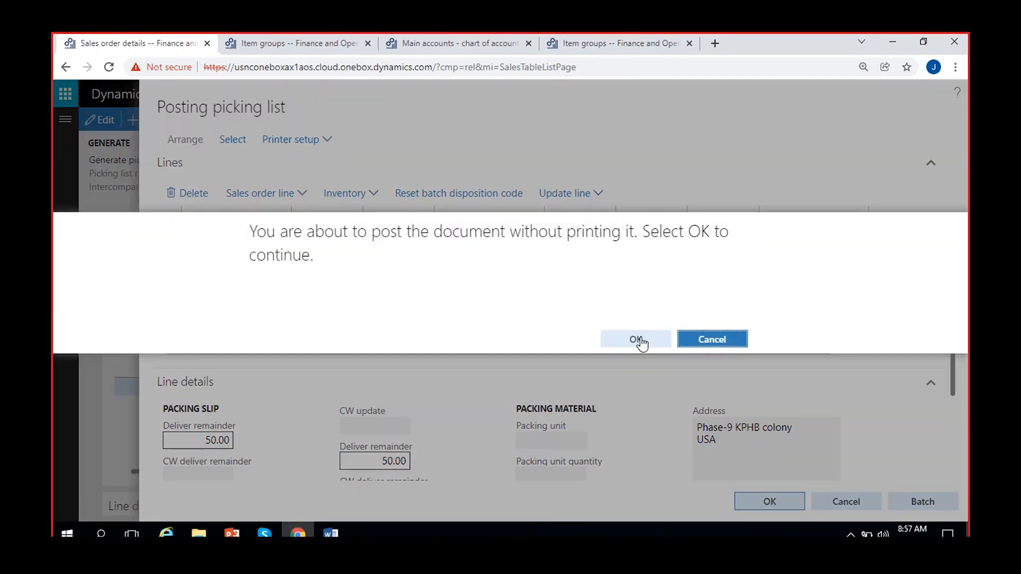
left_click(658, 343)
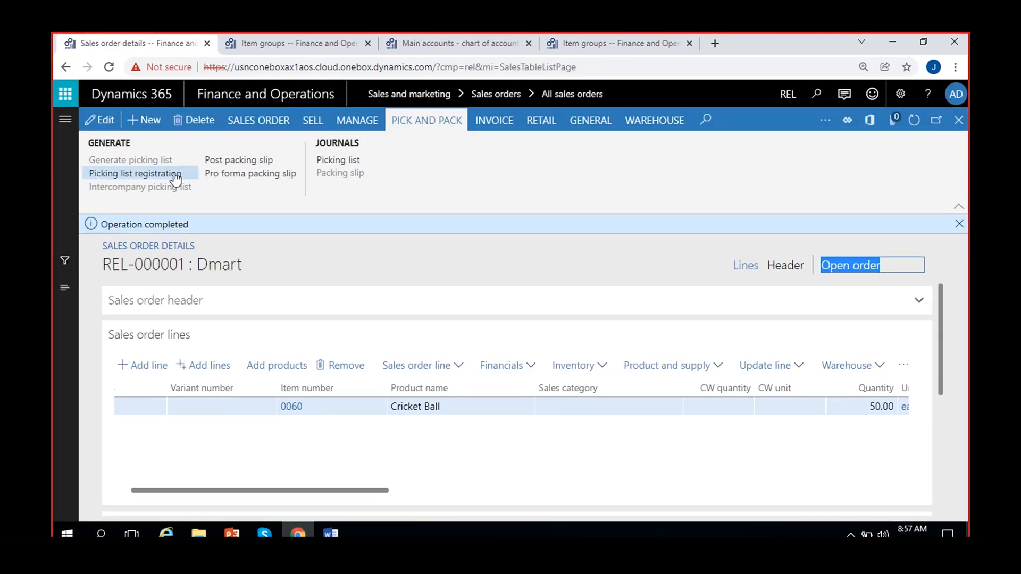
Register the Cricket Ball line on the picking list as picked and return to the Dmart sales order.
left_click(139, 176)
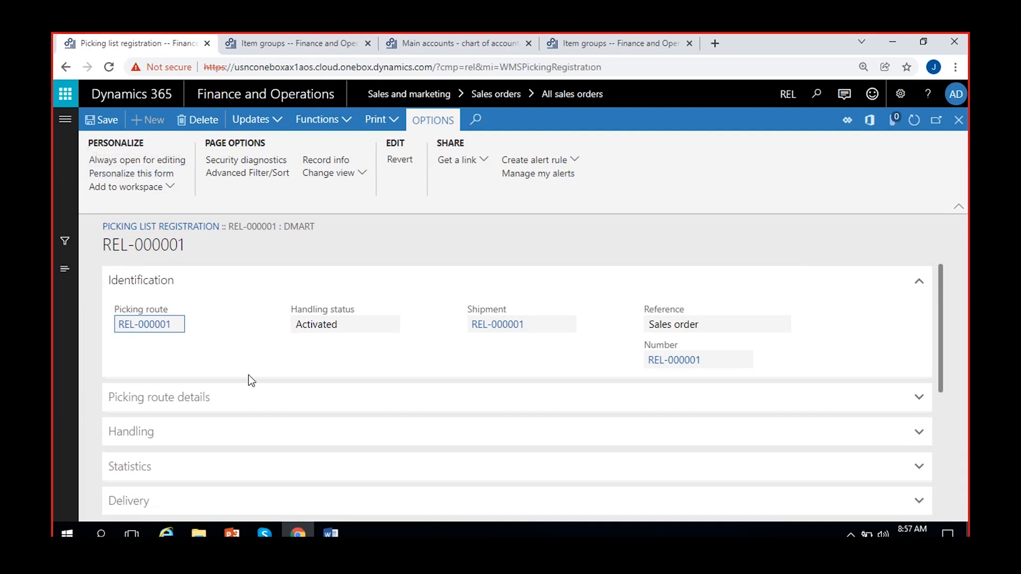
scroll(287, 367, "down", 5)
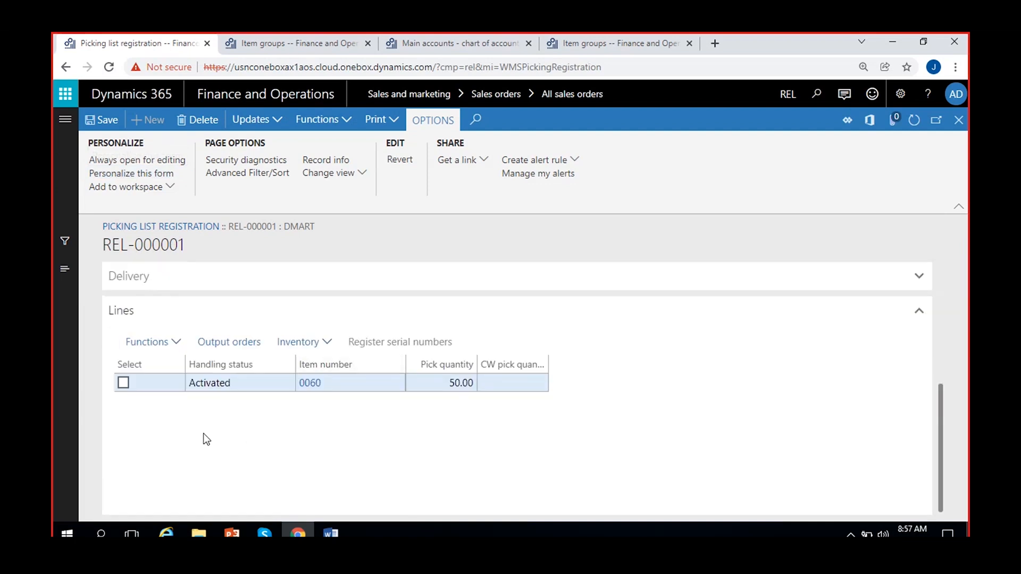
left_click(123, 383)
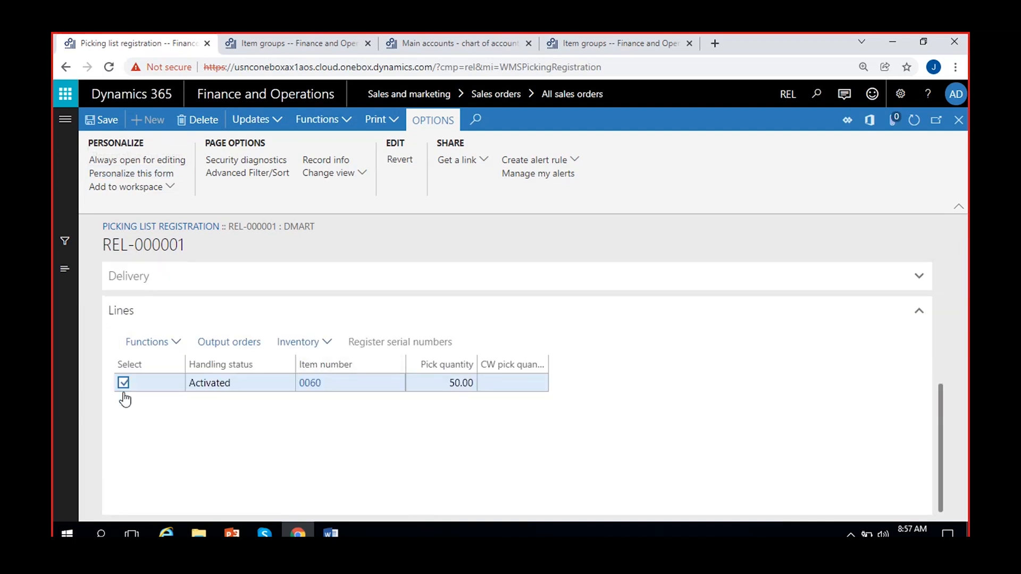
left_click(282, 120)
left_click(269, 142)
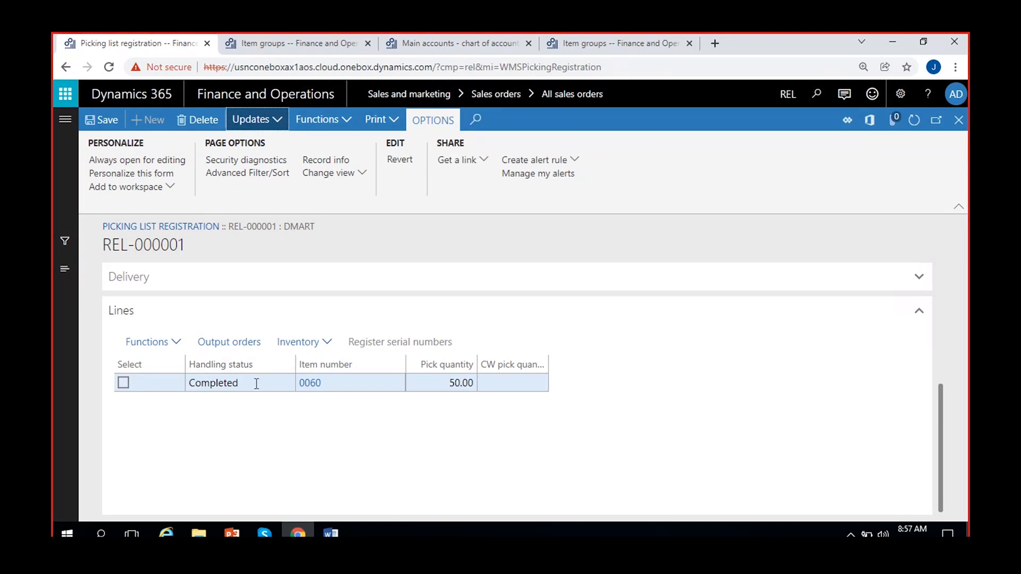
left_click(959, 120)
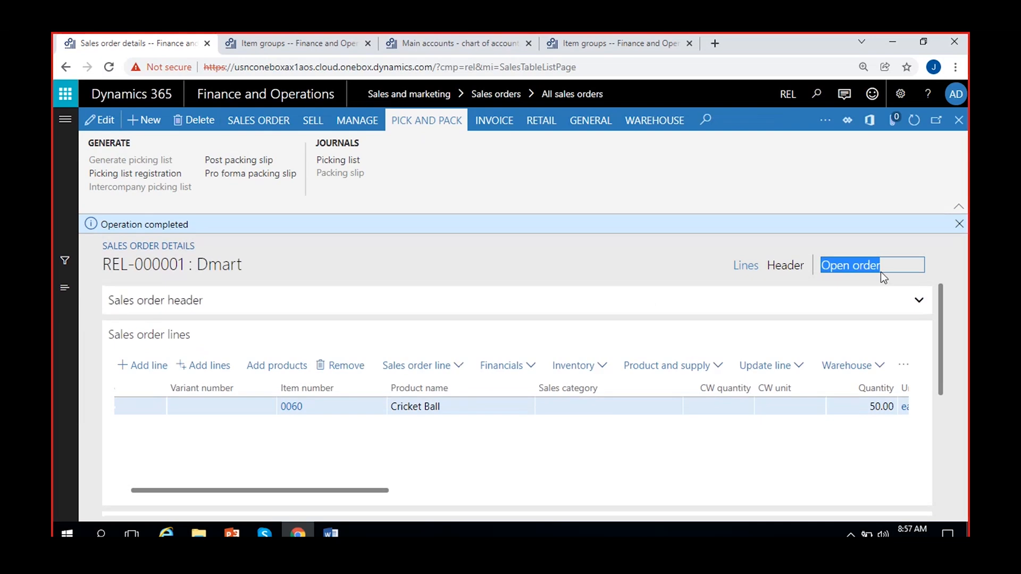
left_click(960, 224)
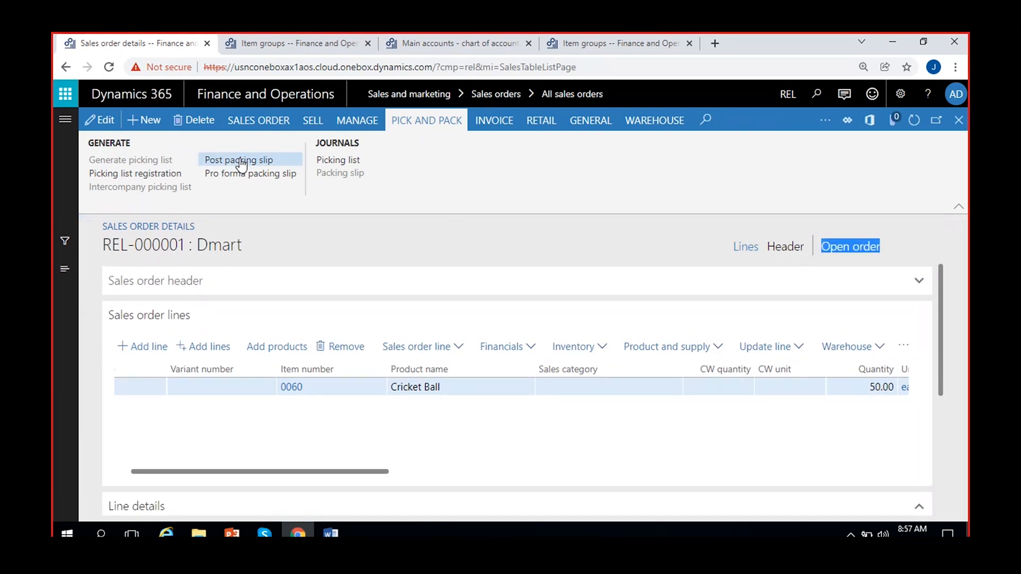
Review the Cricket Ball line and delivery details on the Dmart order's packing slip, and post the packing slip without printing.
left_click(241, 161)
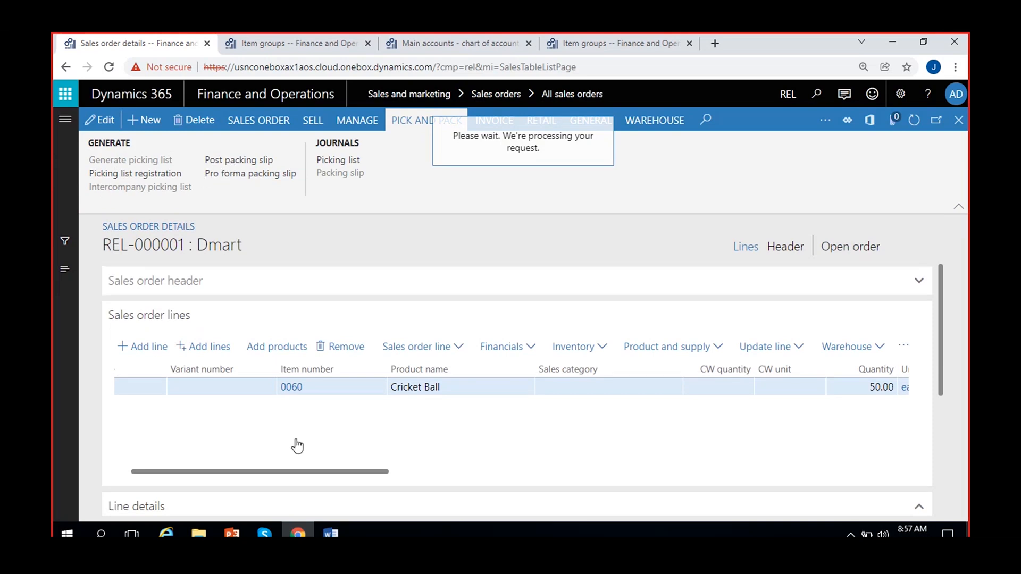
scroll(550, 354, "down", 7)
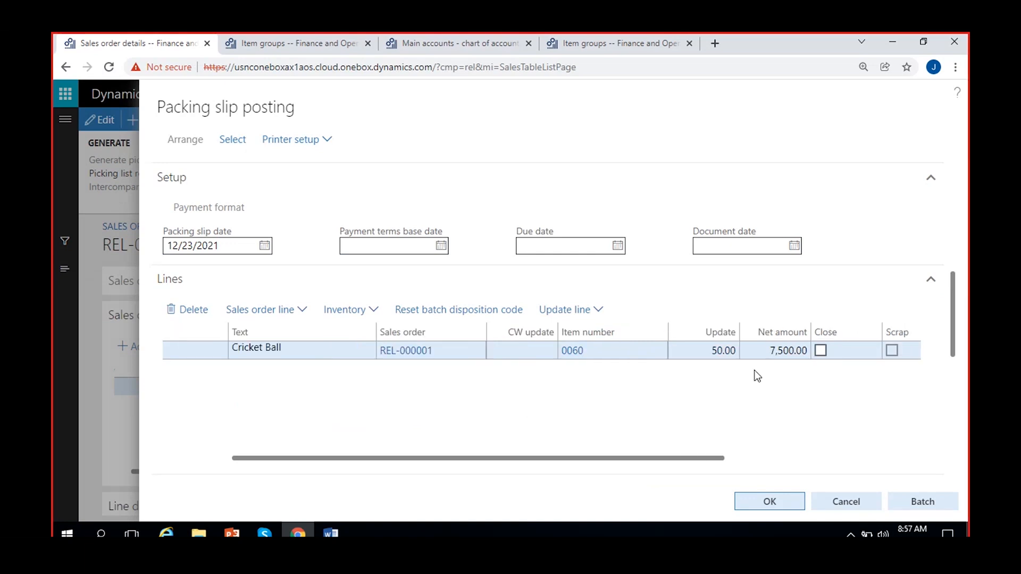
left_click(713, 350)
left_click(790, 352)
scroll(621, 416, "right", 5)
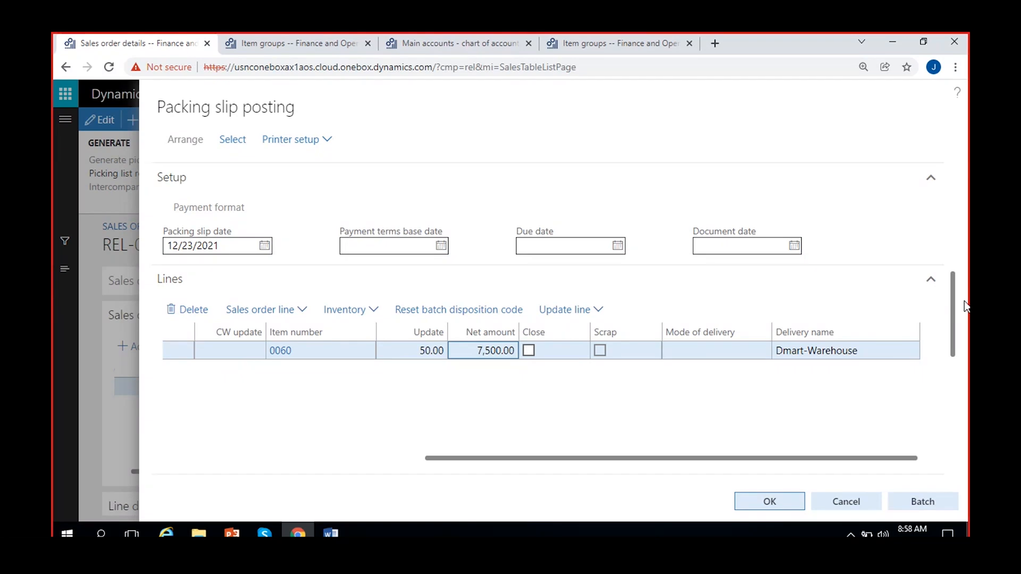
left_click_drag(954, 289, 963, 362)
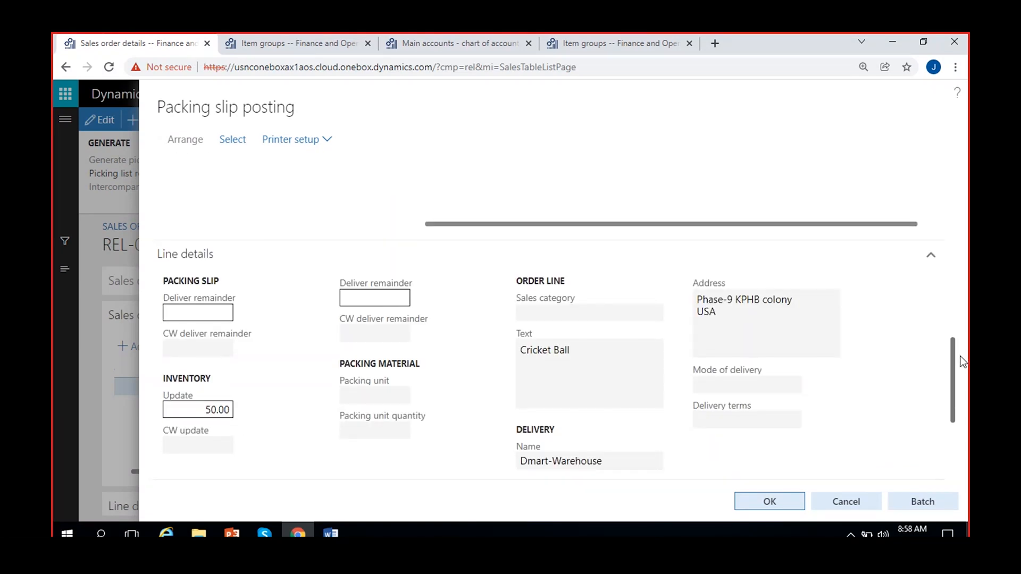
scroll(963, 361, "up", 10)
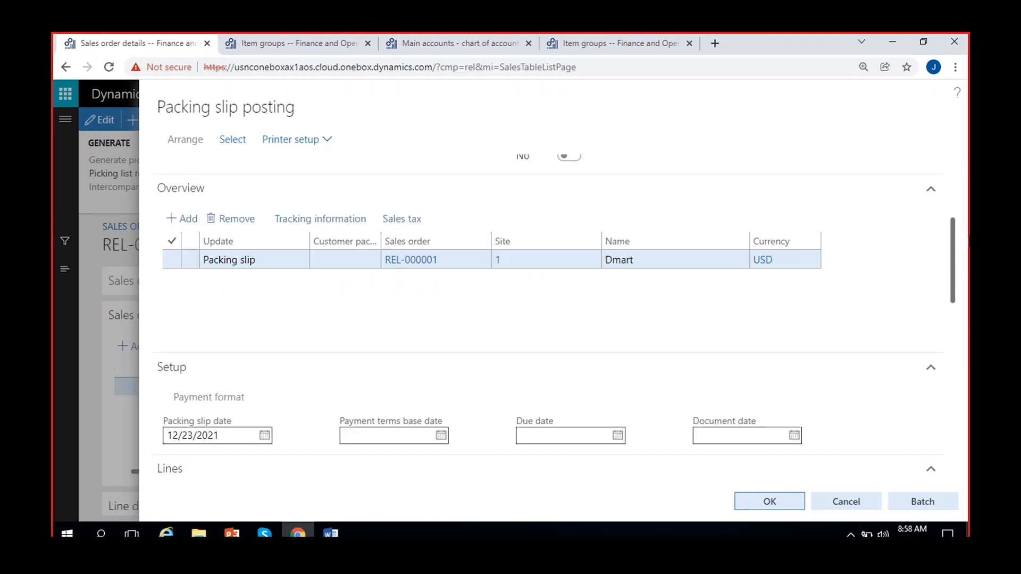
scroll(962, 391, "down", 10)
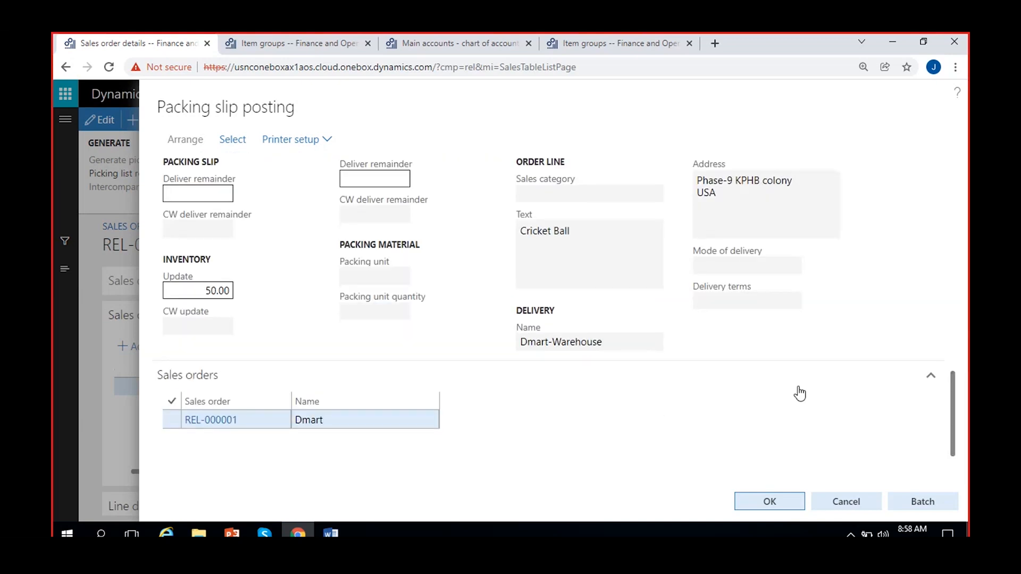
mouse_move(954, 428)
left_mouse_down()
mouse_move(960, 306)
mouse_move(965, 426)
left_mouse_up()
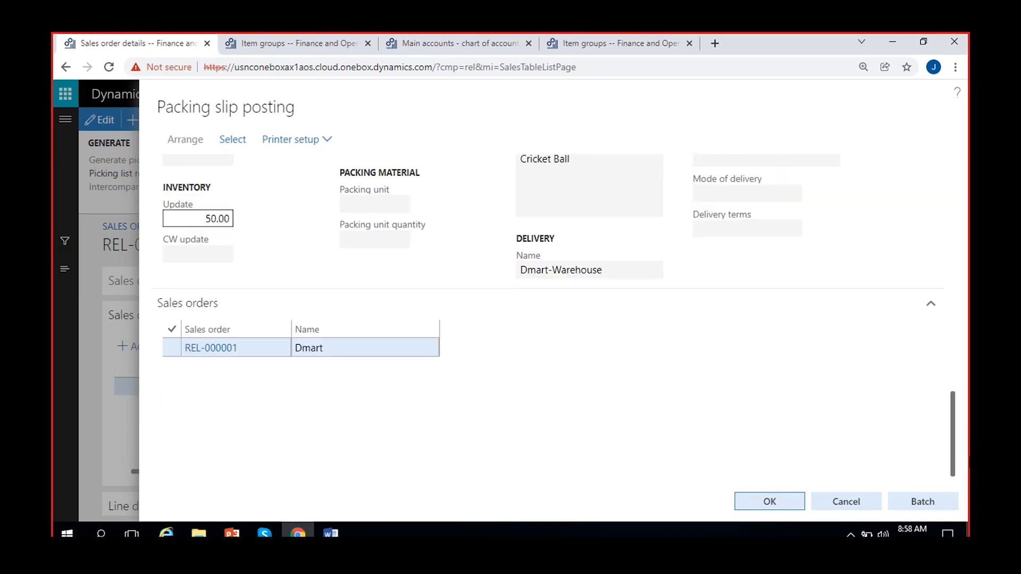
left_click(772, 500)
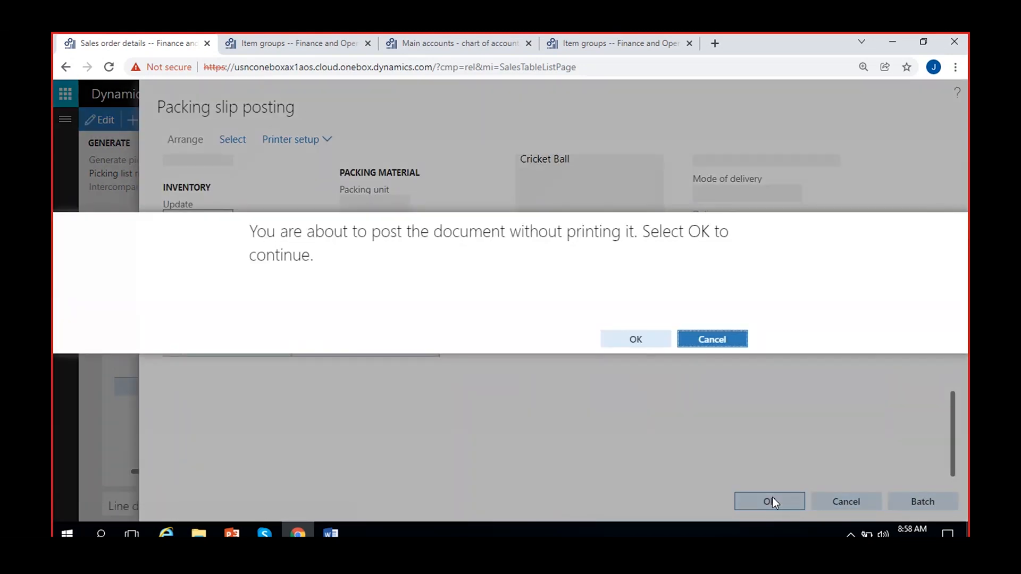
left_click(637, 343)
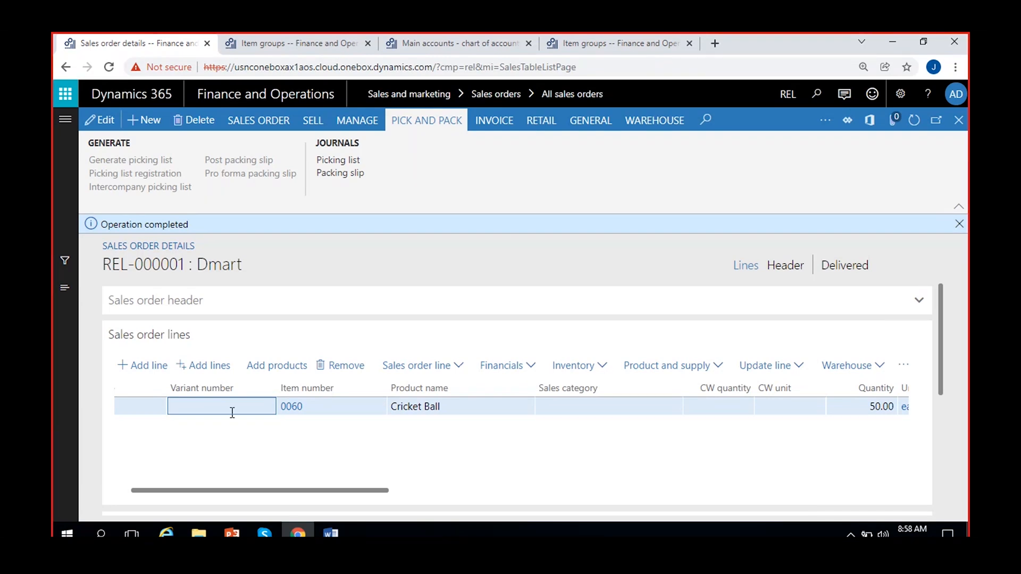
left_click(959, 223)
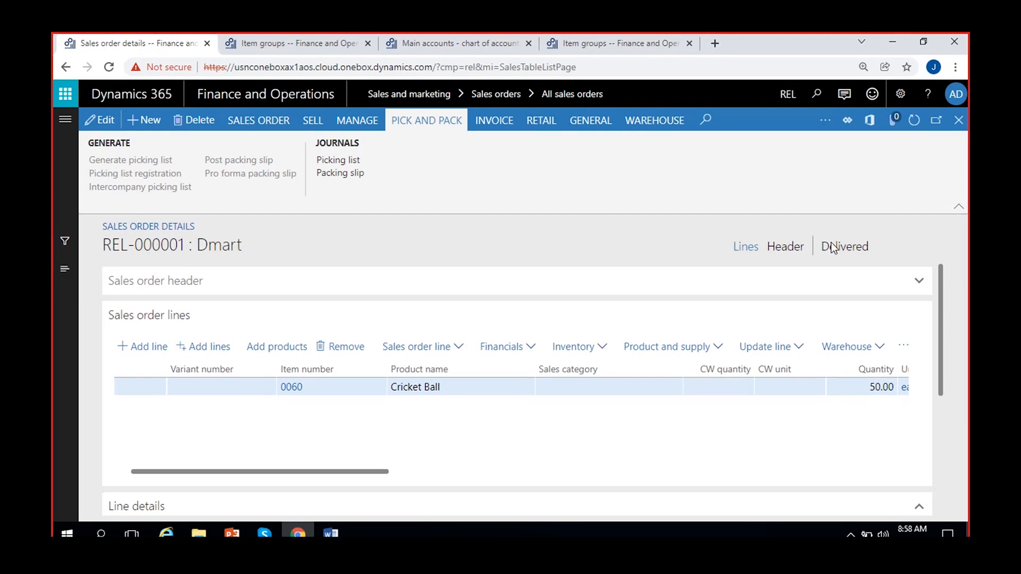
left_click(841, 247)
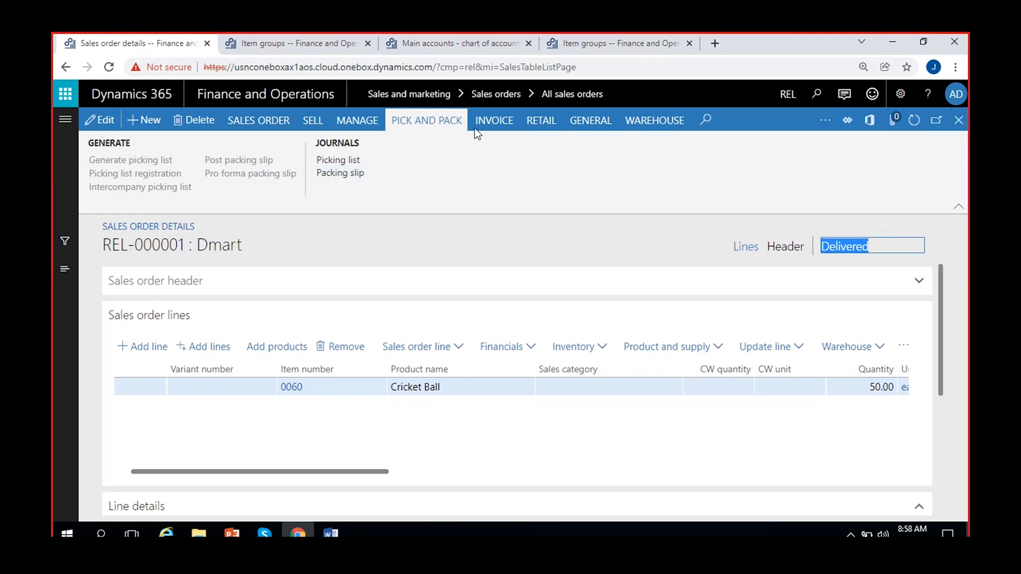
View the voucher transactions of the Dmart order's packing slip from its packing slip journal.
left_click(340, 177)
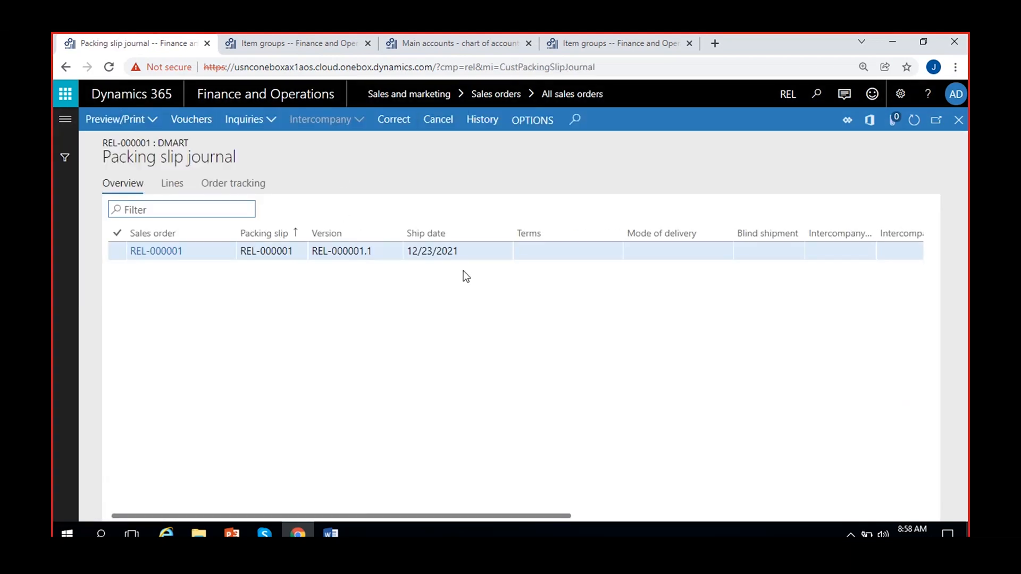
left_click(531, 250)
left_click(186, 121)
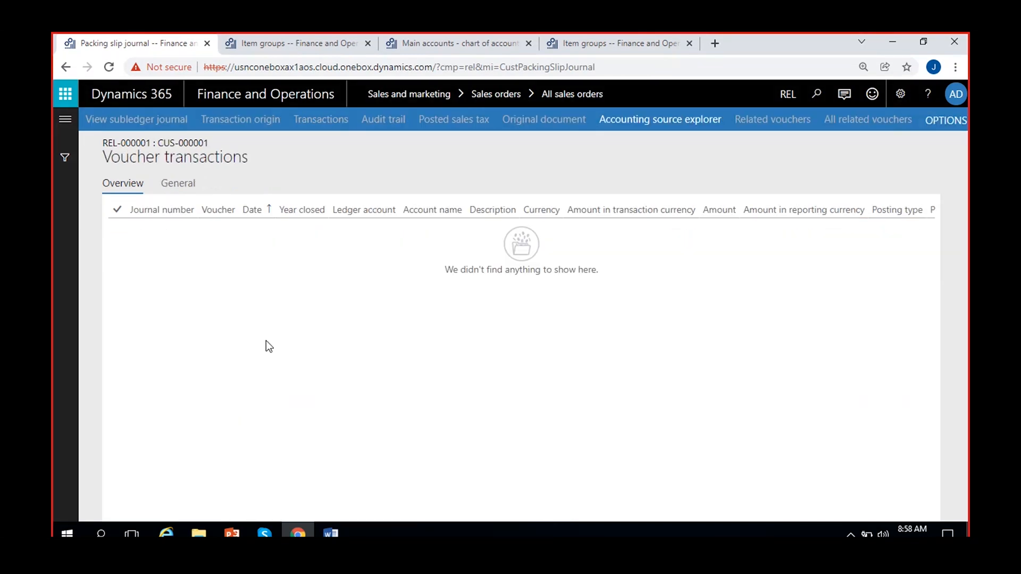
left_click(960, 120)
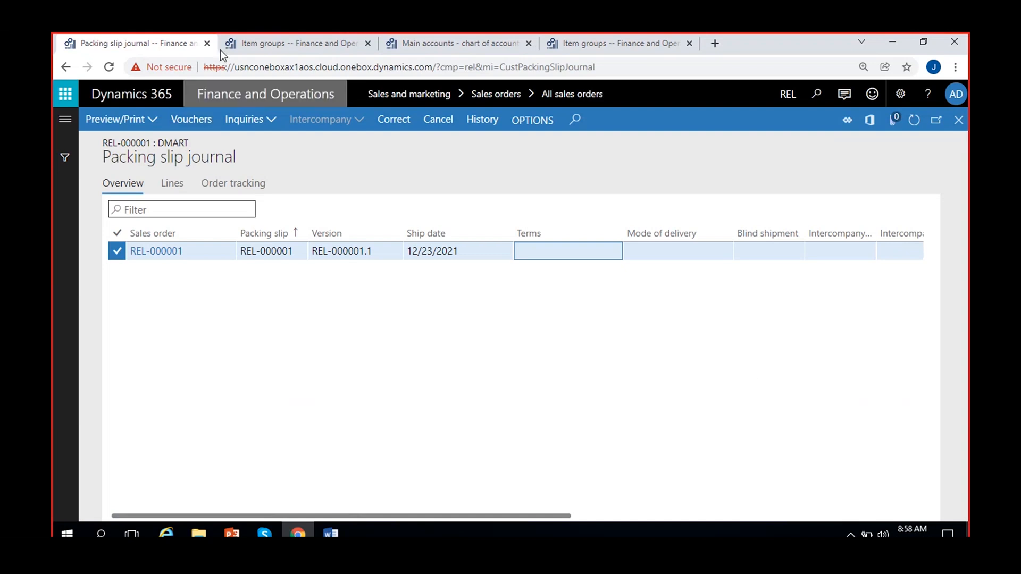
In the Accounts receivable parameters for updates, enable Post packing slip in ledger and Automatic reduction, packing slip.
left_click(289, 43)
left_click(64, 122)
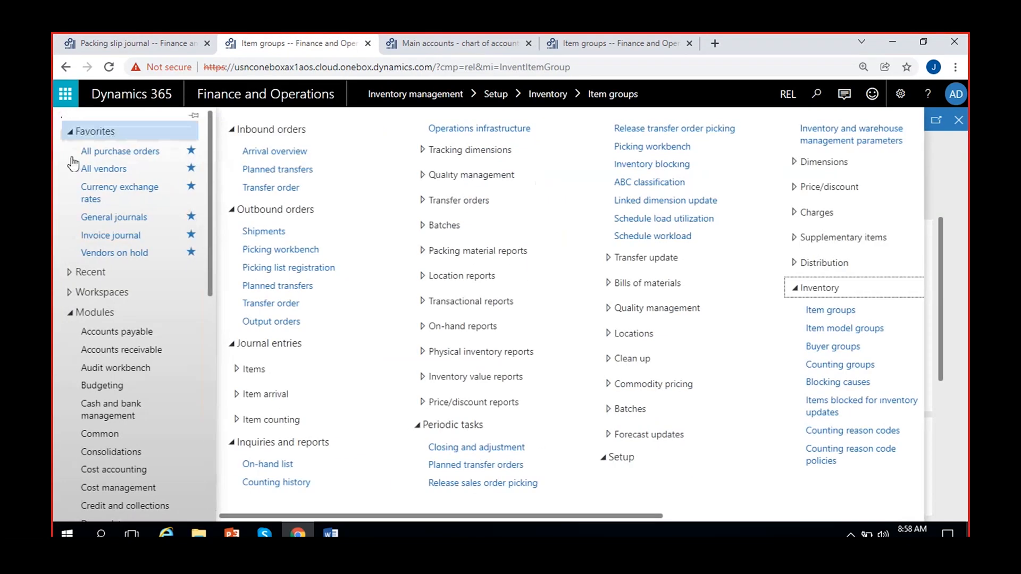
left_click(118, 355)
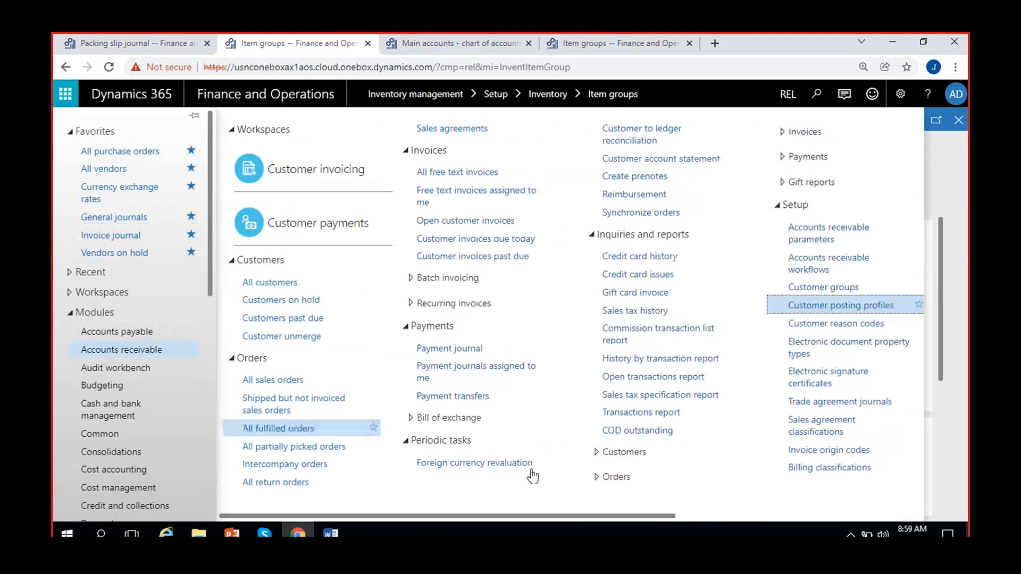
left_click_drag(609, 516, 841, 519)
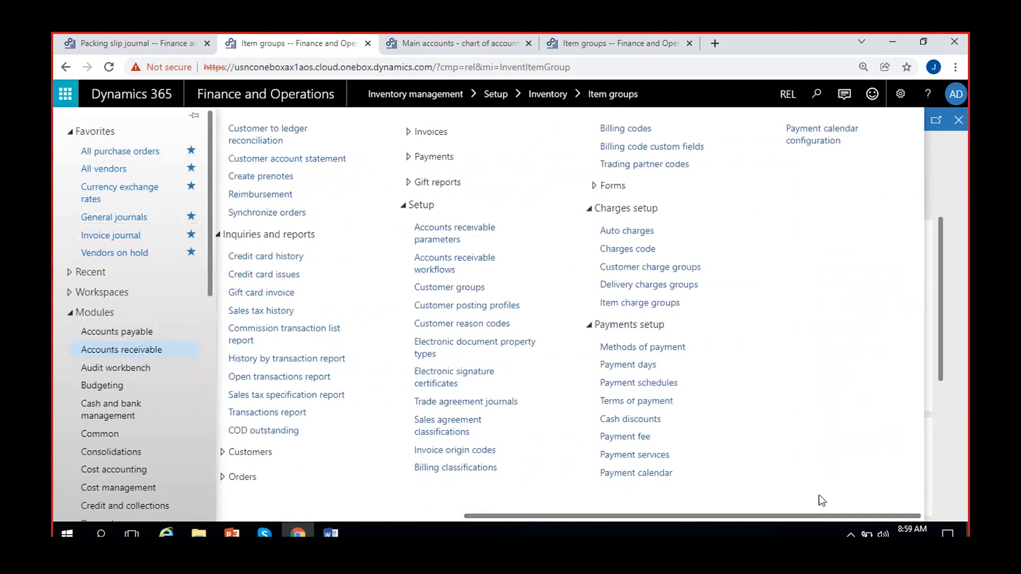
left_click(466, 248)
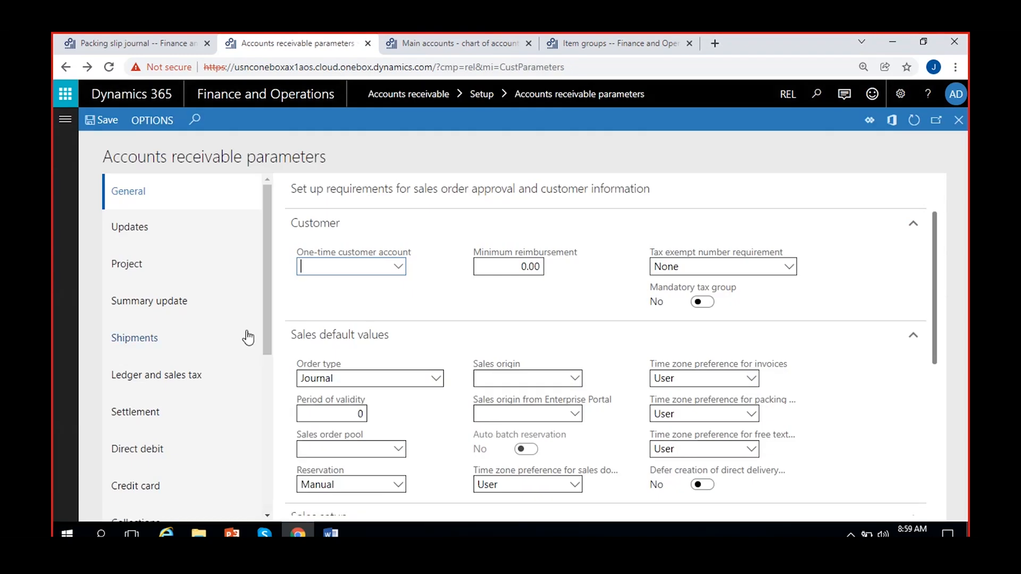
left_click(161, 241)
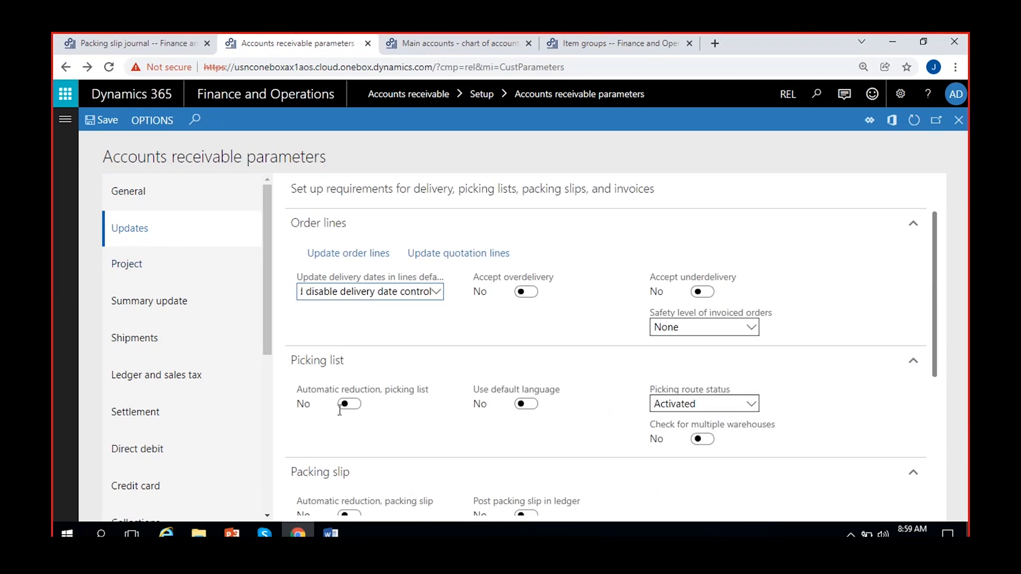
scroll(430, 426, "down", 3)
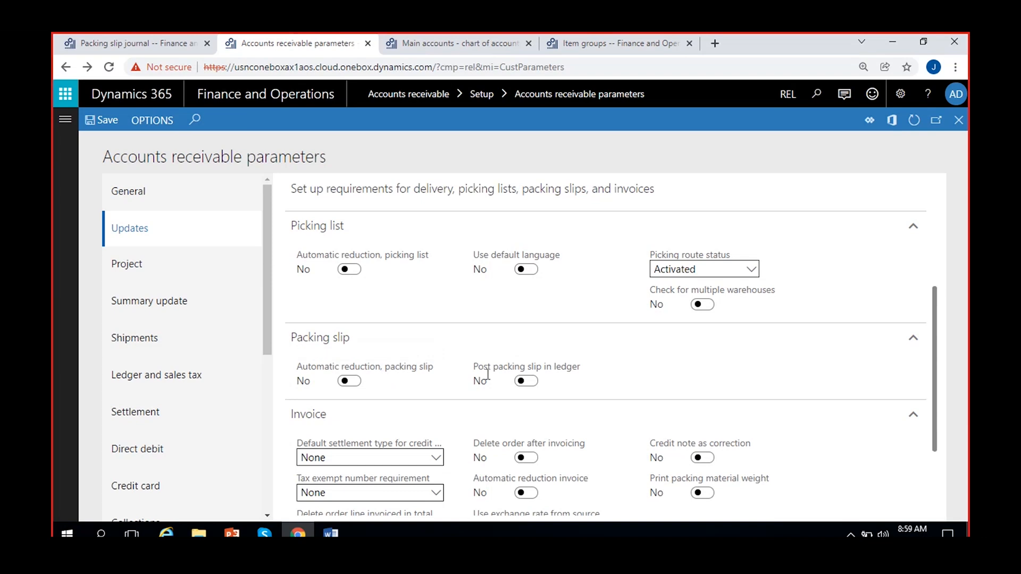
left_click(521, 382)
left_click(350, 382)
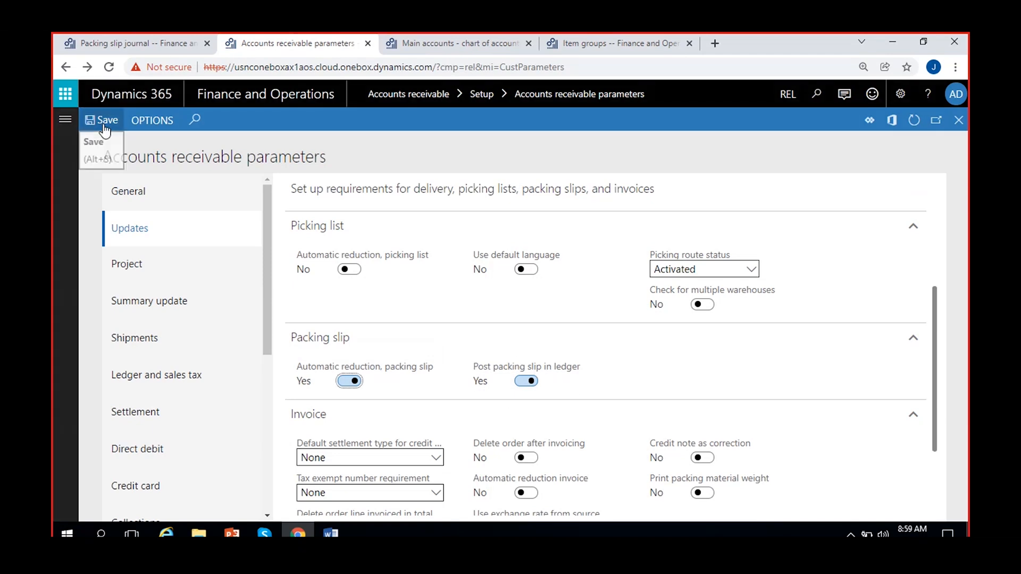
Cancel the posted packing slip in the Dmart order's packing slip journal and check the refreshed sales order's status.
left_click(105, 36)
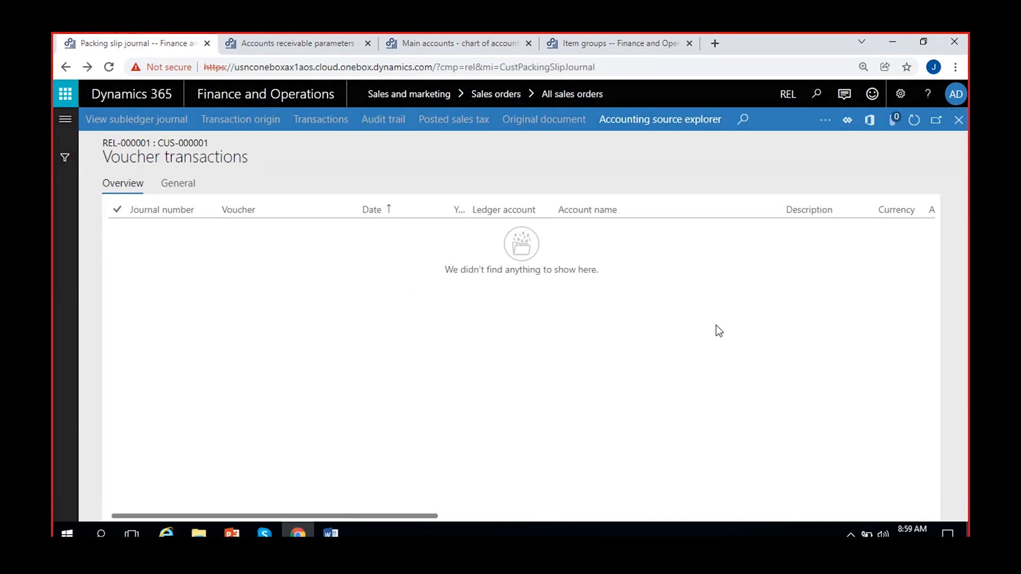
left_click(959, 120)
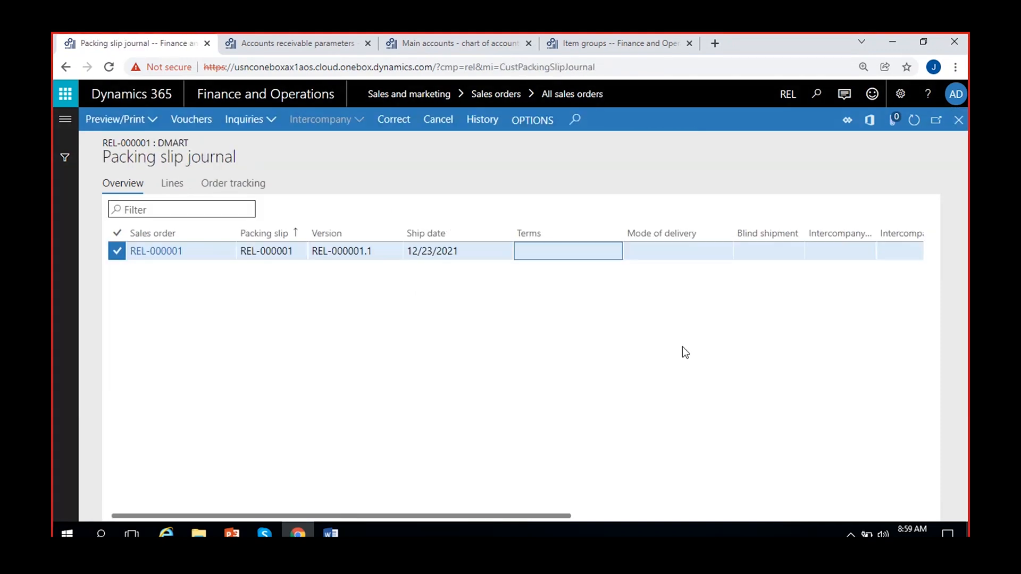
left_click(434, 121)
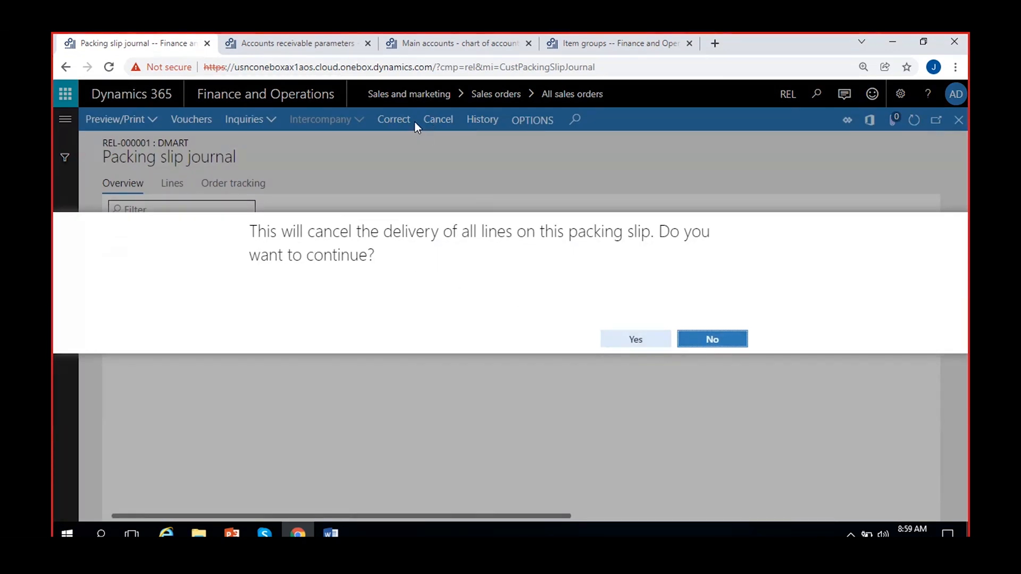
left_click(630, 340)
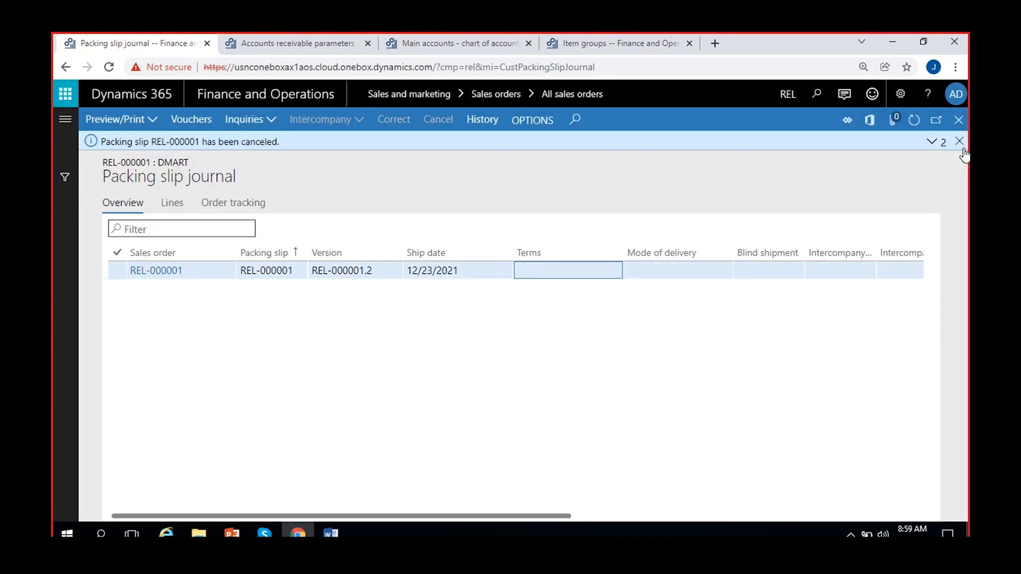
left_click(960, 141)
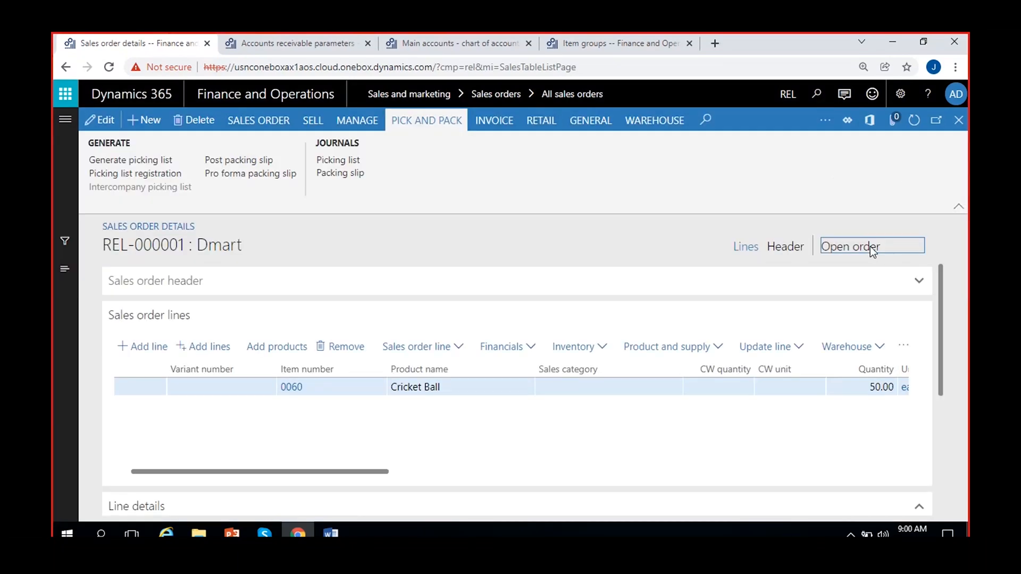
left_click_drag(885, 247, 804, 256)
left_click(914, 120)
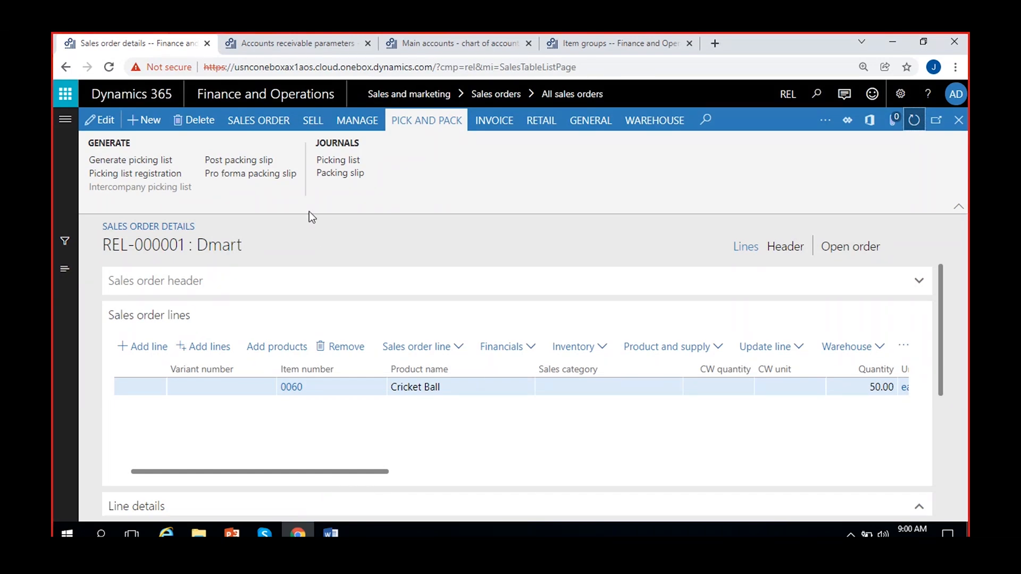
Open packing slip posting for the Dmart sales order and check its parameters and lines.
left_click(242, 160)
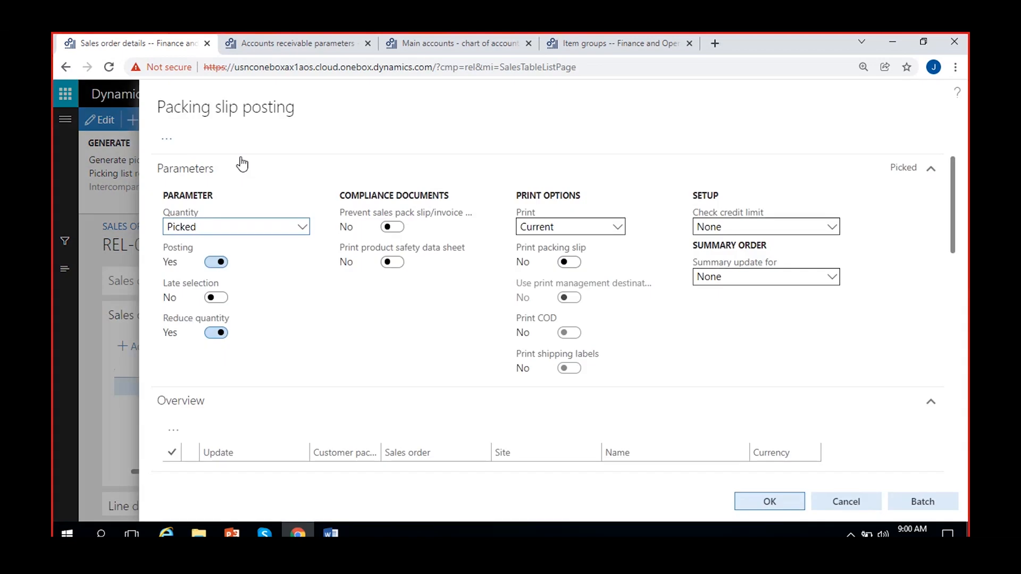
scroll(405, 357, "down", 5)
scroll(404, 348, "down", 5)
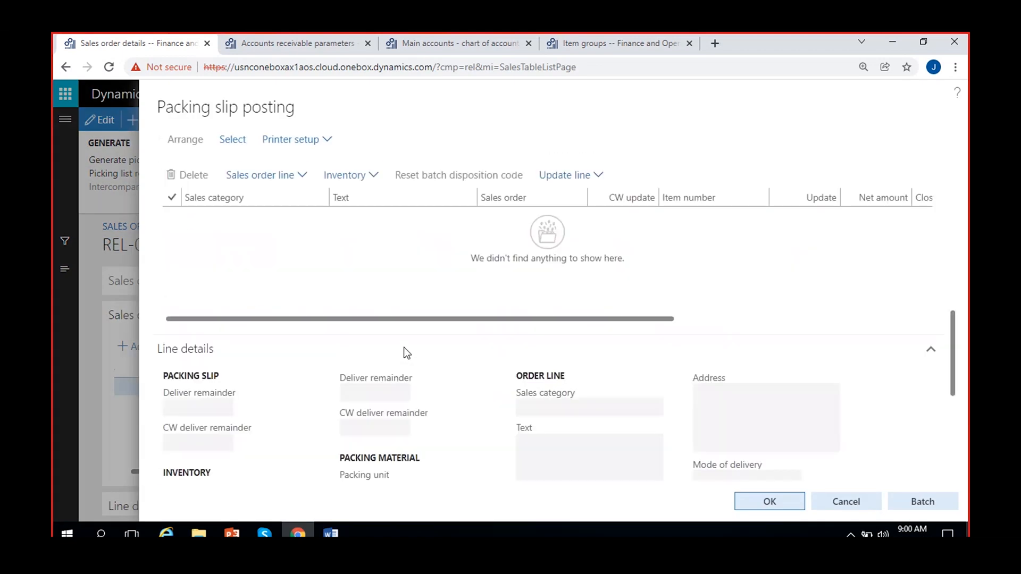
scroll(404, 354, "up", 10)
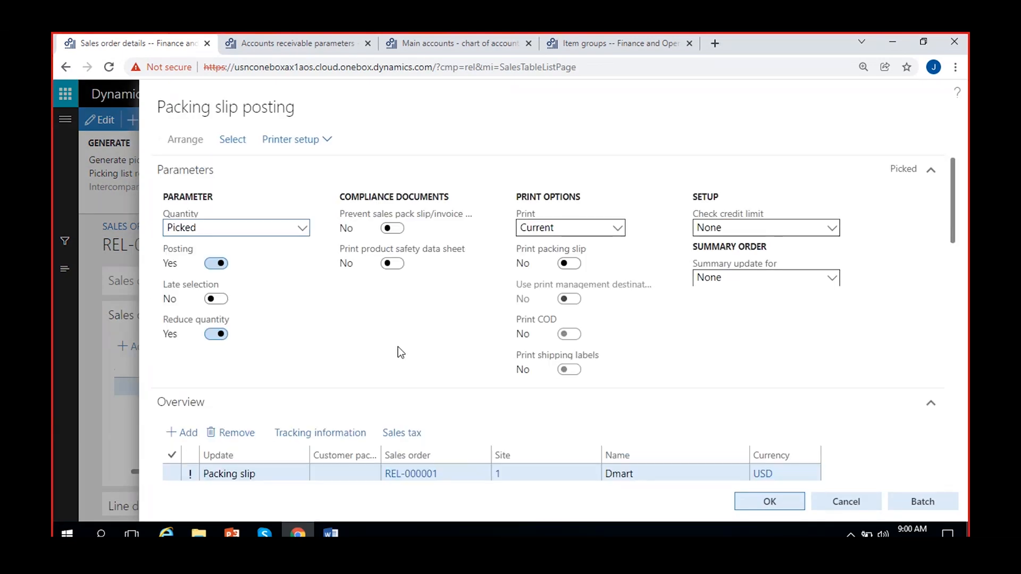
Try the Deliver now quantity option for the packing slip and check its lines.
left_click(305, 230)
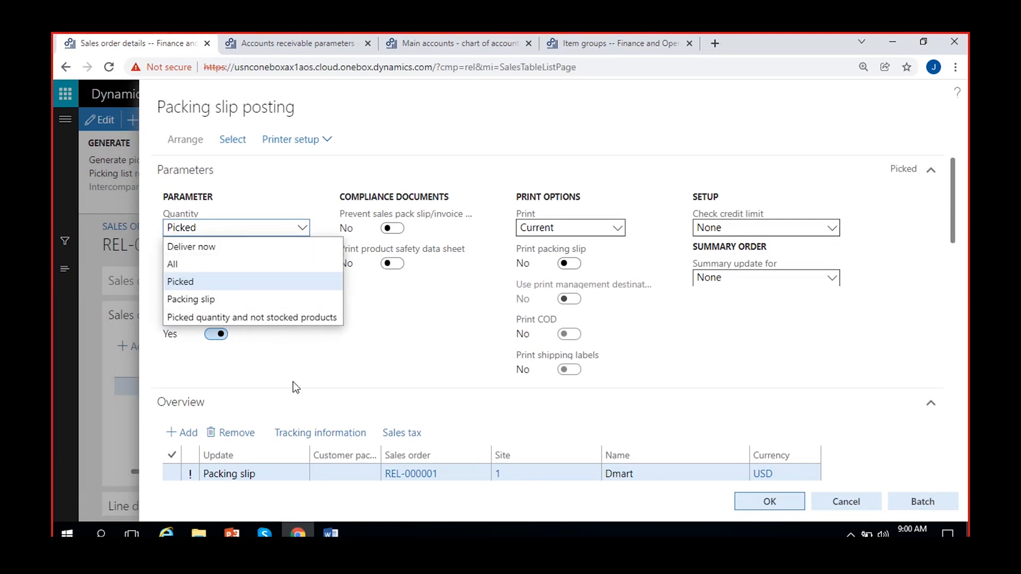
left_click(230, 254)
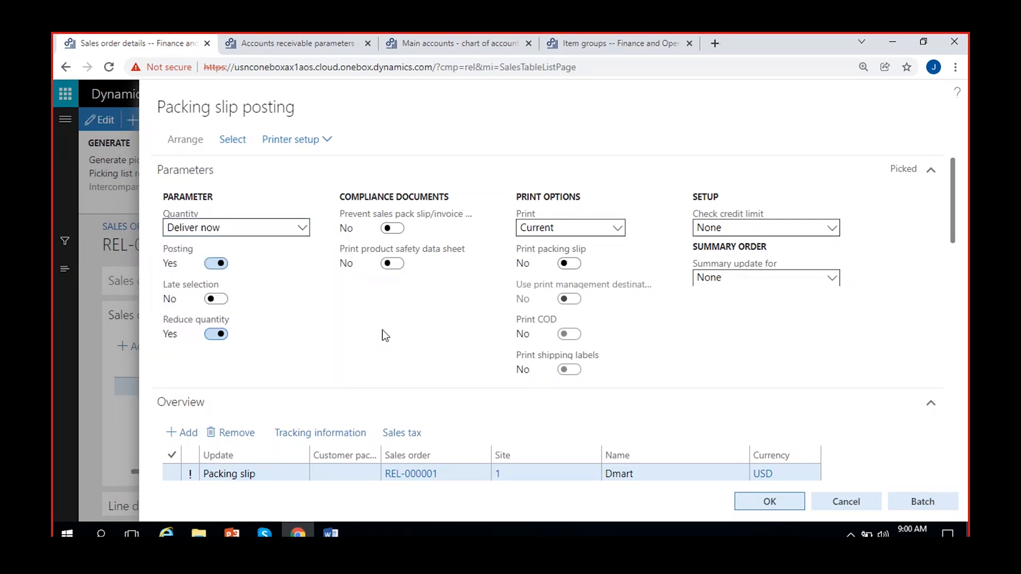
scroll(380, 333, "down", 9)
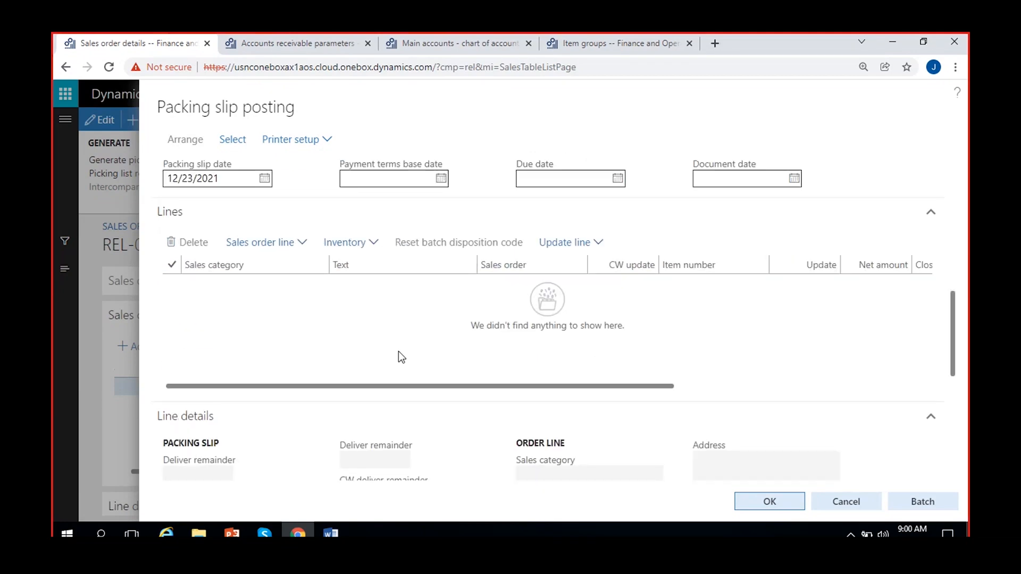
left_click_drag(953, 296, 961, 163)
Set the packing slip quantity to All and review the Cricket Ball line.
left_click(302, 228)
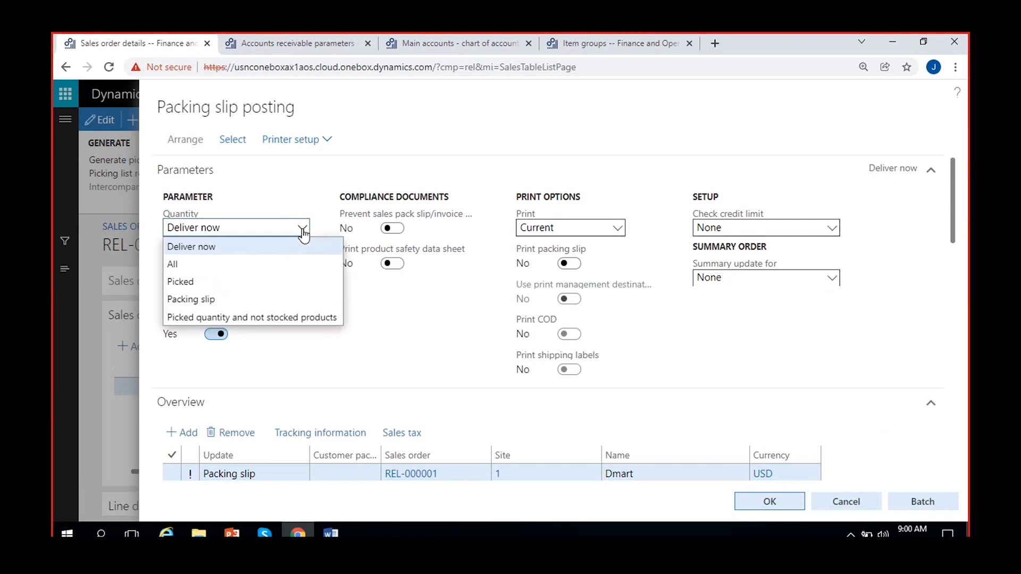
left_click(197, 266)
scroll(367, 359, "down", 4)
scroll(372, 362, "down", 4)
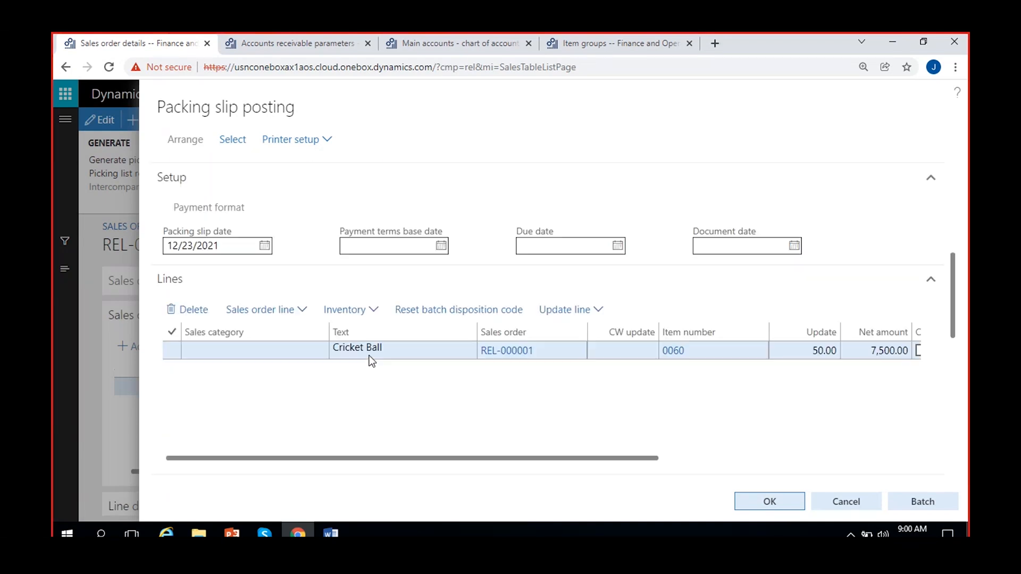
Review the Cricket Ball line details, post the packing slip without printing, and check the sales order's status.
scroll(474, 395, "right", 3)
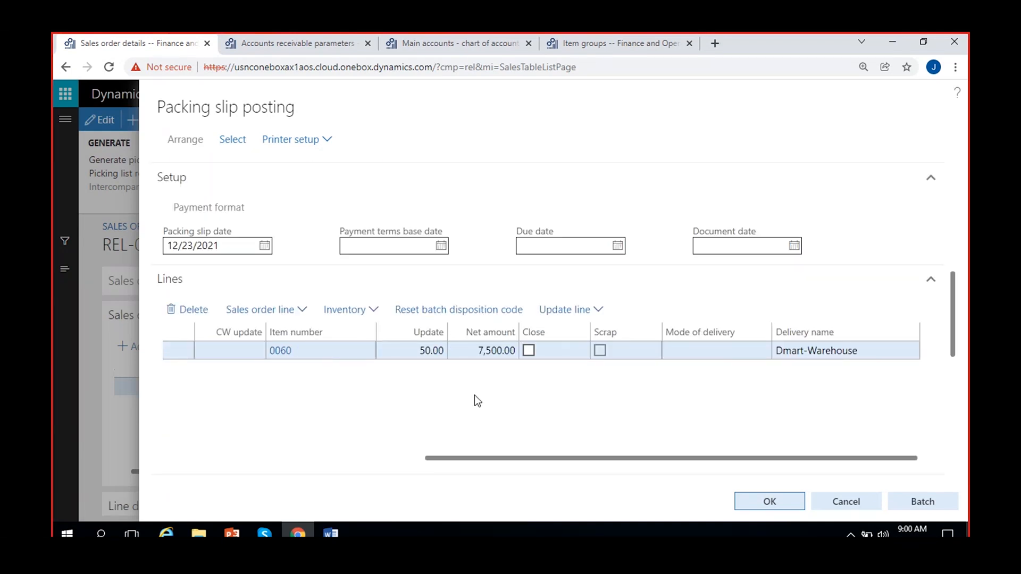
left_click_drag(949, 295, 964, 352)
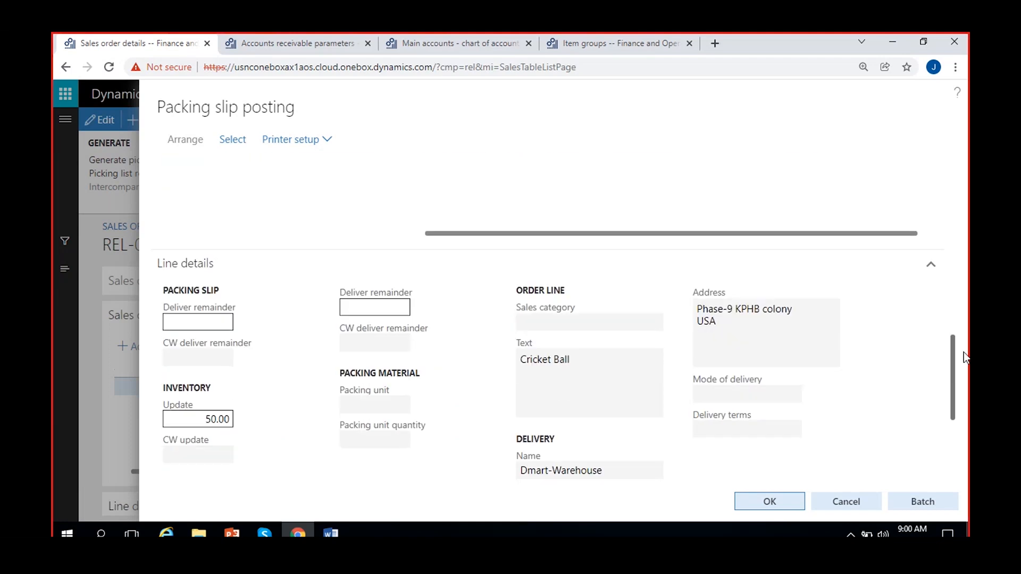
left_click(771, 503)
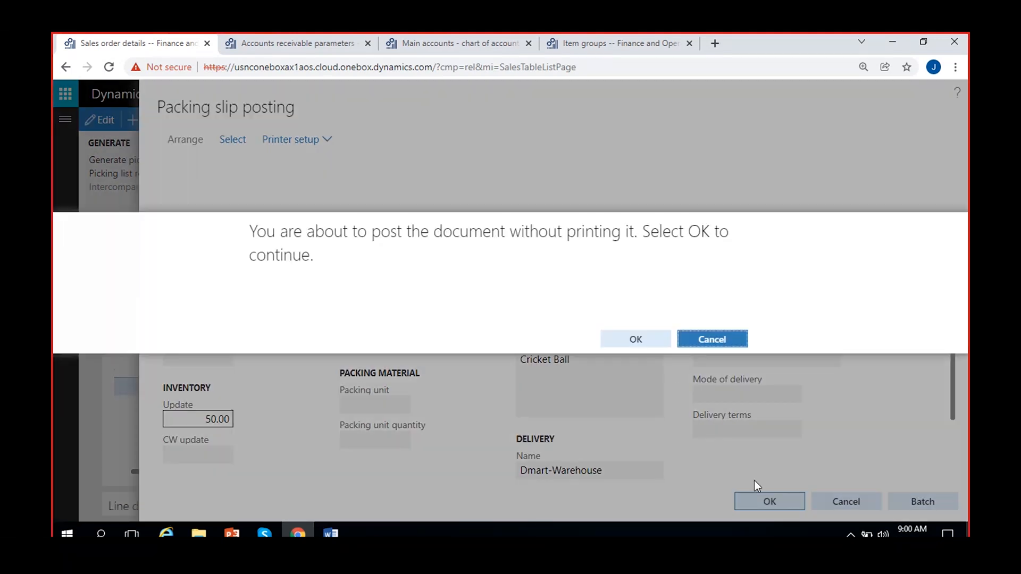
left_click(640, 340)
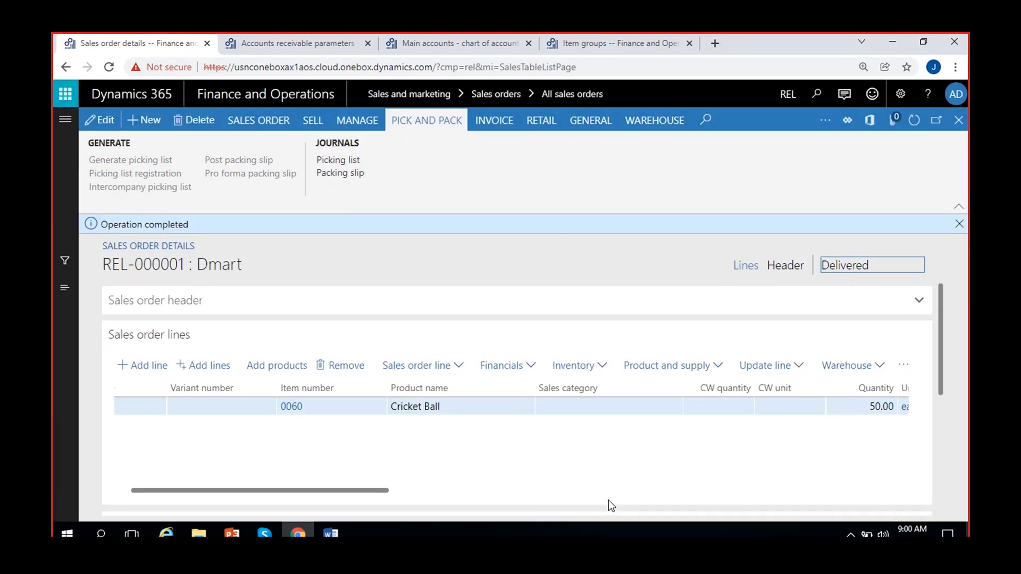
left_click(959, 224)
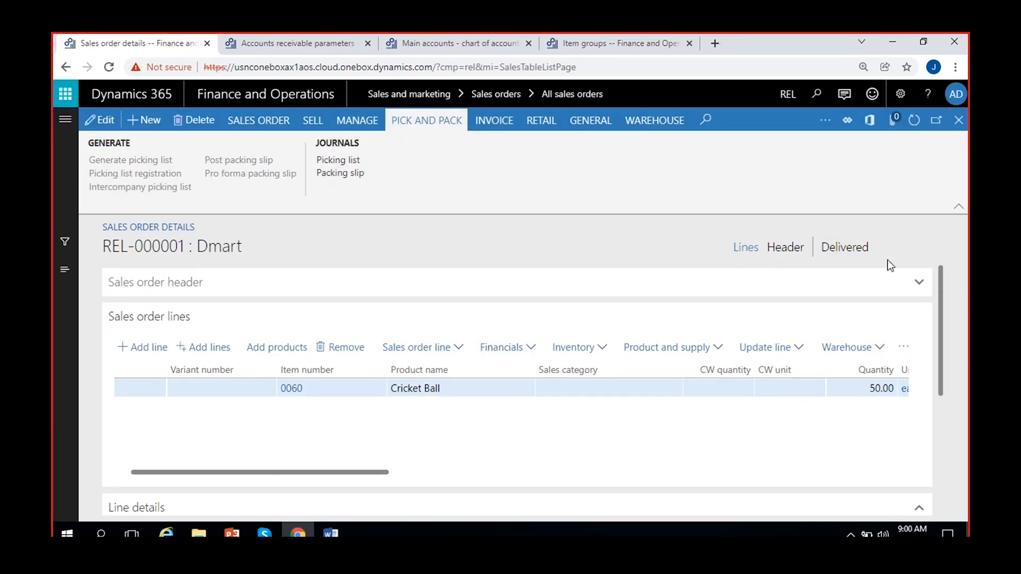
double_click(862, 248)
left_click(565, 248)
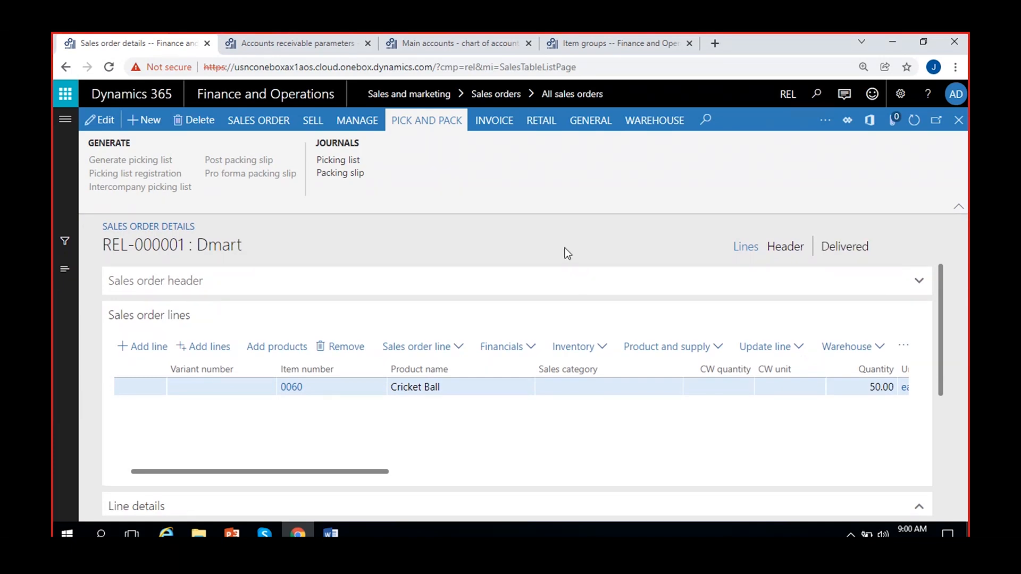
Open the voucher transactions of the newly posted packing slip from the Dmart order's packing slip journal.
left_click(349, 171)
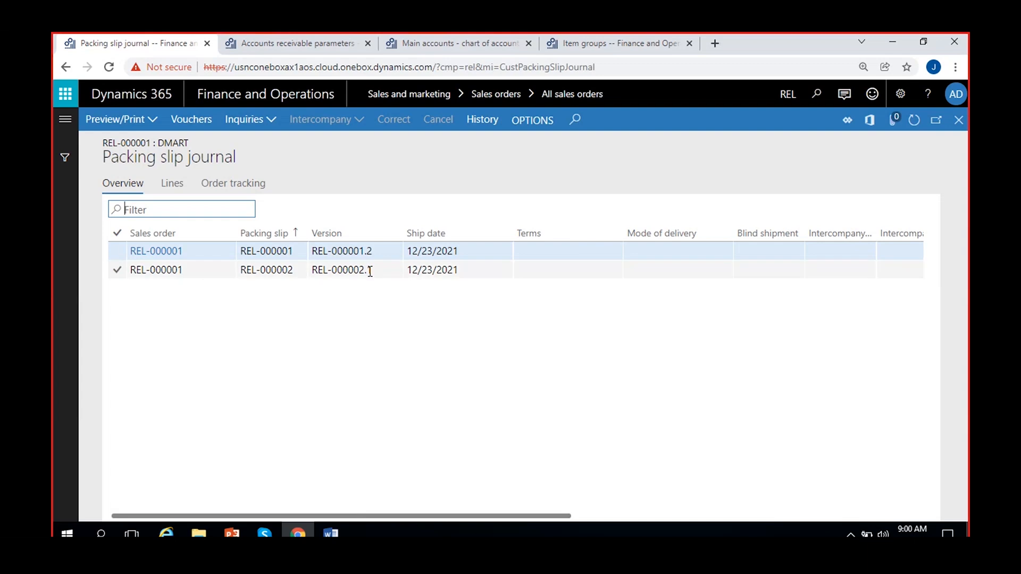
left_click(380, 249)
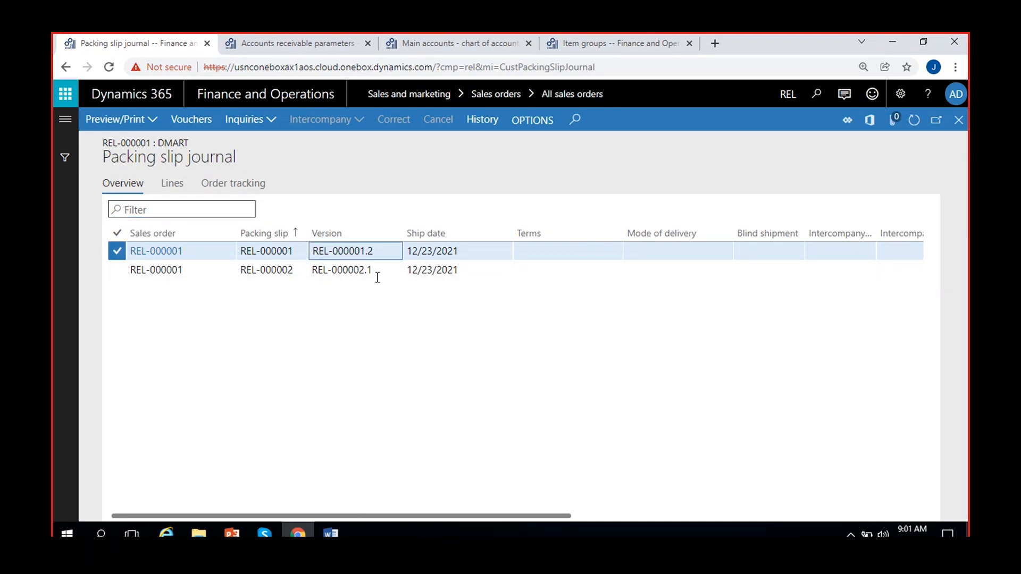
left_click(367, 271)
left_click(302, 271)
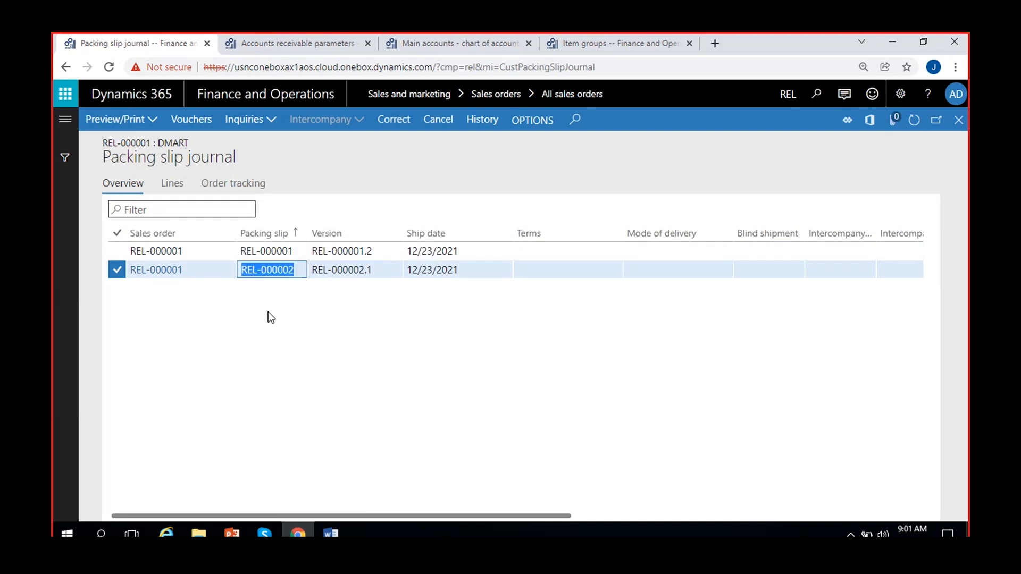
left_click(384, 274)
left_click(194, 123)
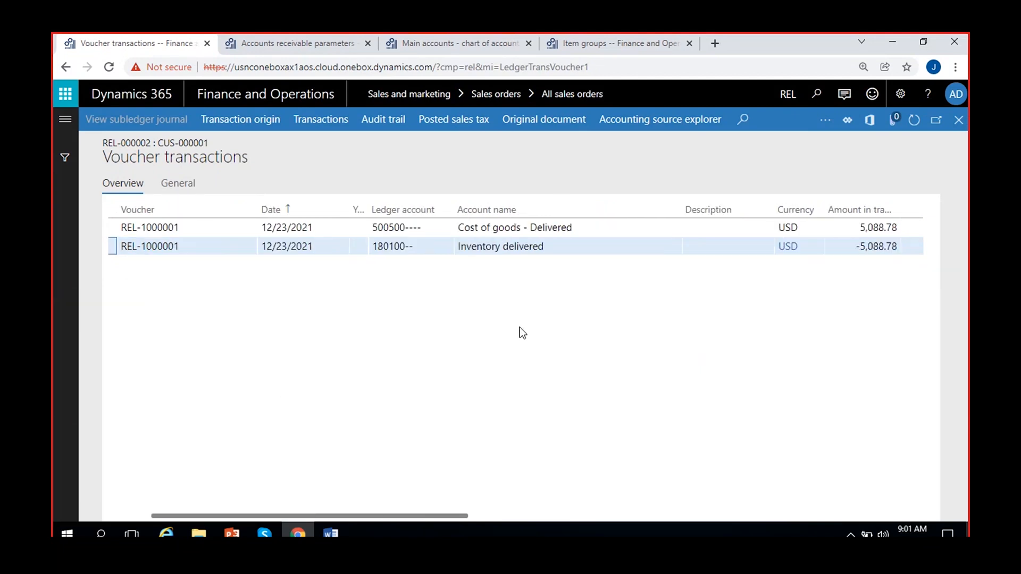
Compare the transaction amounts of the Cost of goods - Delivered and Inventory delivered accounts in the packing slip voucher.
left_click(543, 247)
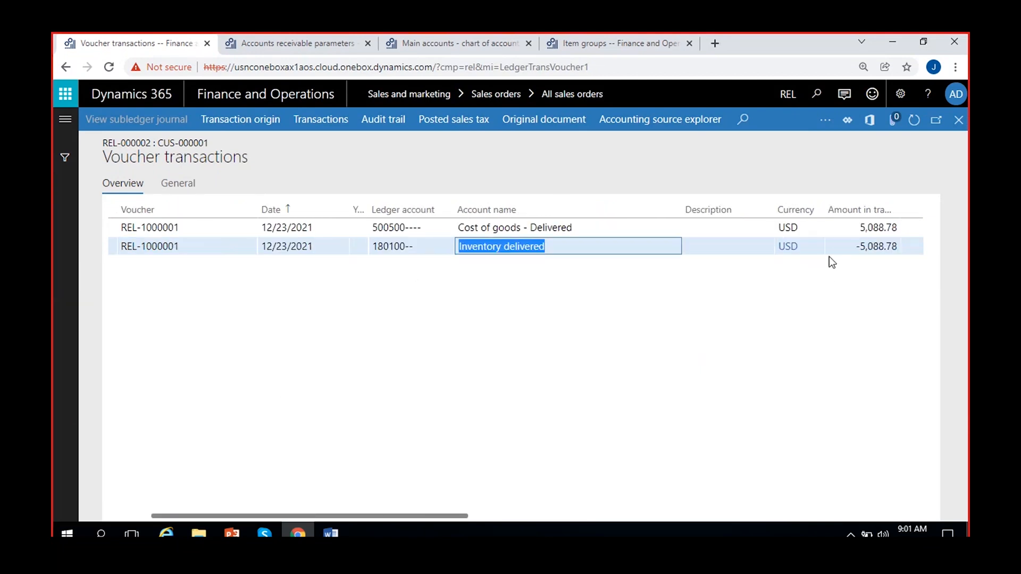
left_click(844, 247)
left_click_drag(374, 516, 282, 517)
left_click(480, 227)
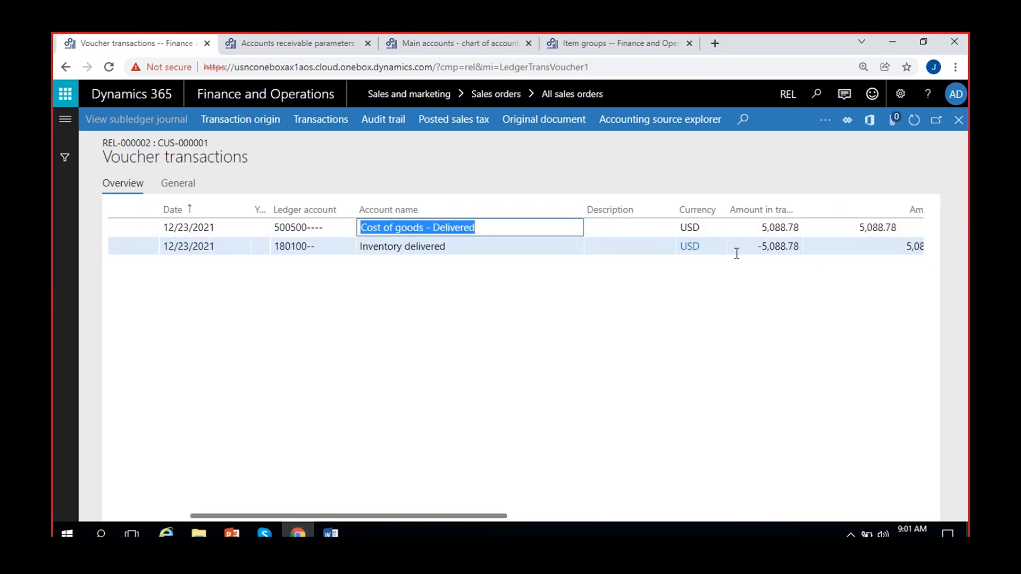
left_click(754, 229)
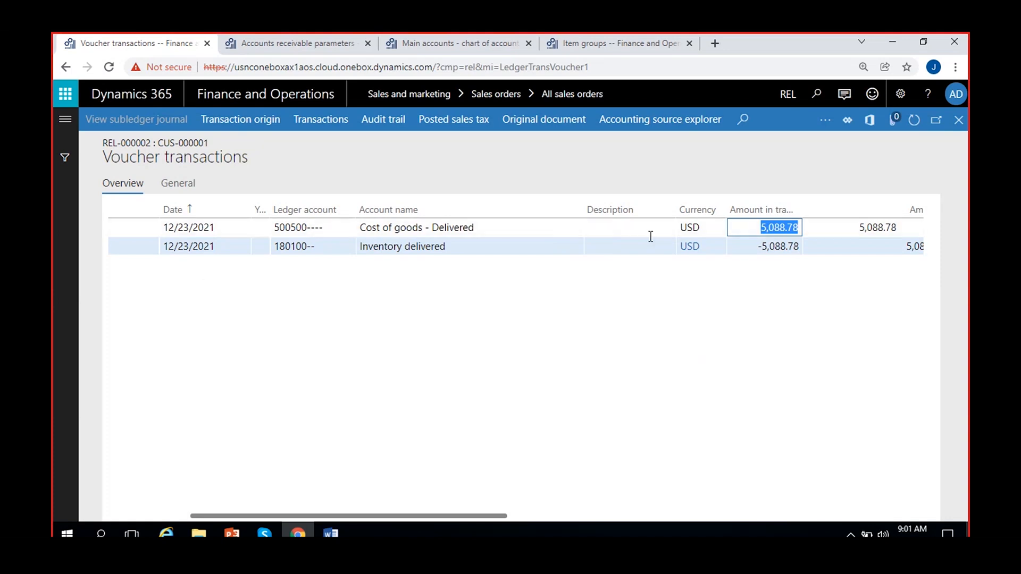
left_click(650, 346)
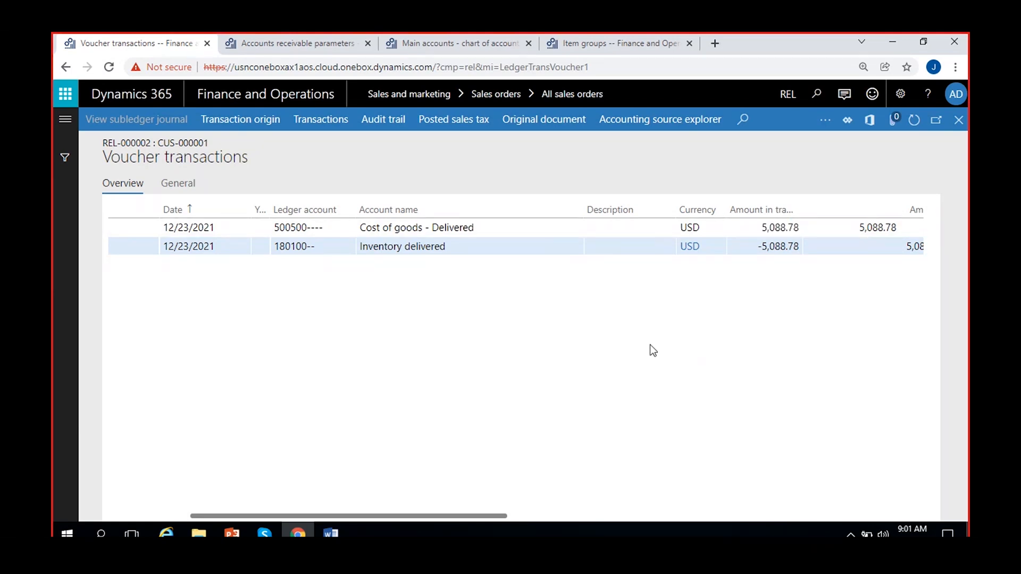
left_click(455, 249)
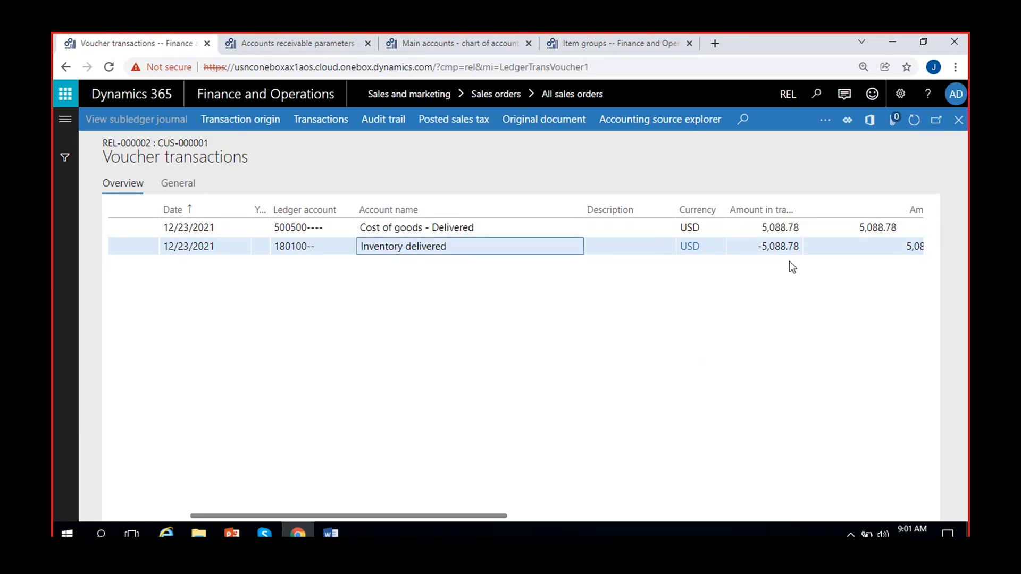
left_click(746, 245)
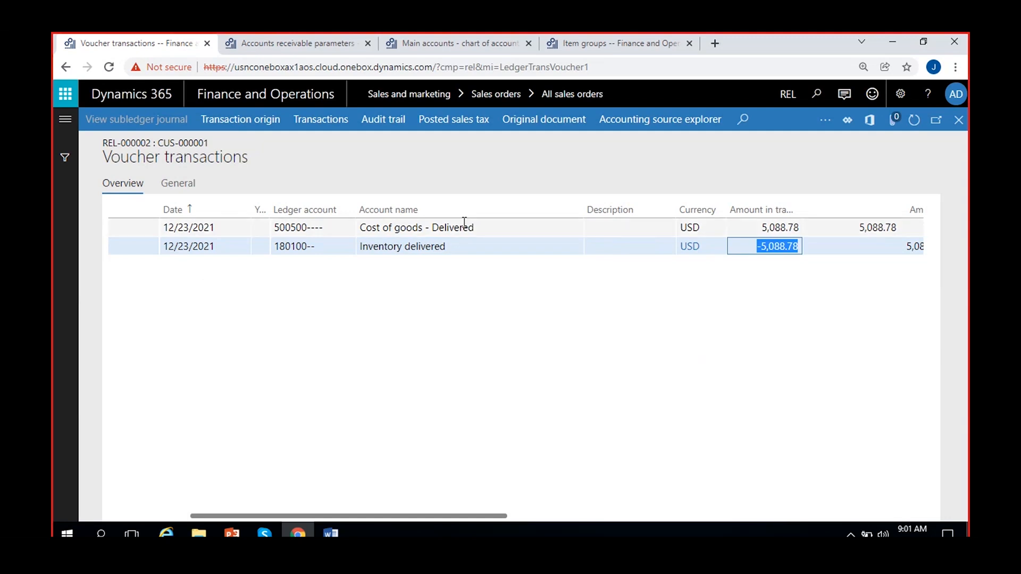
left_click(756, 229)
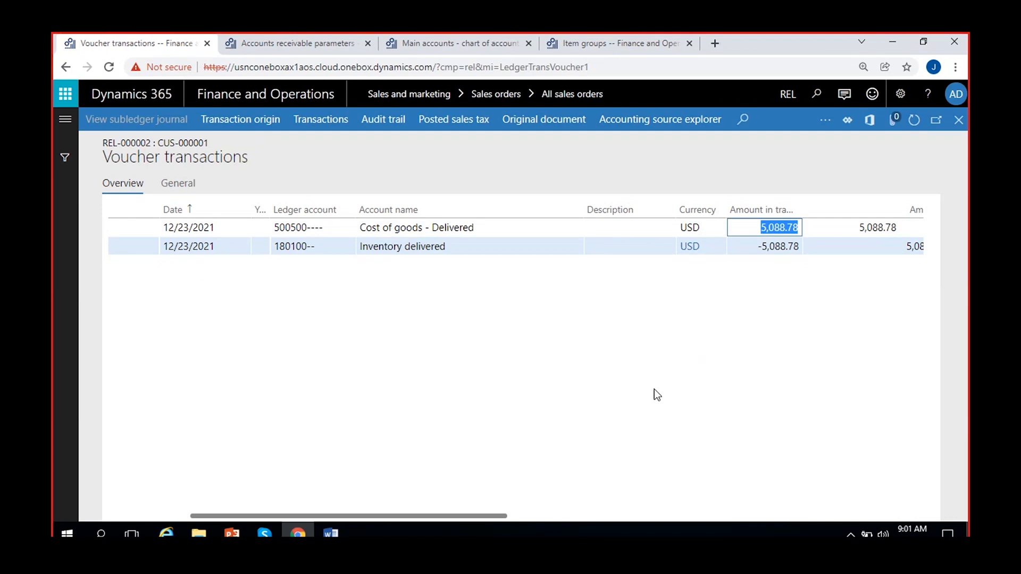
Examine the posting type of each packing slip voucher line against its transaction amount.
scroll(654, 390, "right", 5)
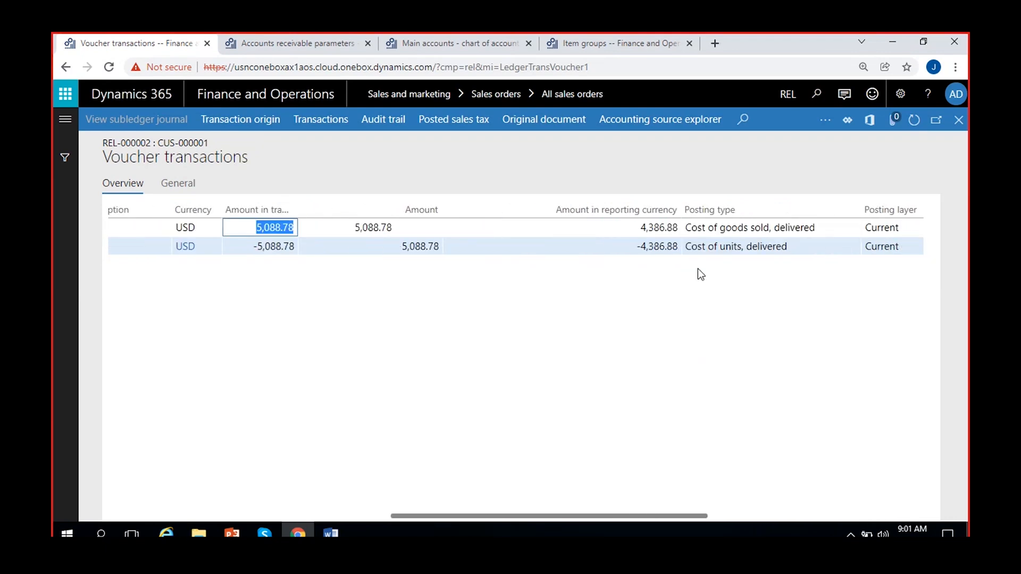
left_click_drag(816, 228, 684, 228)
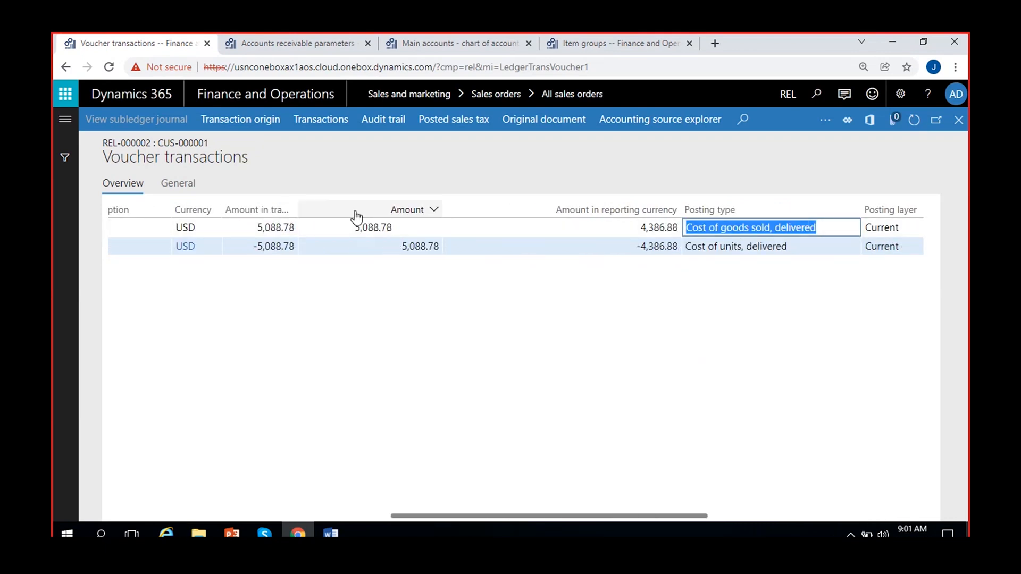
left_click(247, 227)
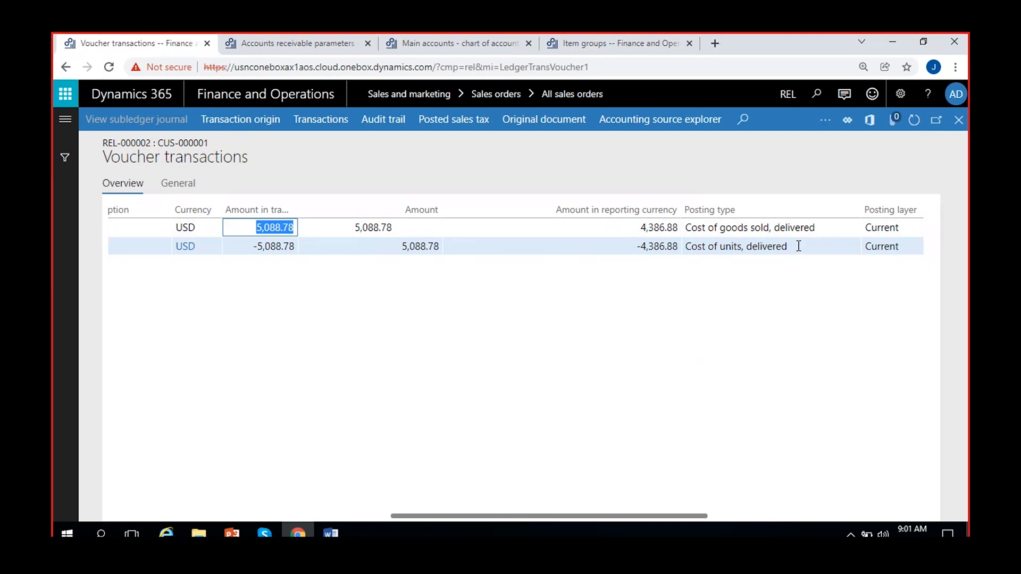
left_click_drag(792, 246, 677, 252)
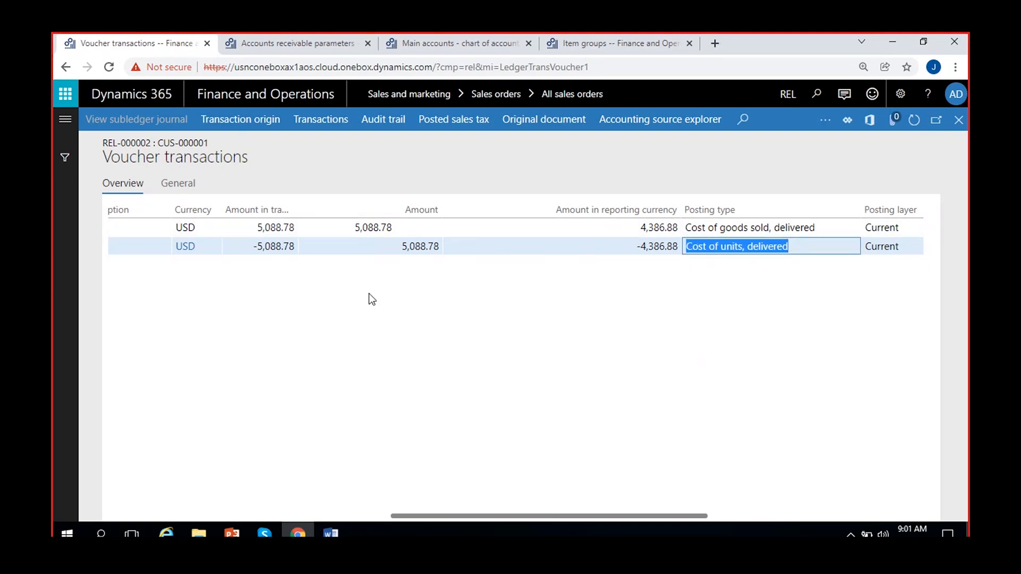
left_click(249, 241)
left_click(341, 415)
scroll(341, 415, "left", 5)
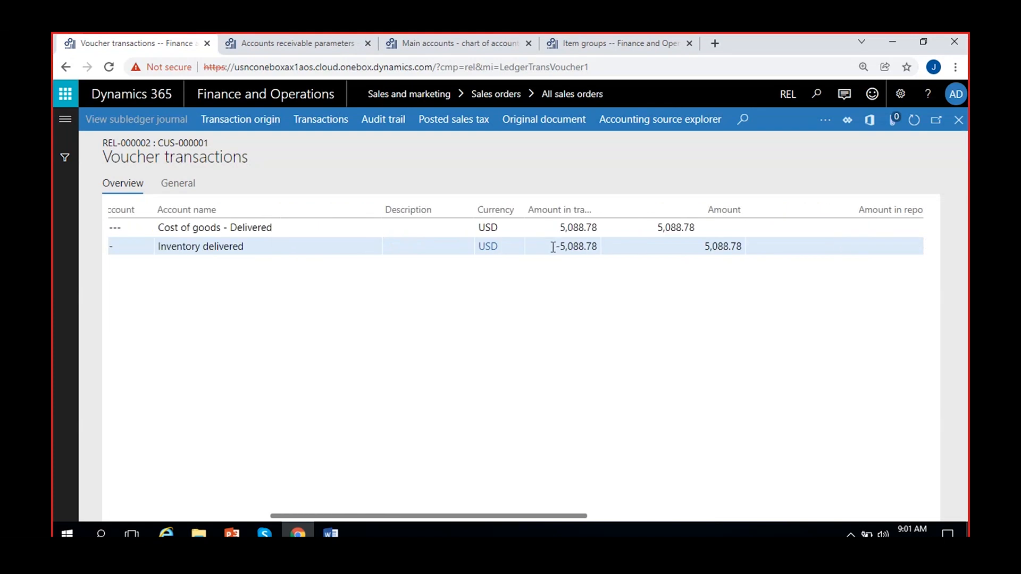
Recheck the credit and debit amounts of the packing slip voucher, and return to the Dmart sales order.
left_click(553, 247)
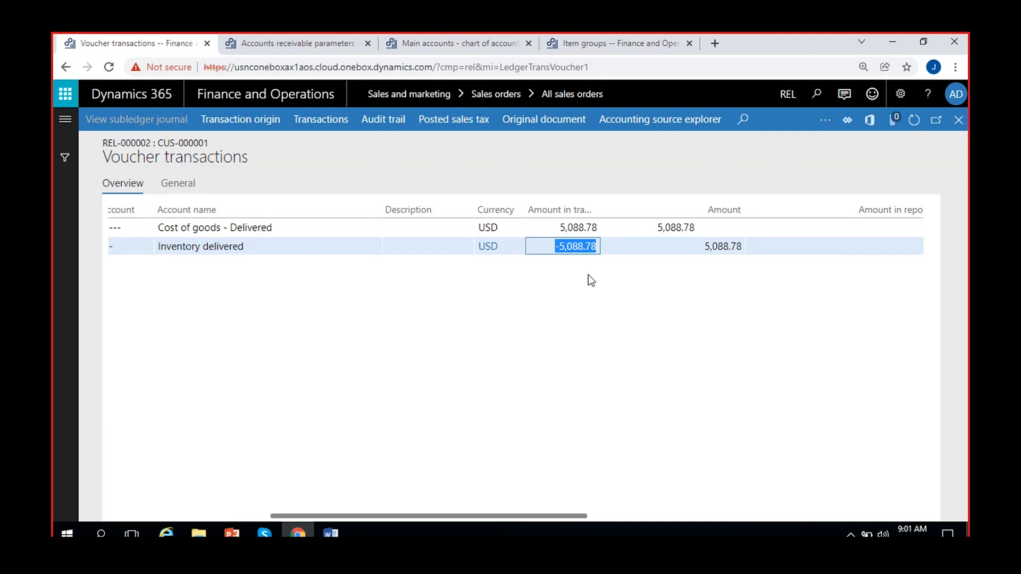
left_click(556, 231)
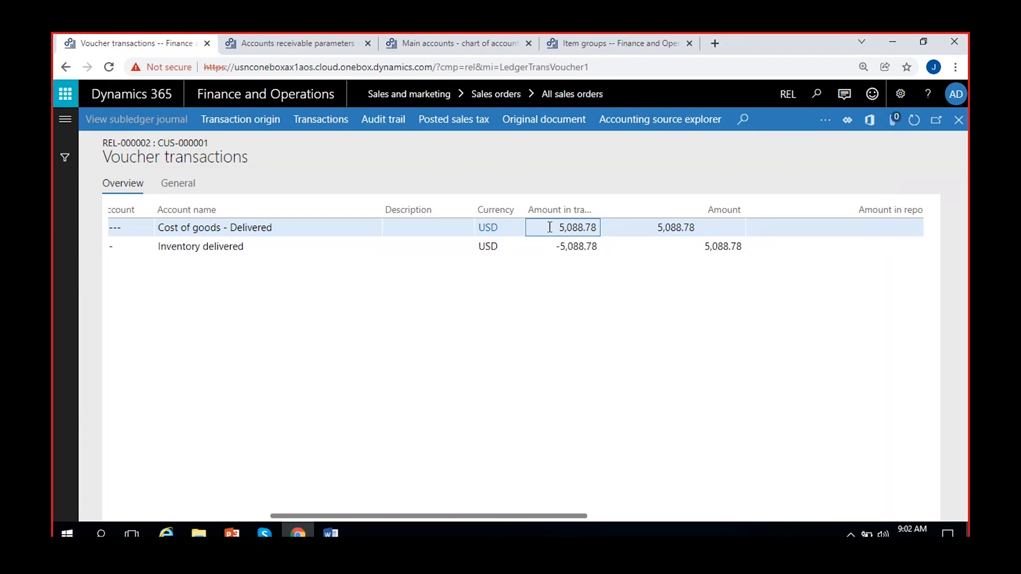
left_click_drag(556, 228, 617, 229)
left_click(549, 229)
left_click_drag(548, 227, 611, 231)
left_click(372, 444)
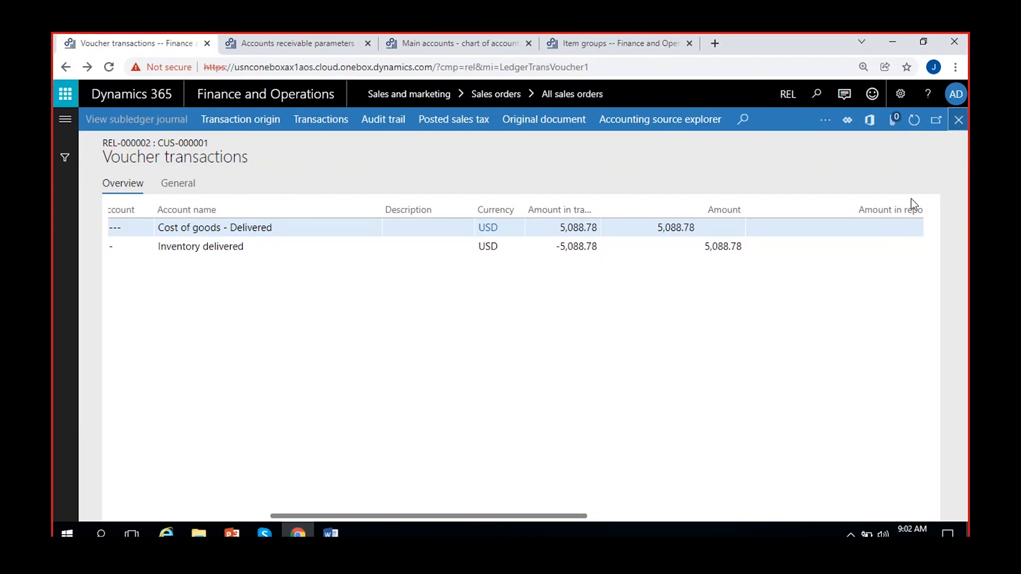
left_click(958, 122)
left_click(854, 246)
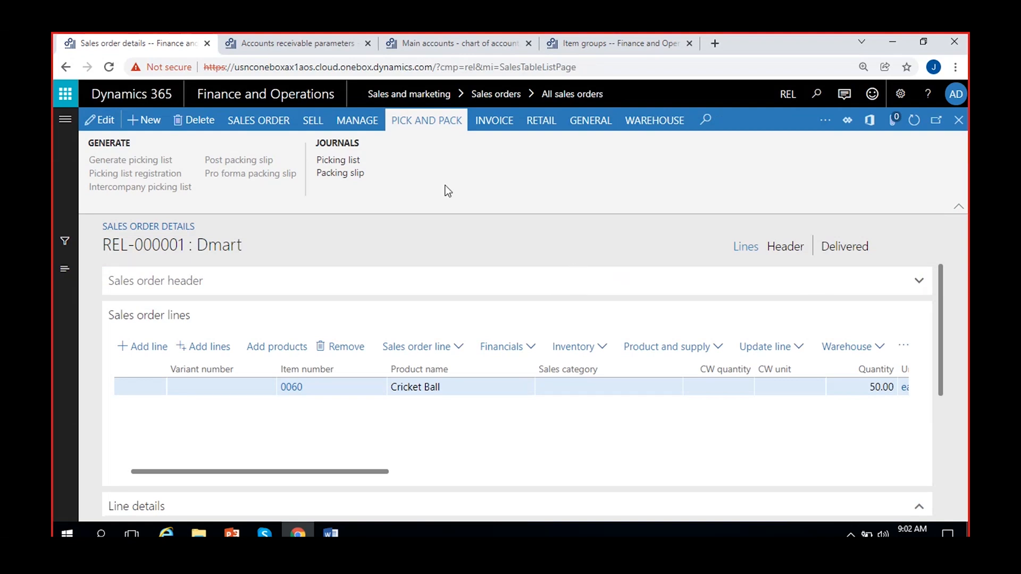
Open invoice posting for the Dmart sales order and review its packing slip parameters, setup dates and Cricket Ball line.
left_click(492, 122)
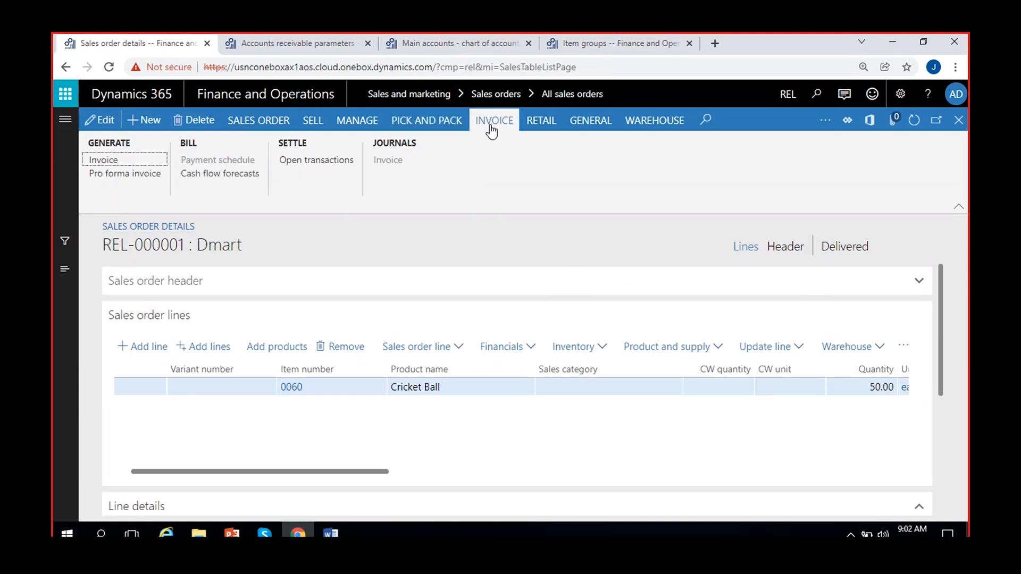
left_click(117, 158)
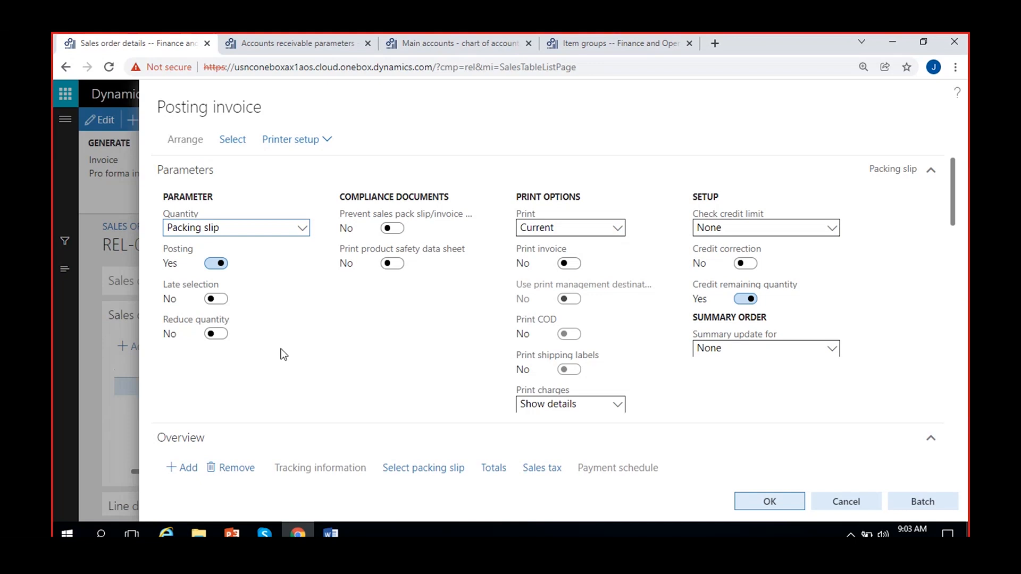
scroll(281, 351, "down", 4)
scroll(438, 355, "down", 5)
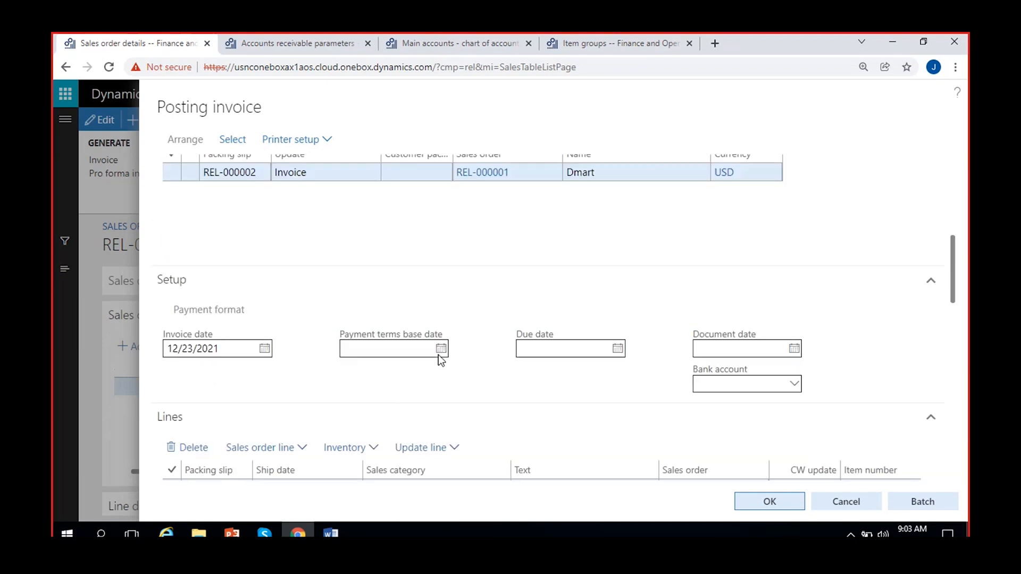
scroll(340, 331, "right", 6)
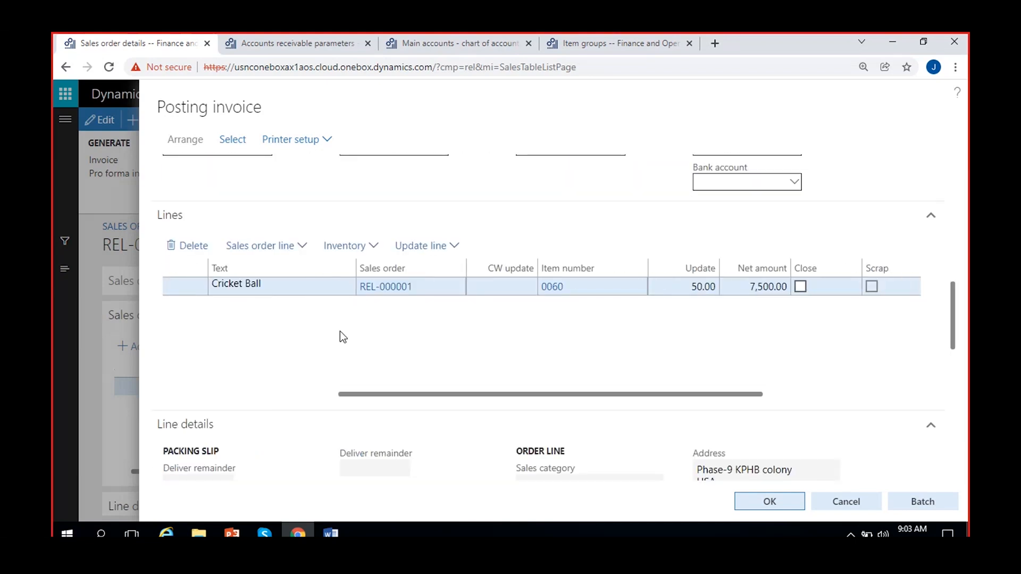
scroll(319, 335, "left", 6)
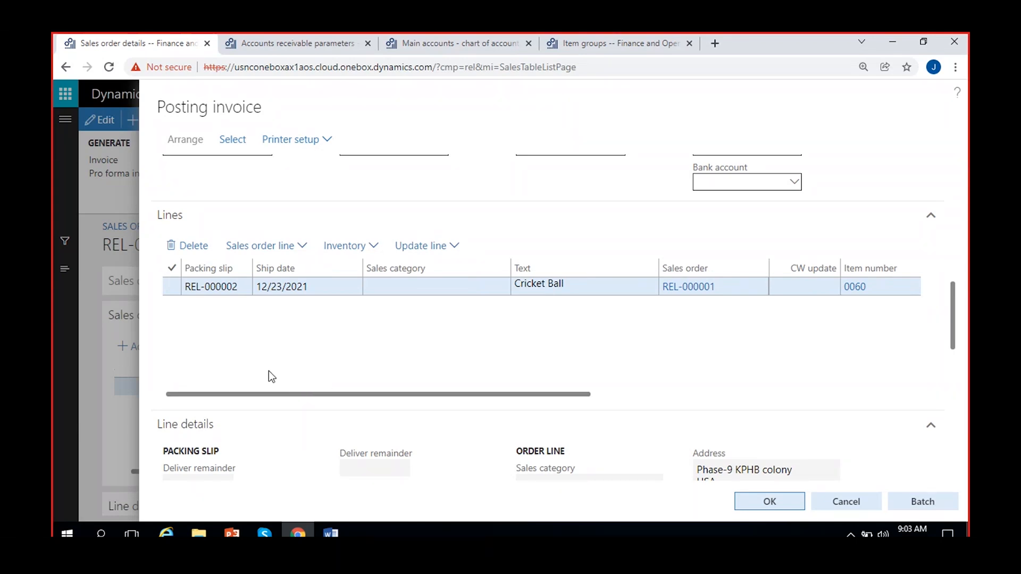
scroll(269, 371, "right", 5)
scroll(269, 371, "left", 5)
scroll(572, 353, "right", 5)
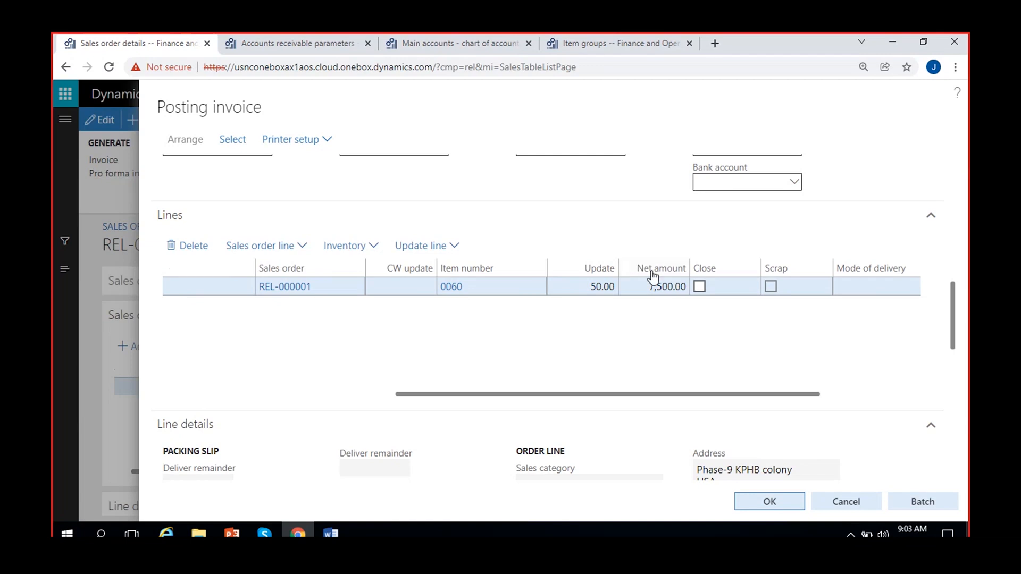
left_click_drag(953, 311, 954, 441)
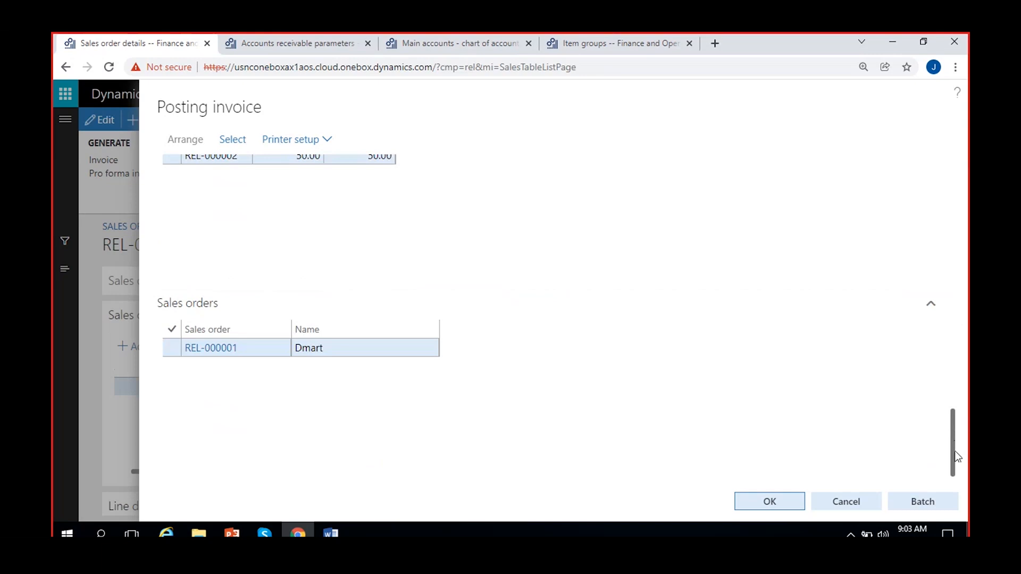
Post the Dmart sales order invoice without printing, check the order status and dismiss the completion message.
left_click(777, 502)
left_click(630, 338)
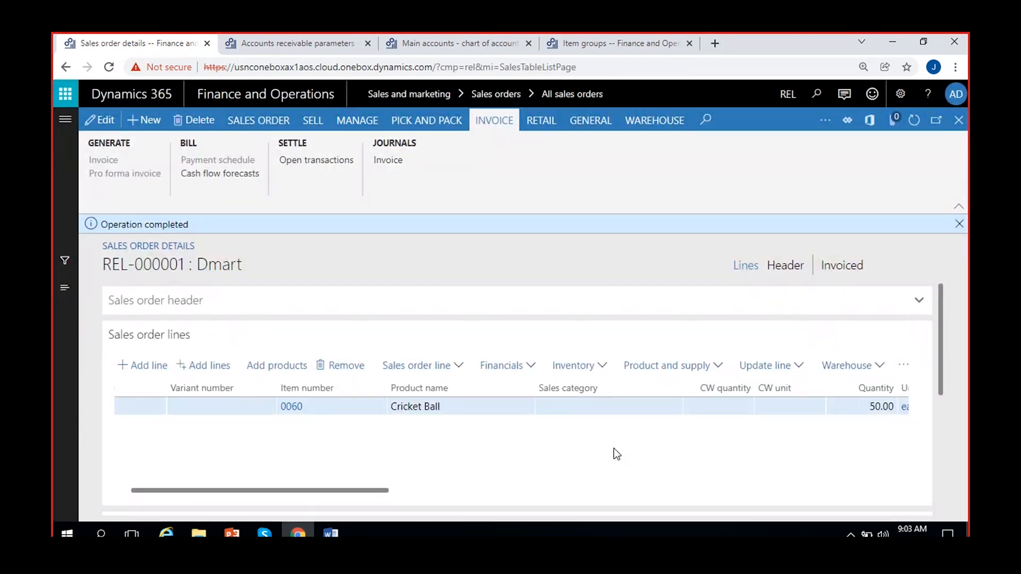
left_click(842, 265)
left_click(960, 224)
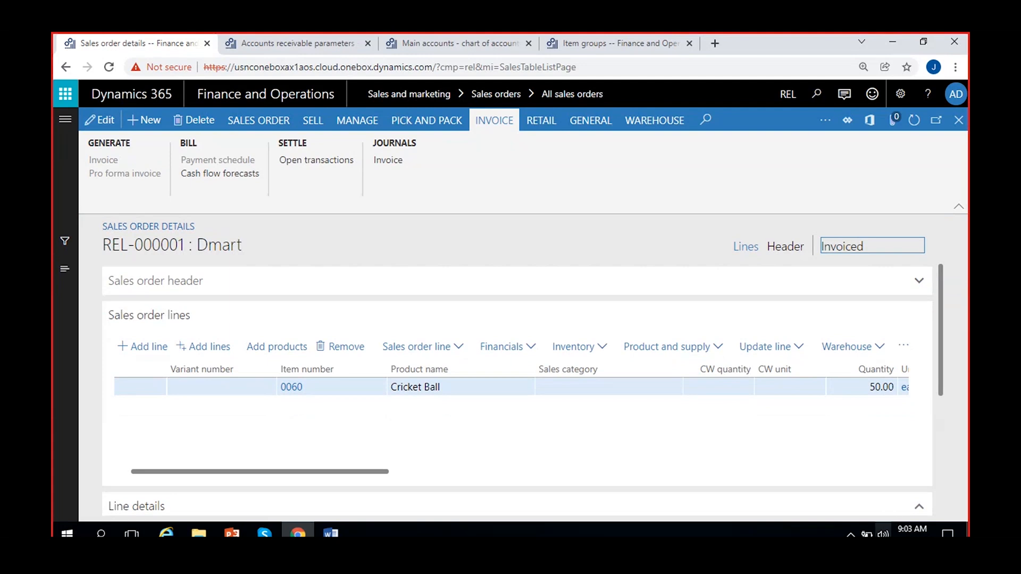
Open the invoice journal of the Dmart sales order and display its voucher transactions with the amounts in transaction currency.
left_click(393, 161)
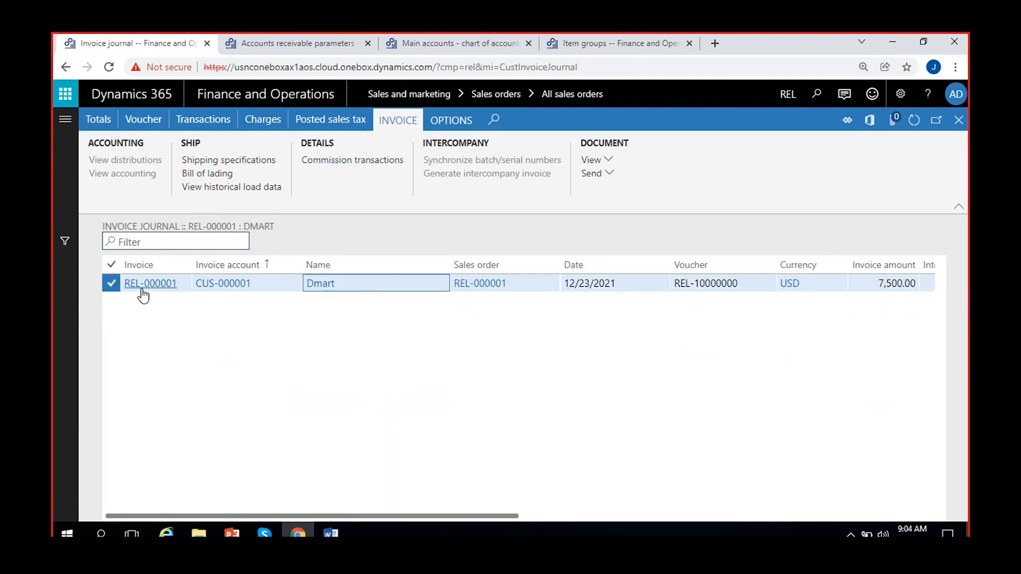
left_click(177, 287)
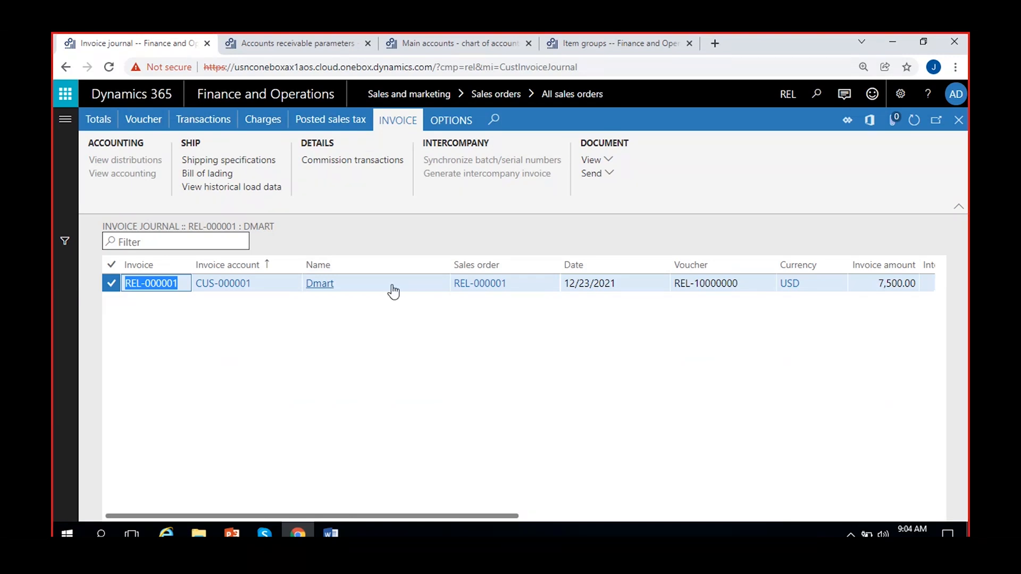
left_click(388, 286)
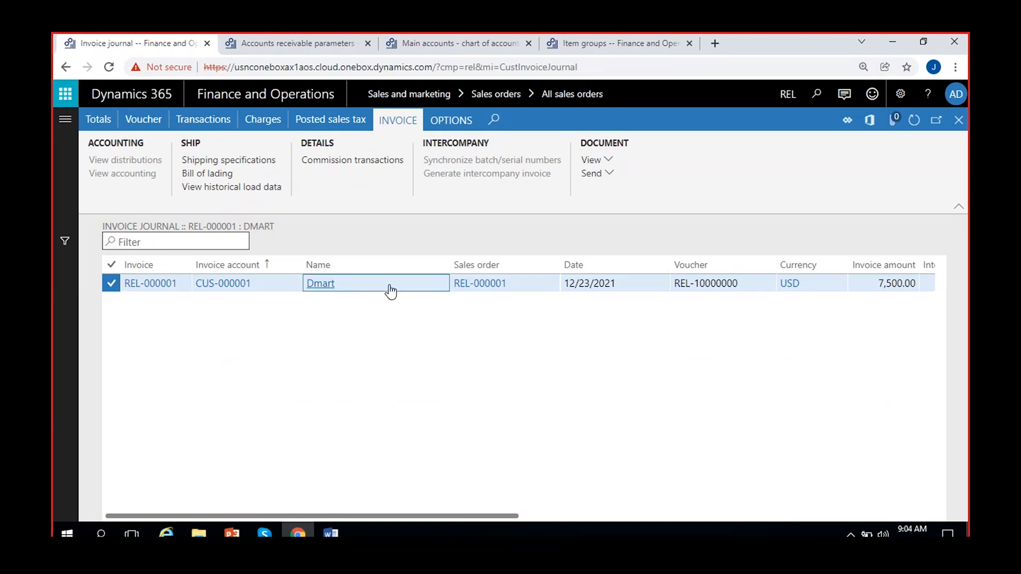
left_click(138, 121)
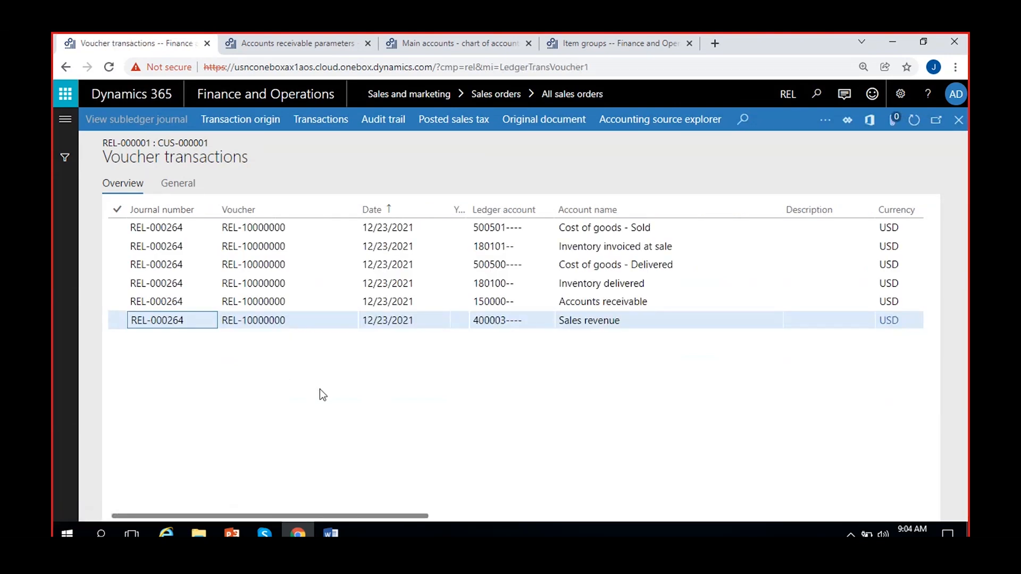
scroll(321, 393, "right", 3)
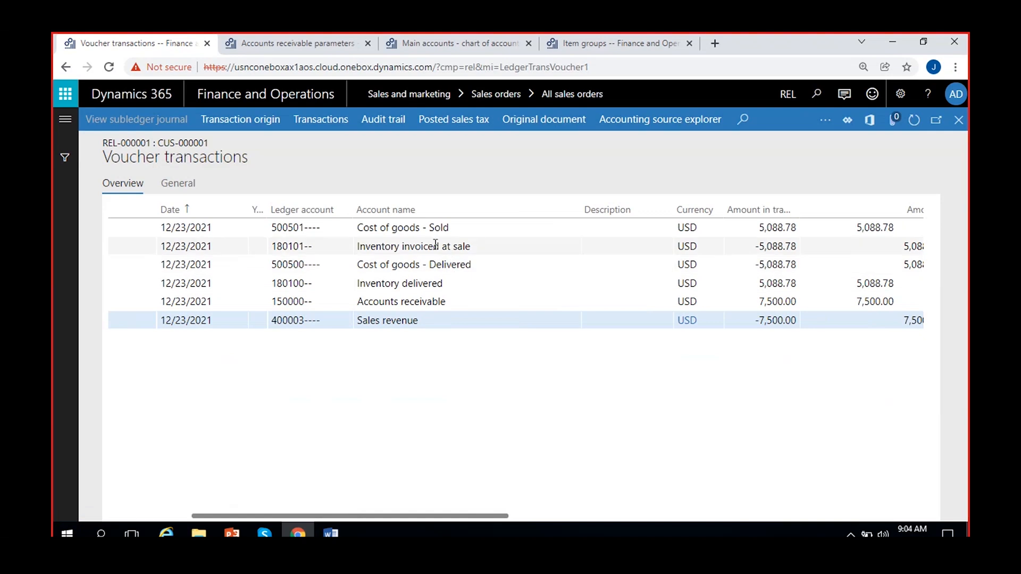
Compare the transaction amounts of the Inventory delivered and Cost of goods - Delivered lines in the invoice voucher.
left_click(420, 282)
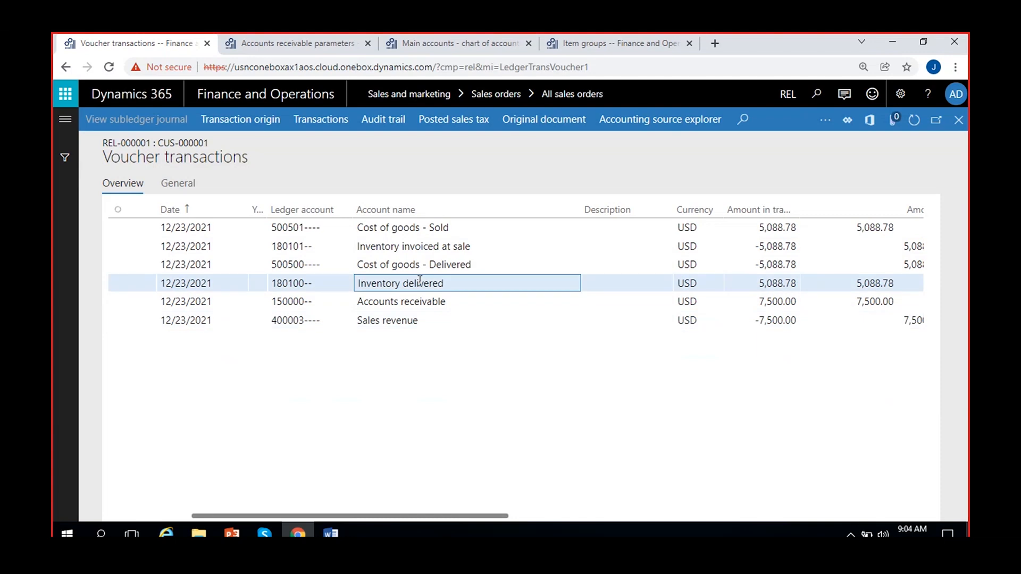
left_click(418, 264)
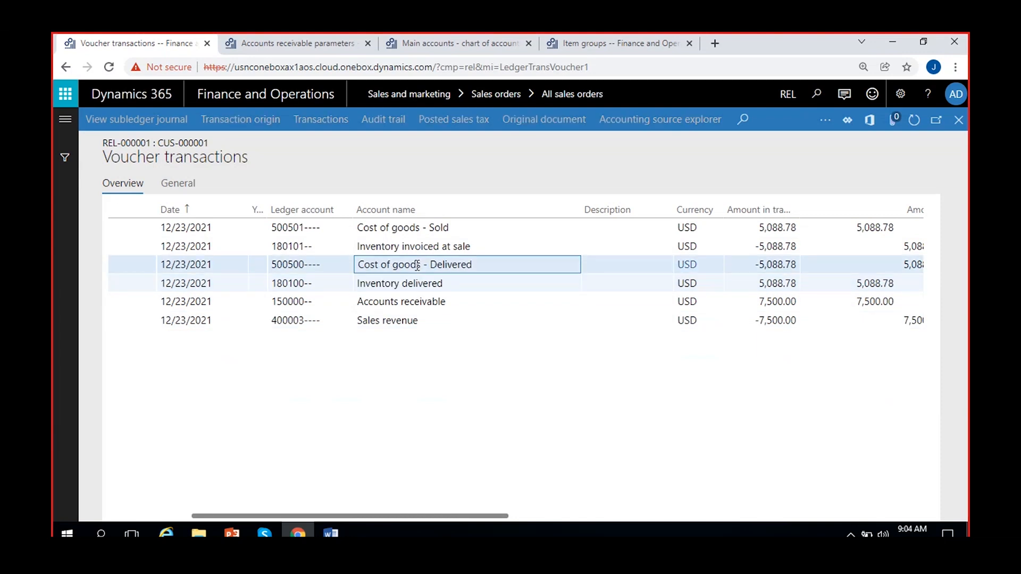
left_click(759, 265)
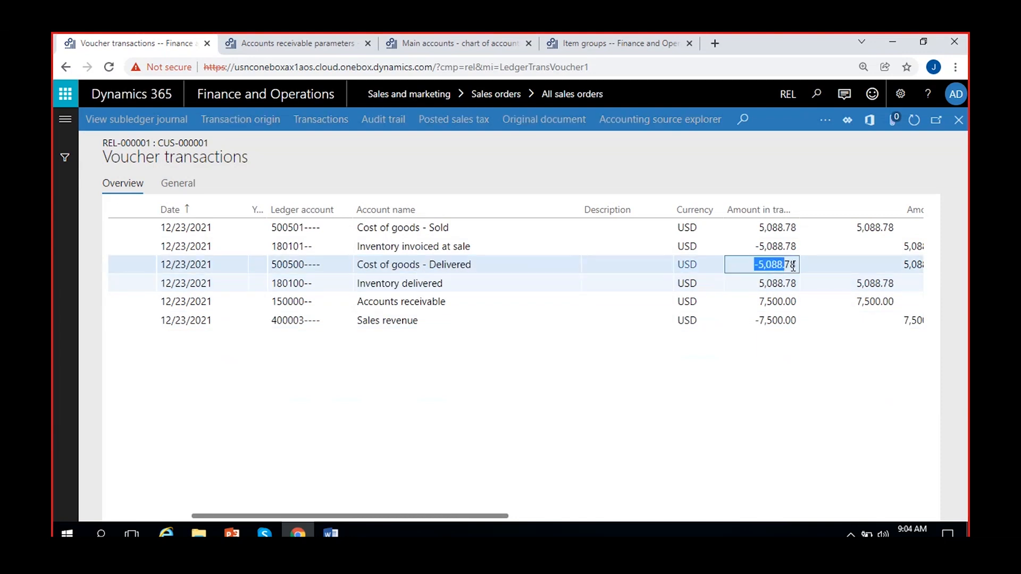
left_click(776, 284)
left_click(457, 284)
left_click(761, 283)
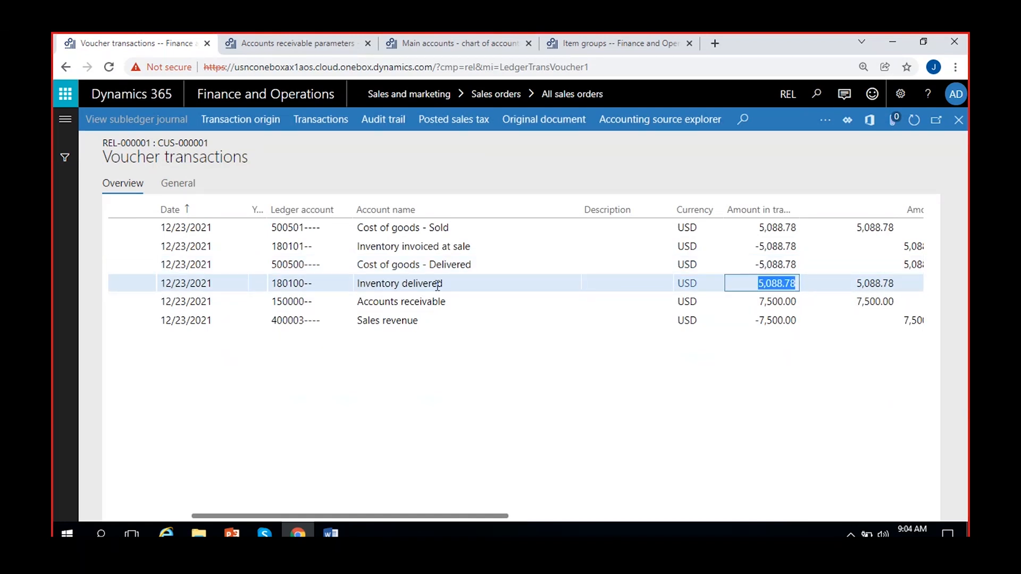
left_click(400, 269)
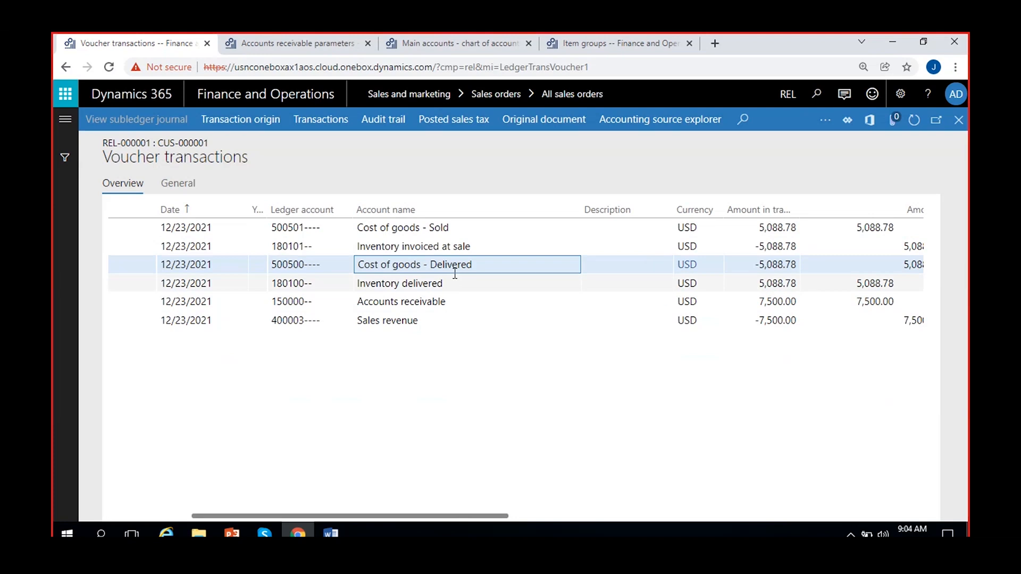
left_click(760, 265)
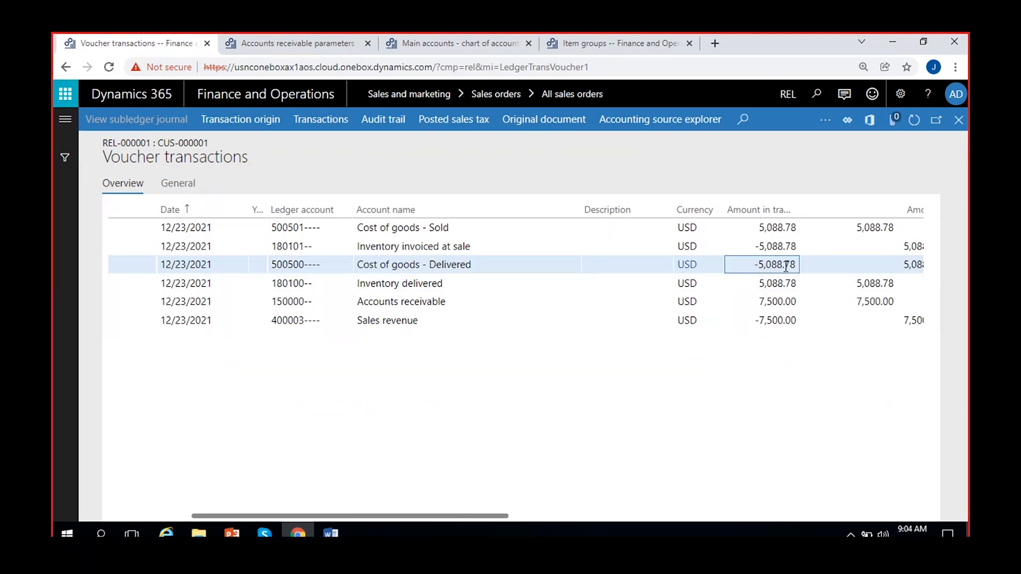
left_click(429, 283)
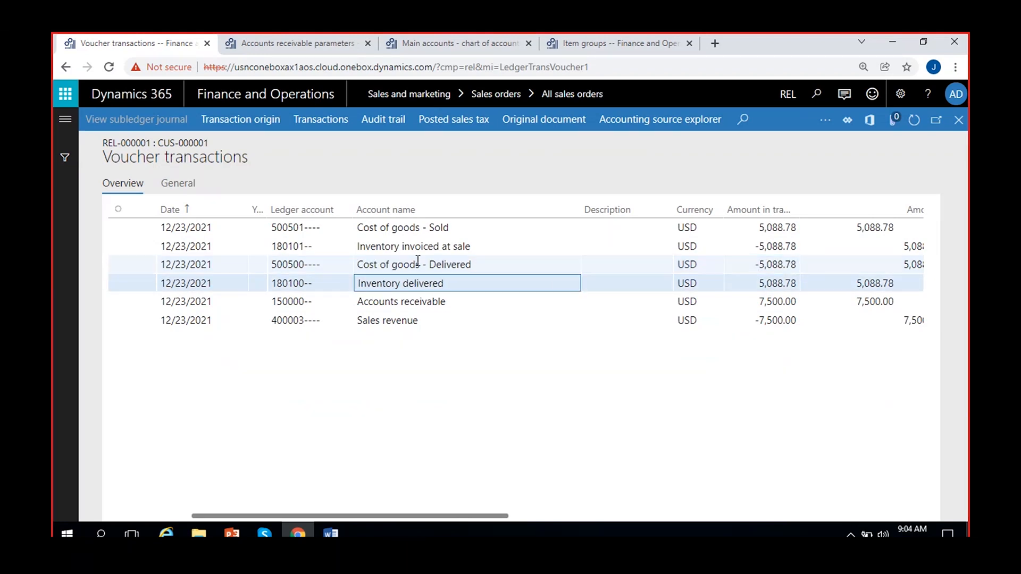
left_click(420, 266)
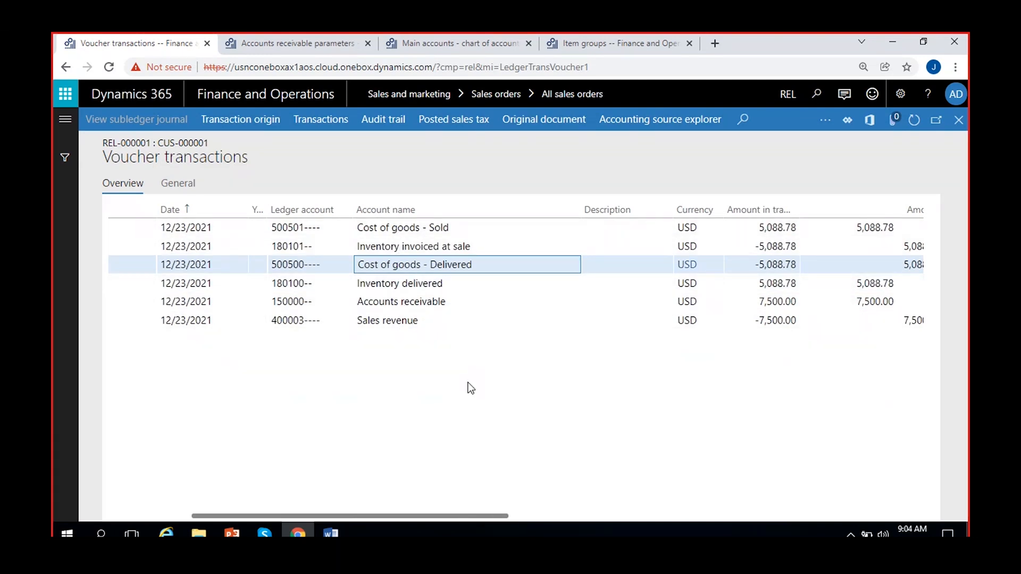
Check the transaction amounts of the Inventory invoiced at sale and Cost of goods - Sold voucher lines.
left_click(413, 247)
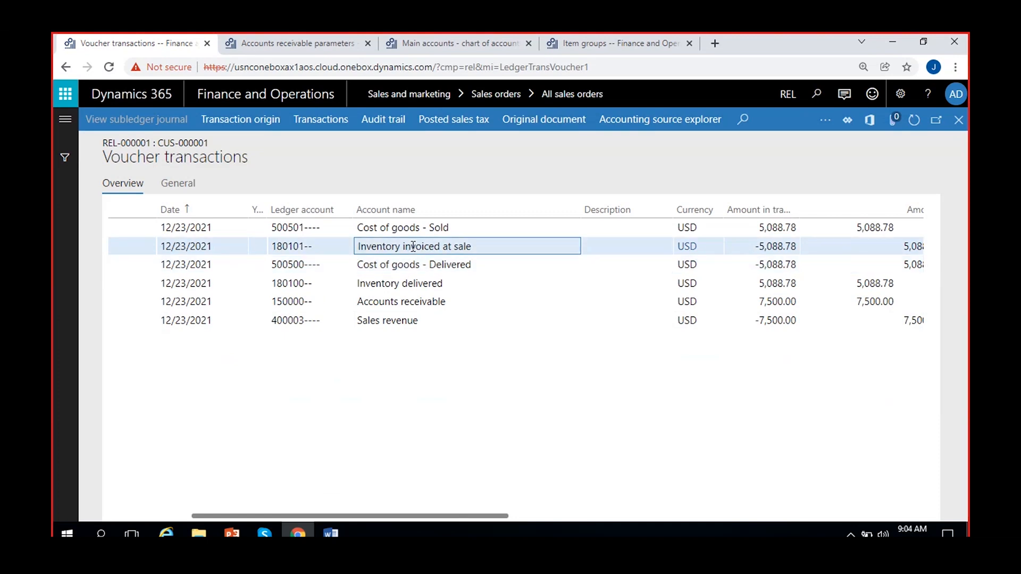
left_click_drag(753, 246, 805, 250)
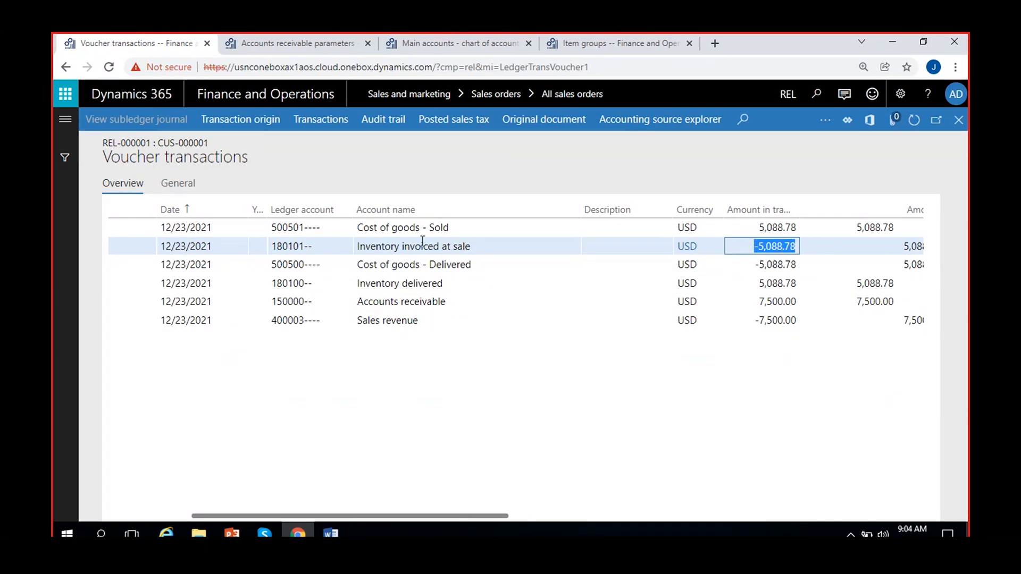
left_click(405, 227)
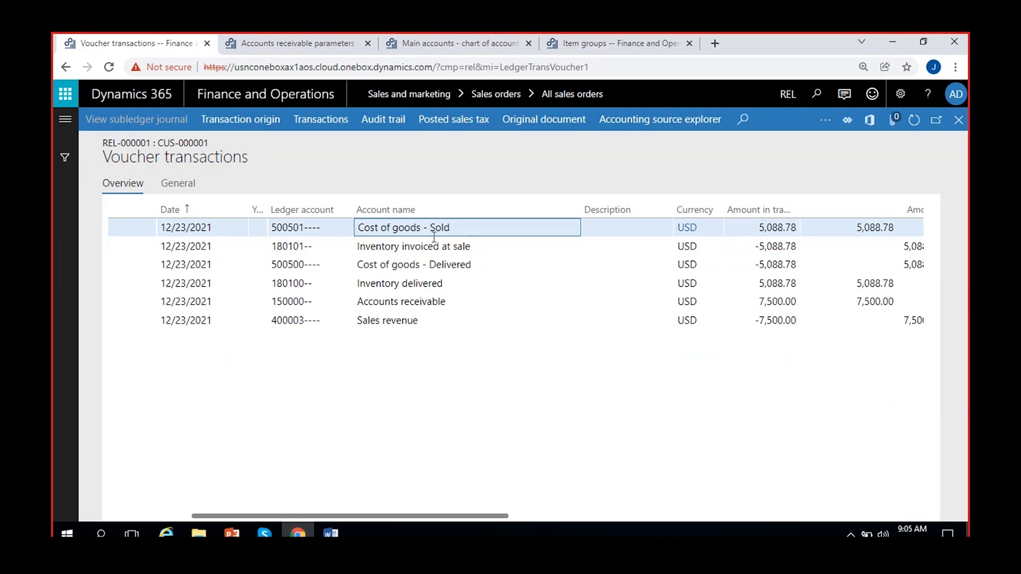
left_click_drag(757, 226, 816, 225)
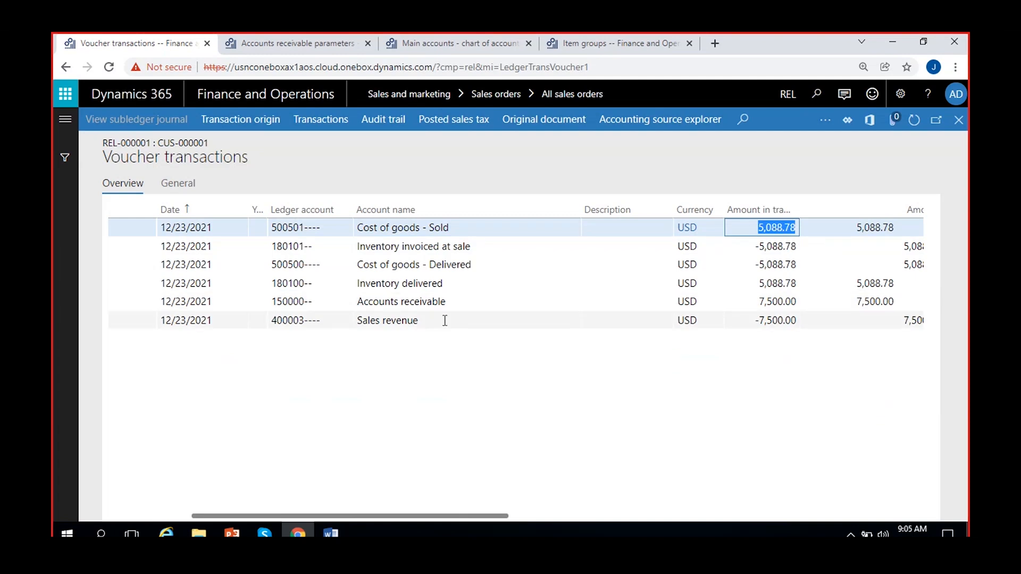
Check the transaction amounts of the Sales revenue and Accounts receivable lines in the invoice voucher.
left_click(411, 323)
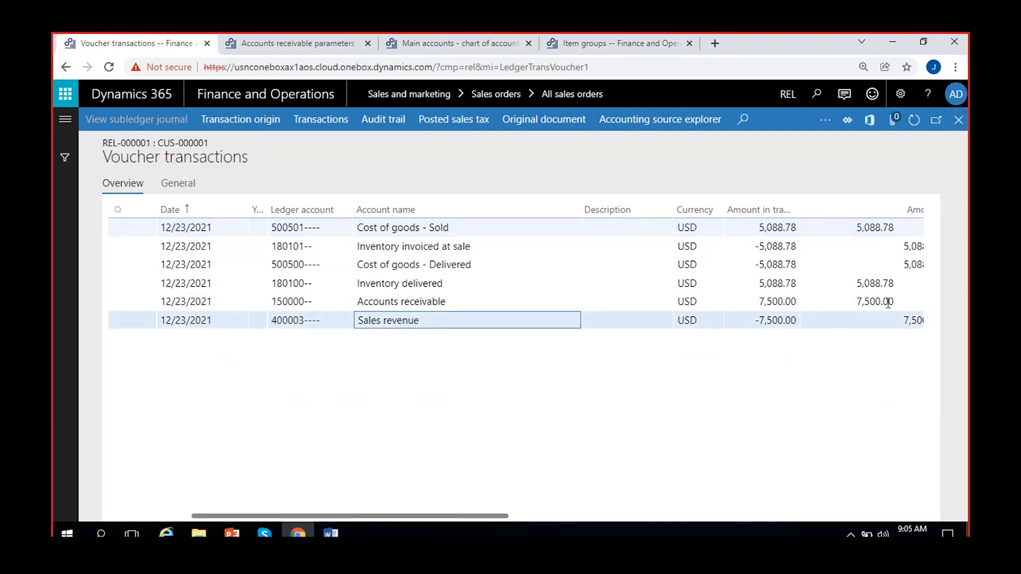
left_click(758, 323)
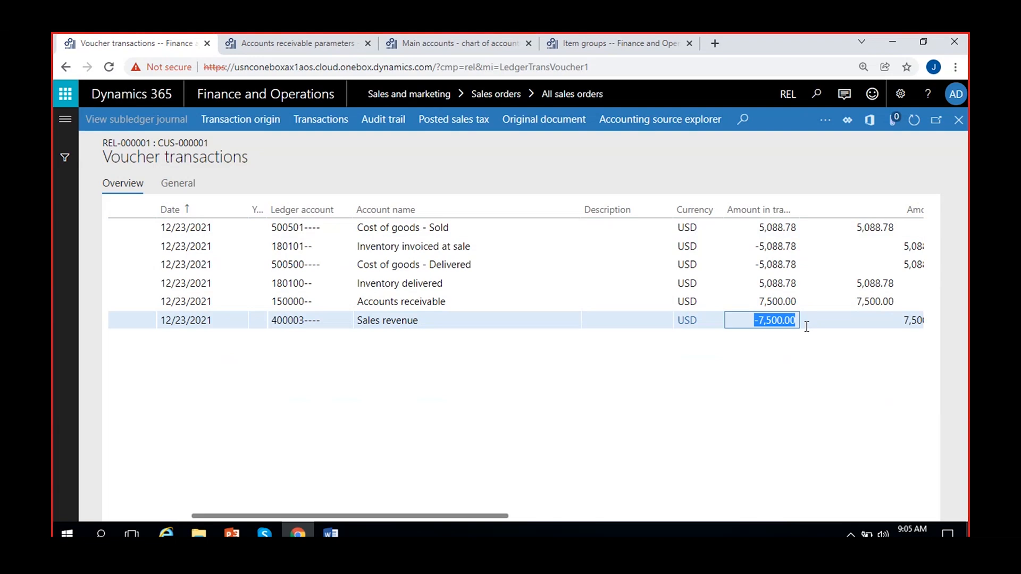
left_click(451, 303)
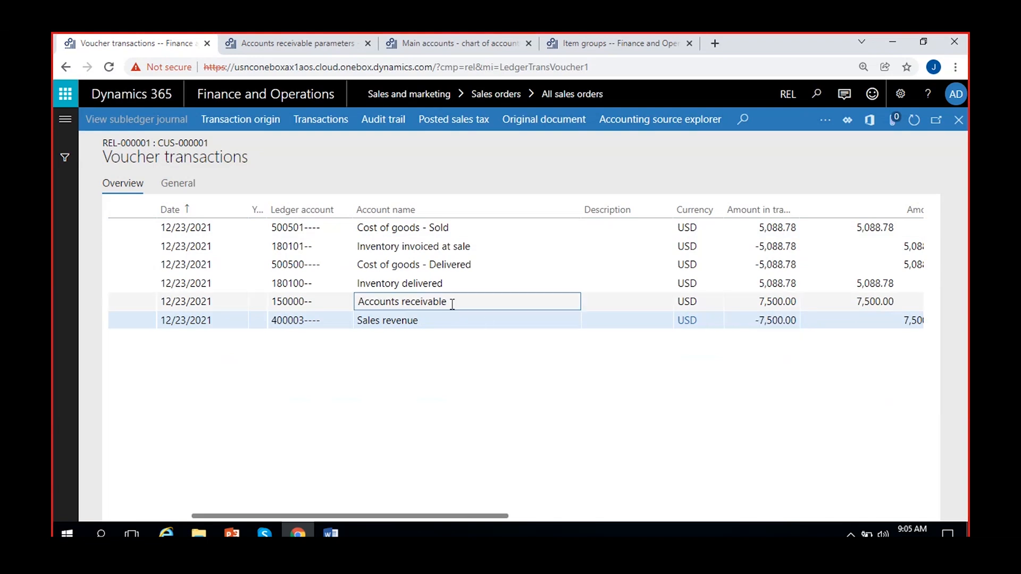
left_click(754, 300)
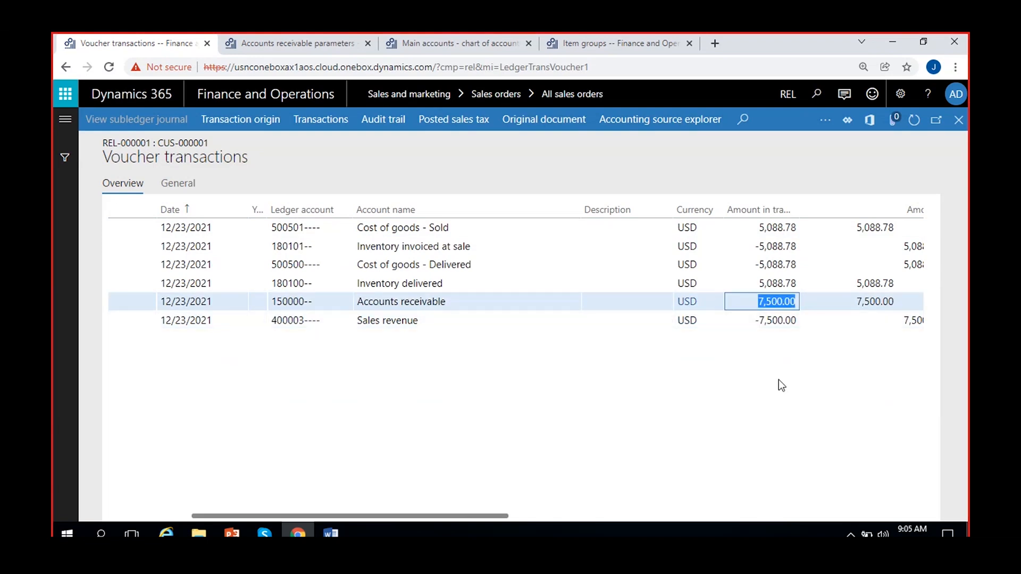
left_click(754, 301)
left_click_drag(758, 301, 803, 308)
Recheck the invoice voucher by comparing the cost of goods sold and invoiced inventory amounts with the sales revenue and receivable amounts.
left_click_drag(759, 227, 809, 228)
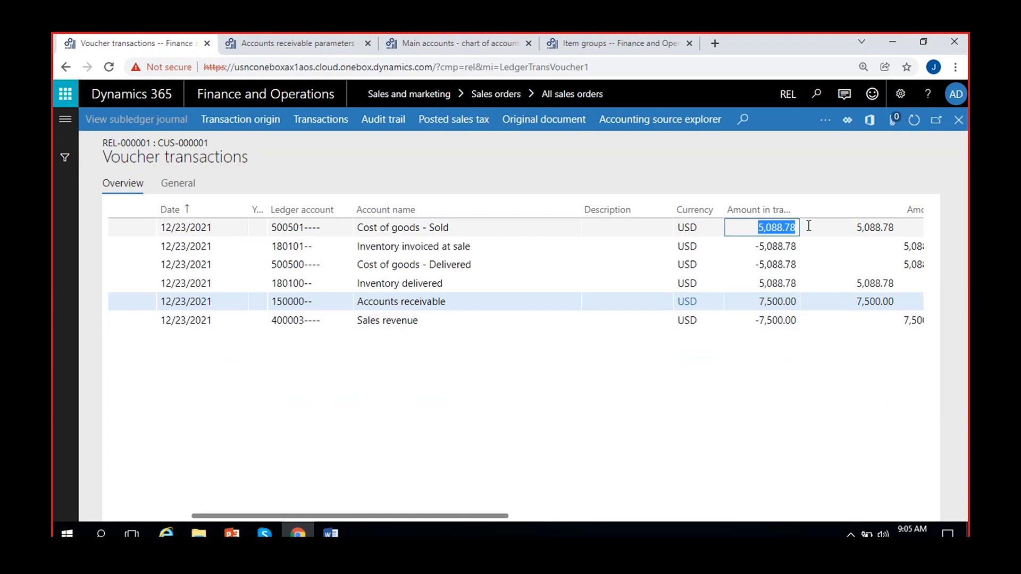
left_click(765, 321)
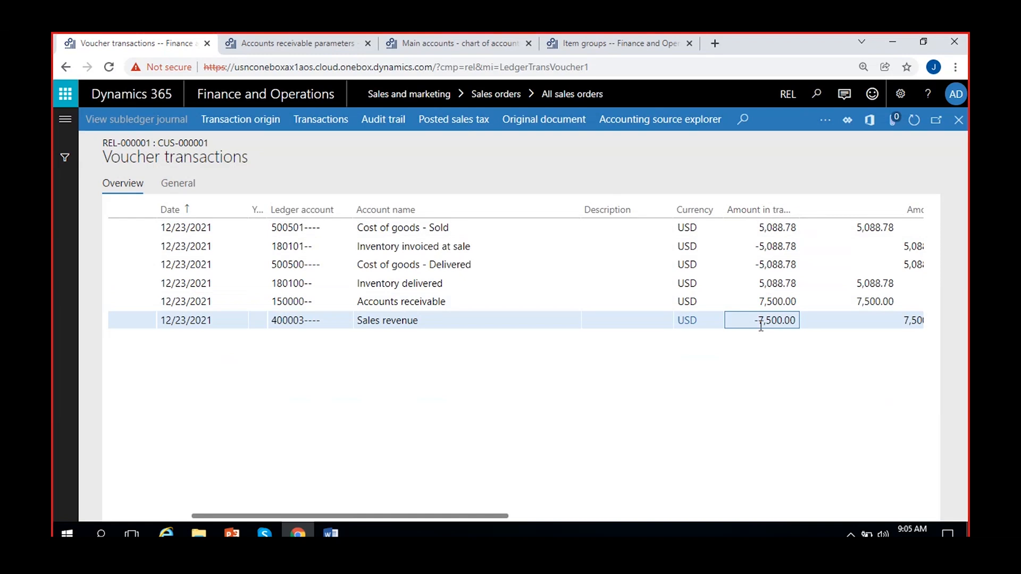
left_click_drag(754, 320, 797, 321)
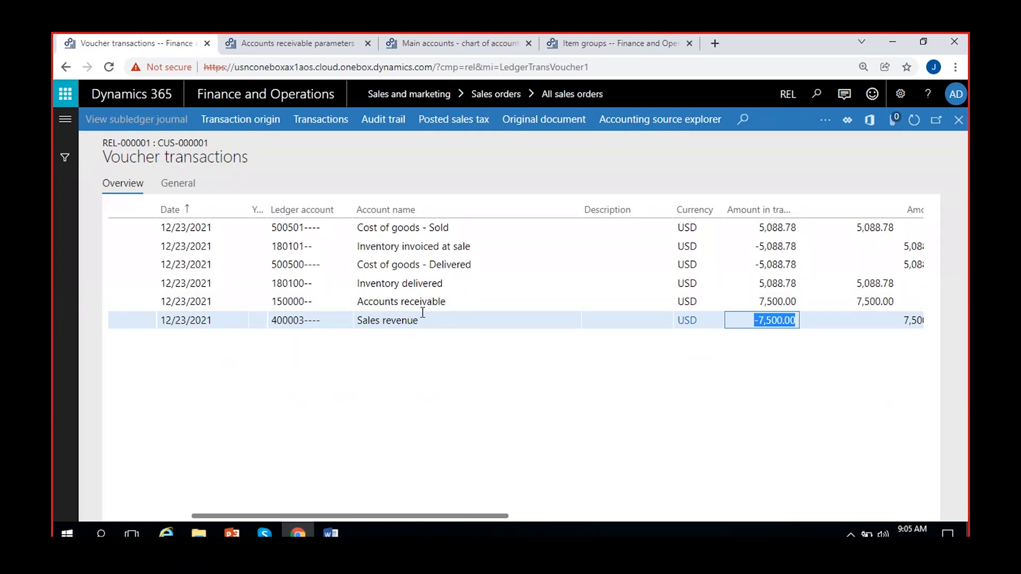
left_click(431, 248)
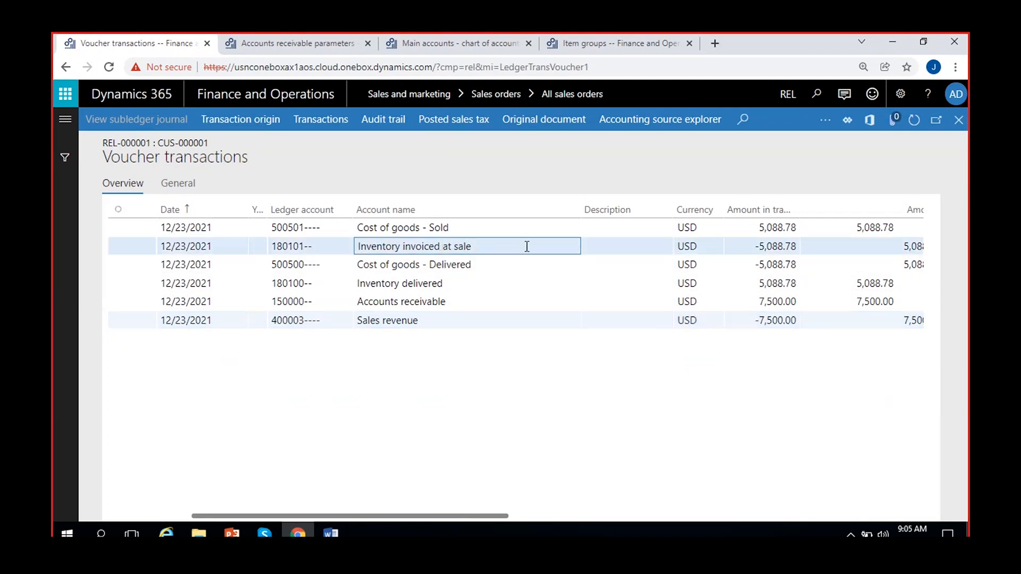
left_click(758, 247)
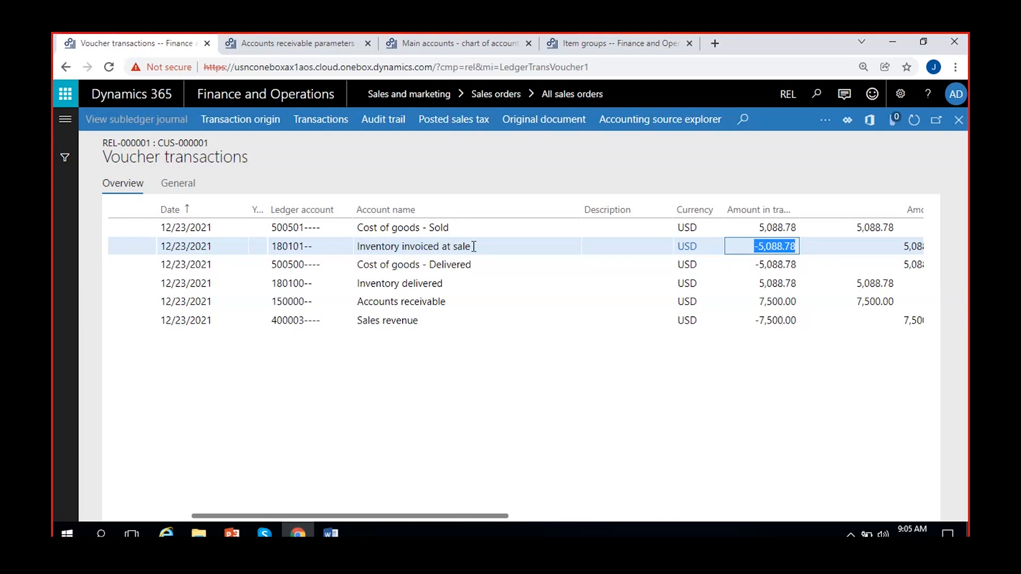
left_click(763, 227)
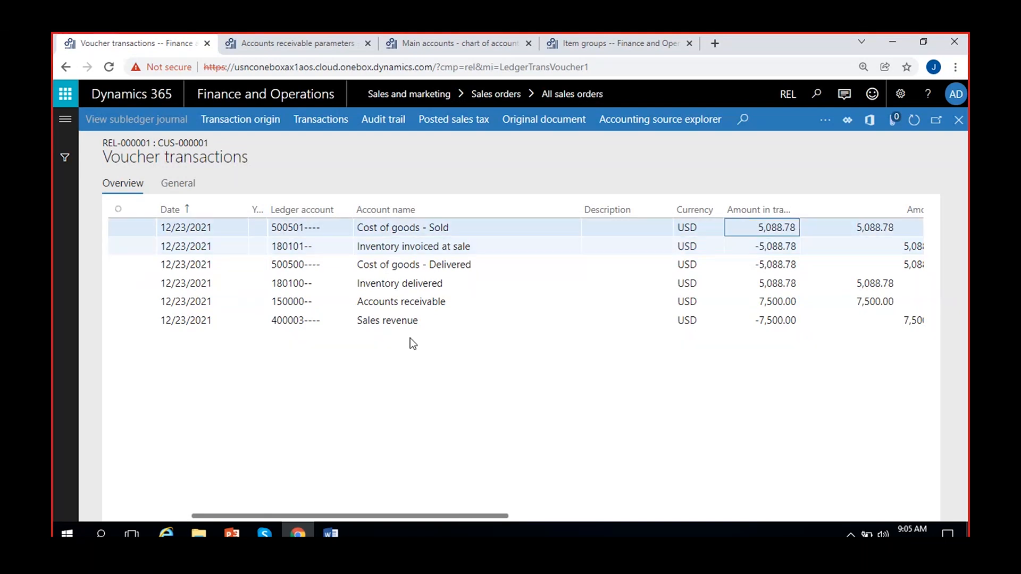
left_click(419, 322)
left_click(765, 322)
left_click(441, 302)
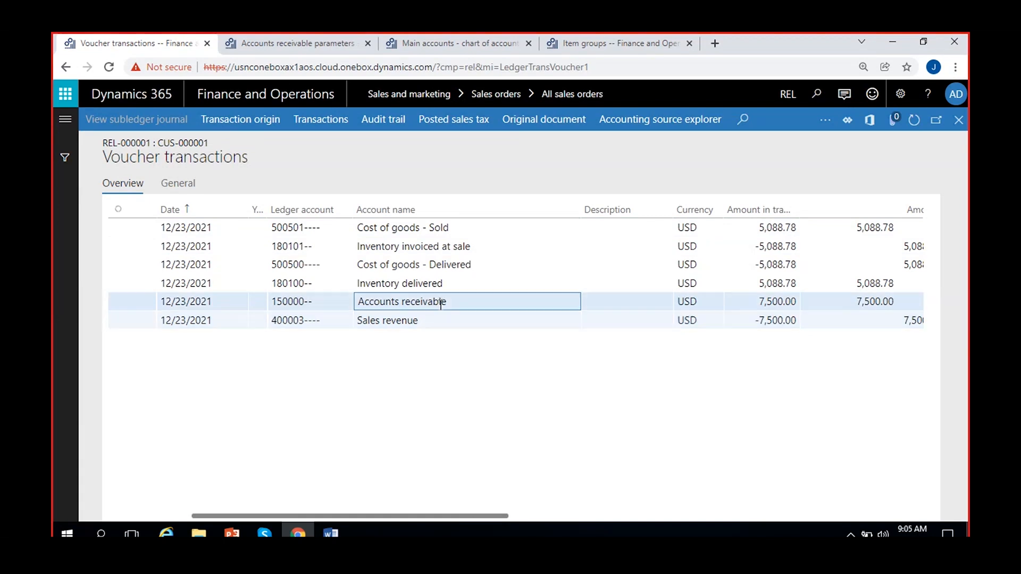
left_click(777, 301)
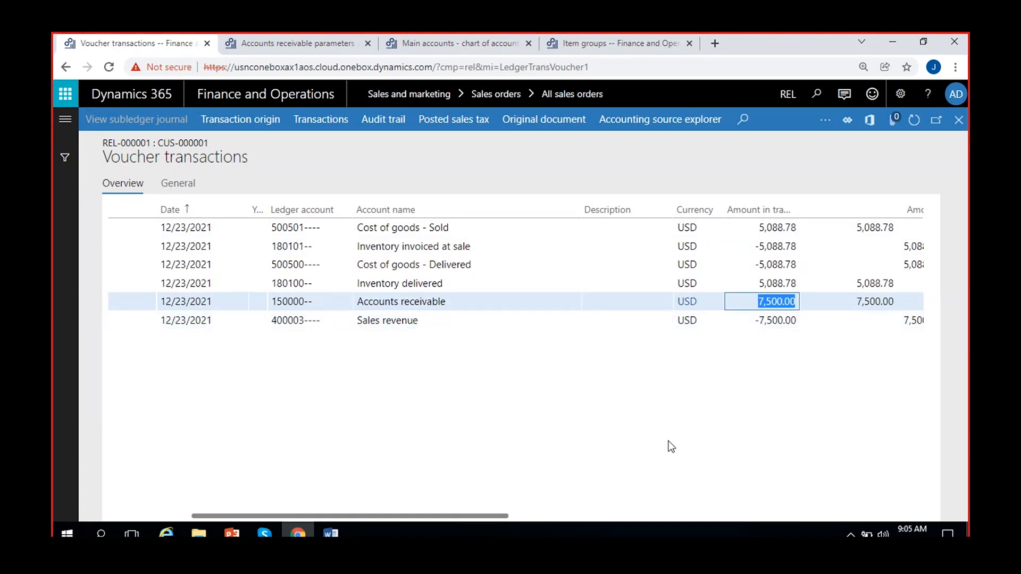
left_click(631, 416)
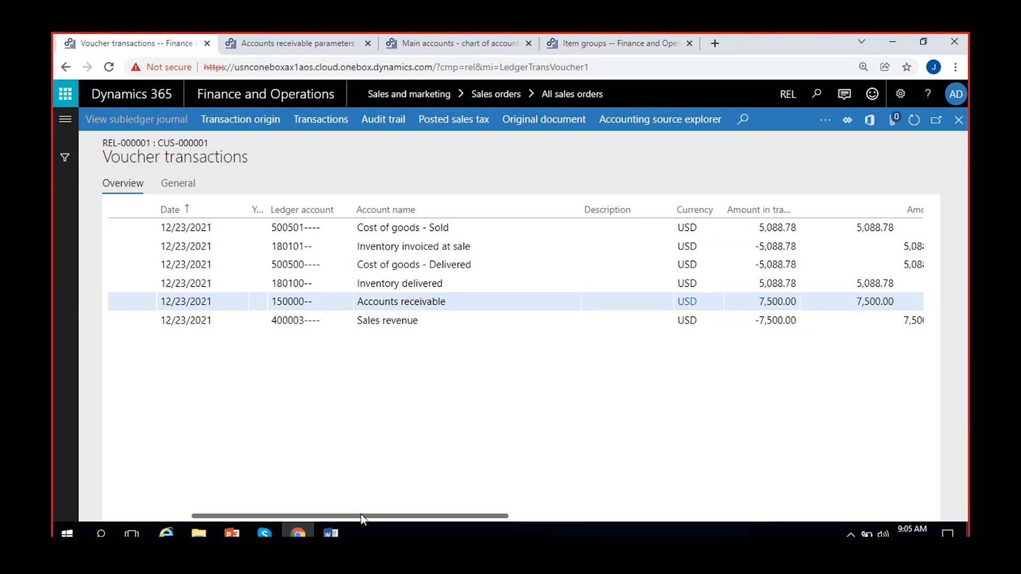
Switch to the Word notes and add the heading "Packing slip entry:" below the recurring free text invoices line.
mouse_move(331, 534)
left_click(281, 482)
scroll(397, 297, "down", 2)
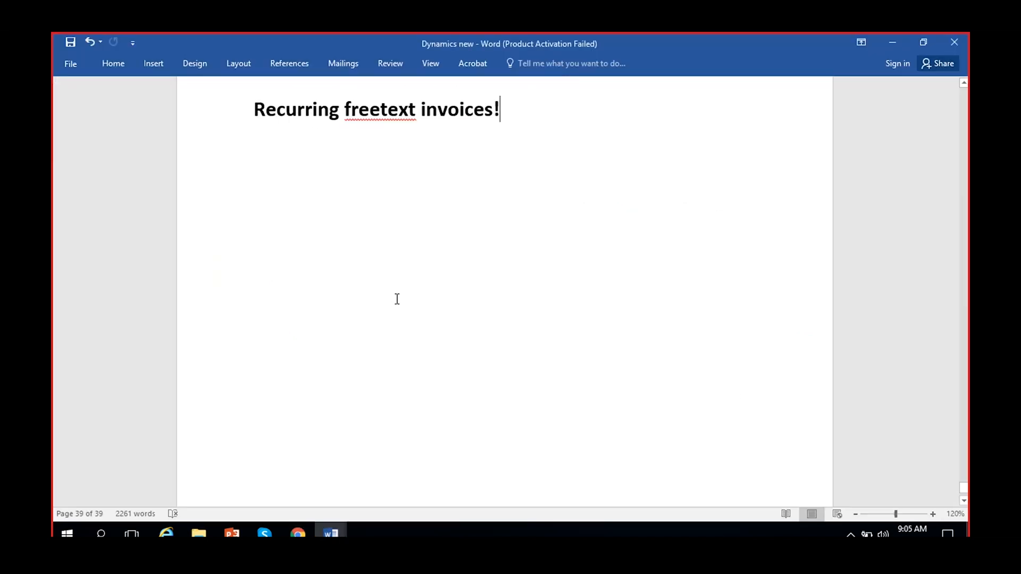
type("Pack")
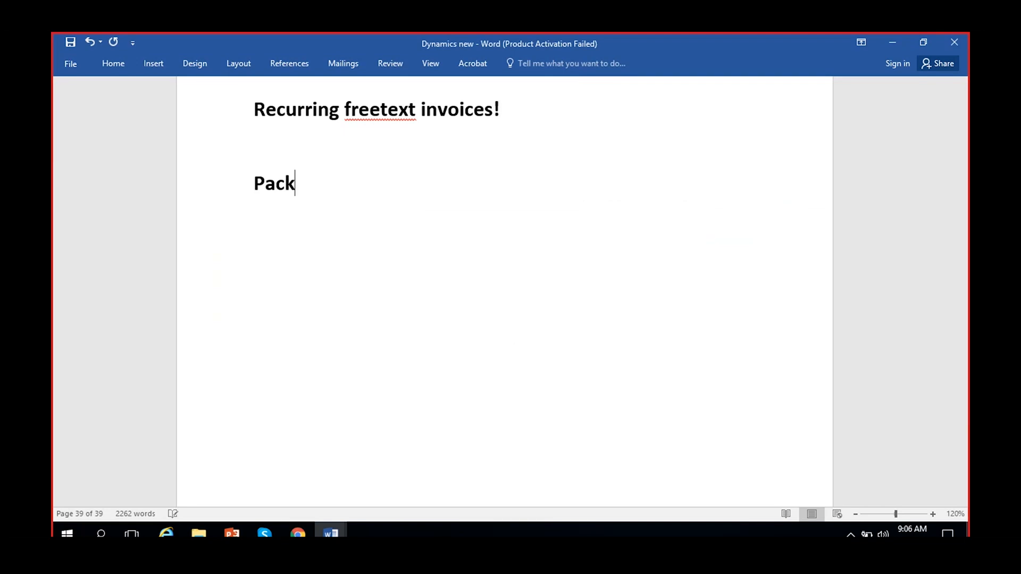
type("ing slip")
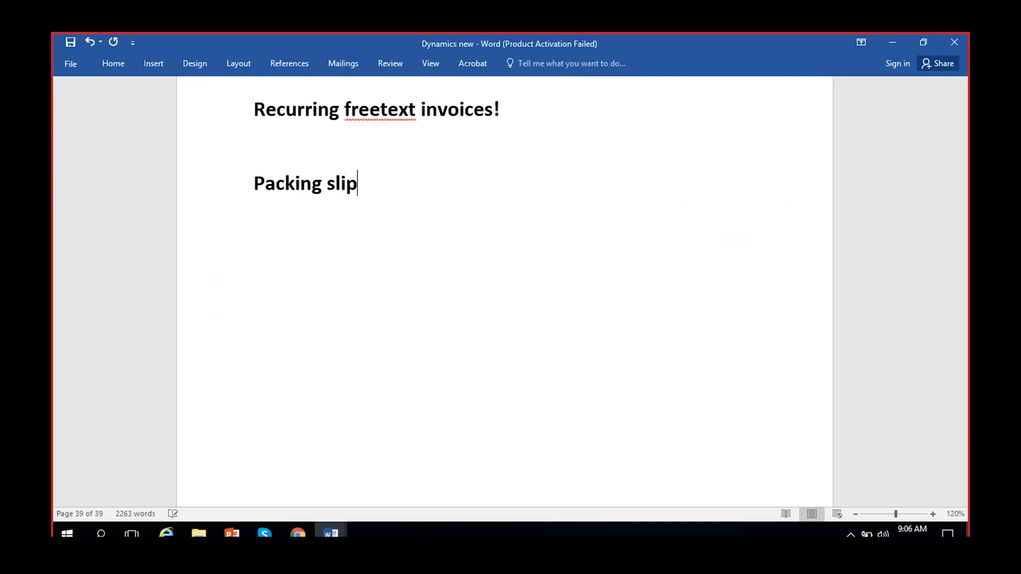
type(" entry:")
key("Return")
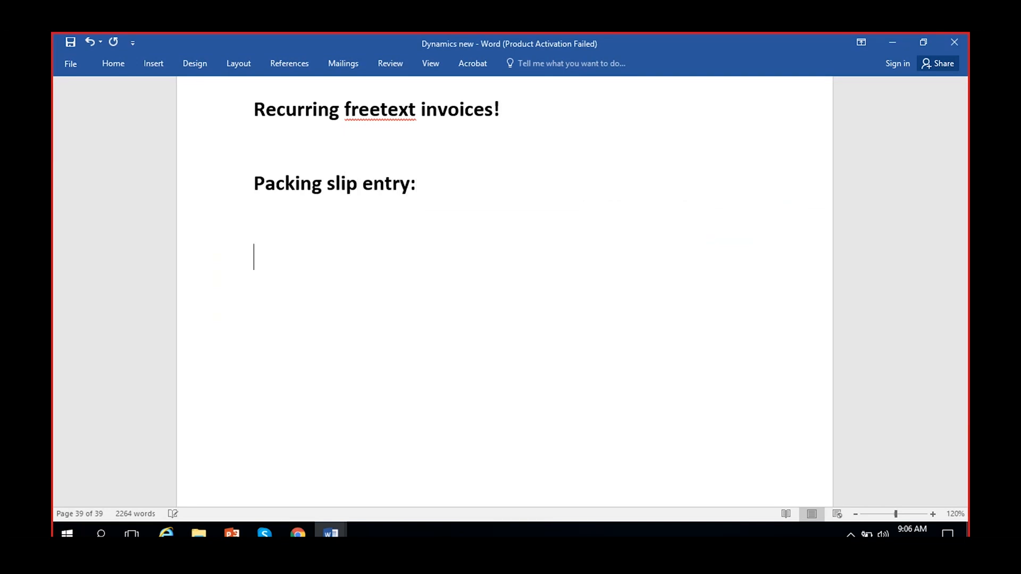
Write "Inventory delivered CR" under the packing slip heading, separated by a blank line and without a leading space.
type("Inven")
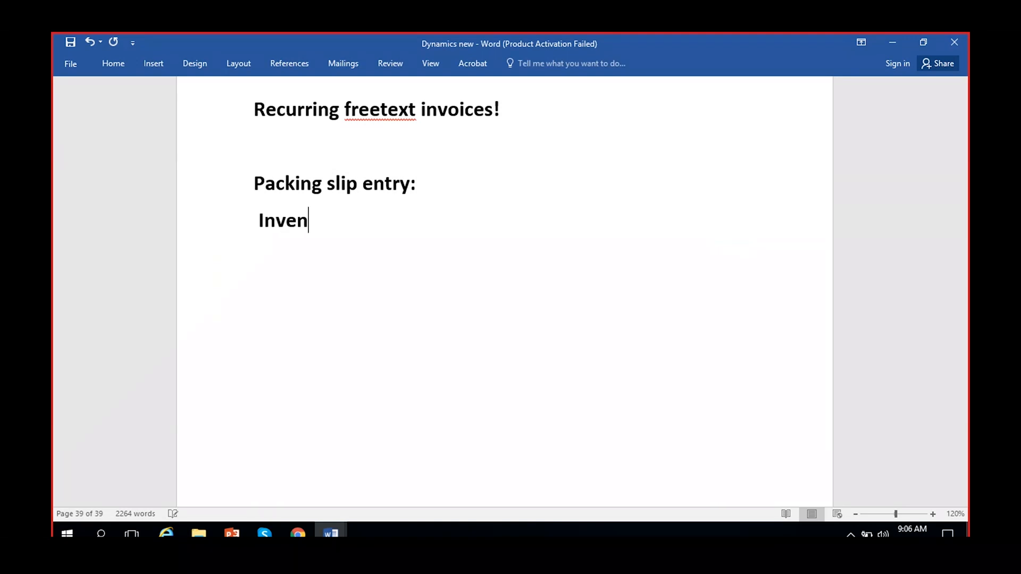
type("tory deliv")
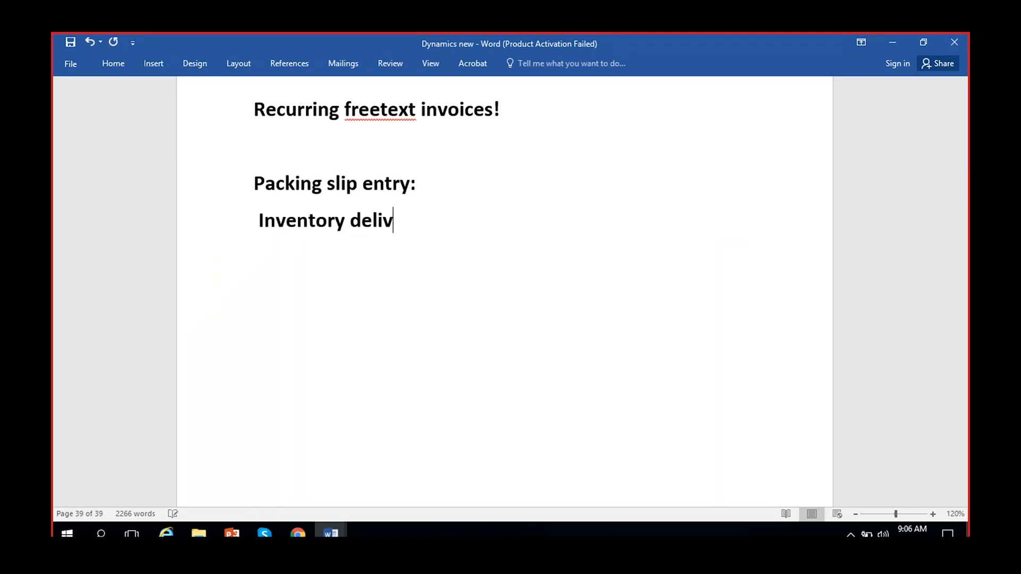
type("ered CR")
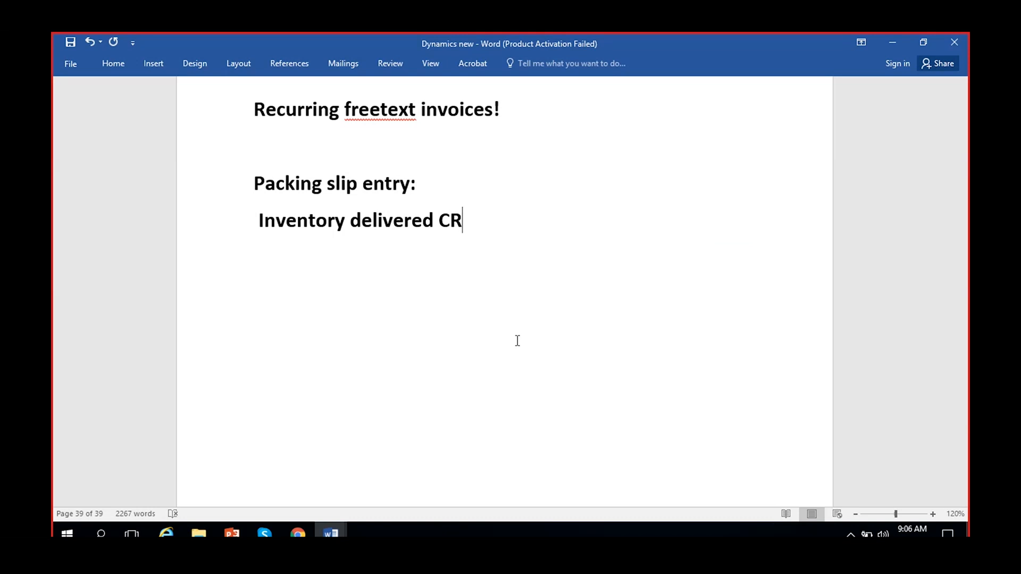
left_click(444, 186)
key("Return")
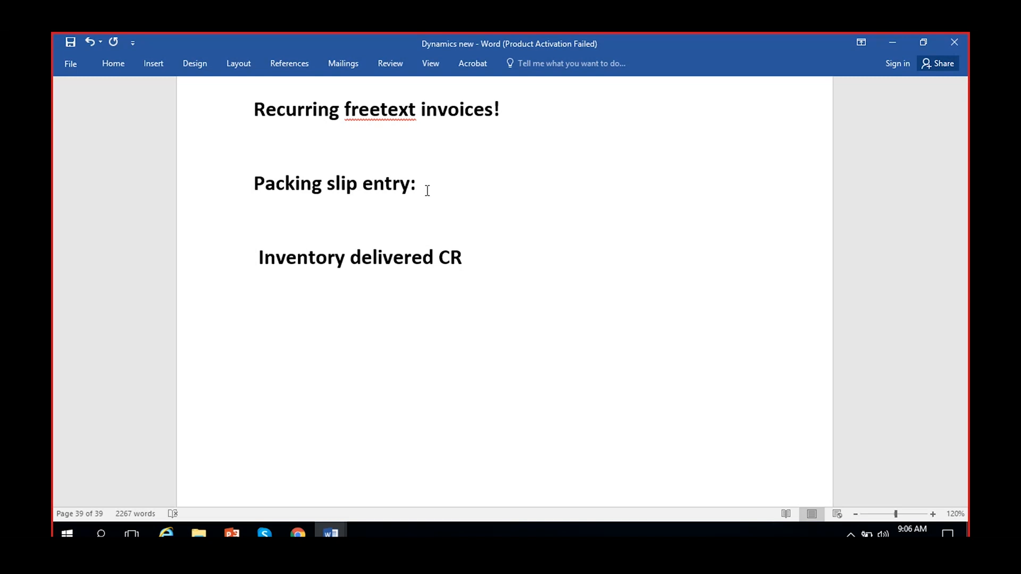
left_click(260, 258)
key("BackSpace")
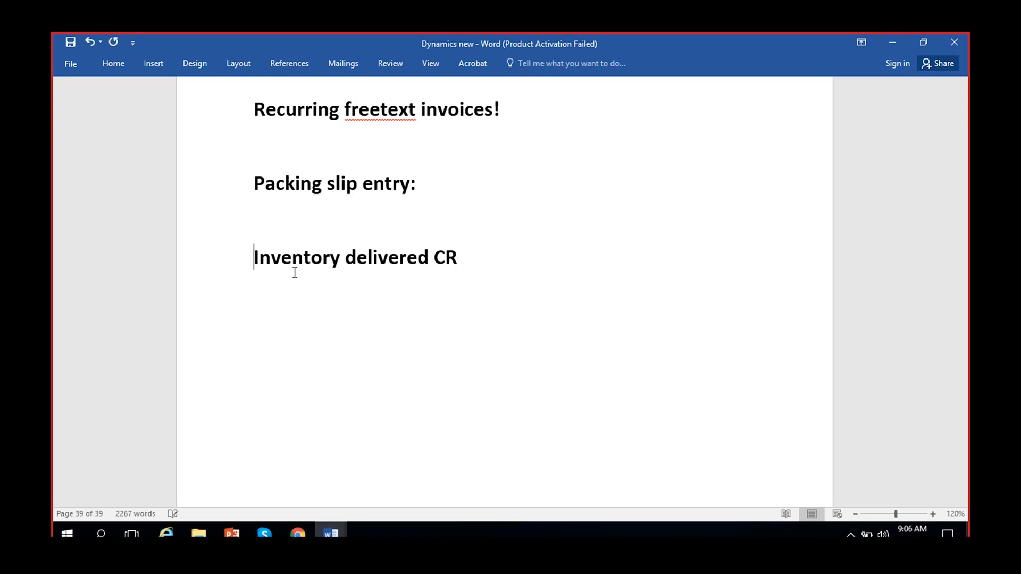
Insert the line "Cost of goods Delivered DR" directly above the inventory delivered line.
left_click(297, 221)
key("Return")
type("C")
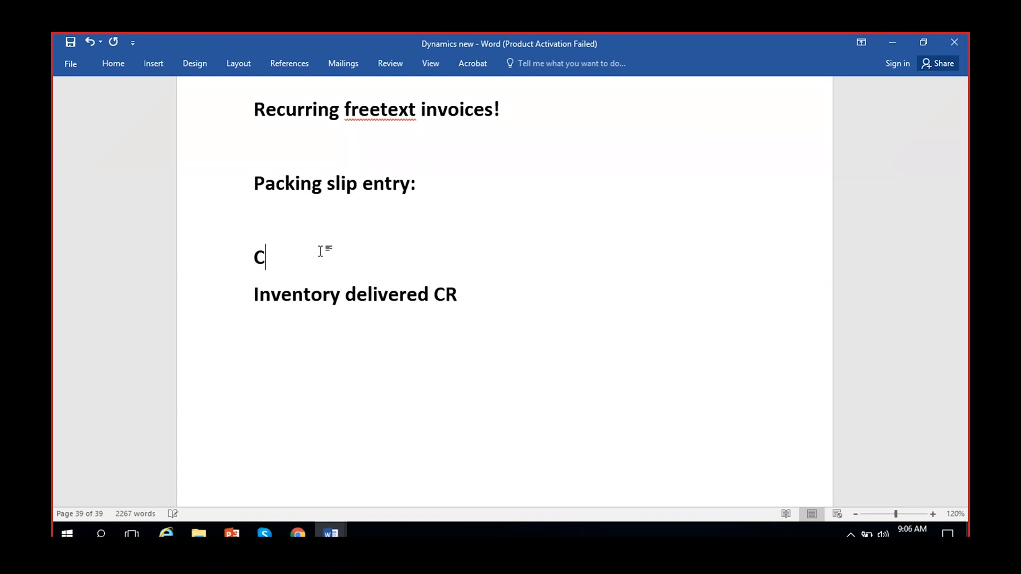
type("ost of goods De")
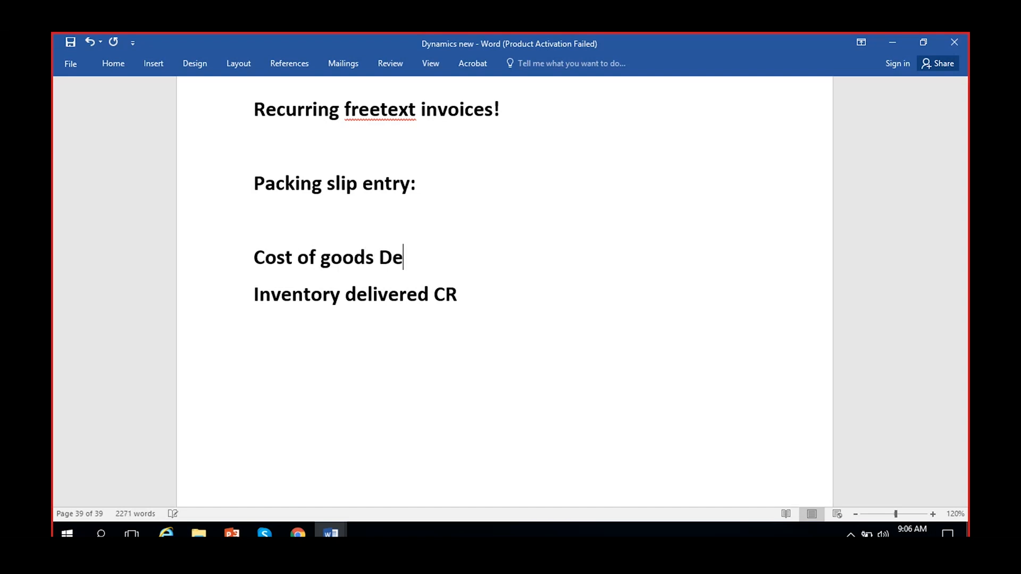
type("livered DR")
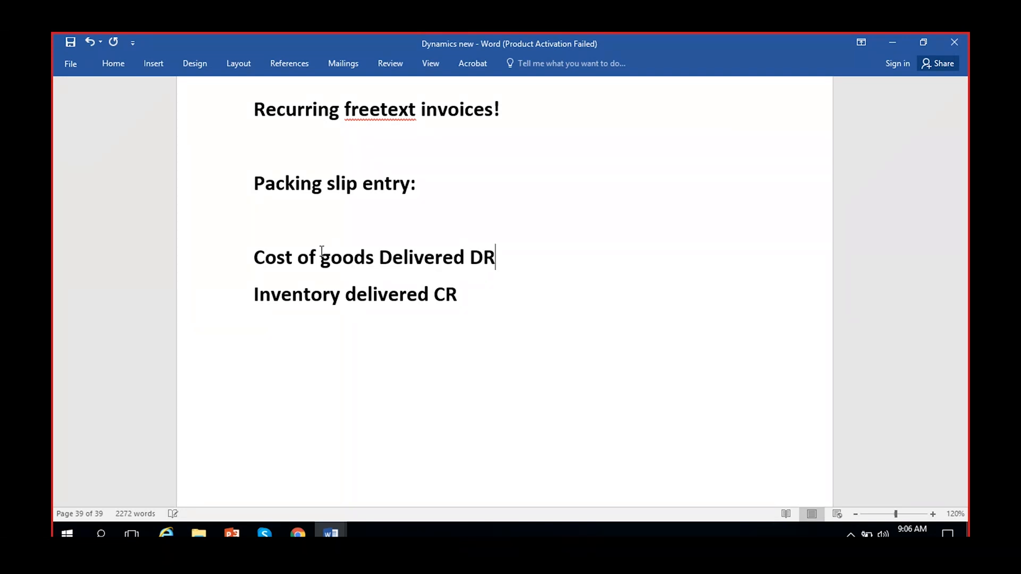
Add the heading "SO Invoice:" below the packing slip entry, with no space before the colon.
left_click(549, 360)
scroll(505, 292, "down", 3)
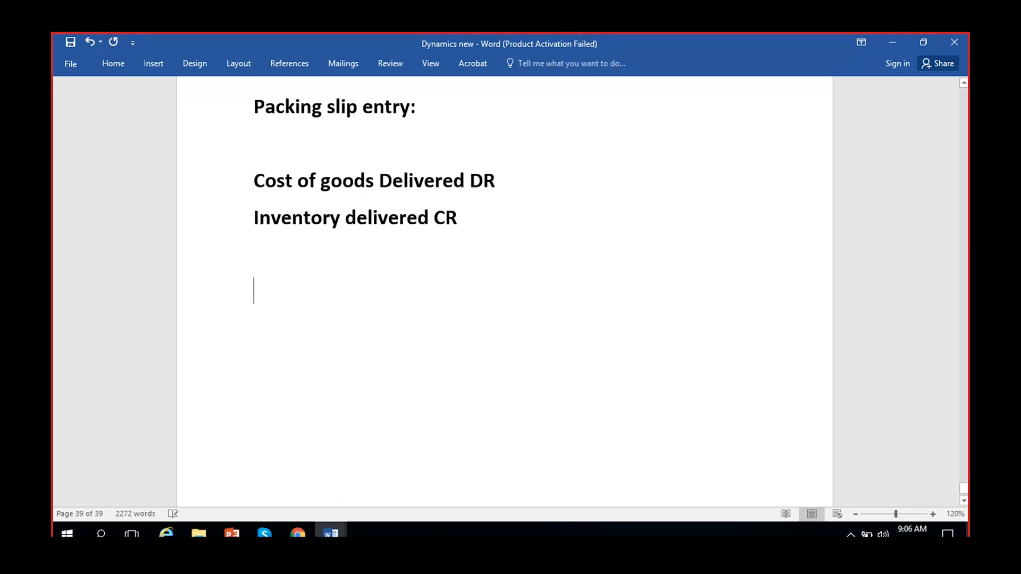
type("SO In")
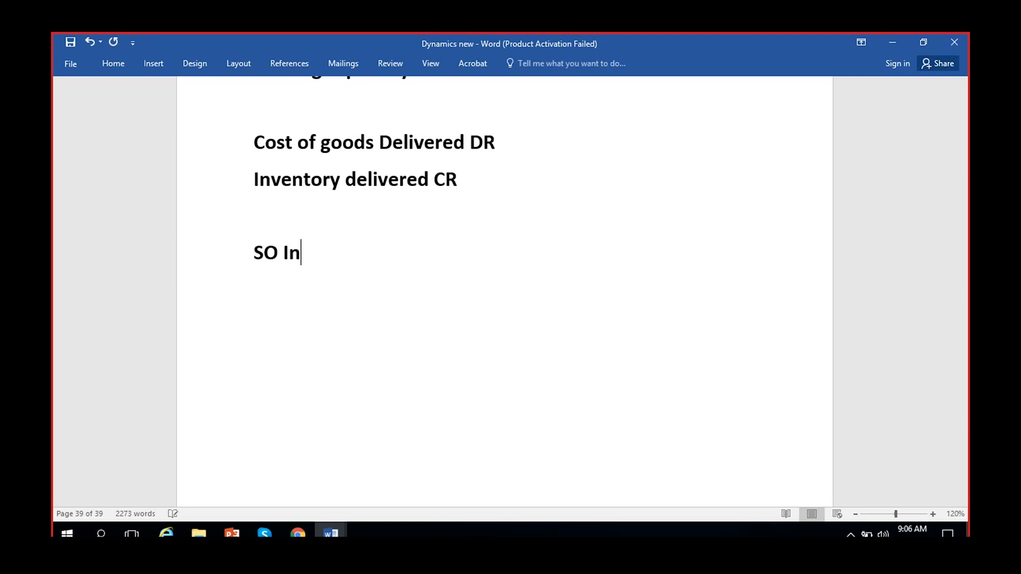
type("voice :")
key("Return")
key("Return")
scroll(549, 365, "up", 1)
left_click(353, 292)
key("BackSpace")
left_click(286, 353)
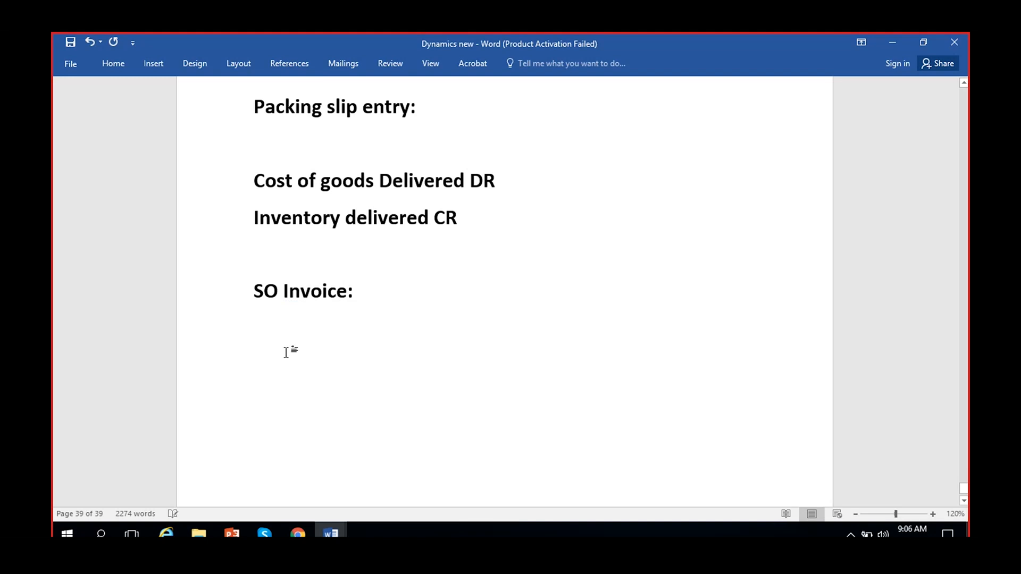
Write "Cost of goods Delivered CR" and "Inventory Delivered DR" on separate lines under the SO Invoice heading.
type("Cost o")
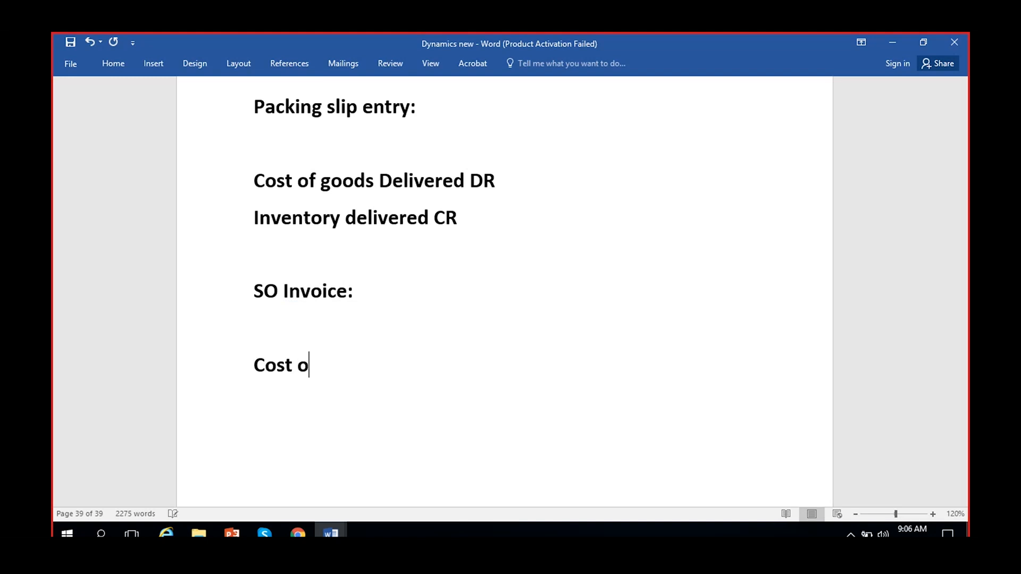
type("f goods Dek")
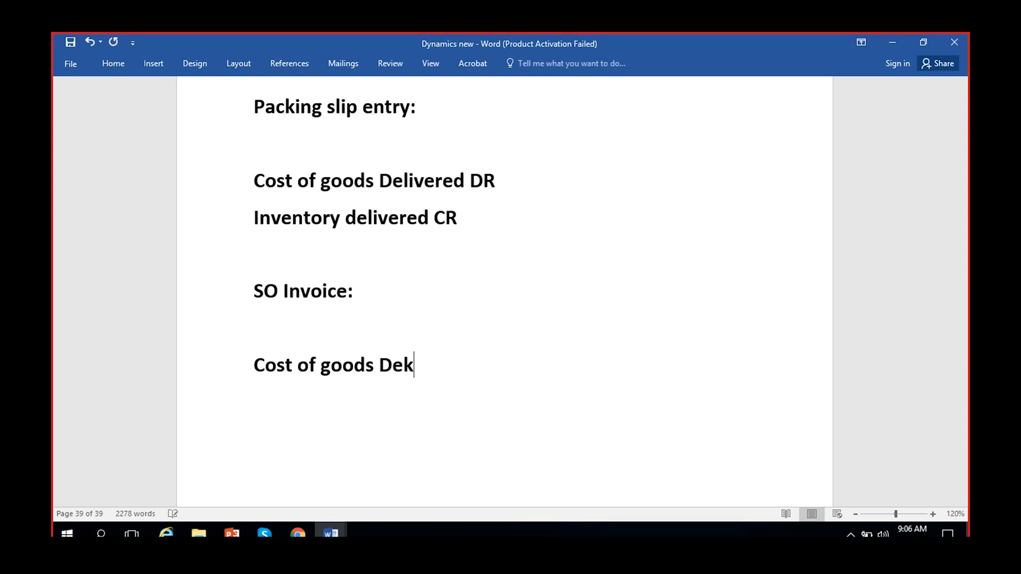
key("BackSpace")
type("livered CR")
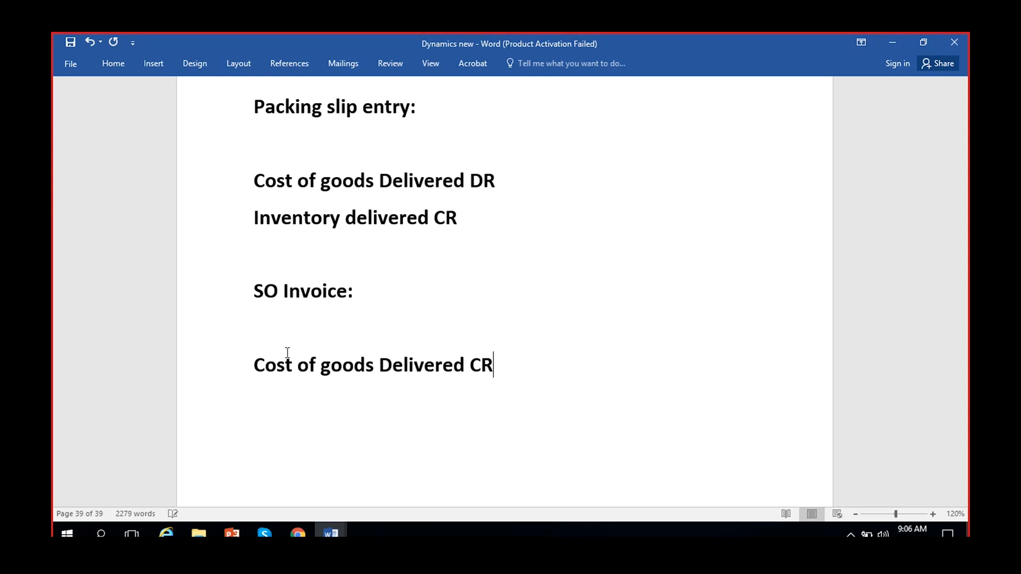
key("Return")
type("Inventory De")
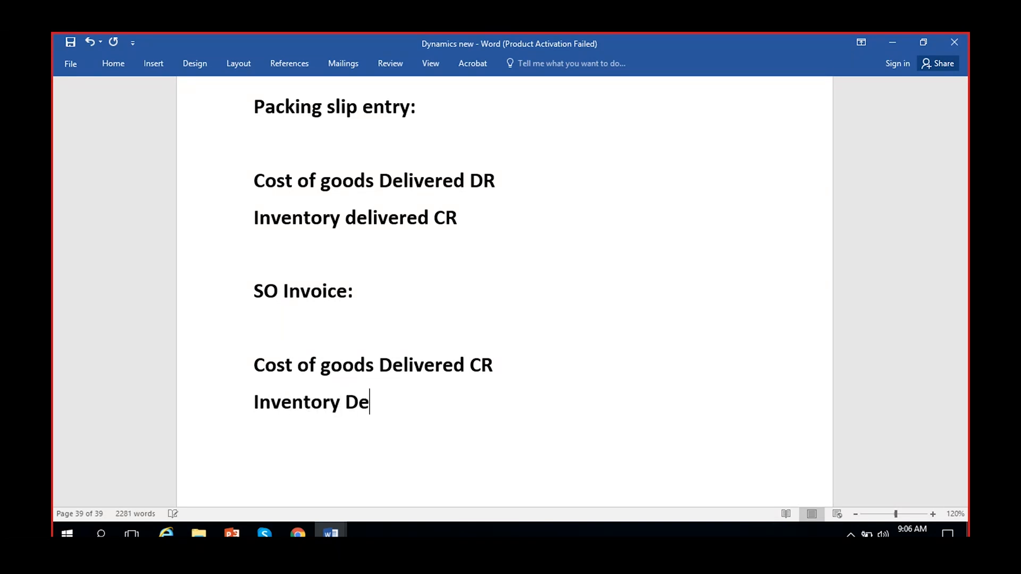
type("livered DR")
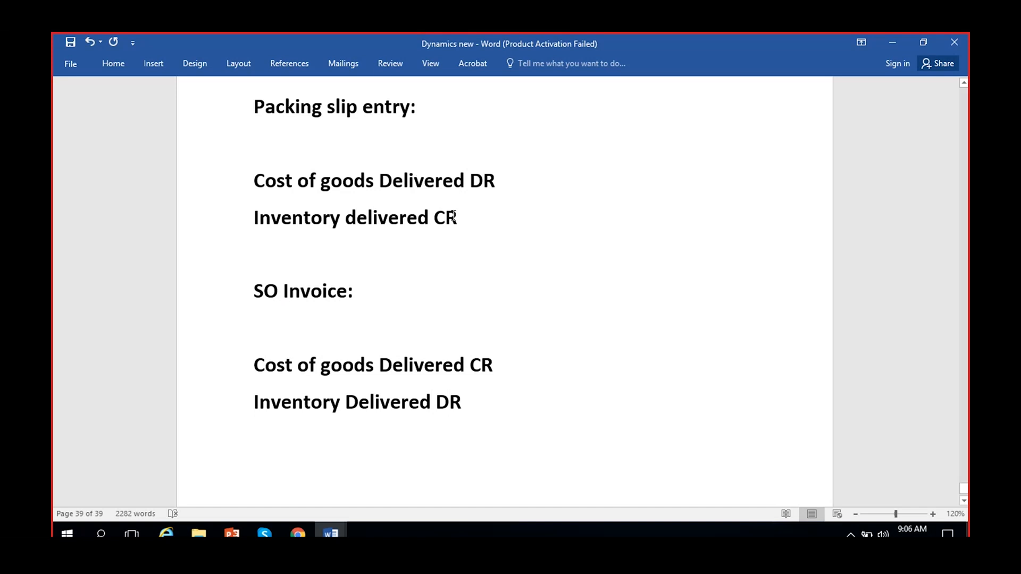
Change the font colour of the two packing slip entry lines to red.
left_click_drag(468, 222, 247, 197)
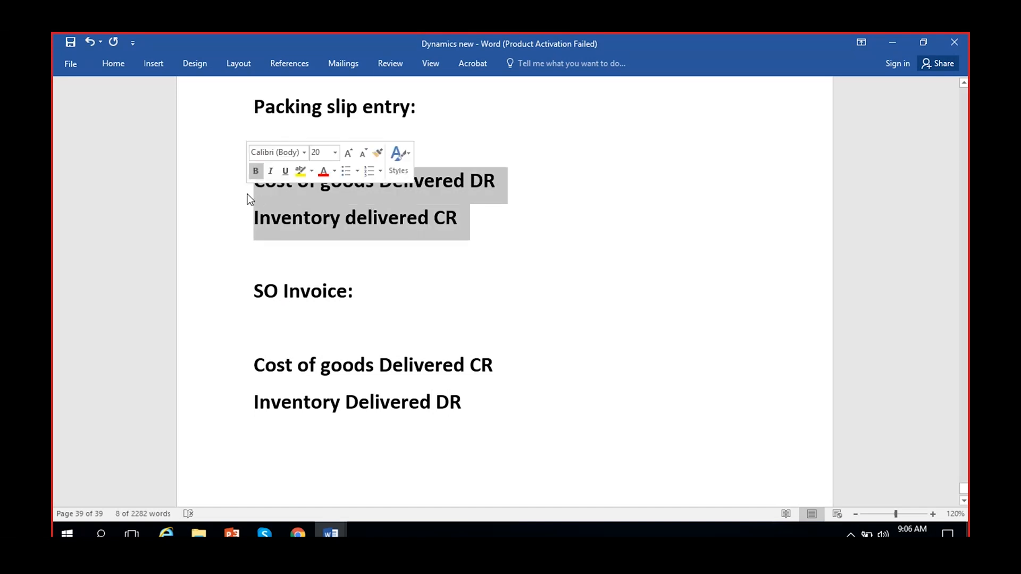
left_click(153, 63)
left_click(206, 62)
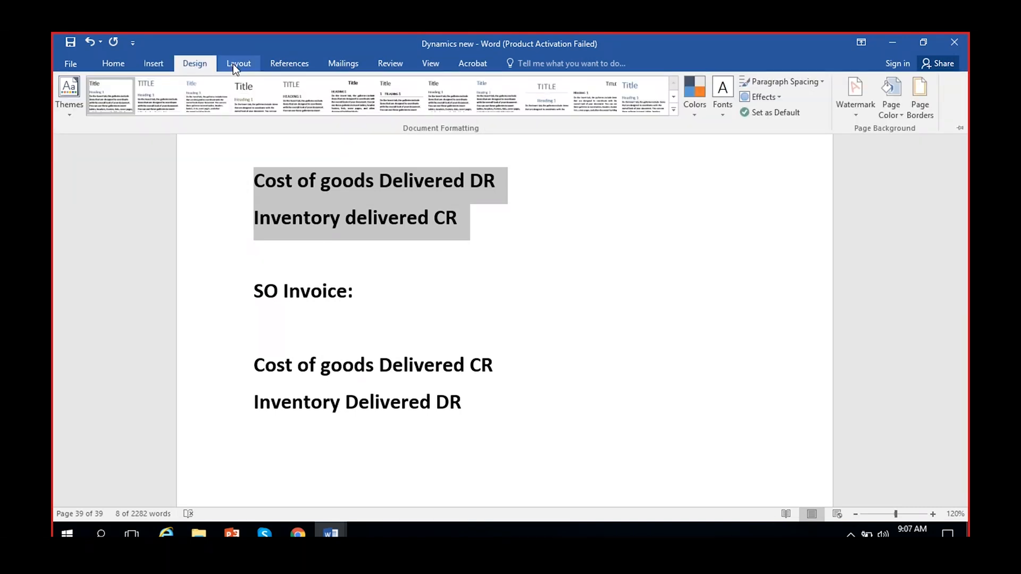
left_click(118, 62)
left_click(326, 111)
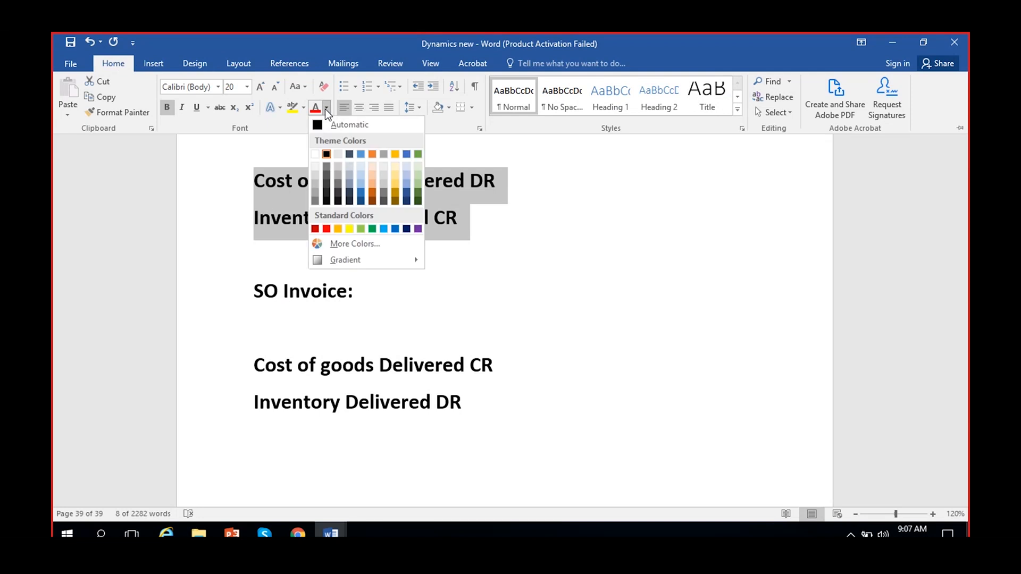
left_click(326, 228)
Change the font colour of the two SO Invoice entry lines to red and add blank lines below them.
left_click_drag(477, 402, 254, 365)
key("ctrl+F1")
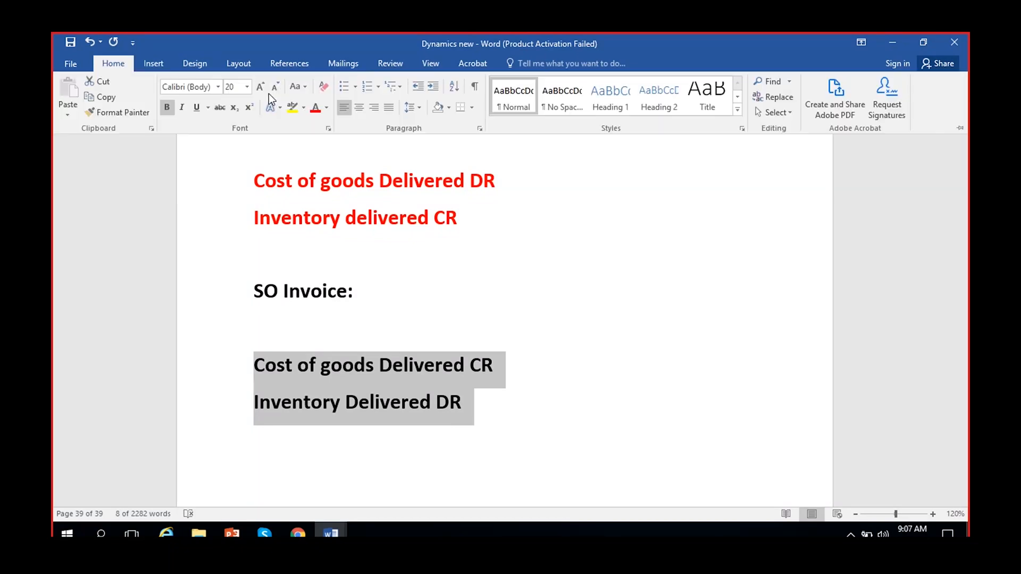
left_click(327, 110)
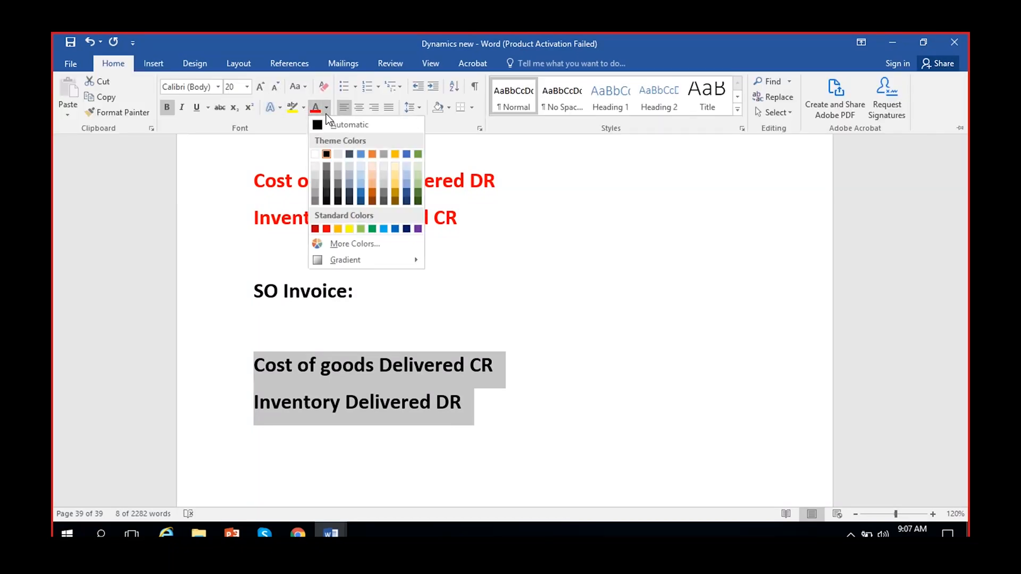
left_click(327, 228)
left_click(538, 405)
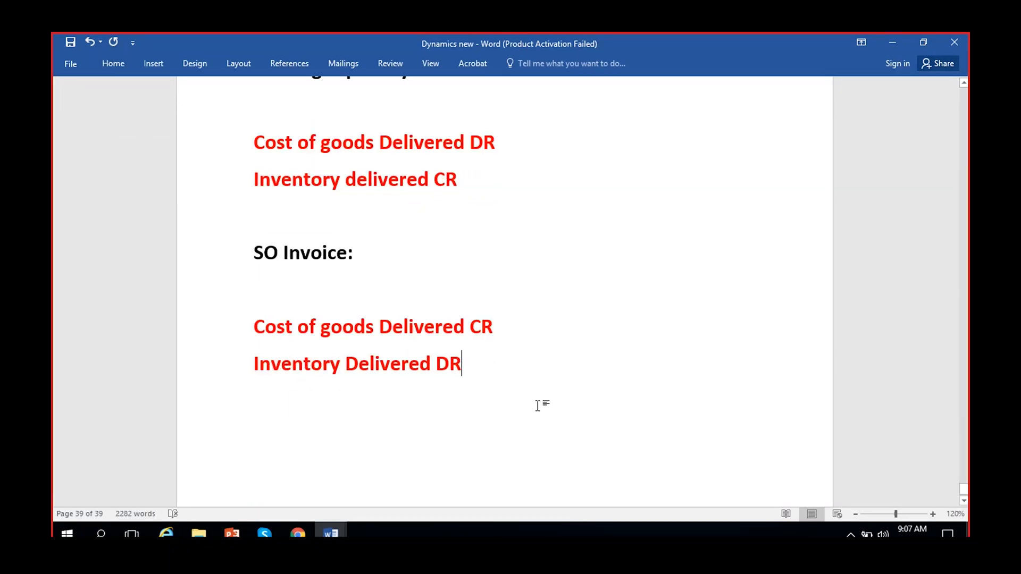
key("Return")
key("Return")
scroll(540, 410, "down", 1)
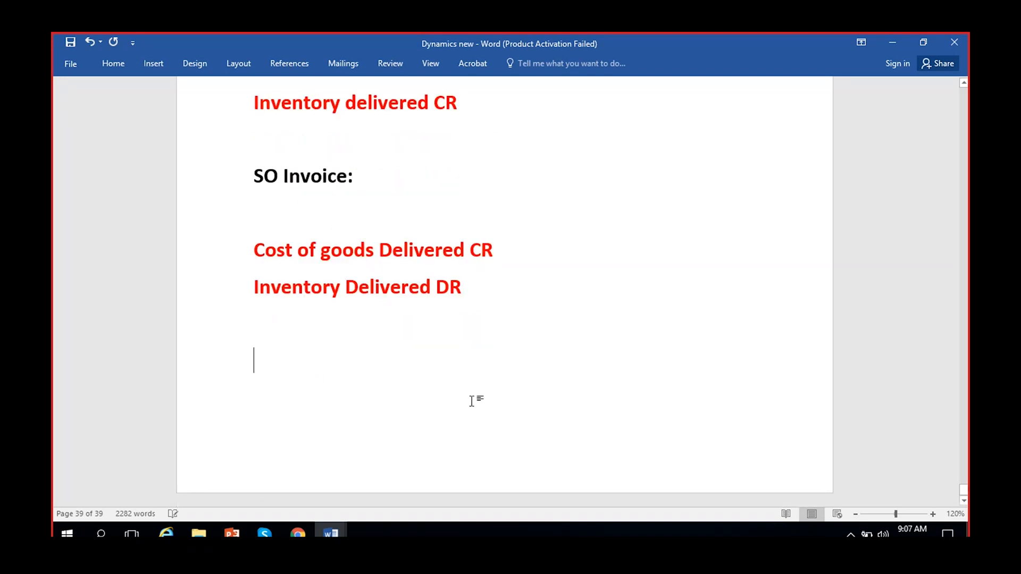
Delete the "Recurring freetext invoices!" text above the packing slip heading.
scroll(411, 312, "up", 4)
left_click(337, 321)
left_click(296, 261)
key("BackSpace")
key("BackSpace")
key("BackSpace")
key("BackSpace")
key("BackSpace")
key("BackSpace")
key("BackSpace")
key("BackSpace")
key("BackSpace")
key("BackSpace")
key("BackSpace")
key("BackSpace")
key("BackSpace")
key("BackSpace")
key("BackSpace")
key("BackSpace")
key("BackSpace")
key("BackSpace")
key("BackSpace")
key("BackSpace")
key("BackSpace")
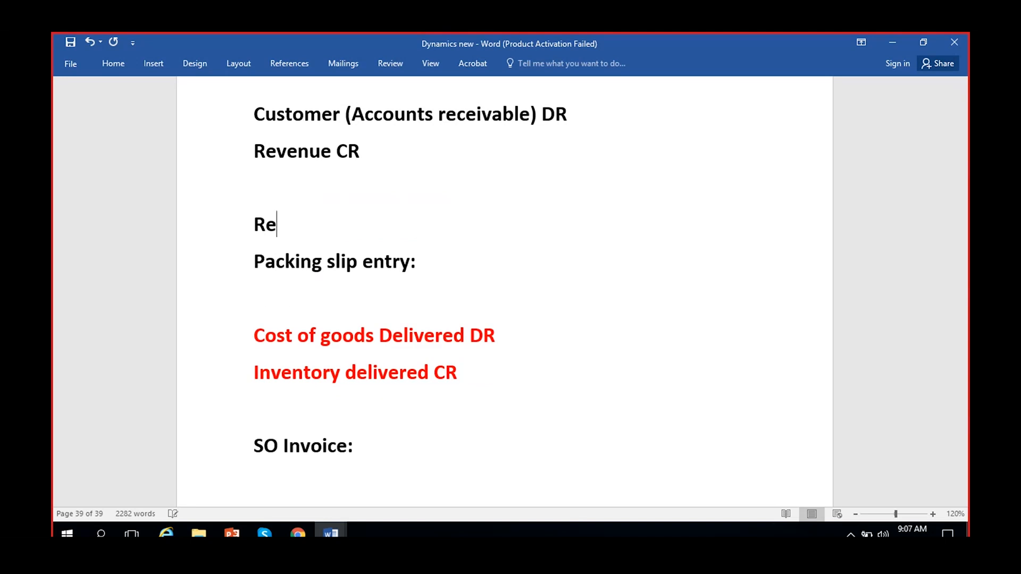
Write "Inventory Invoiced CR" below the delivered lines of the SO Invoice section, leaving a blank line between.
scroll(292, 442, "down", 4)
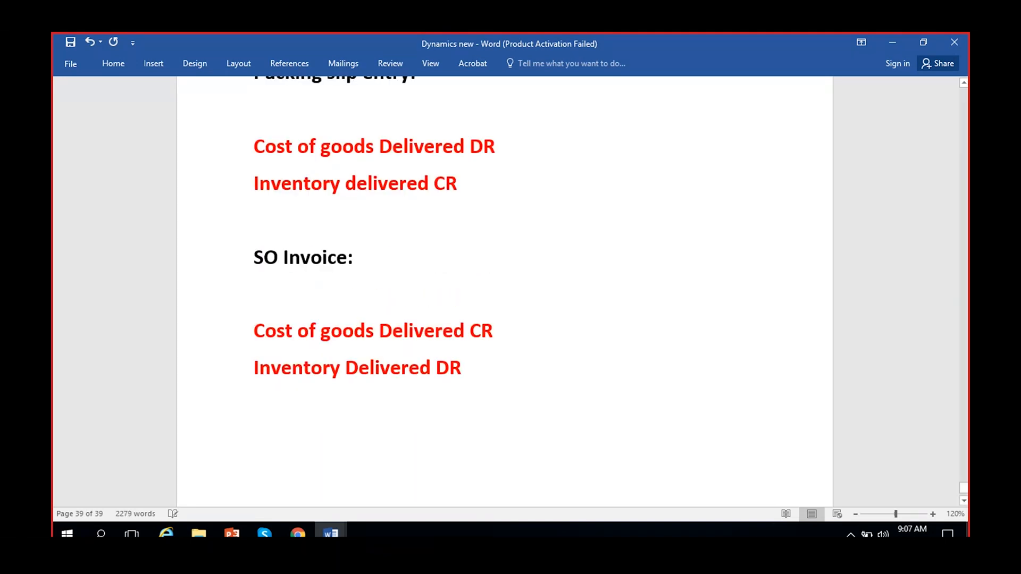
left_click(296, 367)
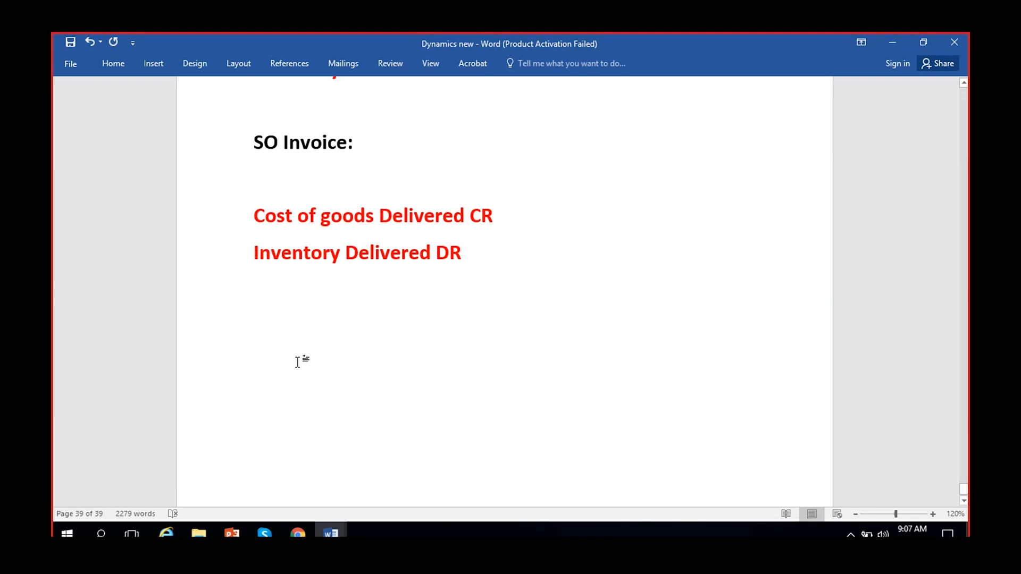
type("Invent")
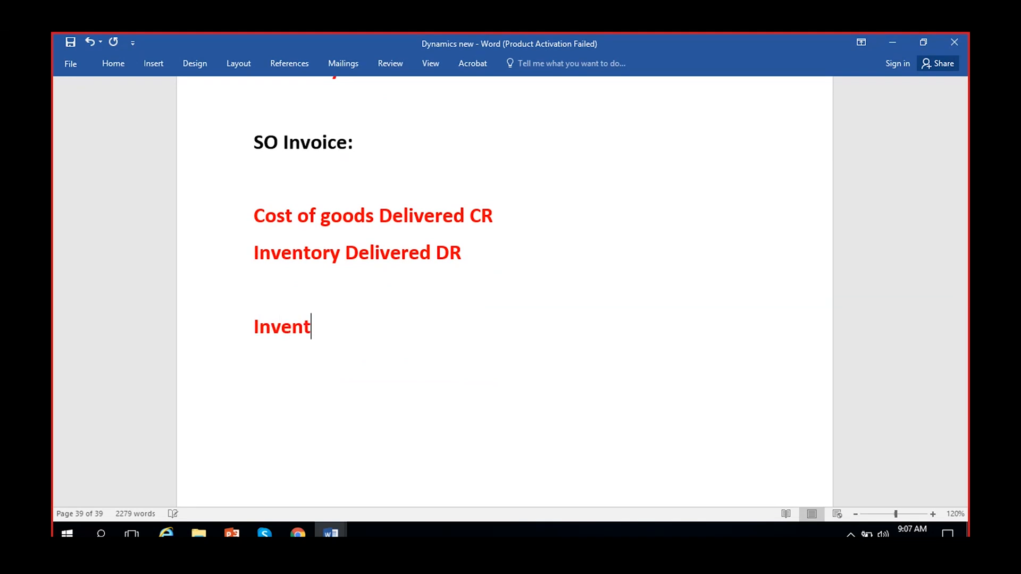
type("ory Invoi")
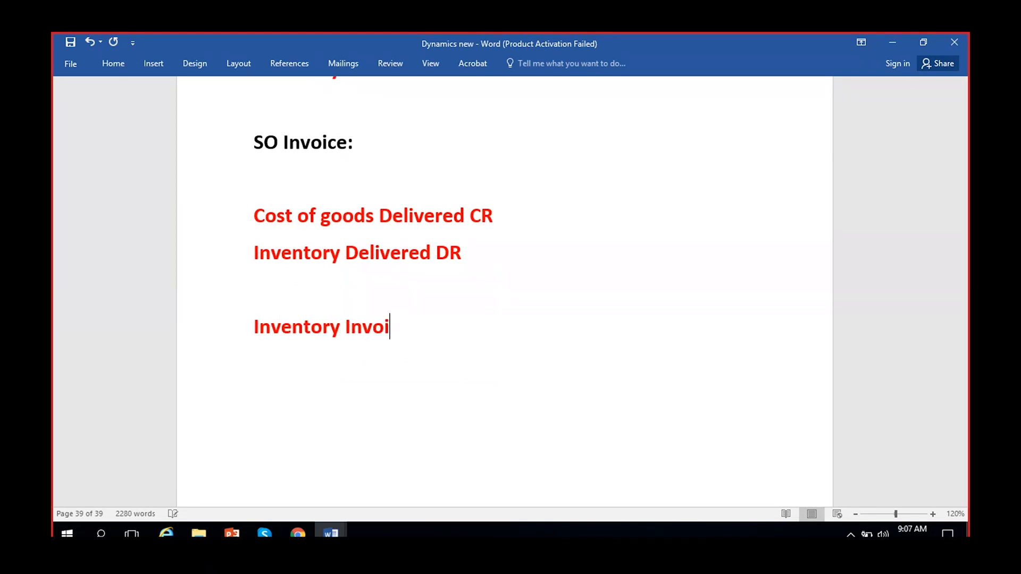
type("ced CR")
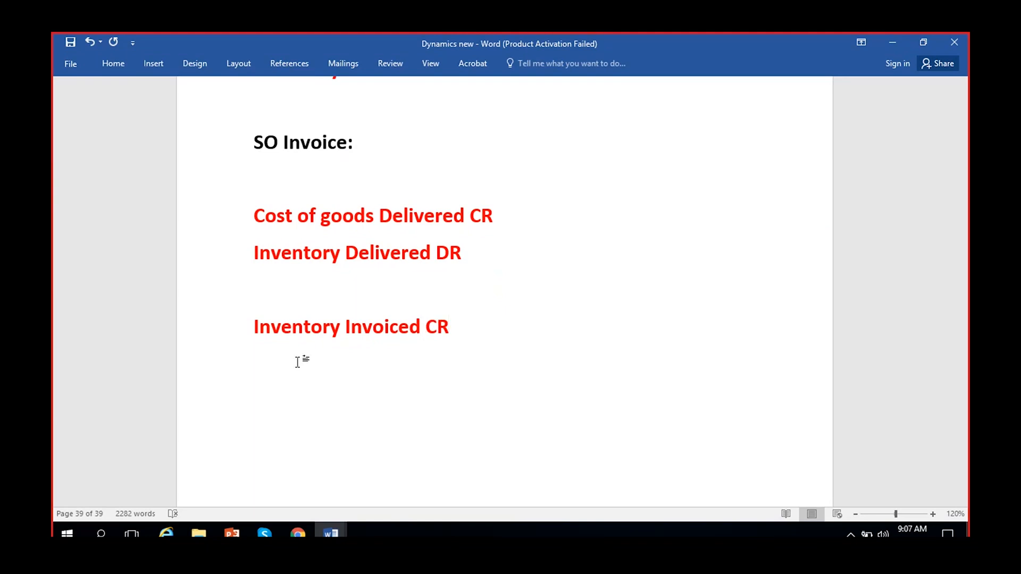
Insert the line "Cost of goods Sold DR" directly above the Inventory Invoiced line.
left_click(264, 305)
key("Return")
type("Cos")
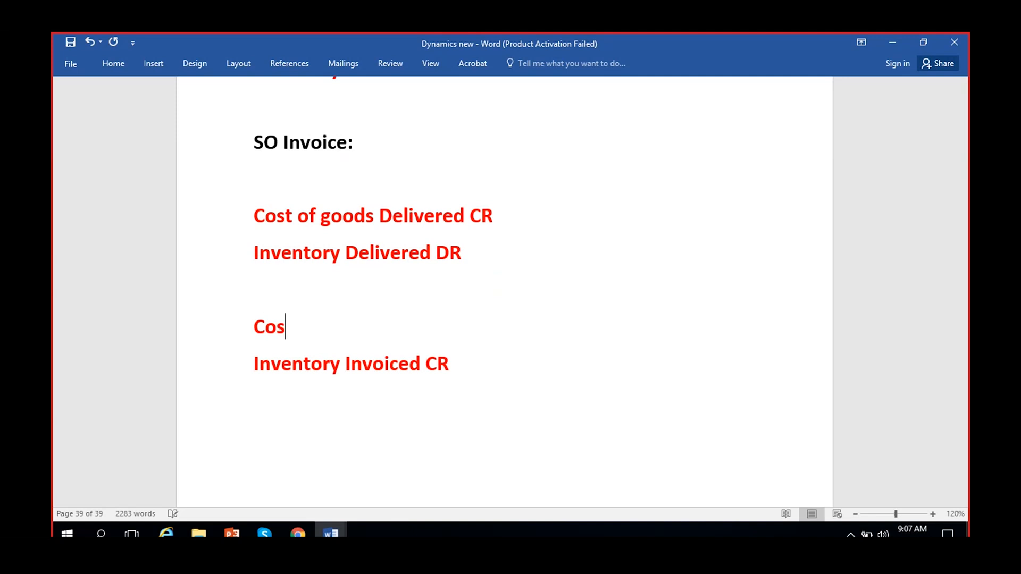
type("t of goods Sold DR")
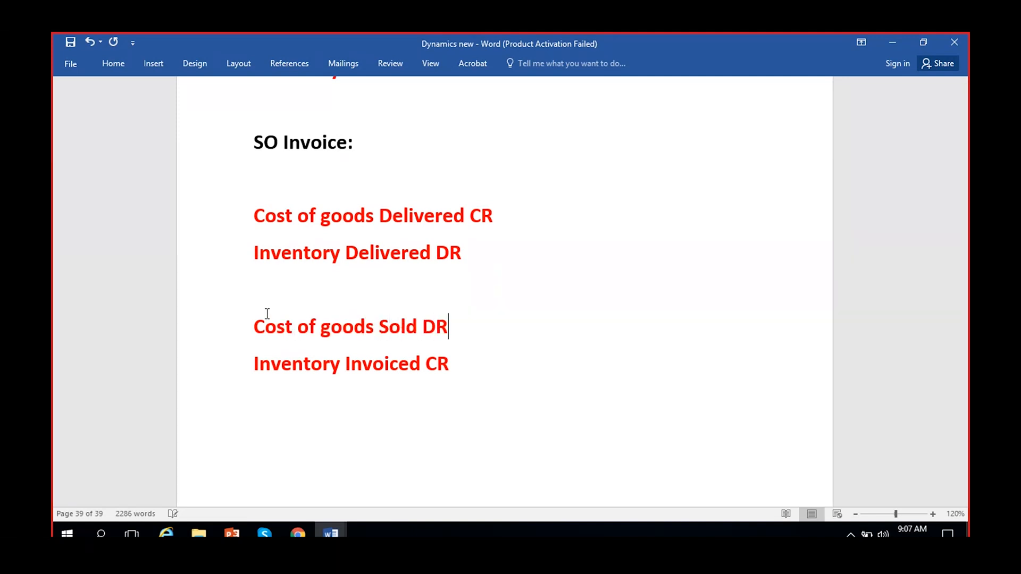
Add the lines "Accounts receivable DR" and "Sales revenue CR" directly below the Inventory Invoiced line.
left_click(522, 374)
key("Return")
type("Accounts rec")
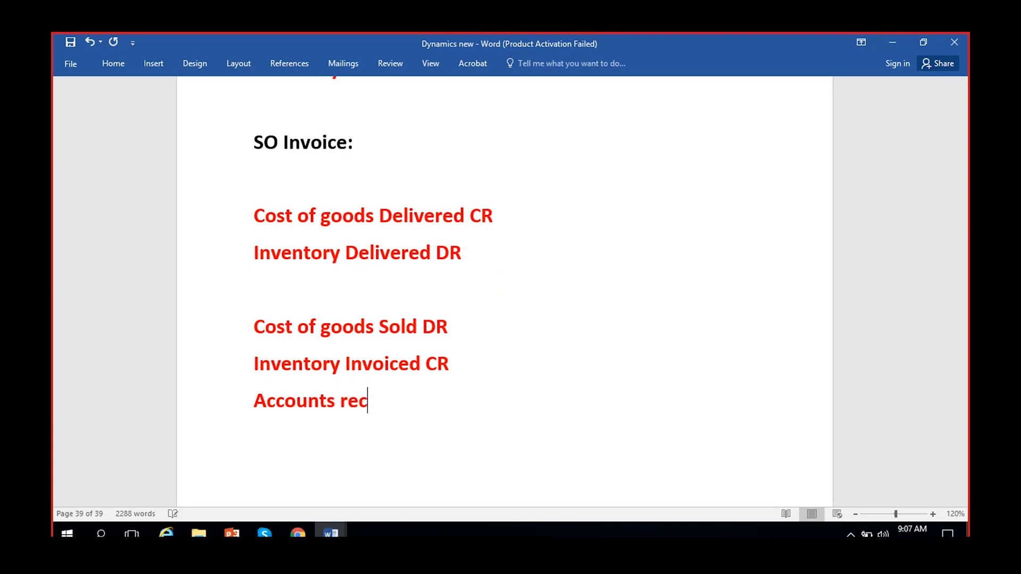
type("eivable DR")
key("Return")
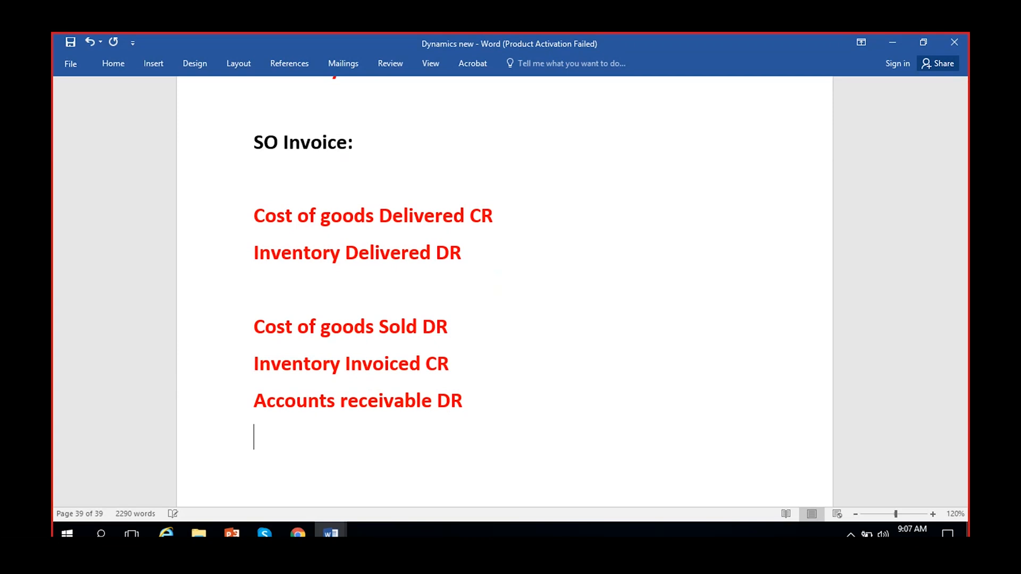
type("Sales revenue CR")
Change the font colour of the "Cost of goods Sold DR" and "Inventory Invoiced CR" lines to green.
scroll(484, 371, "down", 2)
left_click_drag(452, 372, 192, 263)
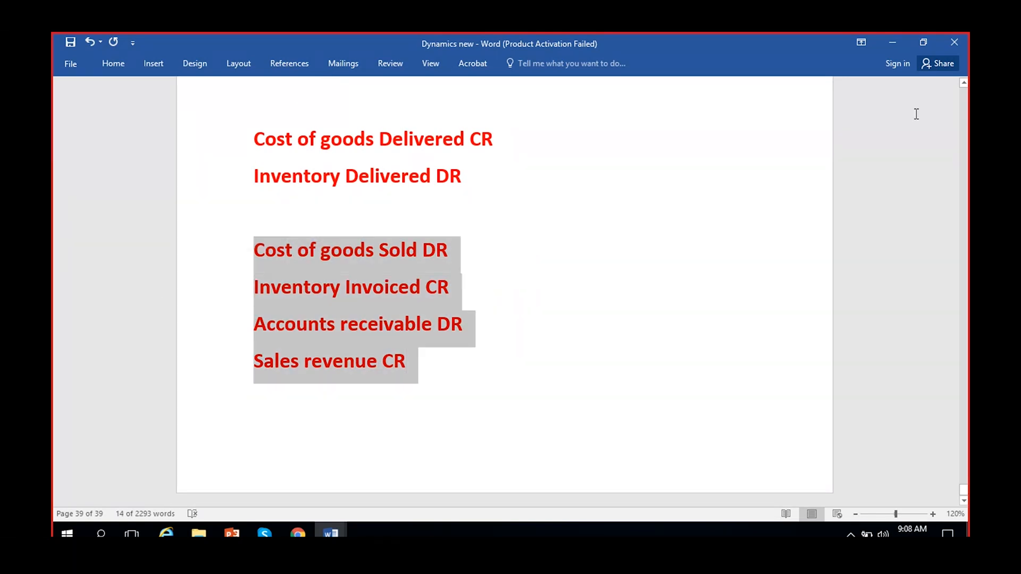
left_click(503, 237)
left_click_drag(231, 287, 231, 251)
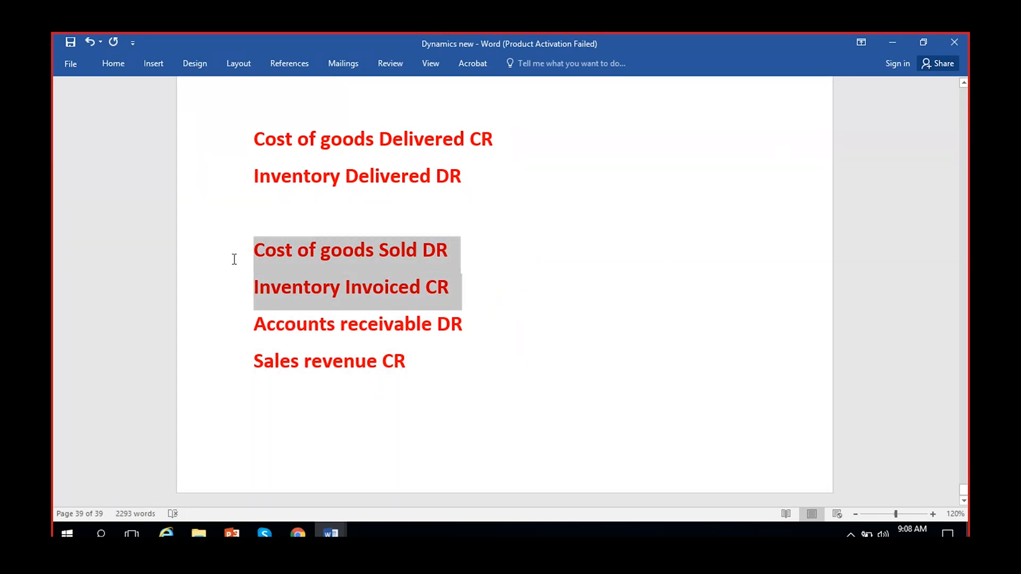
left_click(117, 66)
left_click(327, 108)
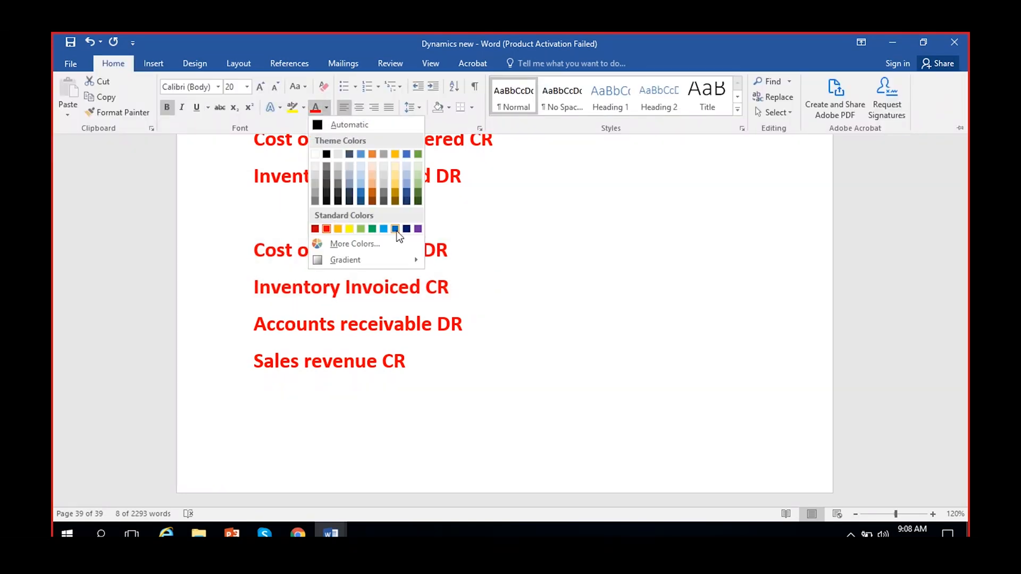
left_click(373, 230)
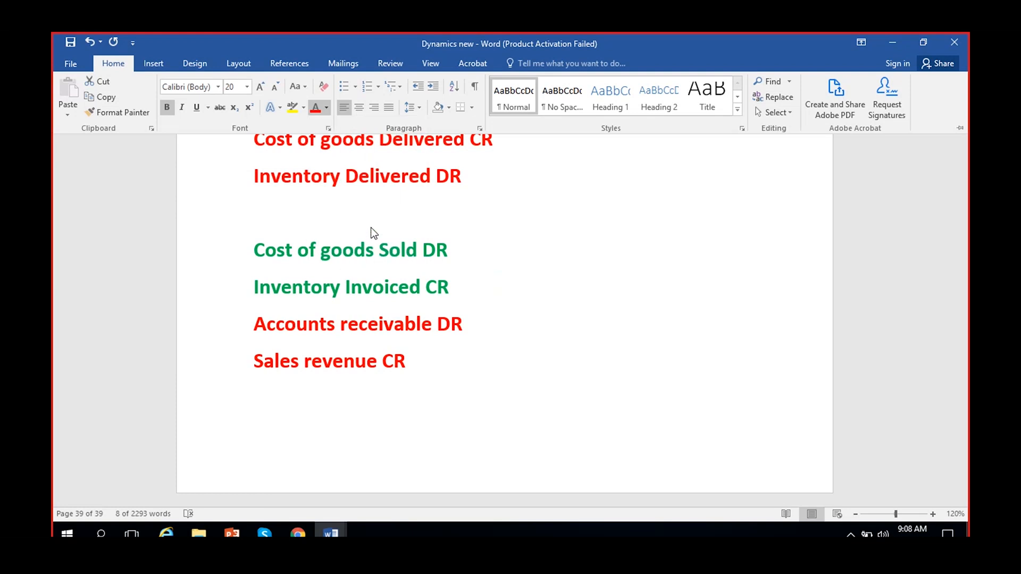
Change the font colour of the "Accounts receivable DR" and "Sales revenue CR" lines to dark blue.
left_click(431, 371)
left_click_drag(432, 371, 228, 334)
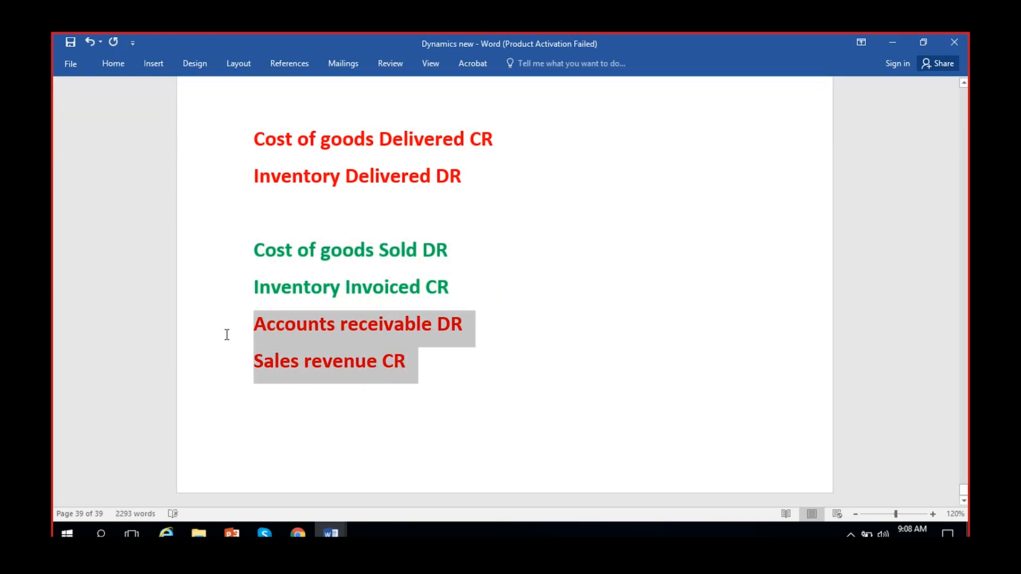
left_click(114, 64)
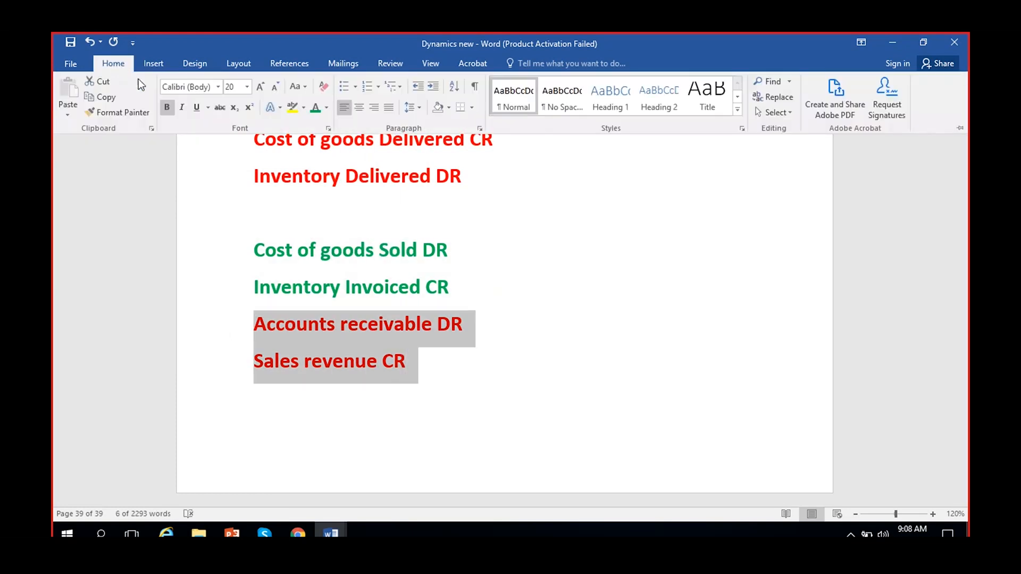
left_click(328, 110)
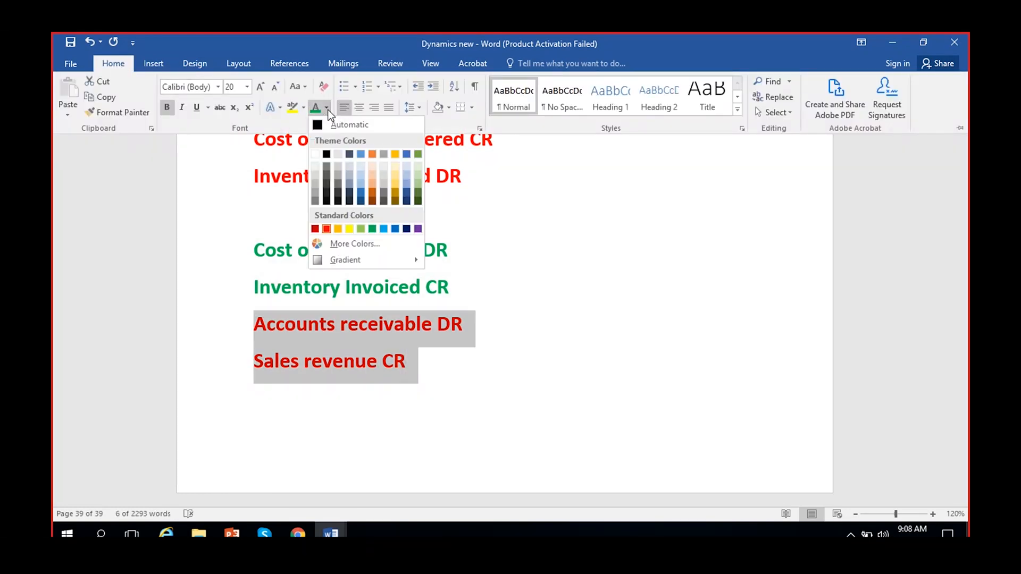
left_click(361, 199)
left_click(488, 419)
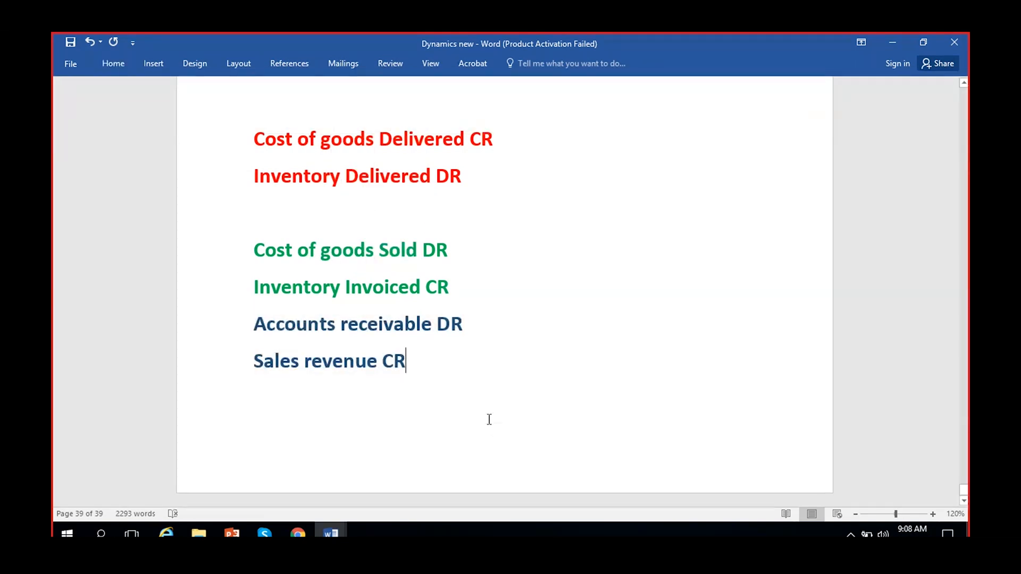
Insert a blank line between the "Revenue CR" line and the "Packing slip entry:" heading.
scroll(490, 420, "up", 2)
scroll(490, 420, "down", 4)
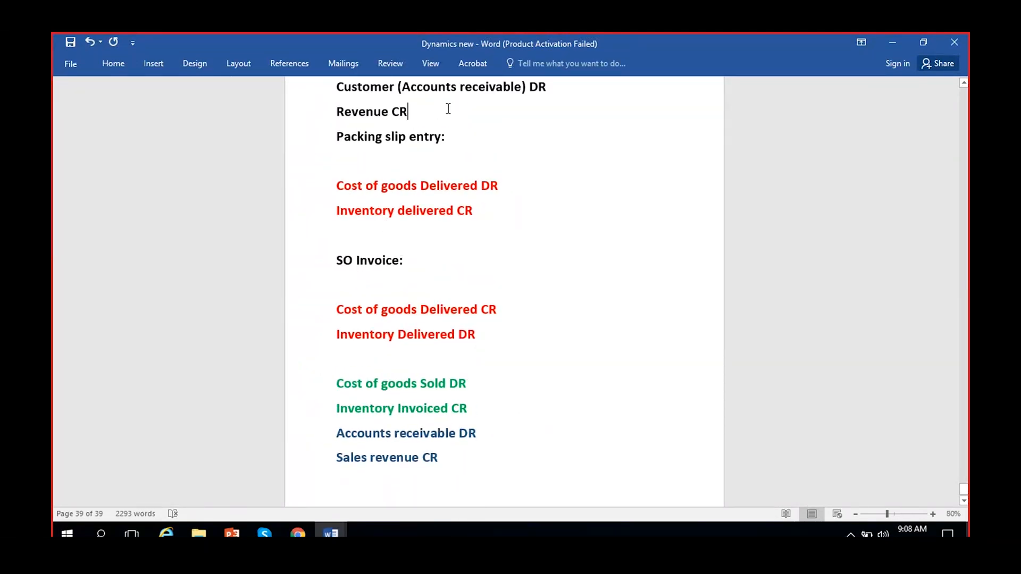
key("Return")
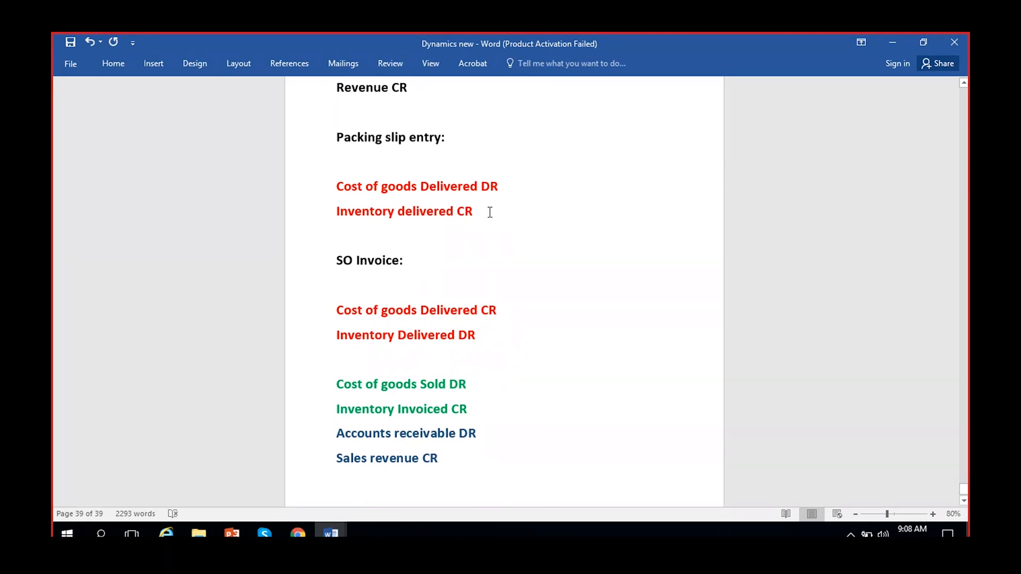
Review the packing slip and SO Invoice entries by highlighting the delivered, sold, invoiced, receivable and revenue lines, ending with both sections selected.
left_click_drag(490, 221, 326, 195)
left_click_drag(458, 363, 322, 317)
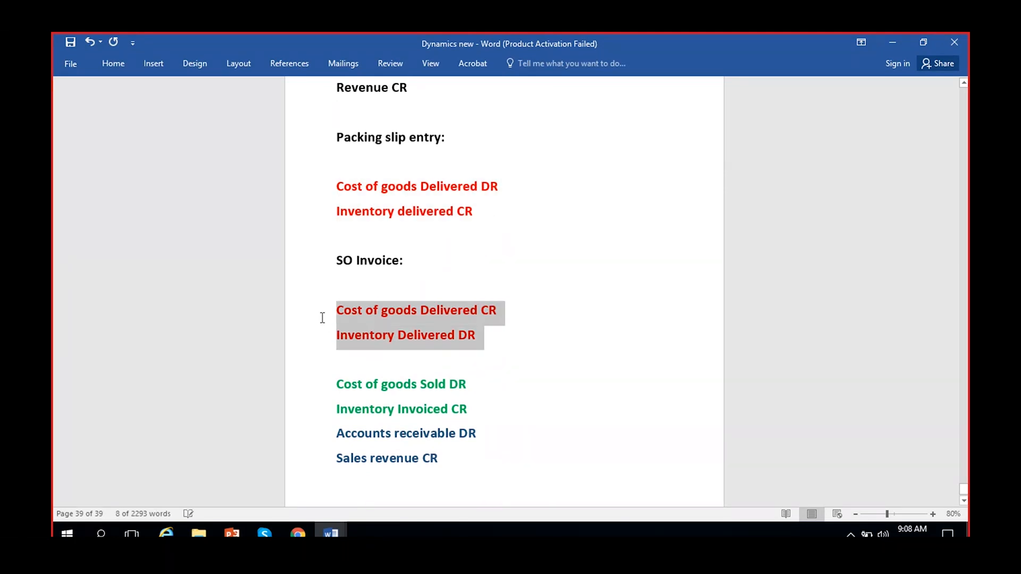
left_click(502, 343)
left_click_drag(491, 339, 325, 320)
left_click(522, 458)
left_click_drag(449, 465, 307, 399)
left_click(468, 409)
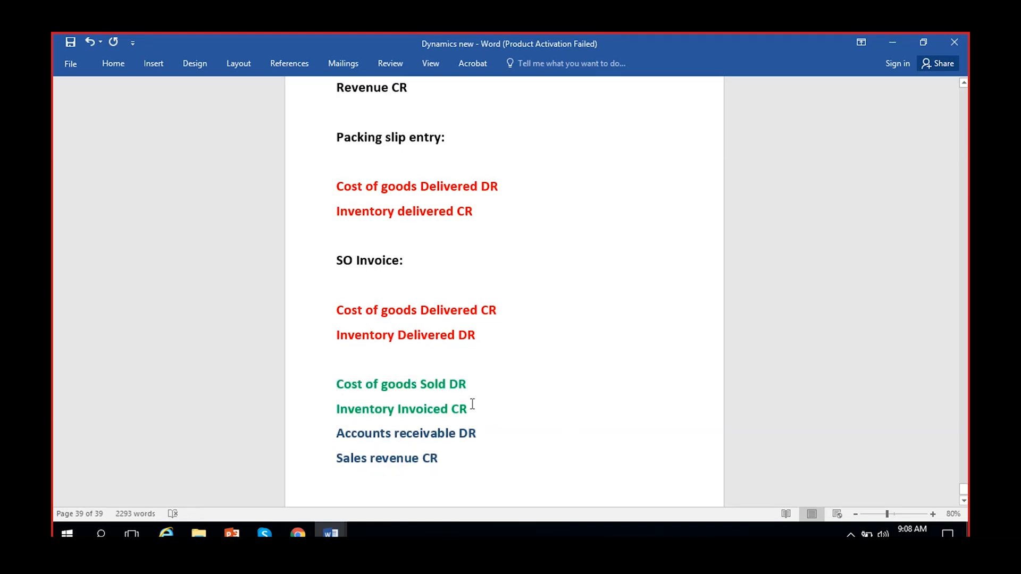
left_click_drag(449, 464, 320, 446)
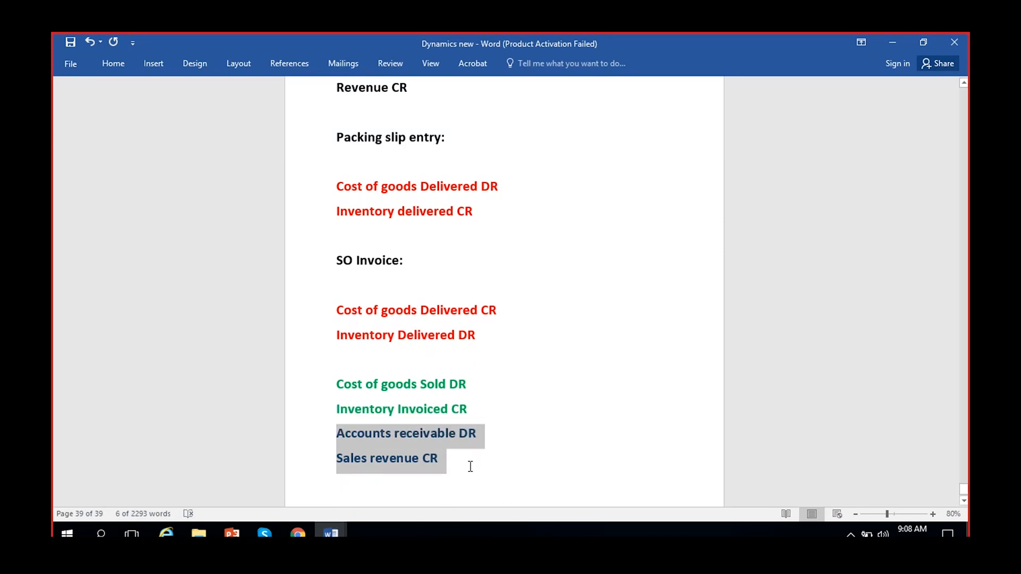
left_click(541, 445)
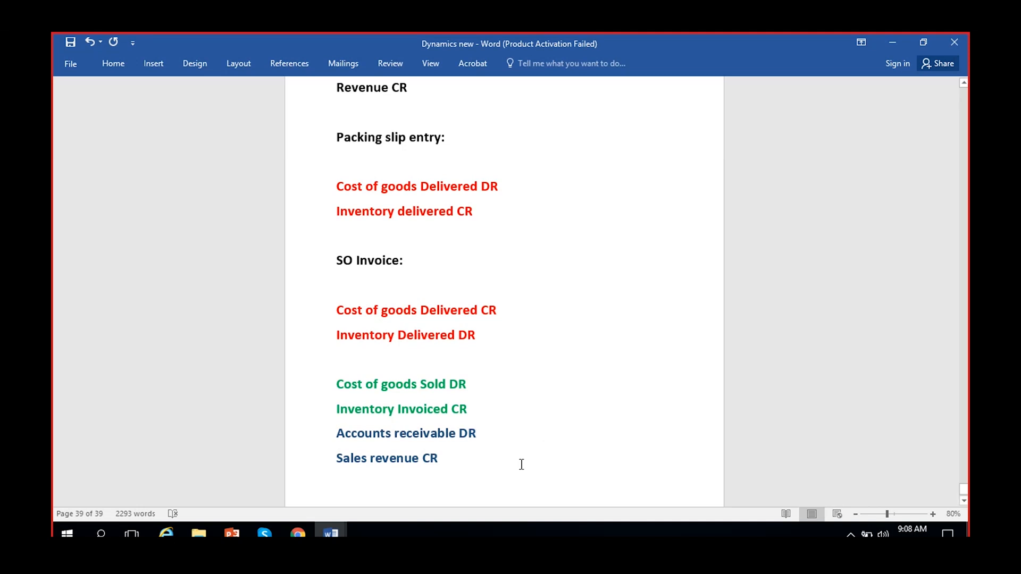
left_click_drag(367, 447, 312, 142)
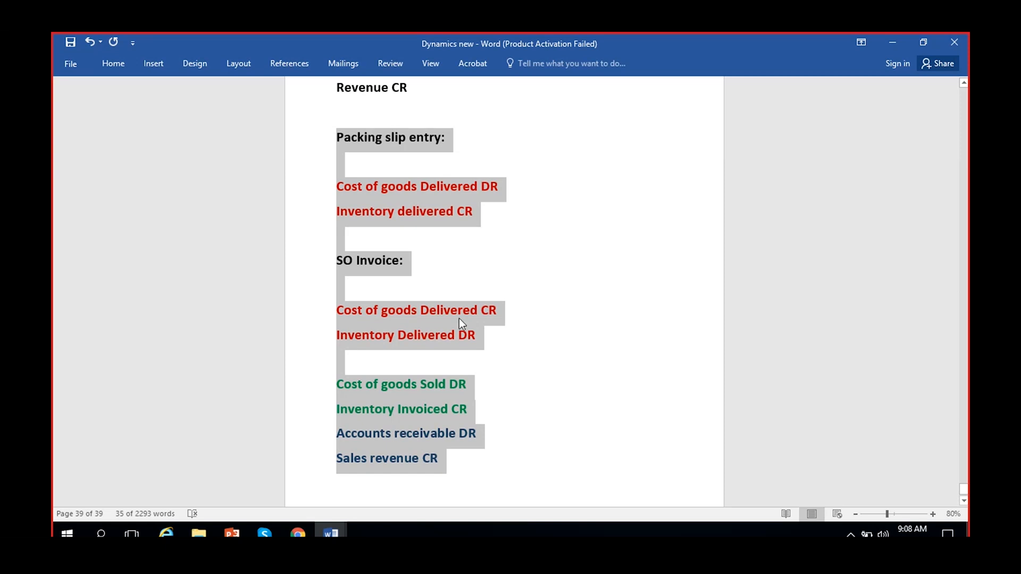